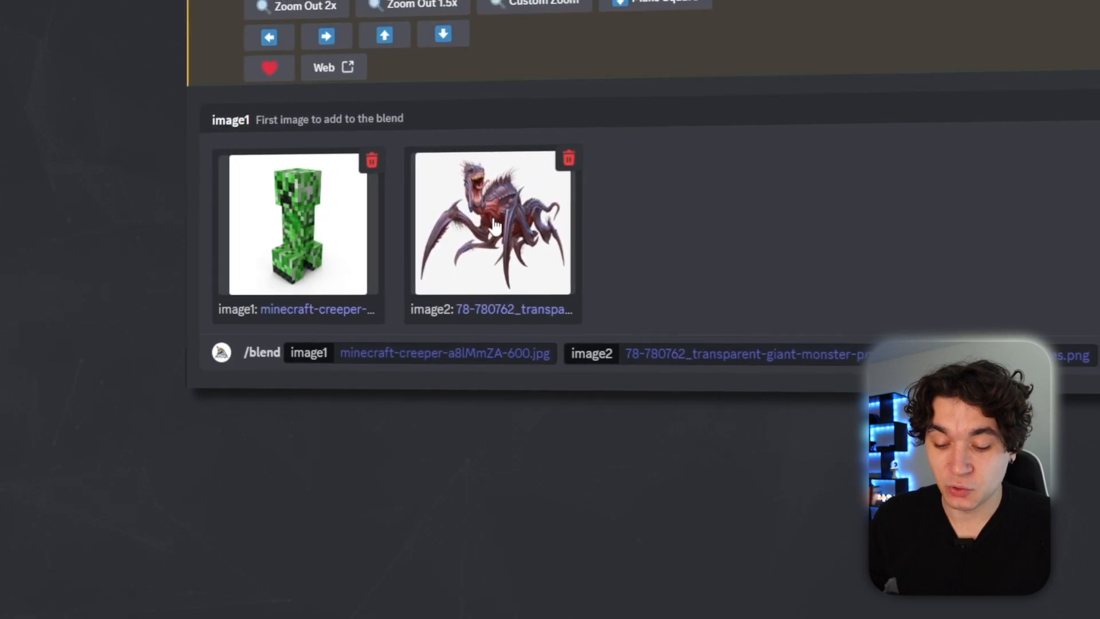
Submit the /blend command combining the Minecraft creeper image with the giant monster image.
left_click(1093, 355)
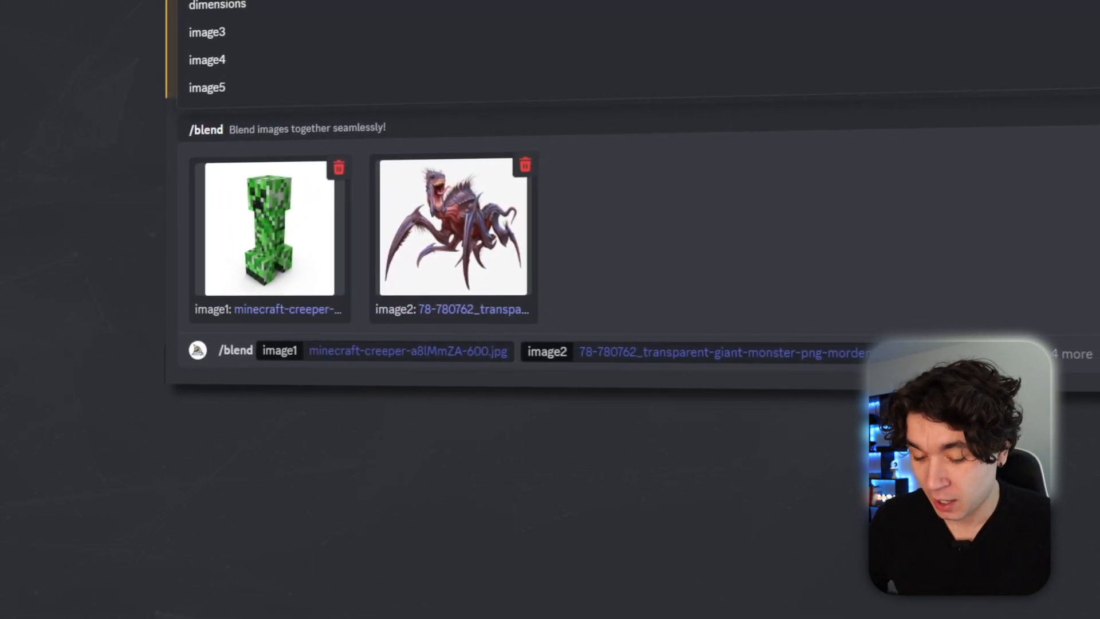
key("Return")
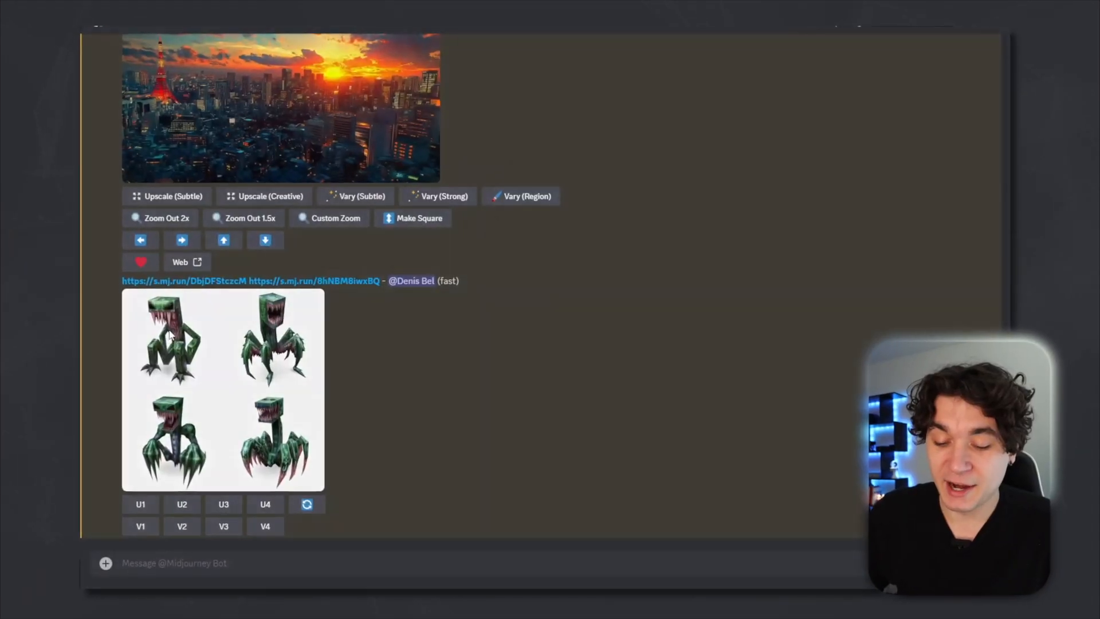
Preview the blended image grid and request variations of the third image.
left_click(298, 320)
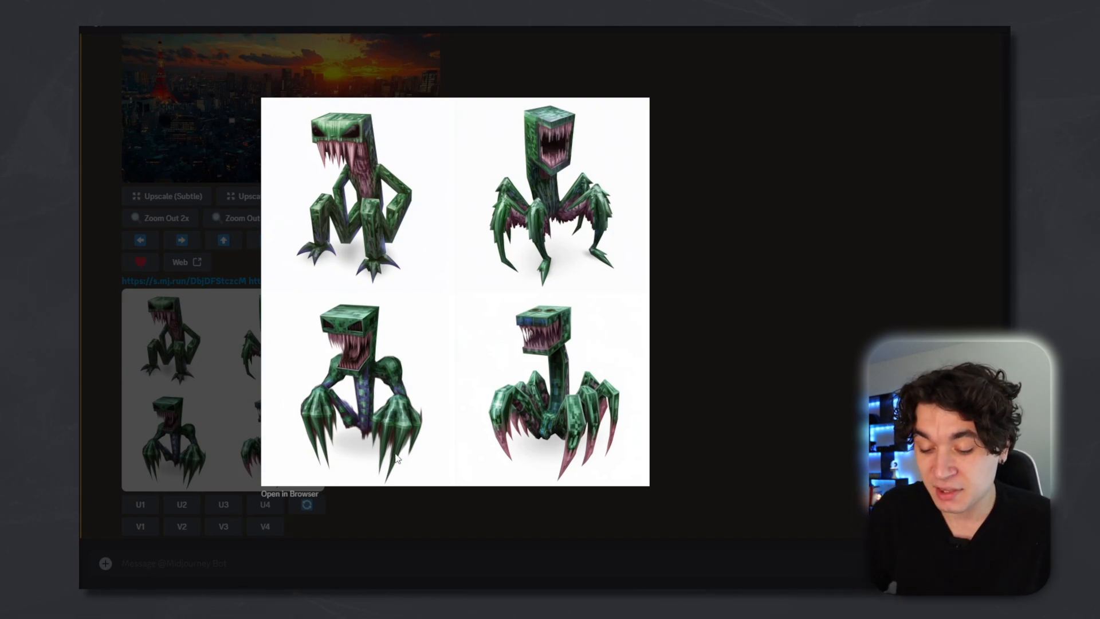
left_click(220, 445)
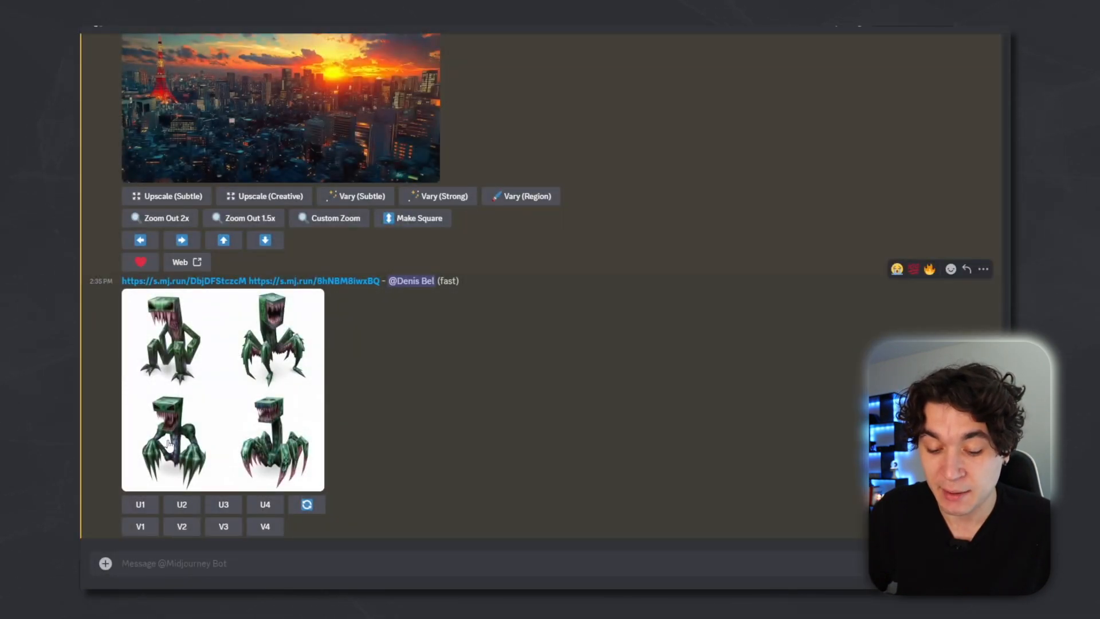
left_click(225, 527)
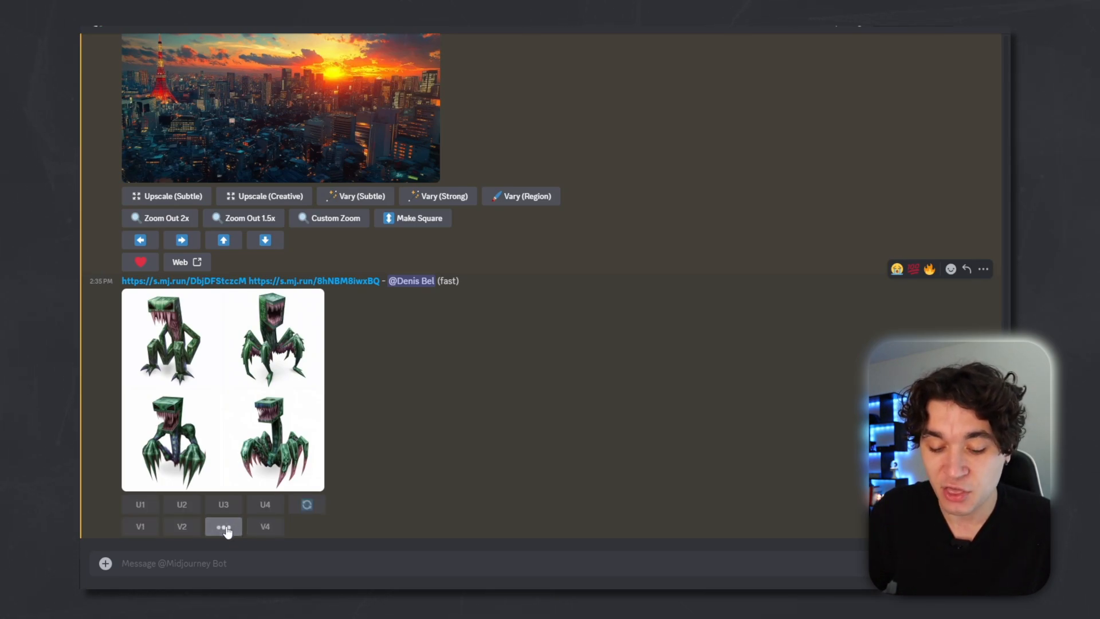
Preview the variation grid and upscale its third image.
left_click(286, 367)
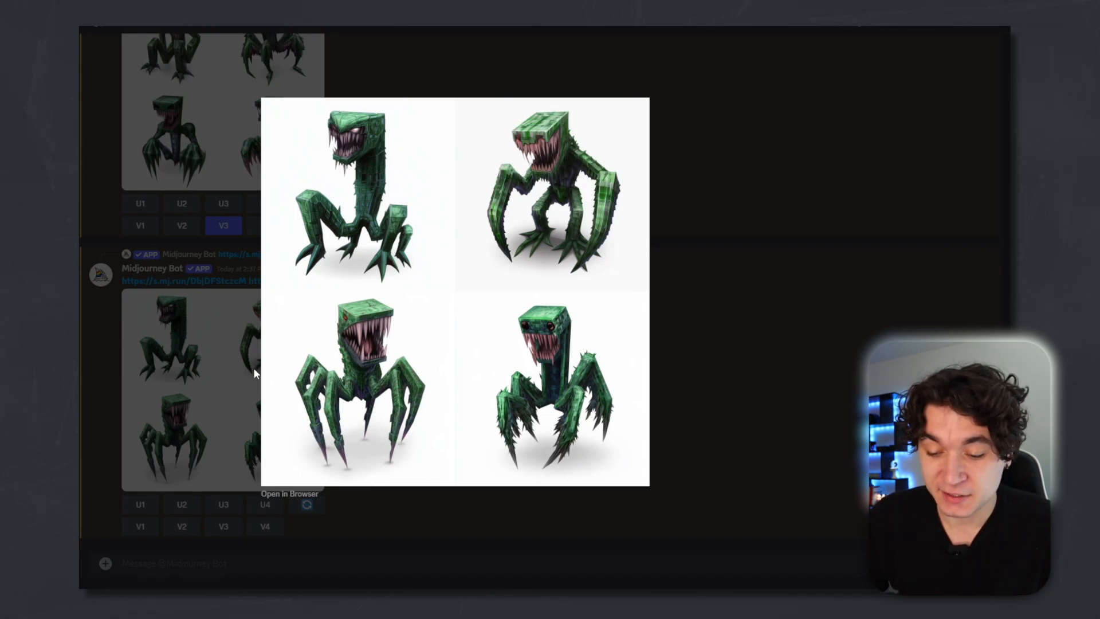
left_click(206, 387)
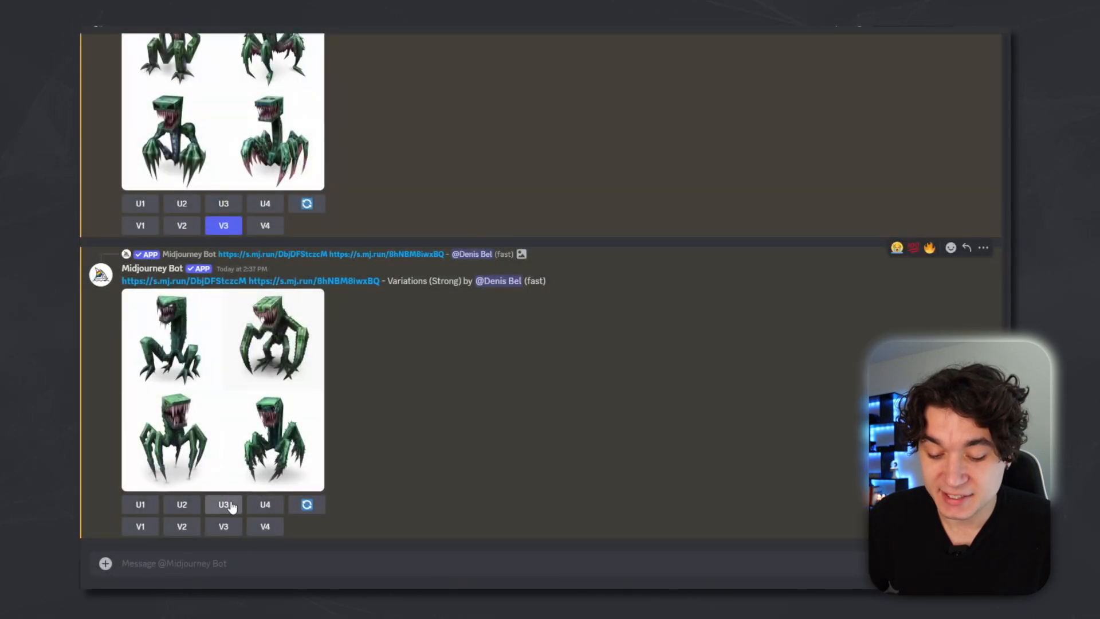
left_click(231, 506)
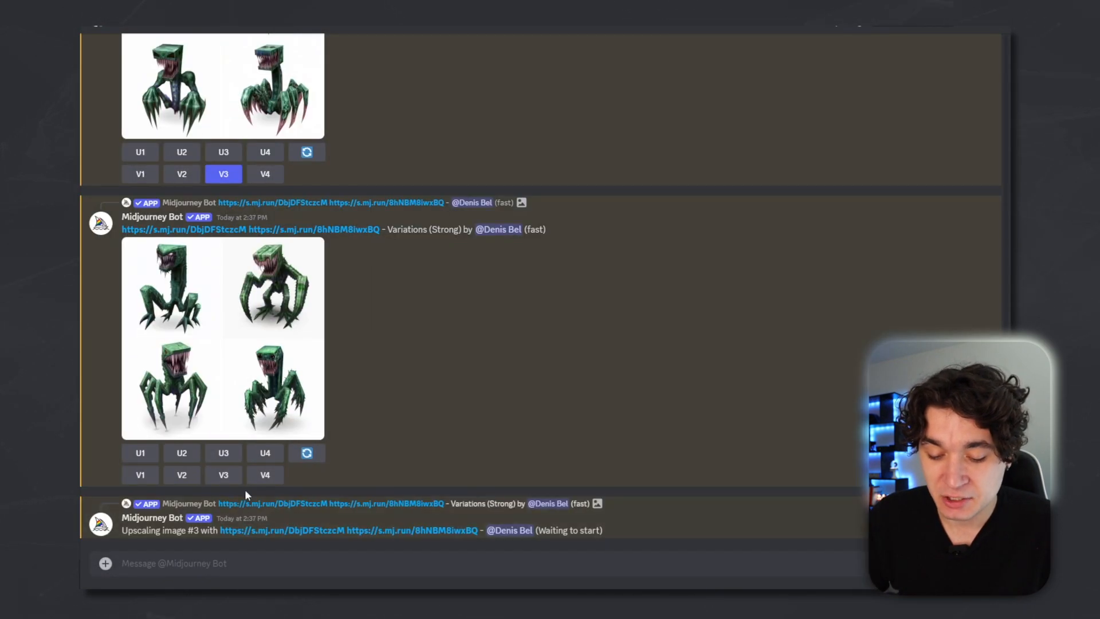
left_click(254, 348)
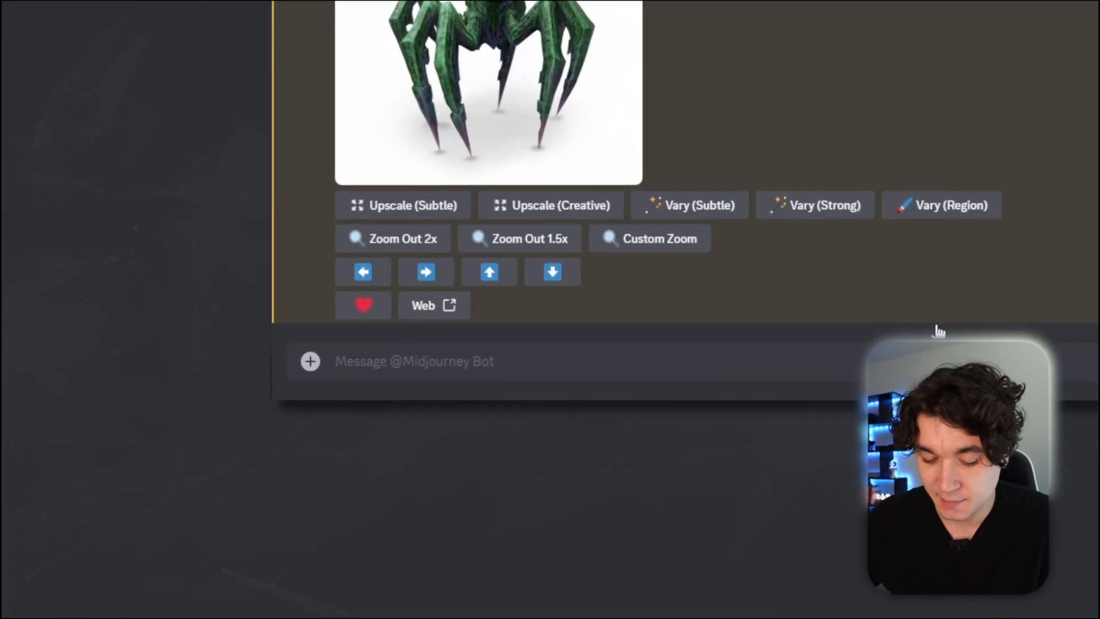
Generate an image with /imagine prompt 'a colorful fish side by side with the camera, looking towards the right of the screen, photorealistic, solid chroma green background, --ar 16:9'.
type("/imag")
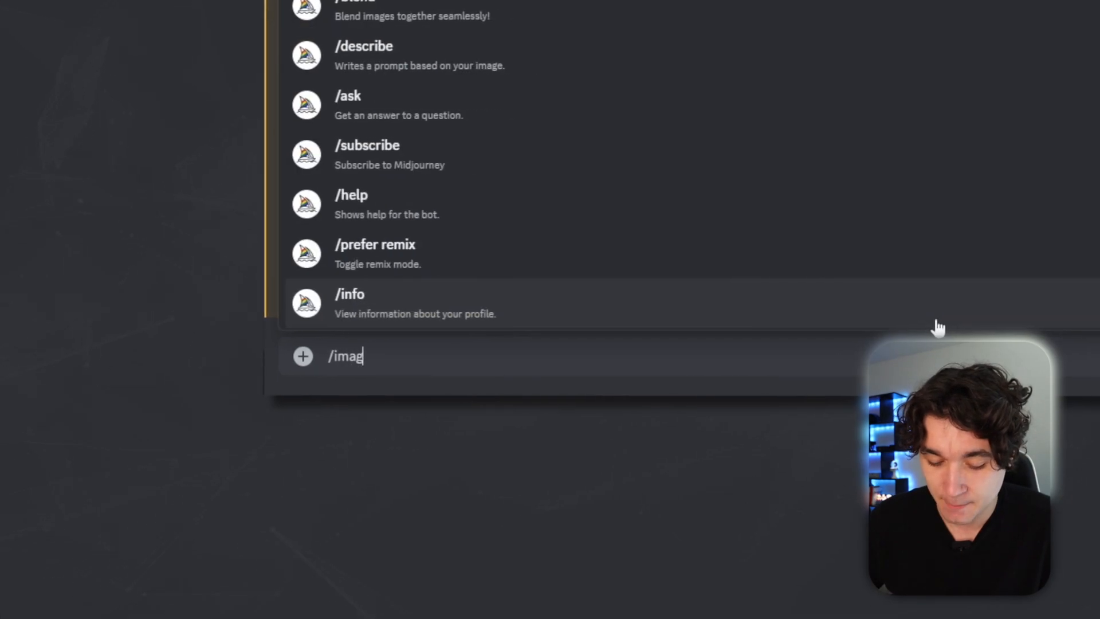
key("Tab")
type("a colo")
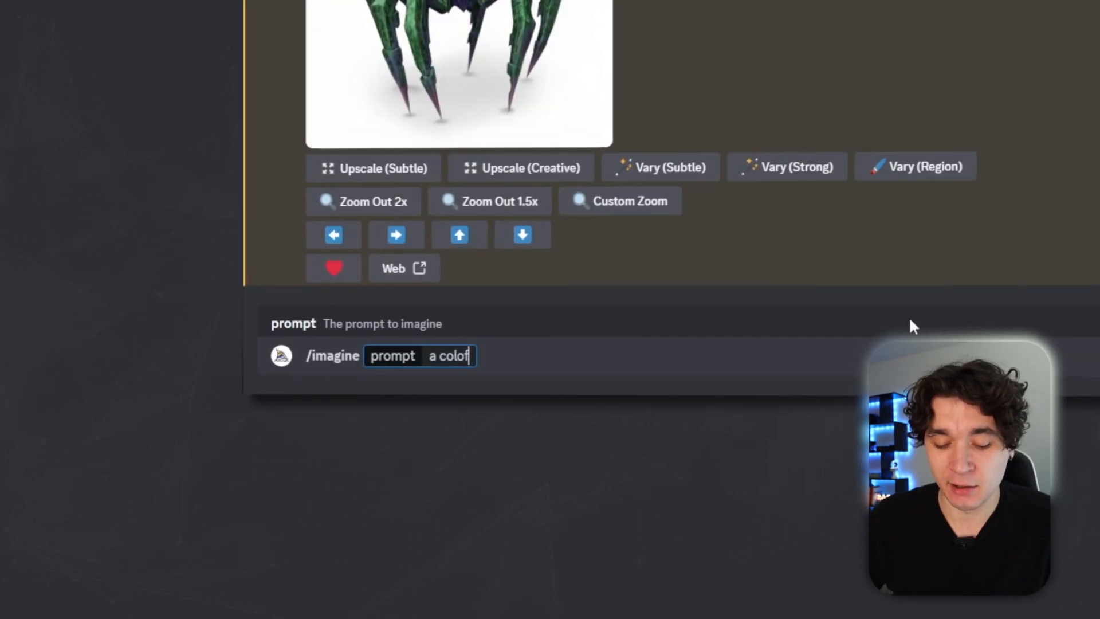
type("rful fis")
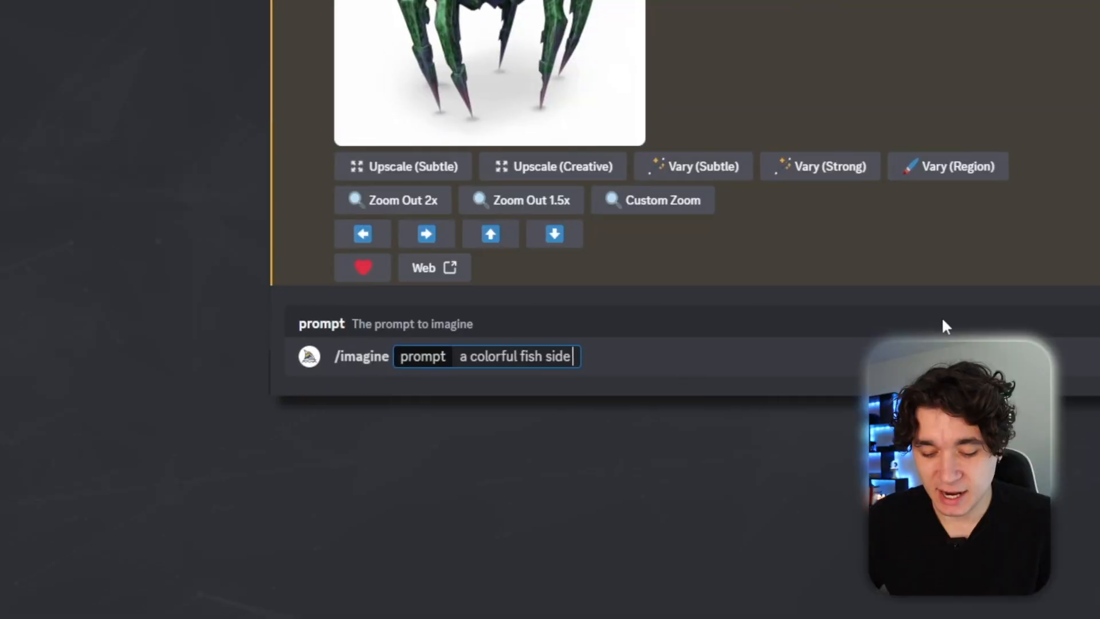
type("by side with the ")
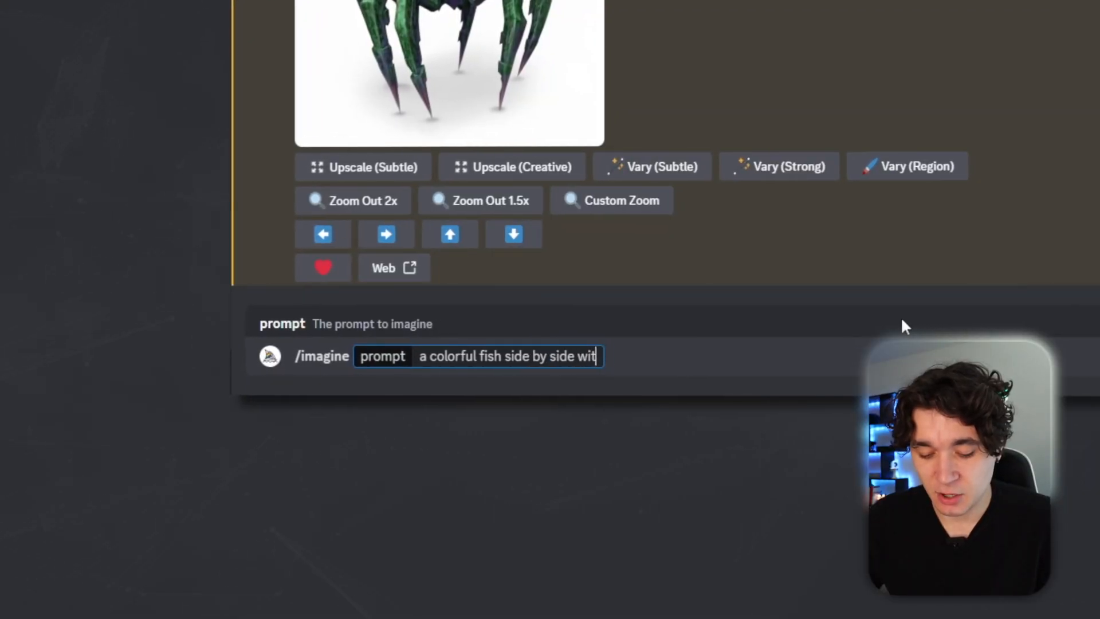
type("camera, looking t")
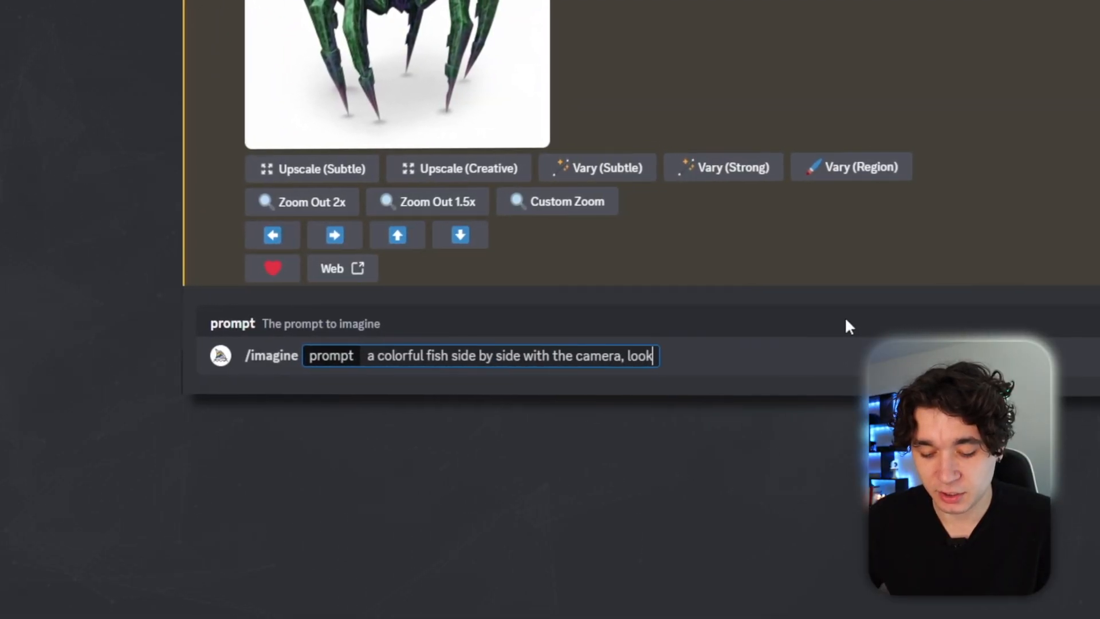
type("owards the right,")
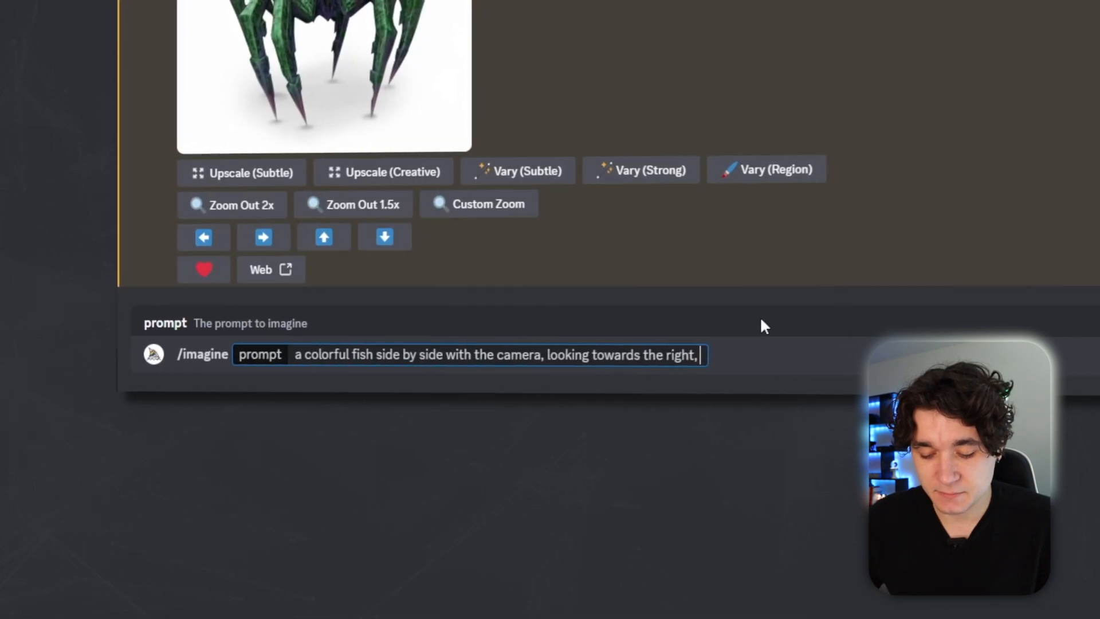
key("BackSpace")
type("of the screen, ")
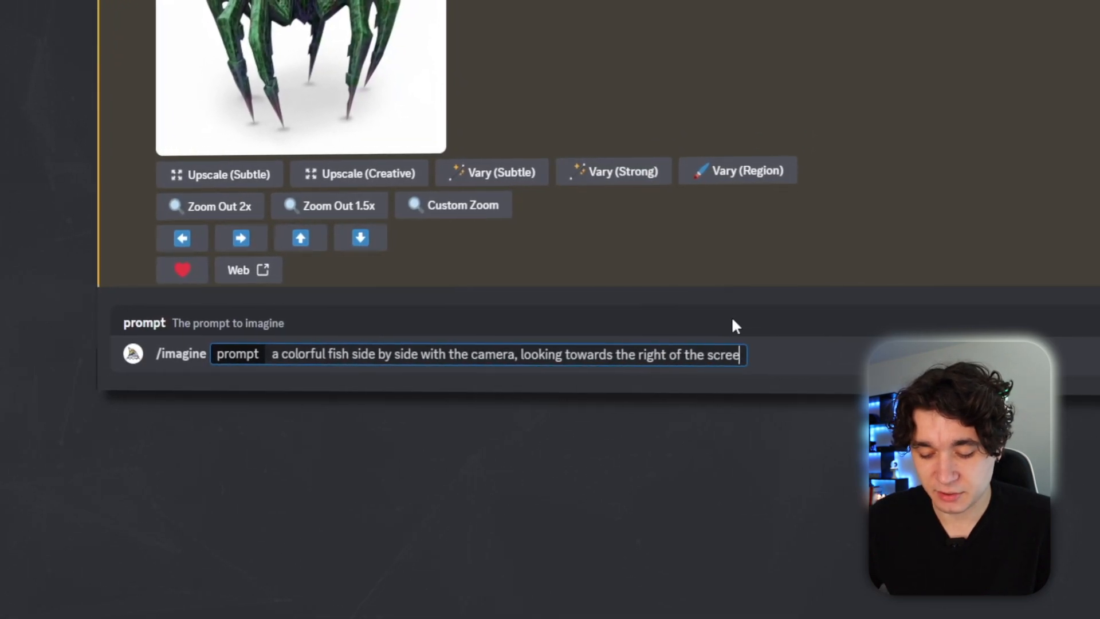
type("photorealistic, ")
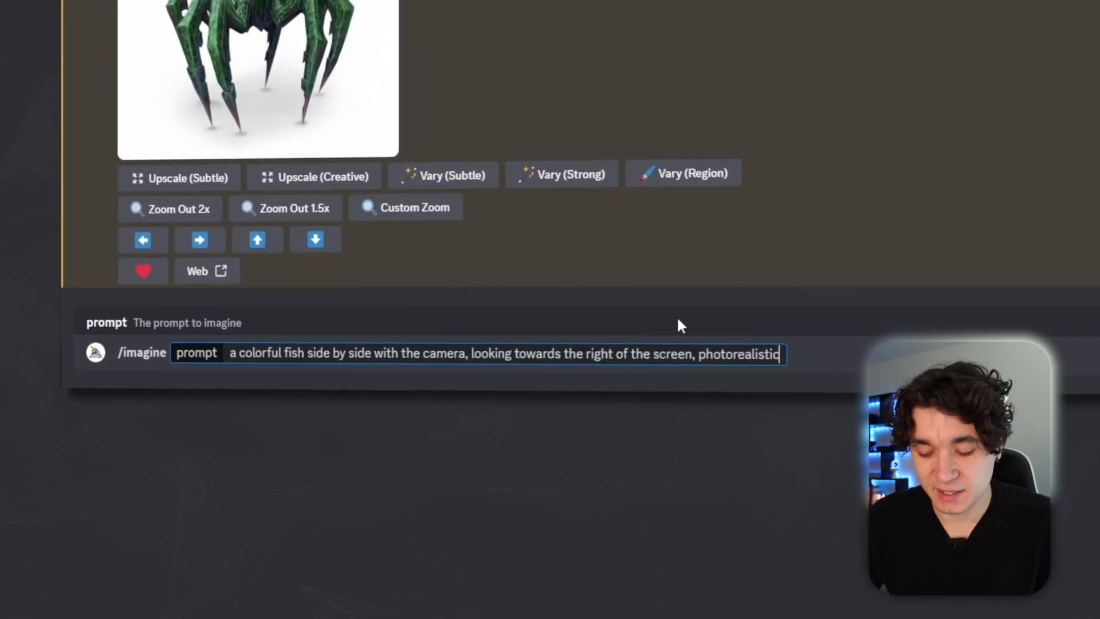
type("solid")
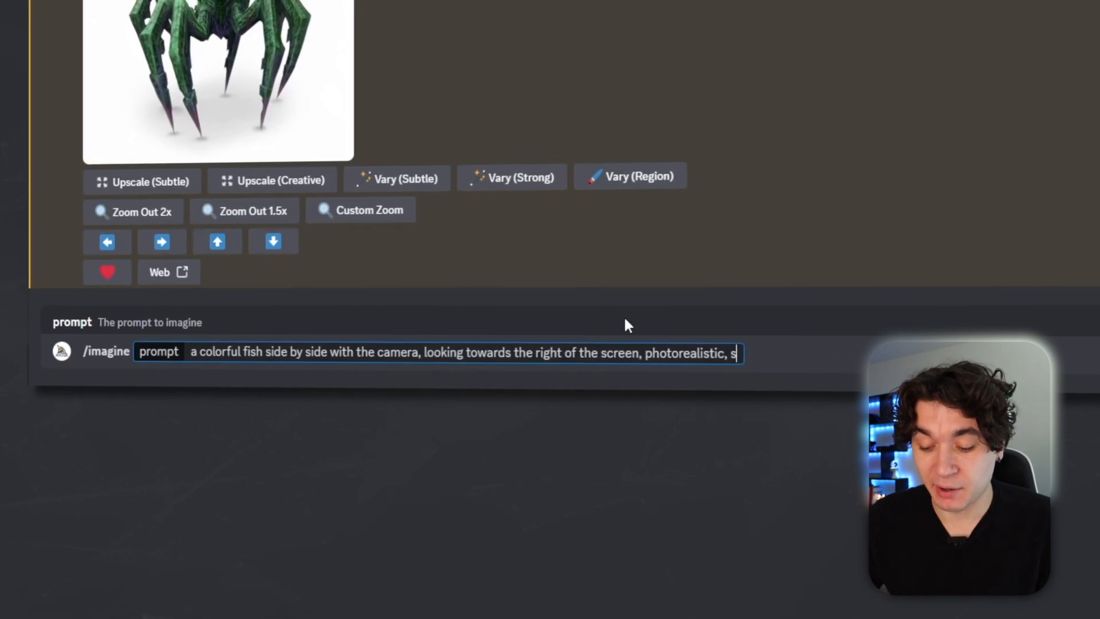
type(" chroma green")
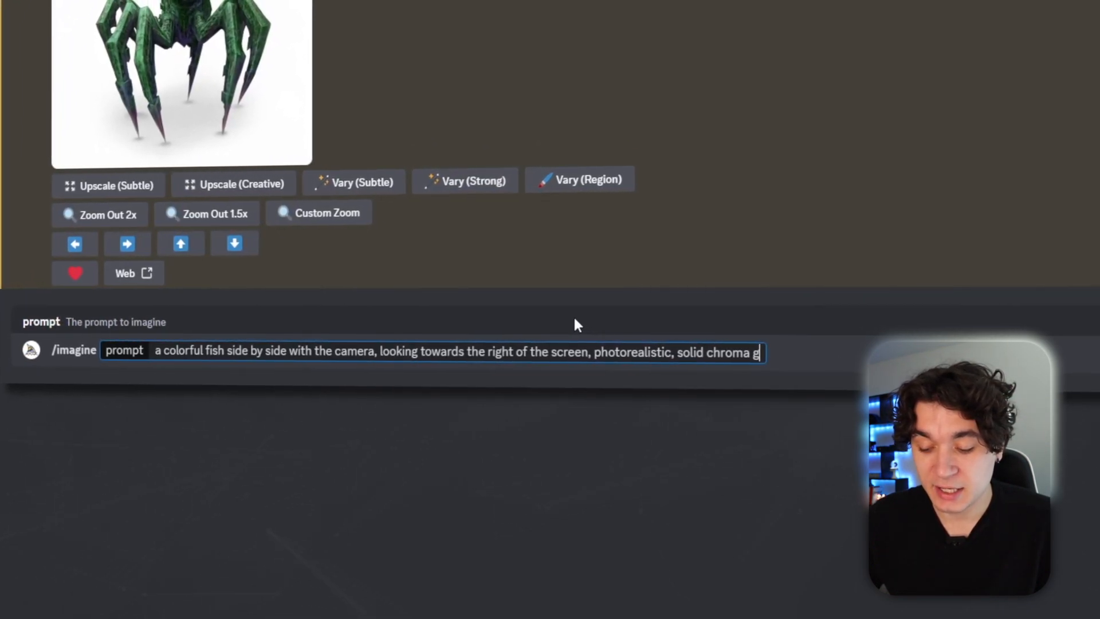
type(" background,")
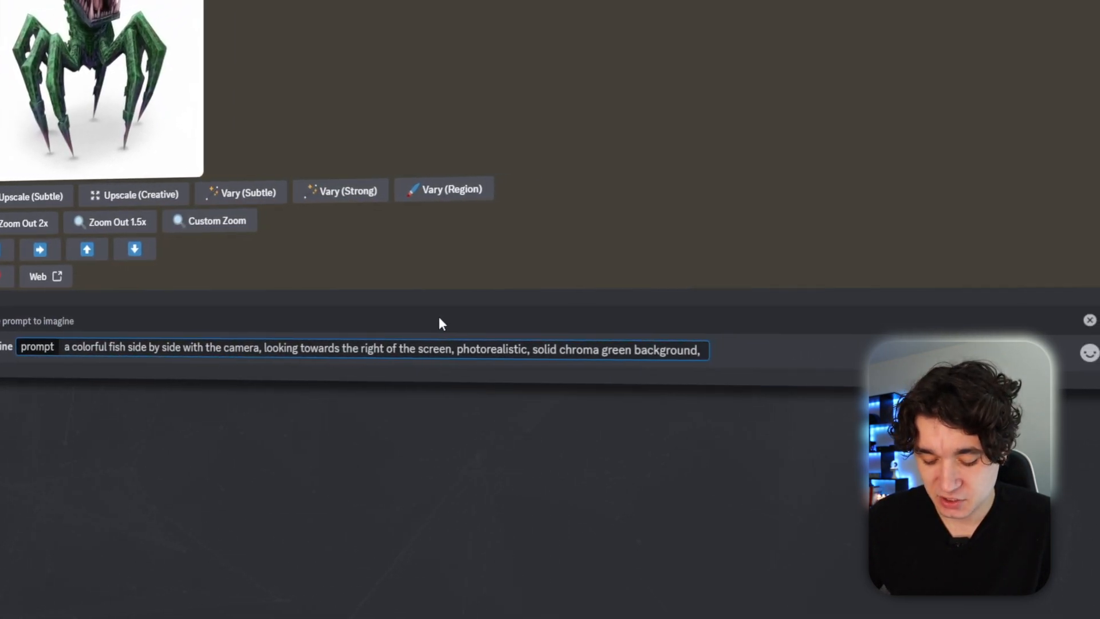
type("--ar 16:")
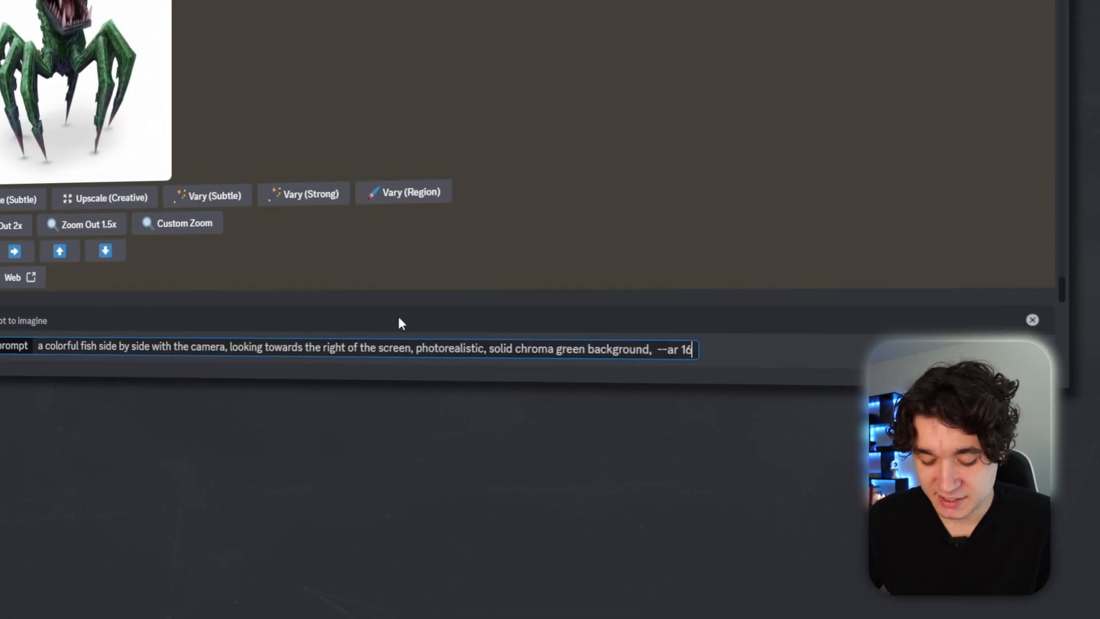
type("9")
key("Return")
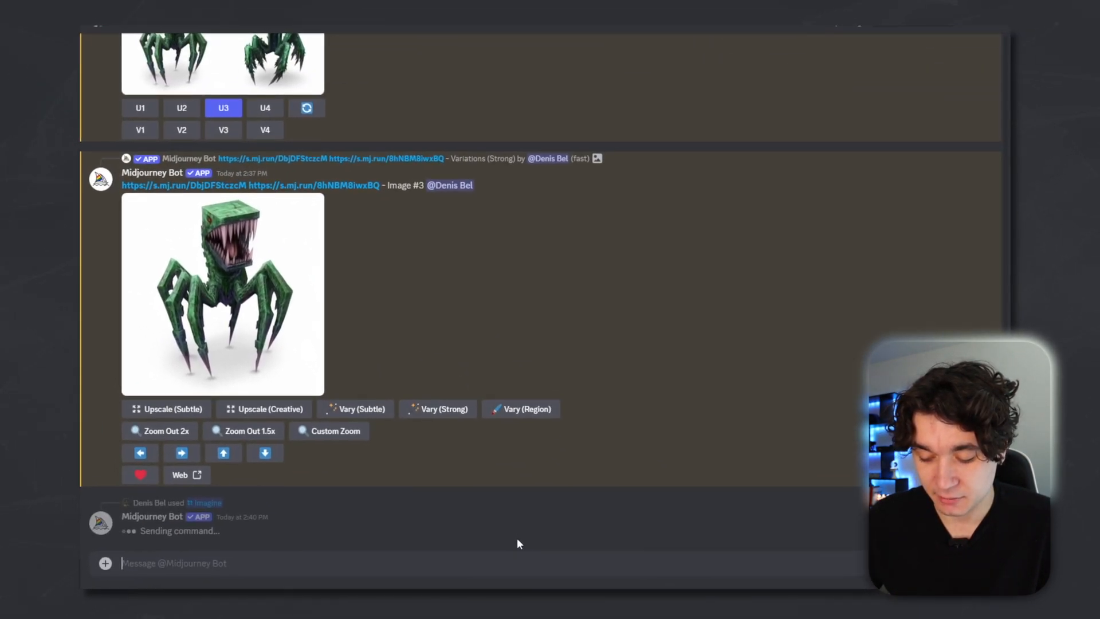
Generate an image with /imagine prompt 'a plain ocean reef background, photorealistic --ar 16:9'.
type("/imagine")
key("Tab")
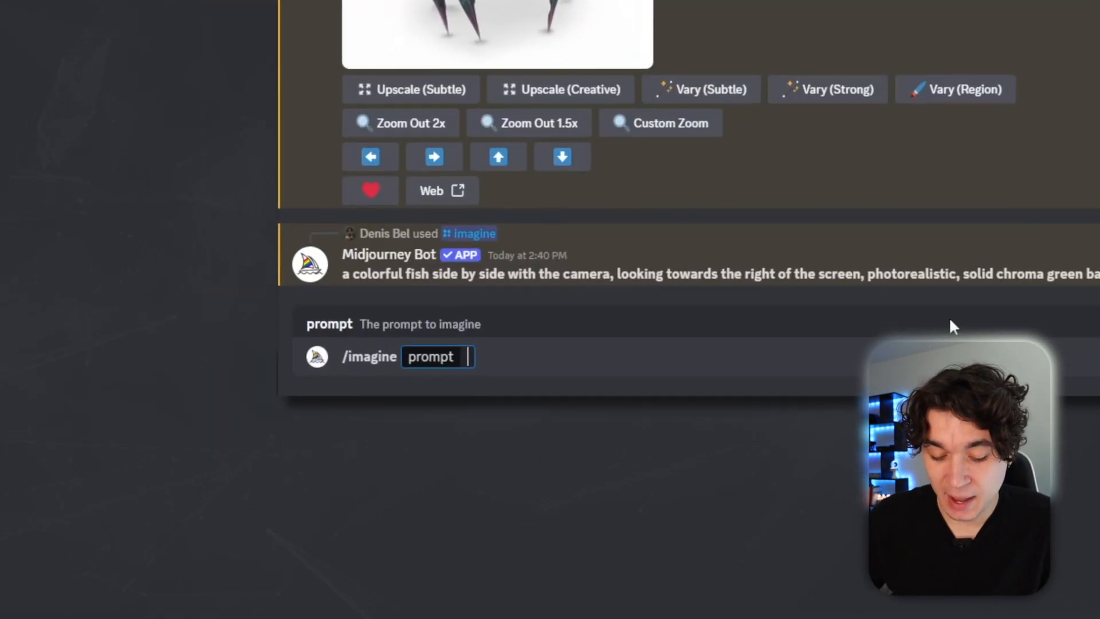
type("a plain oc")
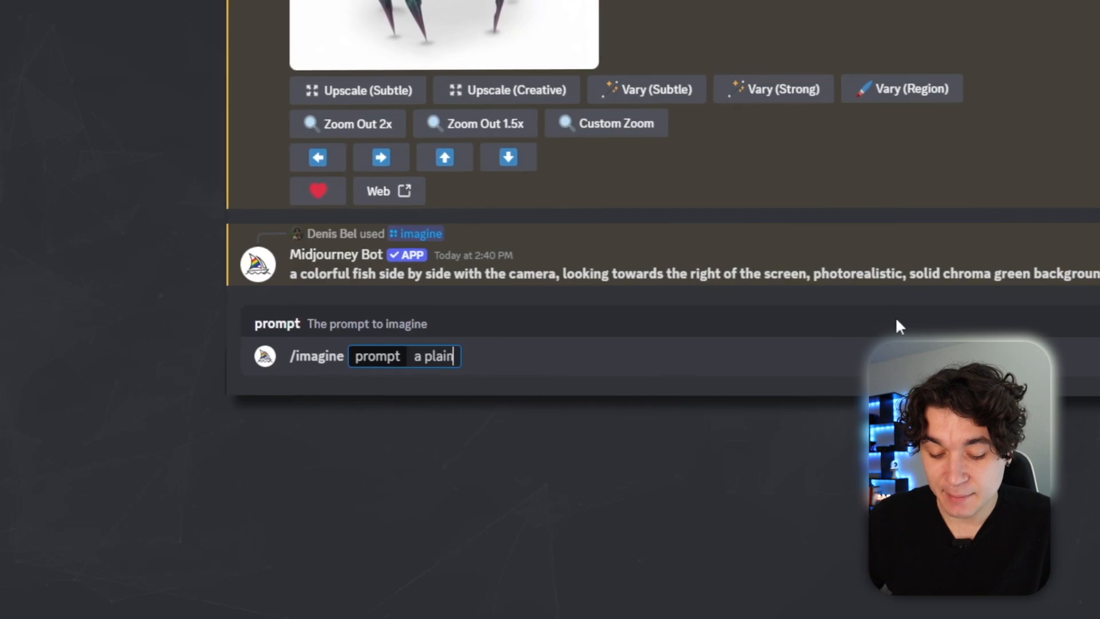
type("ean reef ba")
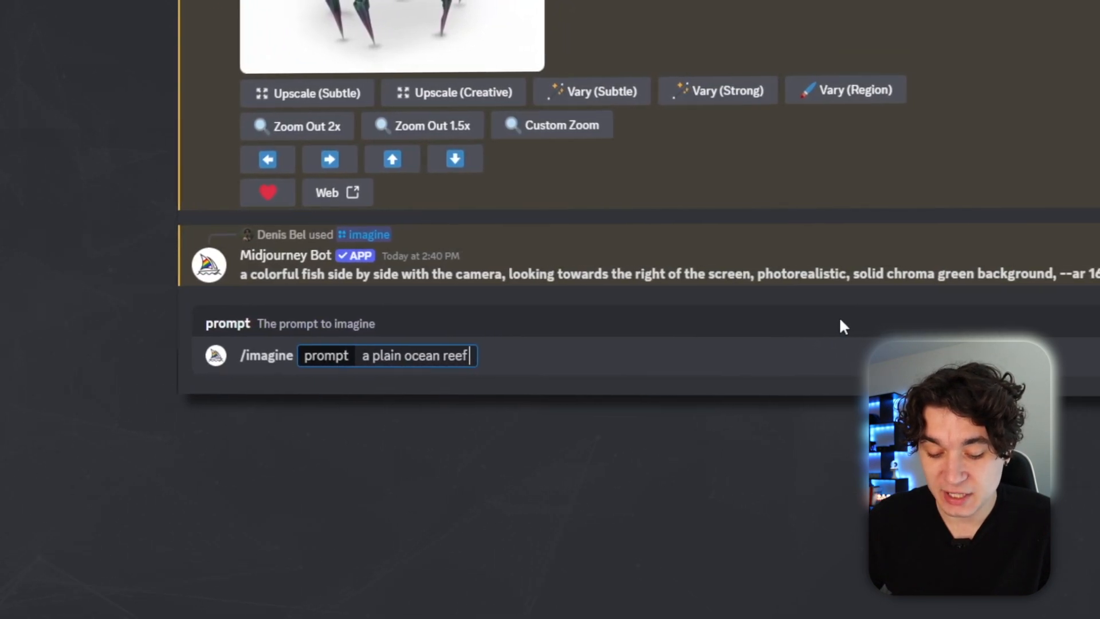
type("ckground, photoreali")
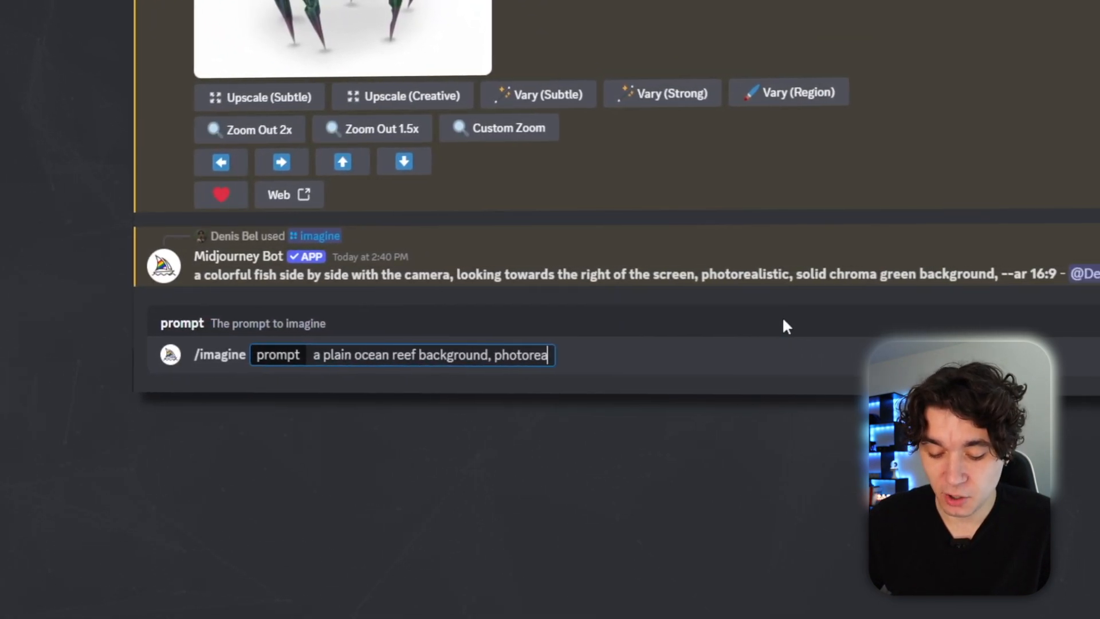
type("stic --ar 16")
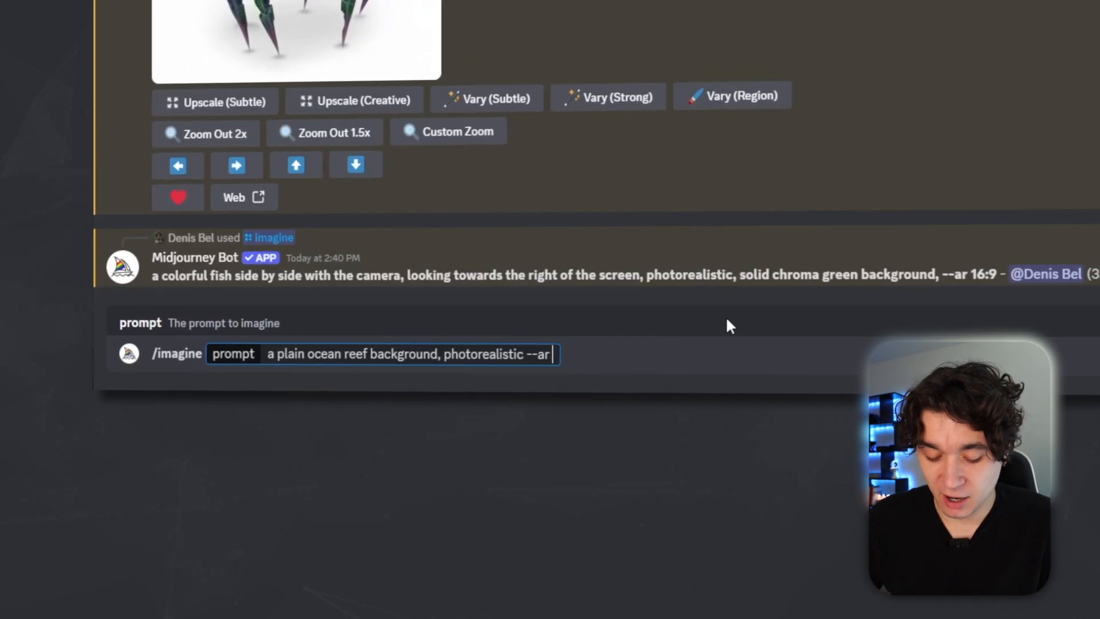
type(":9")
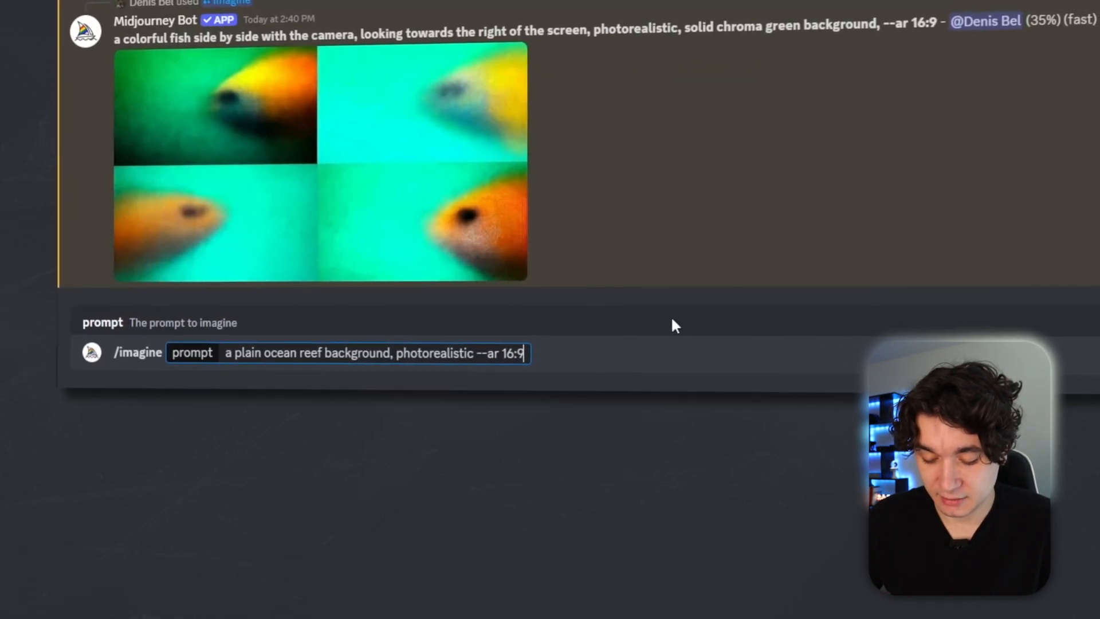
key("Return")
Preview the fish image grid and upscale the first fish.
left_click(398, 193)
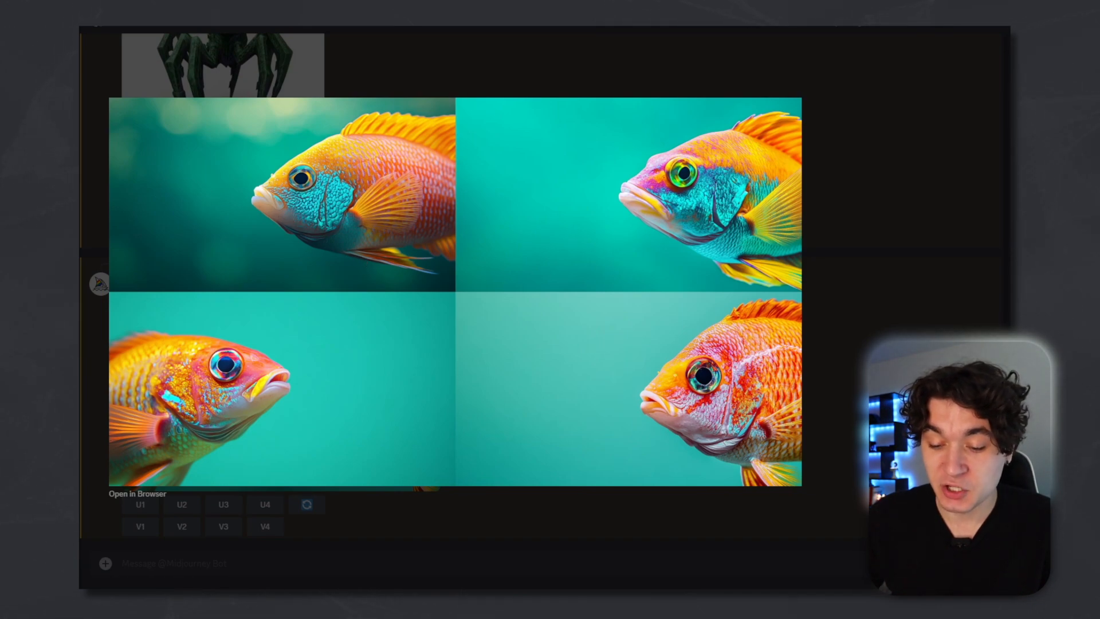
left_click(828, 438)
left_click(139, 505)
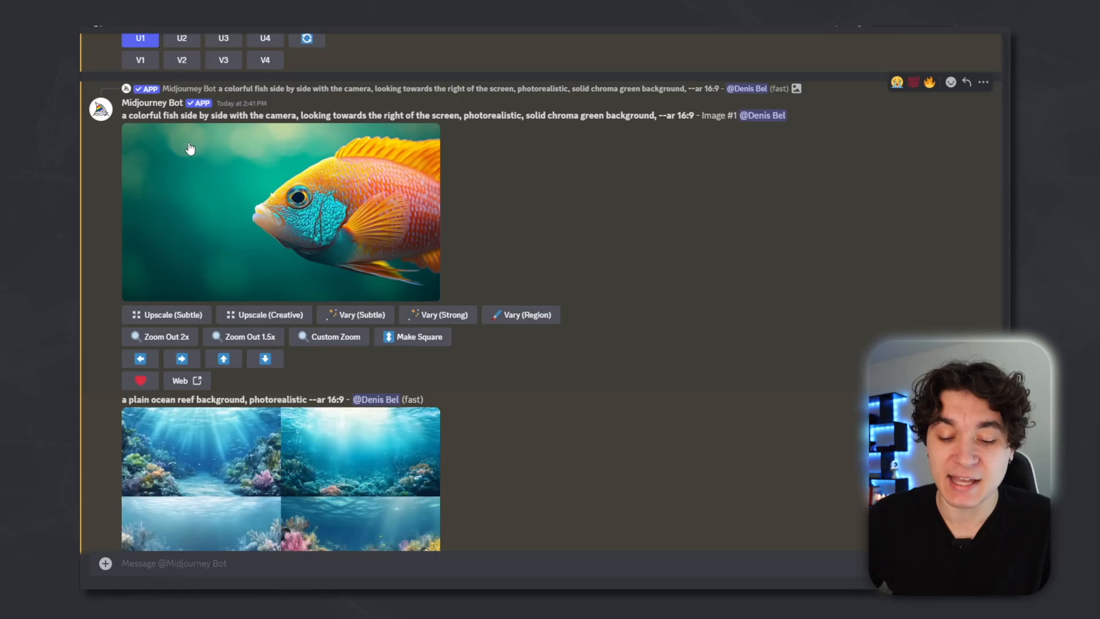
Open Vary (Region) on the upscaled fish, select the water area in front of the fish, and clear the prompt.
left_click(506, 316)
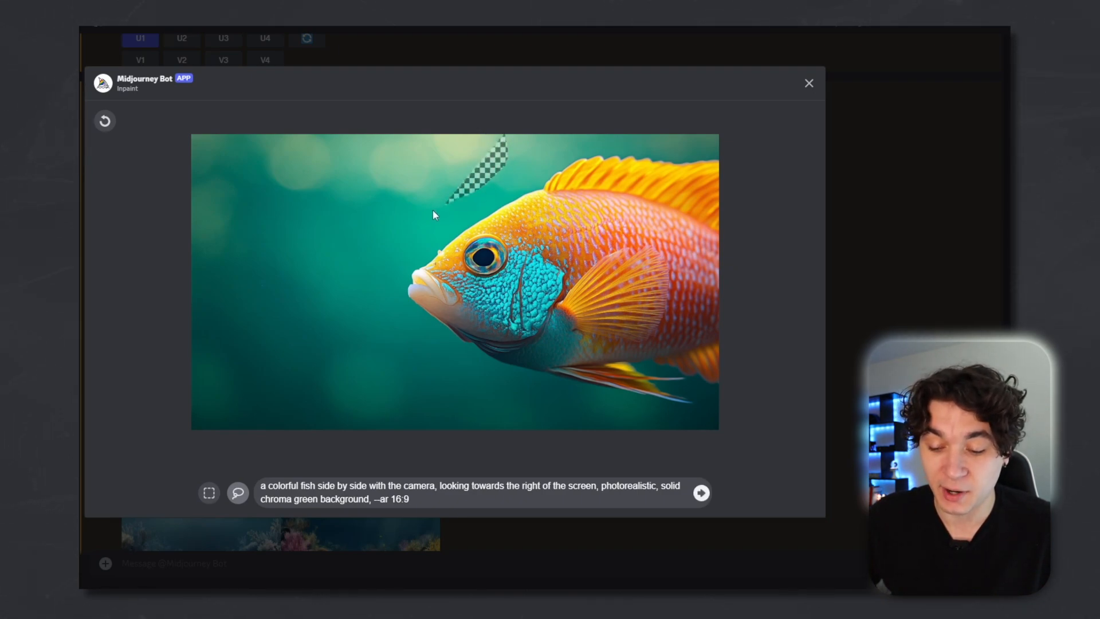
mouse_move(495, 438)
left_mouse_down()
mouse_move(212, 444)
mouse_move(177, 321)
mouse_move(178, 131)
mouse_move(506, 136)
left_mouse_up()
left_click(425, 500)
key("ctrl+a")
key("BackSpace")
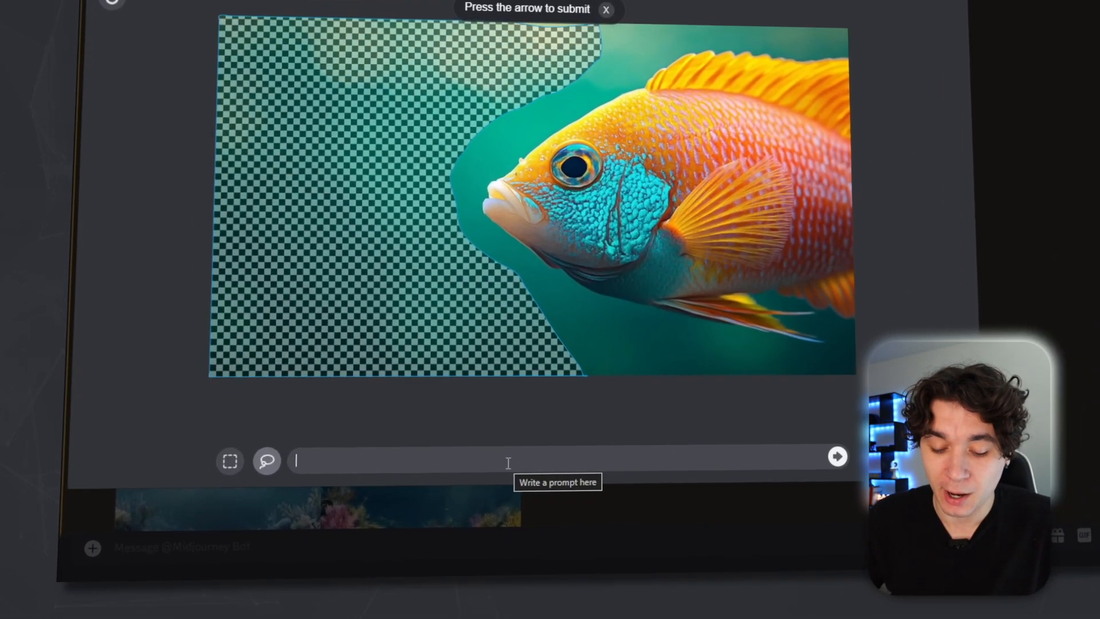
Submit the region prompt 'a fishing line descended with a fishing hook on it, photorealistic, solid chroma green background'.
type("a fishing line descended with a fishing hook on it, photorealistic, solid chroma green background")
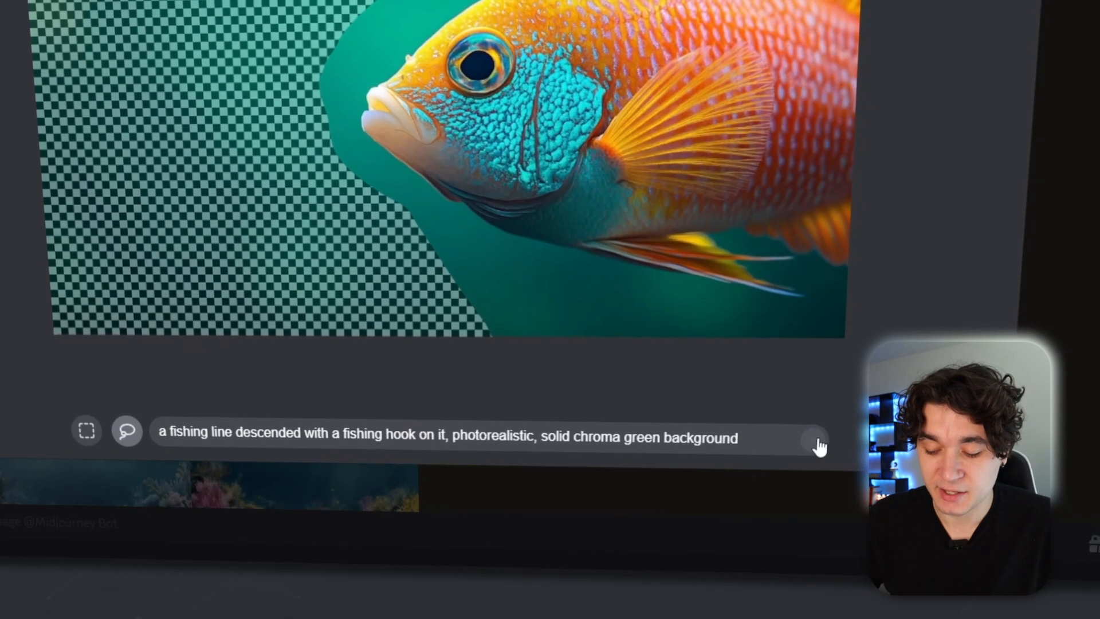
left_click(819, 445)
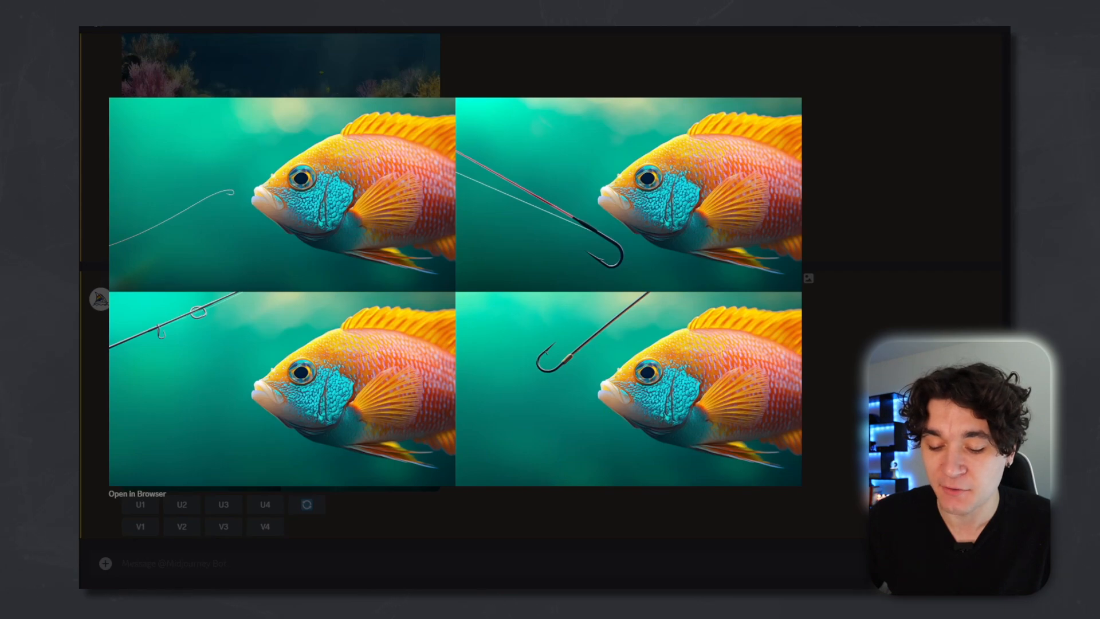
Close the preview of the fishing-hook variations and upscale the fourth one.
left_click(393, 521)
left_click(265, 504)
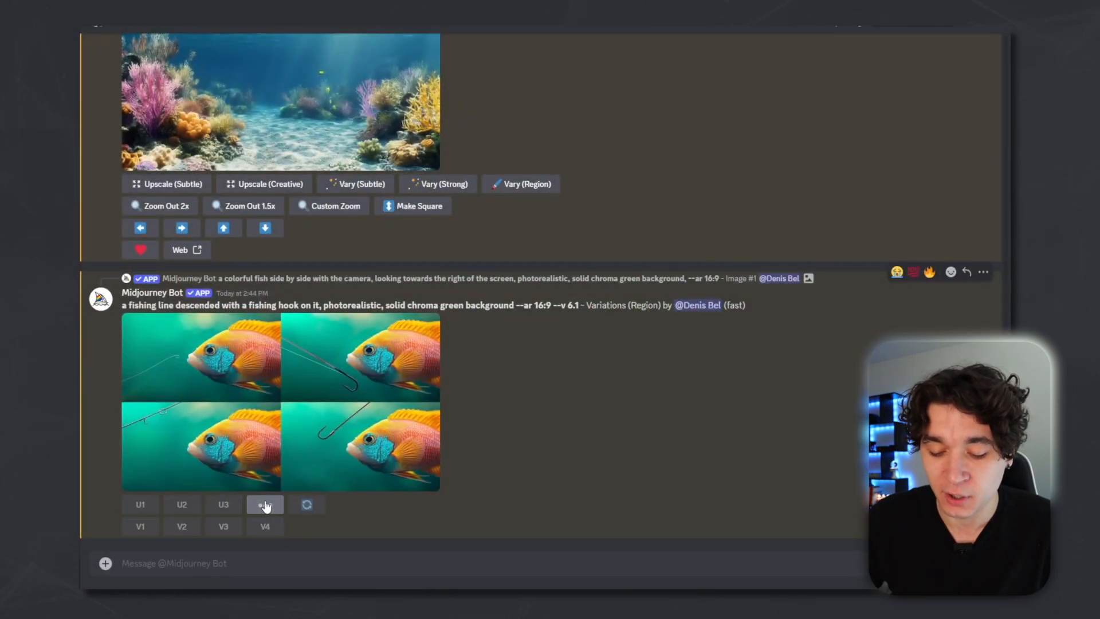
Open the upscaled fishing-hook fish image at full size and pick an entry from its image context menu.
left_click(412, 351)
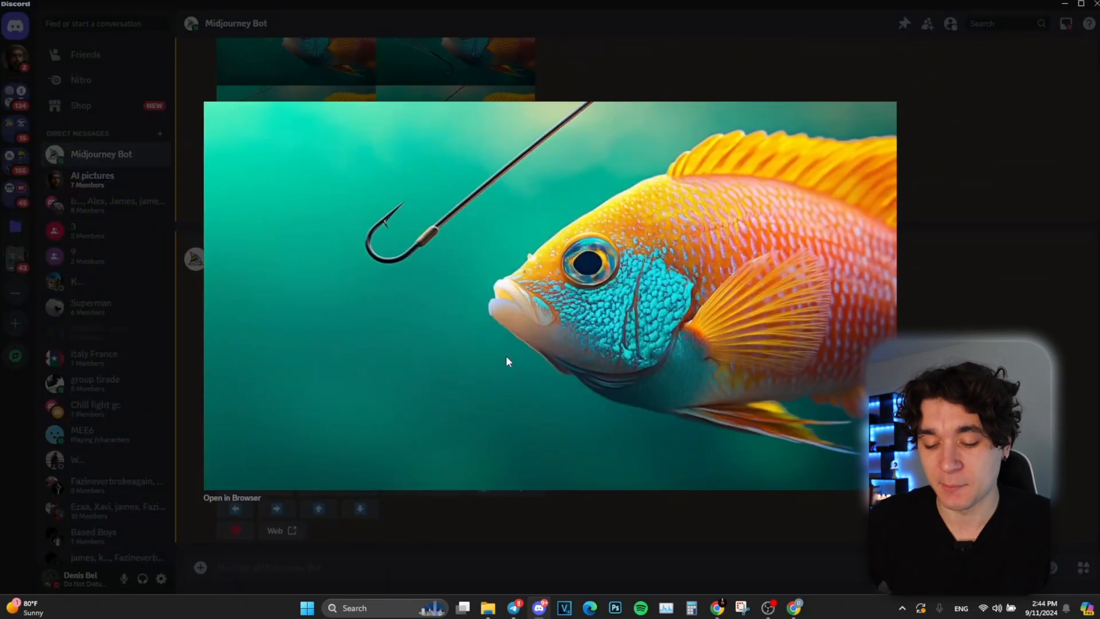
right_click(507, 361)
left_click(527, 390)
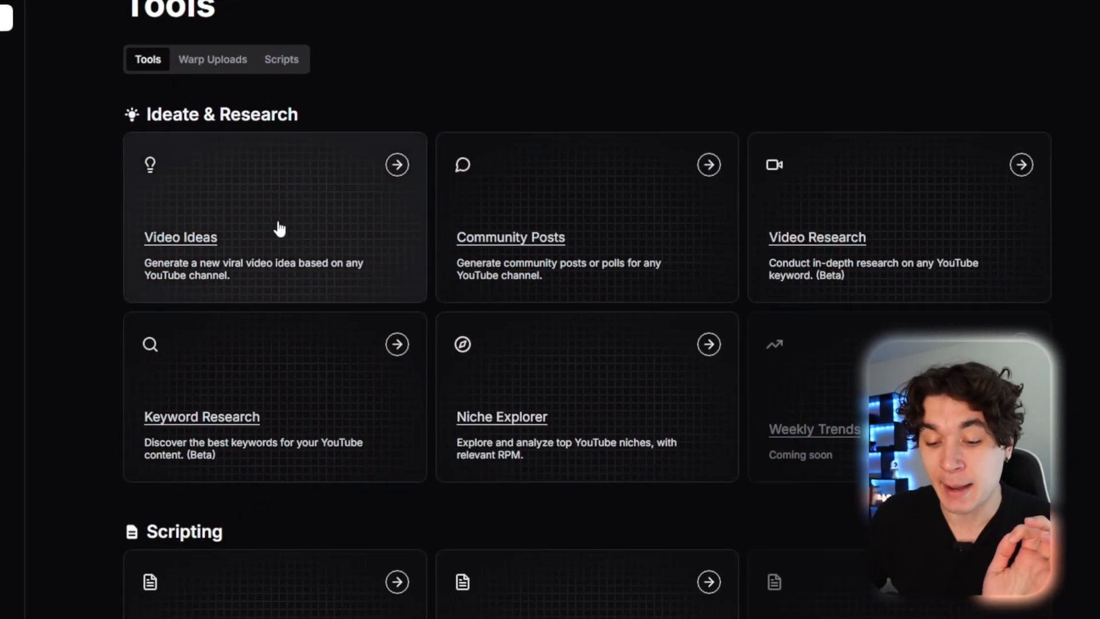
left_click(279, 228)
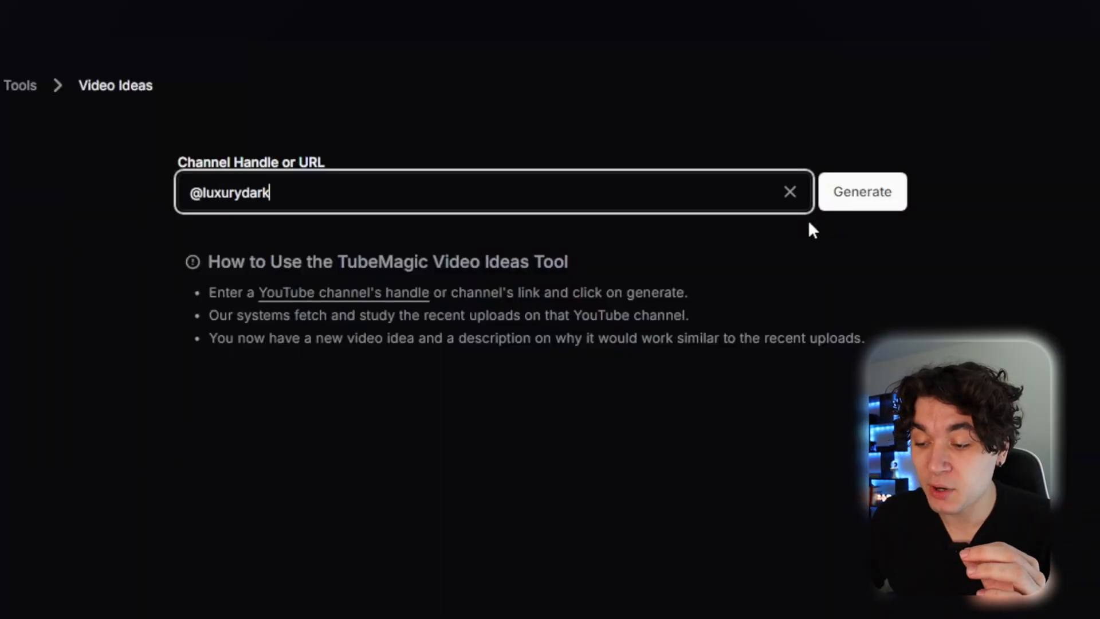
left_click(842, 203)
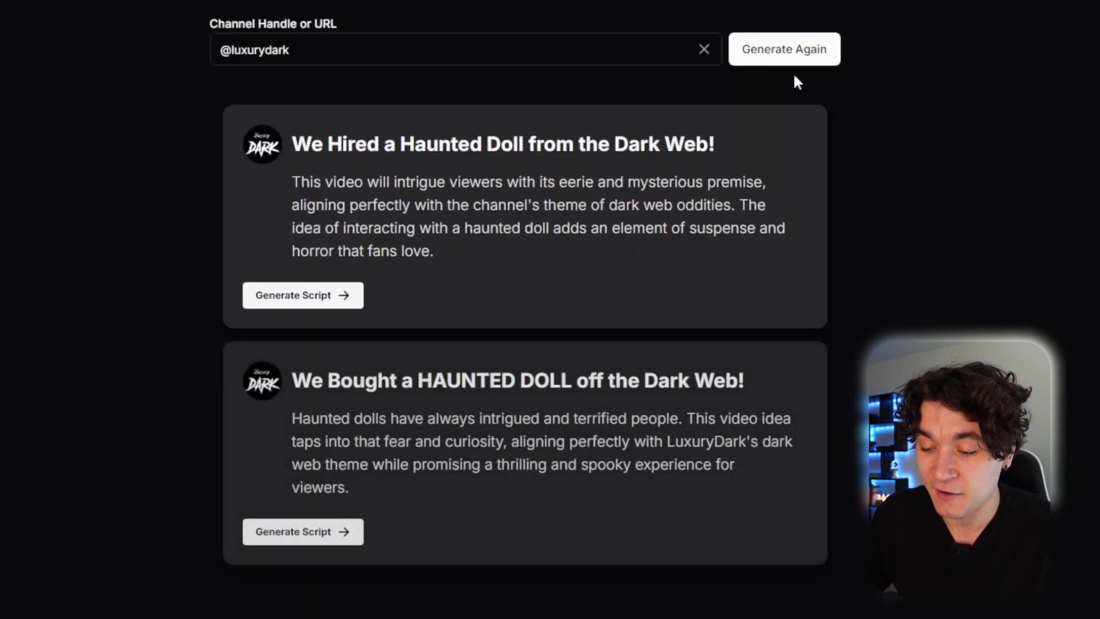
Regenerate the video ideas twice and select the title 'We Bought a MYSTERIOUS BOX off the Dark Web!'.
left_click(809, 56)
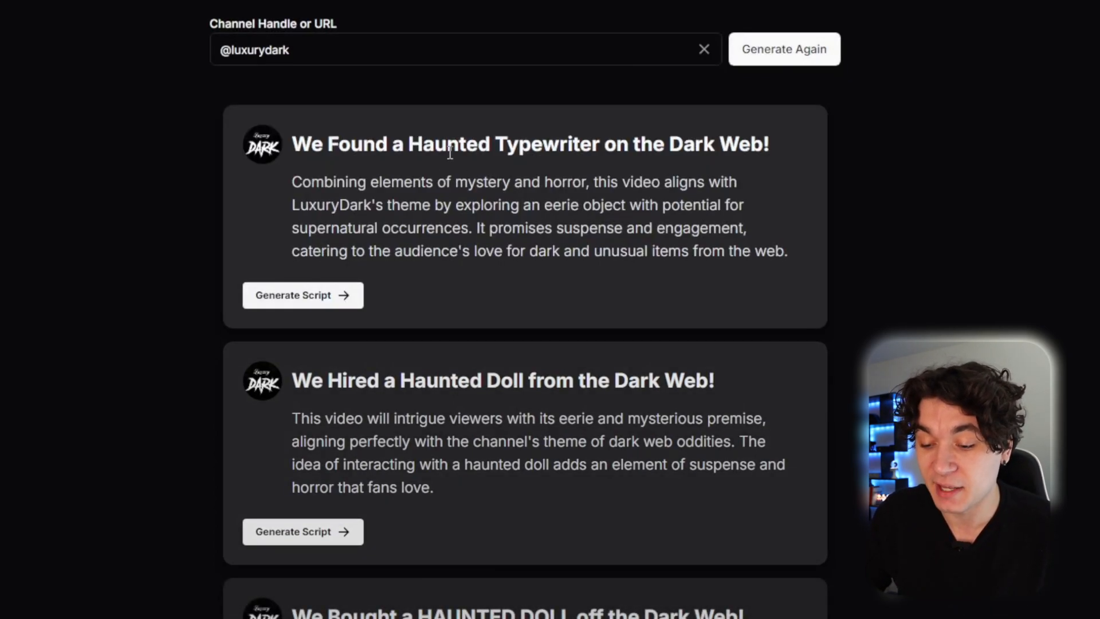
left_click(804, 53)
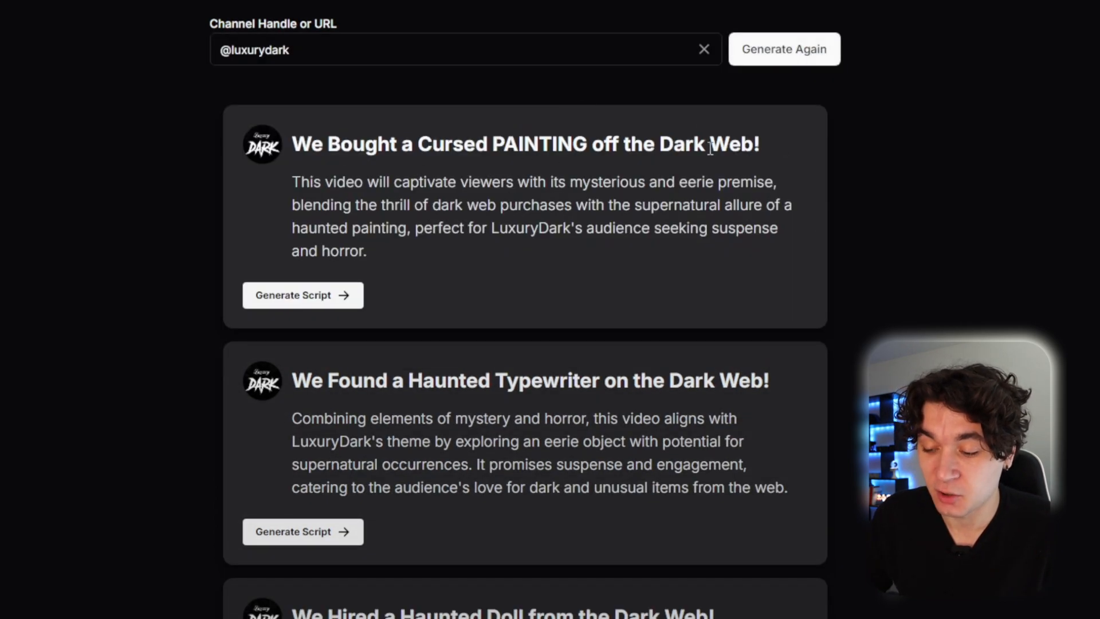
left_click_drag(293, 146, 537, 158)
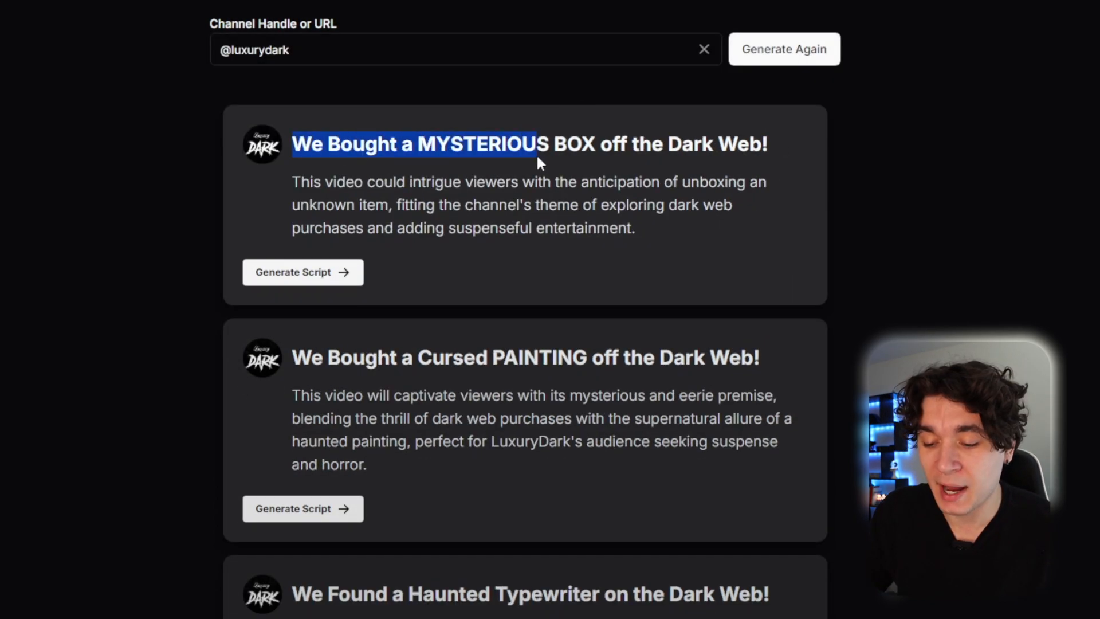
left_click(771, 141)
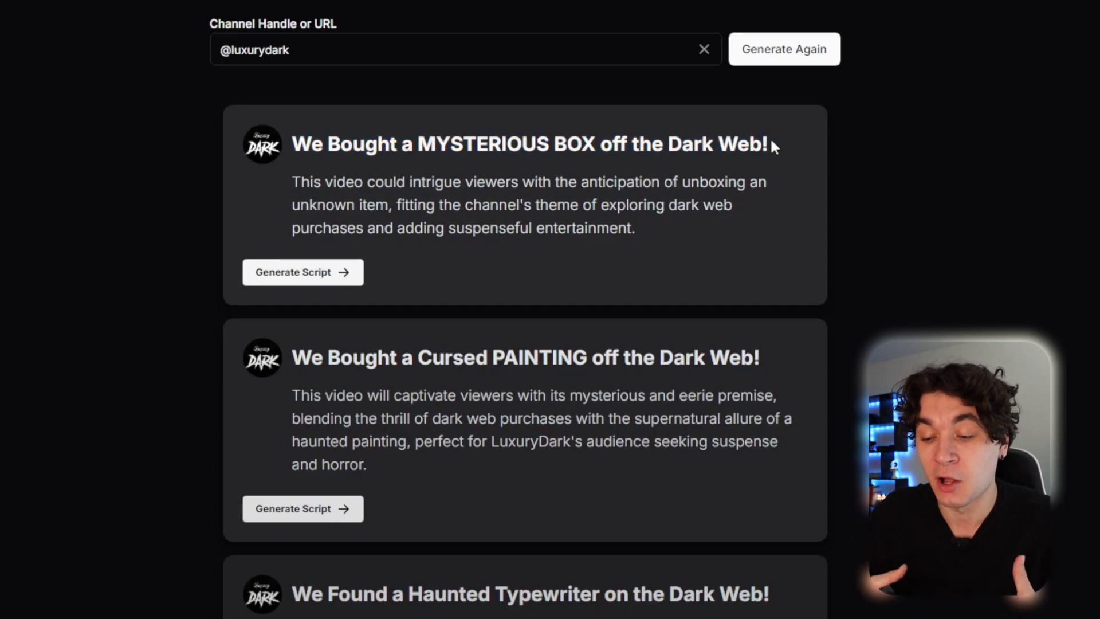
scroll(747, 225, "down", 2)
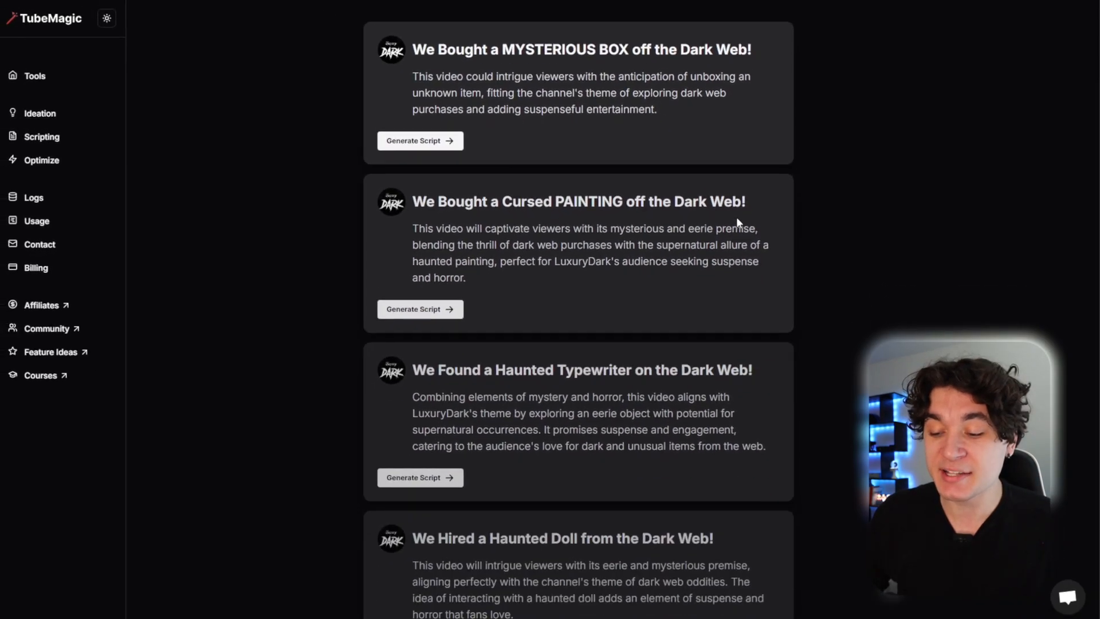
scroll(738, 221, "down", 5)
scroll(737, 221, "up", 8)
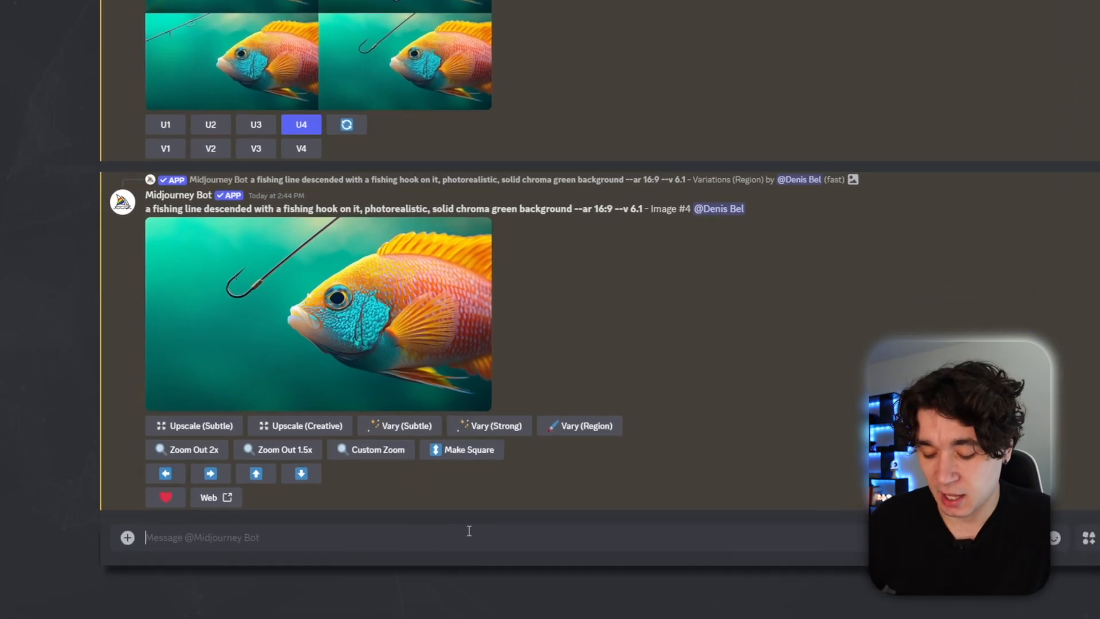
Submit an /imagine prompt 'a scary very dark plain room background, photorealistic --ar 16:9'.
type("/imagine")
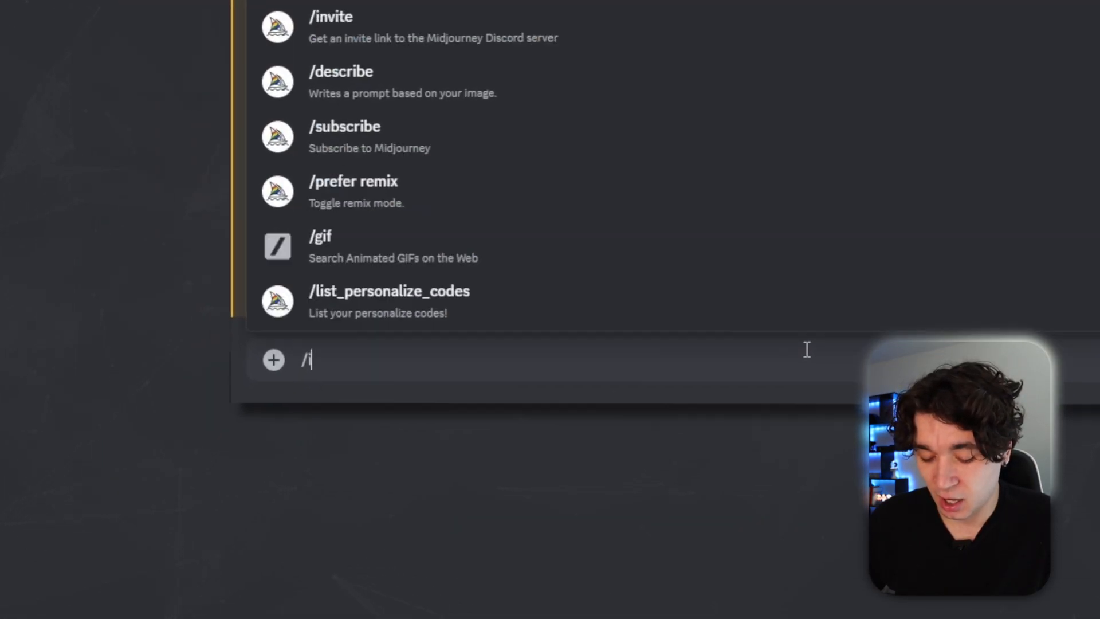
key("Tab")
type("a very dark plain room backg")
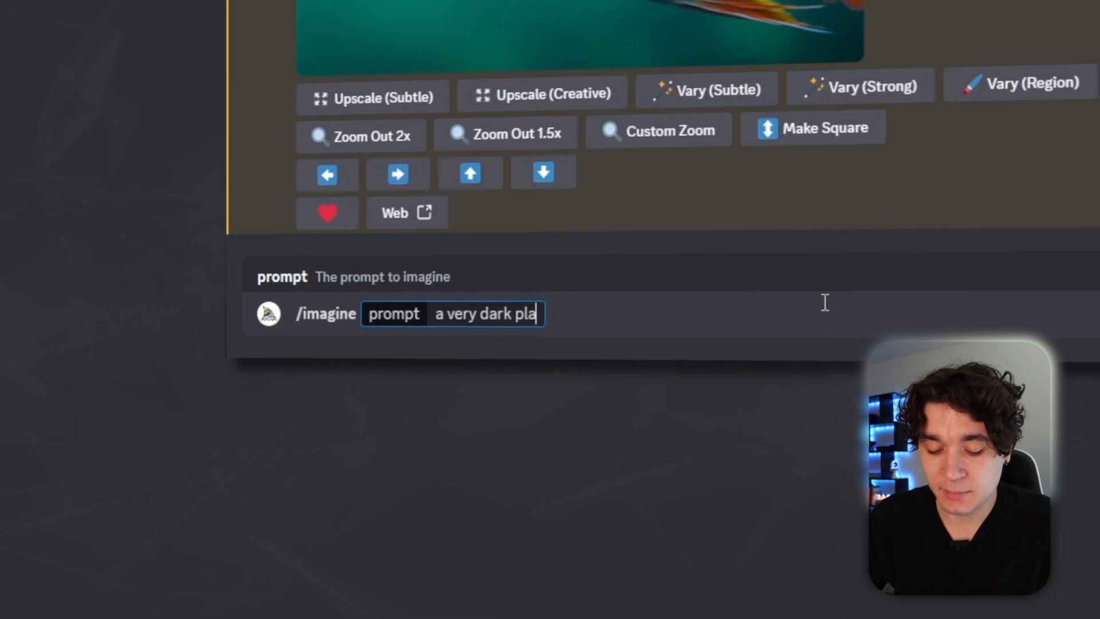
type("round, photorealistic --ar 16:9")
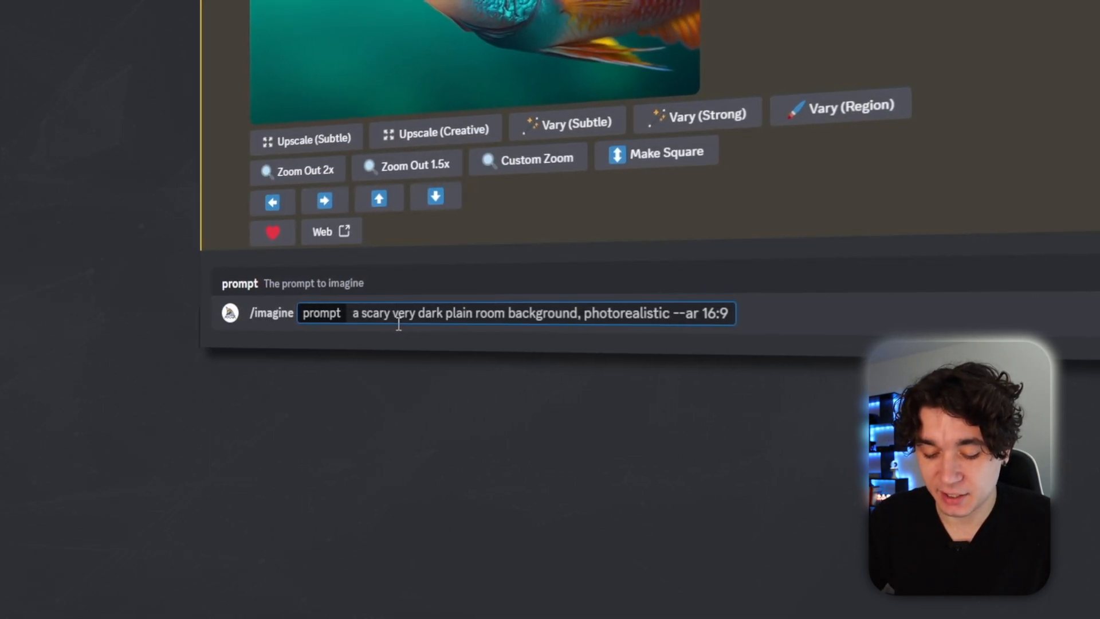
key("Return")
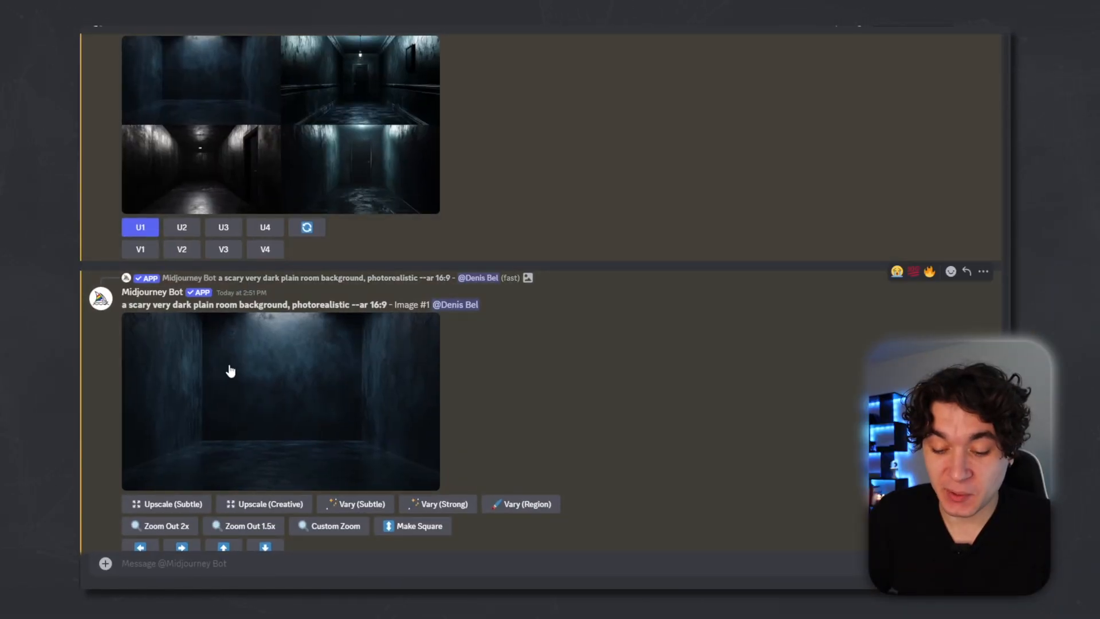
Submit an /imagine prompt for a scary chained-up mystery box with a monster eye peeking out, product photoshoot, photorealistic, horror themed, transparent white background.
scroll(230, 371, "down", 1)
type("/imagine")
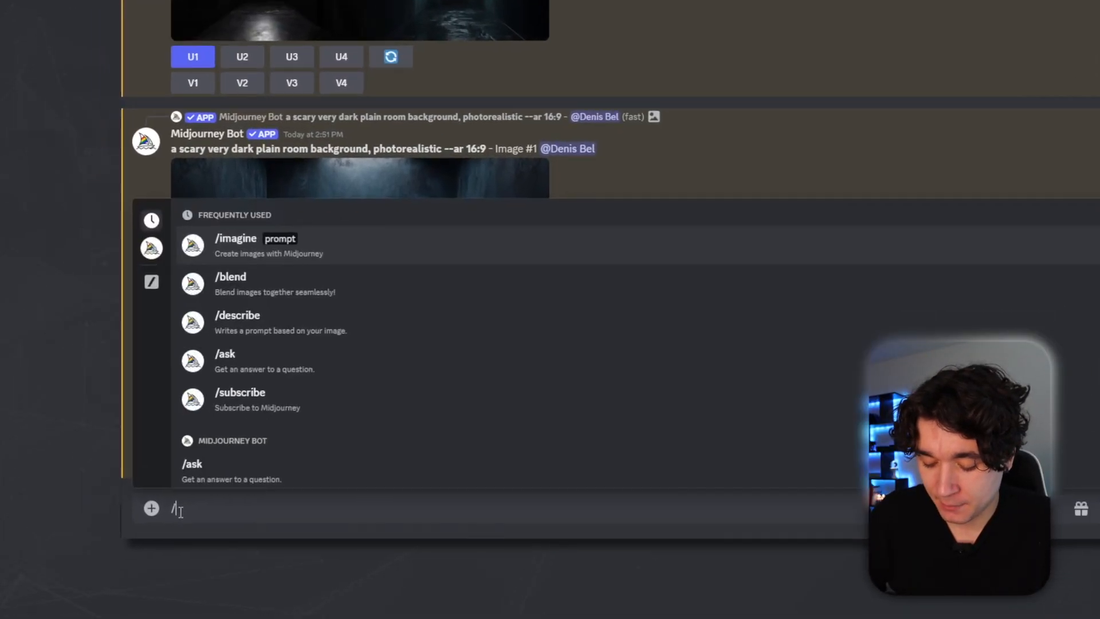
key("Tab")
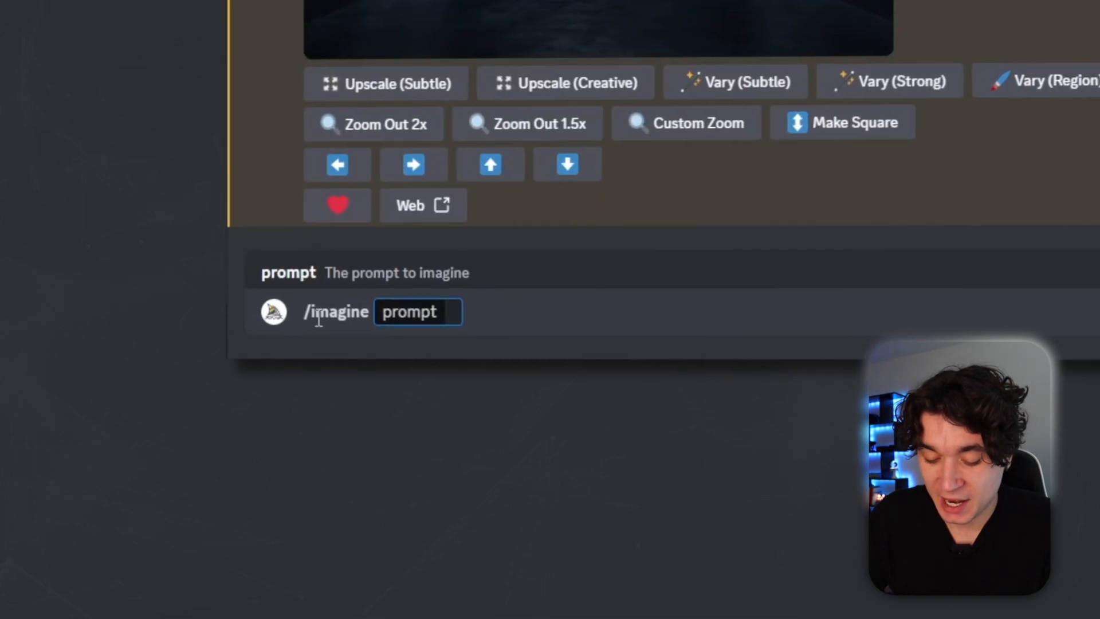
type("a scary closed")
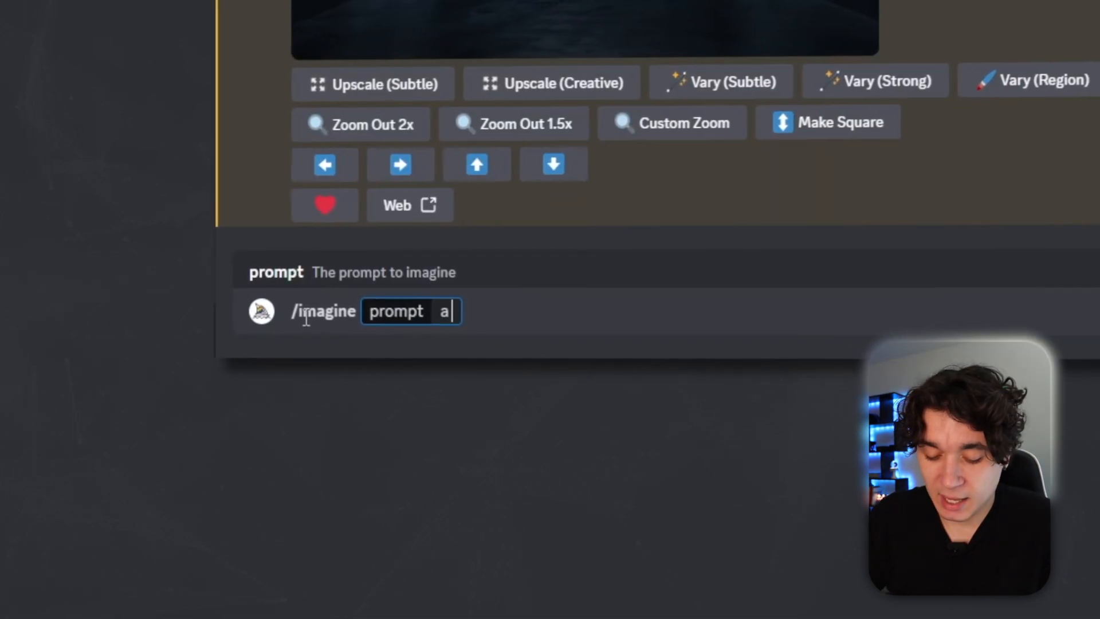
type(" mys")
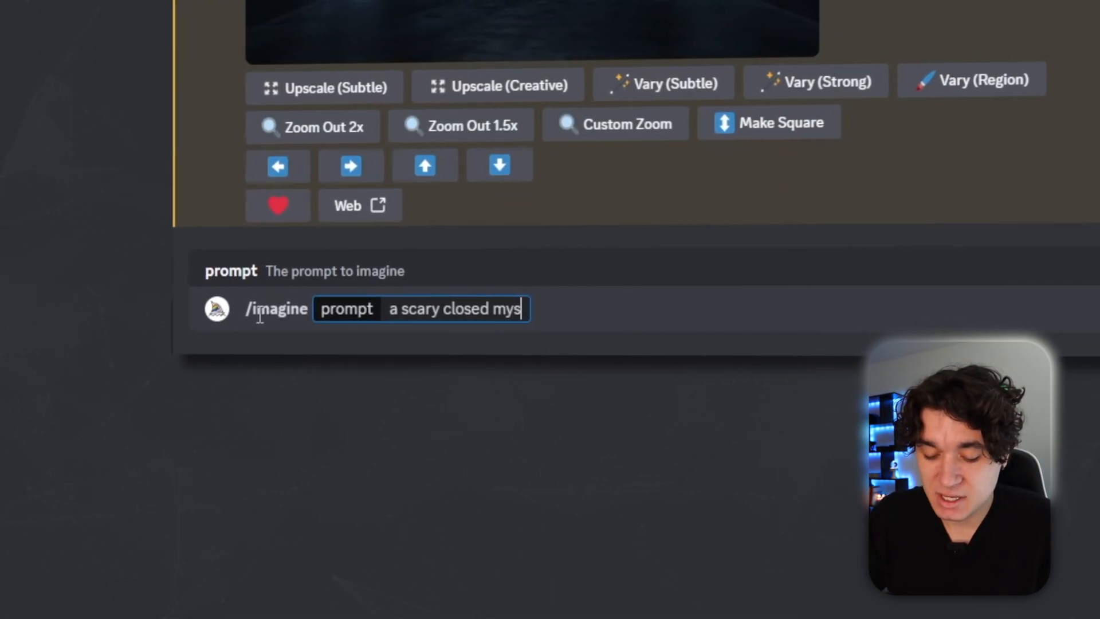
type("tery box with a mo")
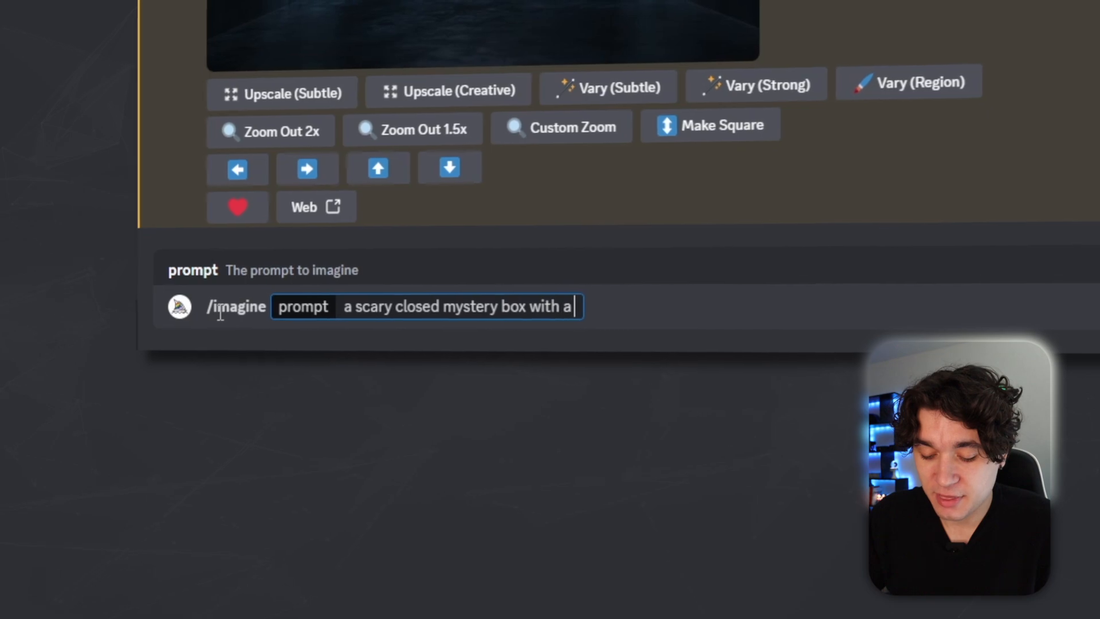
type("nster eye ")
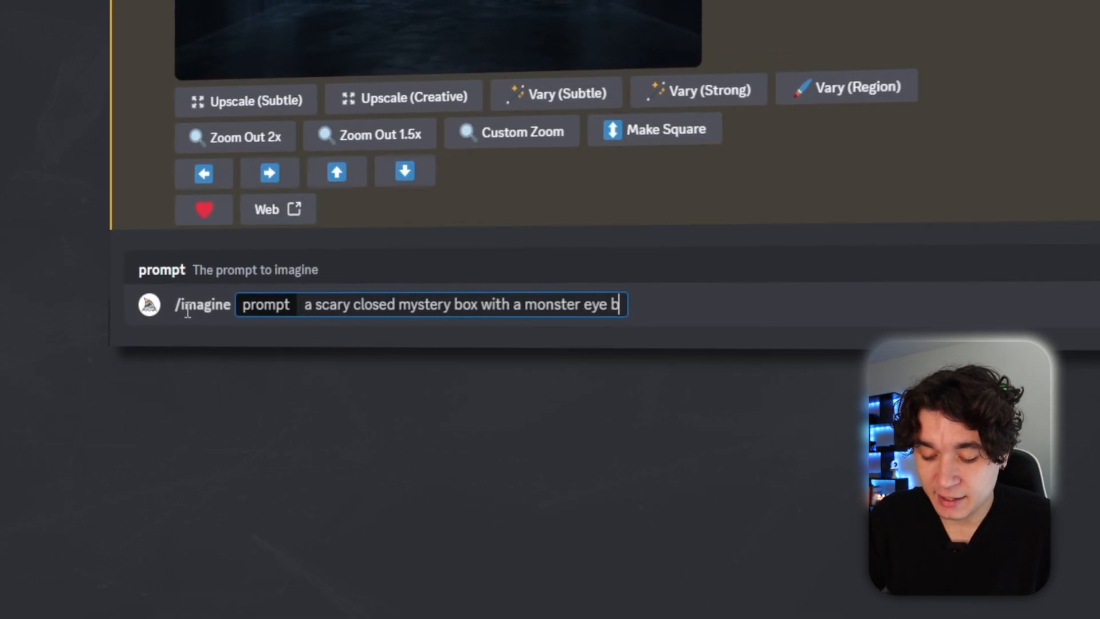
type("peeking from a thin")
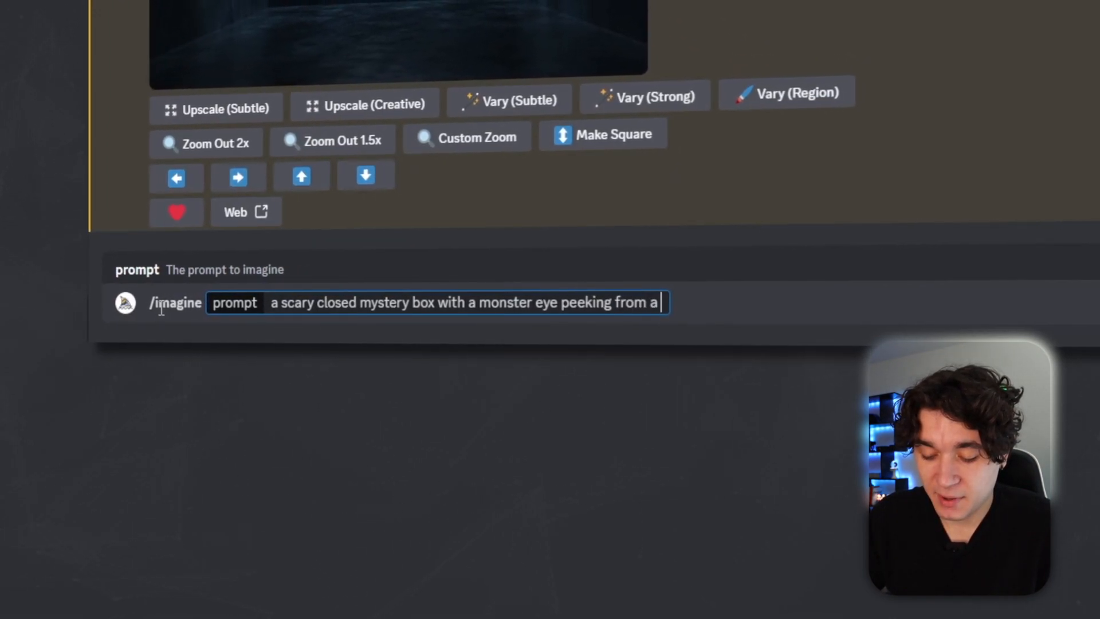
type(" opening,")
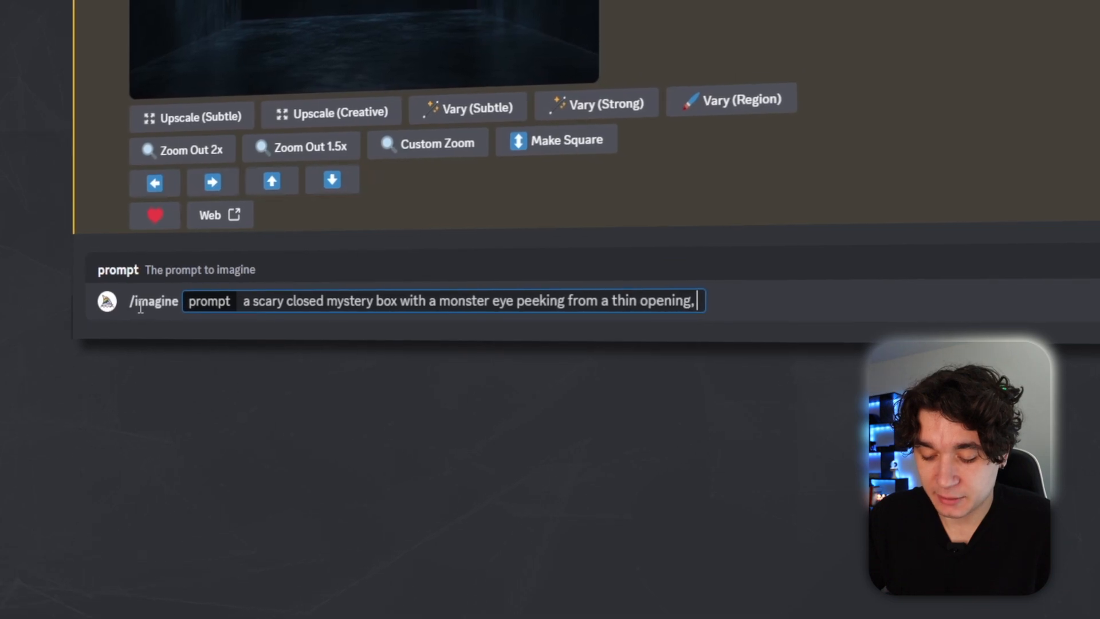
type(" the mystery box is chained up, product photoshoot,")
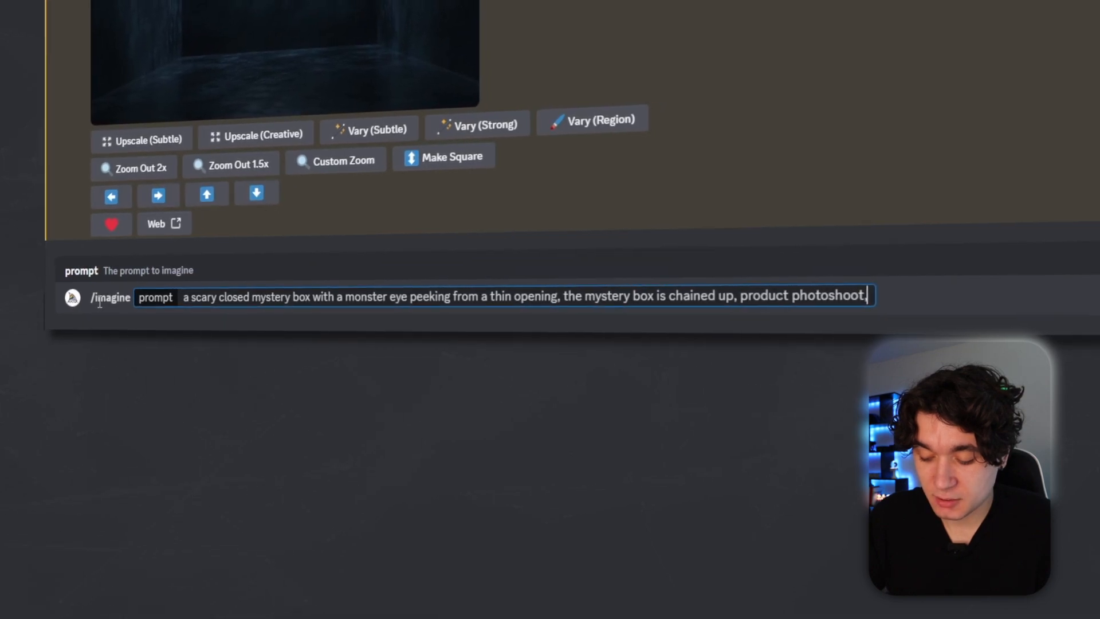
type("c, horror")
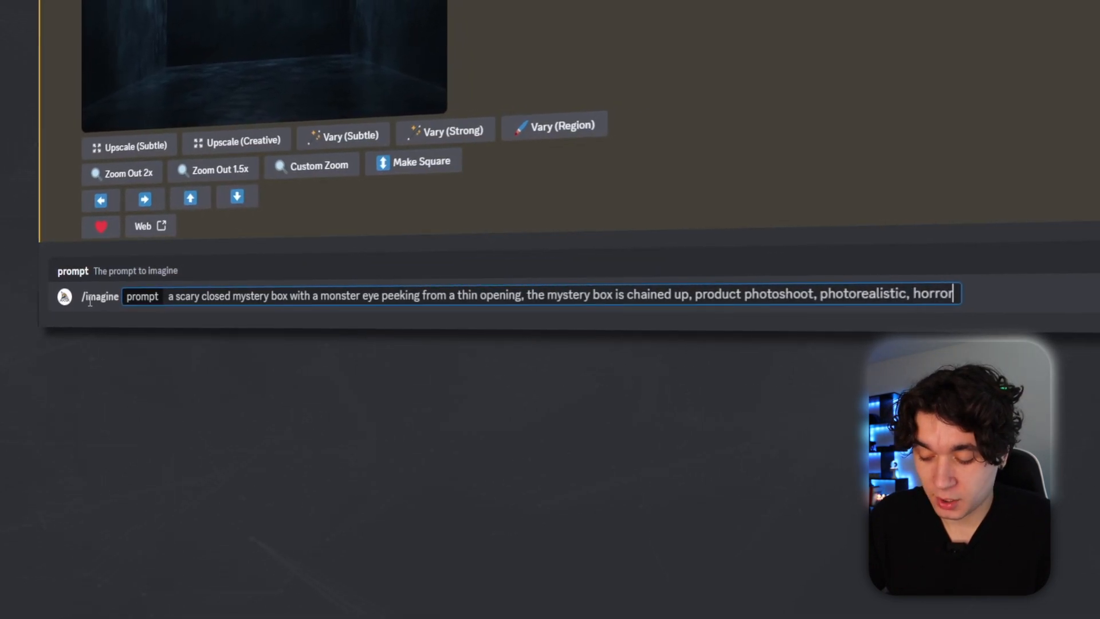
type(" themed, transparent white background")
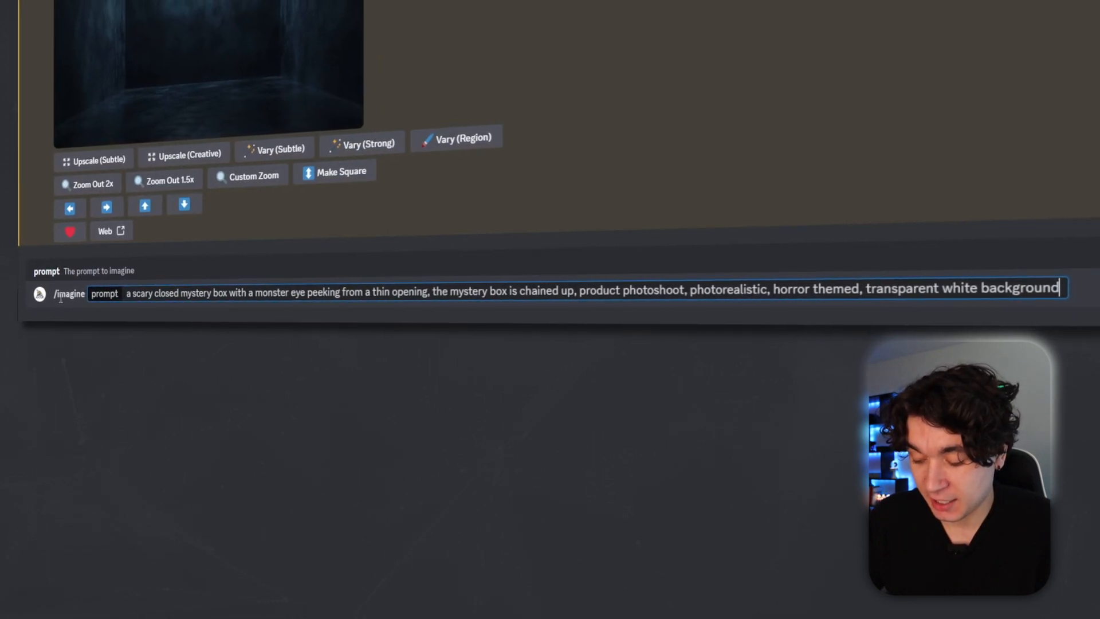
key("Return")
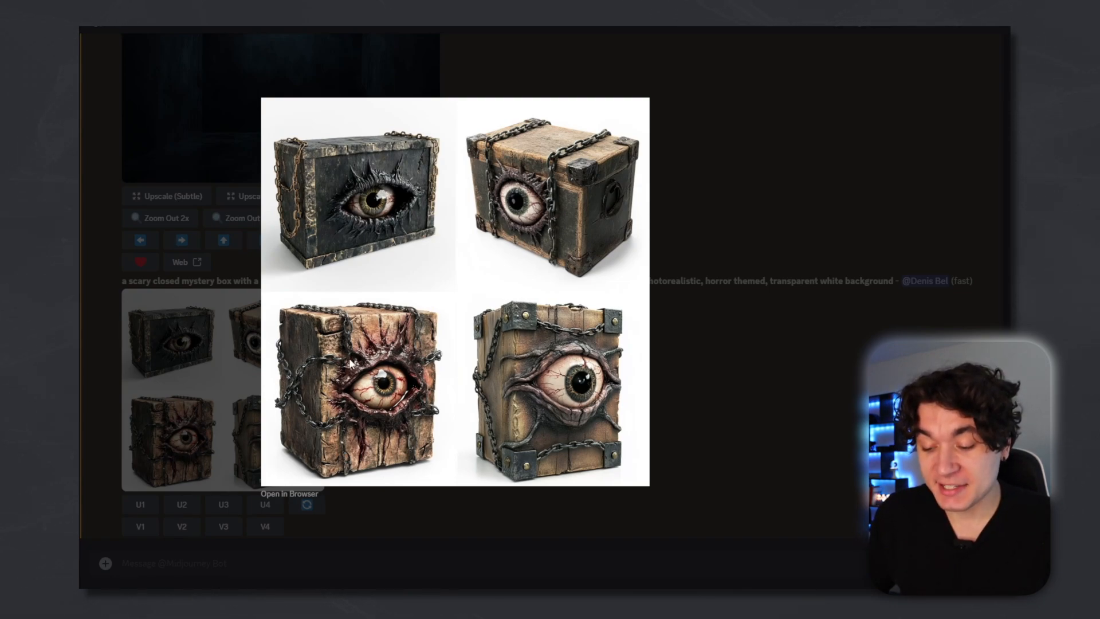
Preview the mystery box image grid and upscale the third box.
left_click(205, 398)
left_click(223, 505)
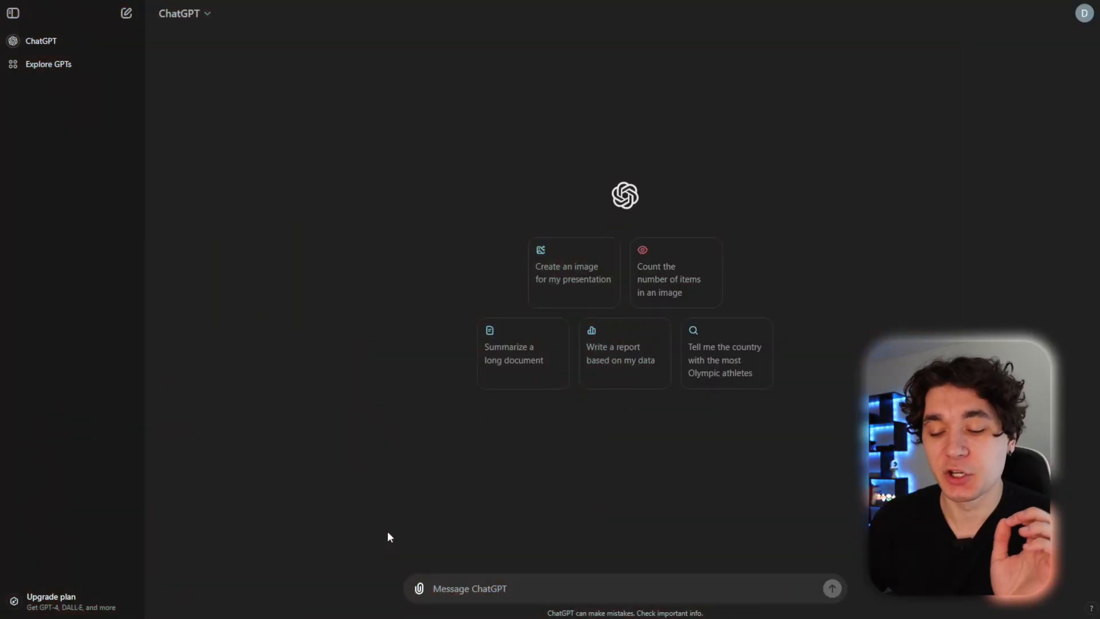
In ChatGPT, ask 'give me a list of comically bad items you would find at a garage sale'.
type("give me a list of comically bad items you would find a")
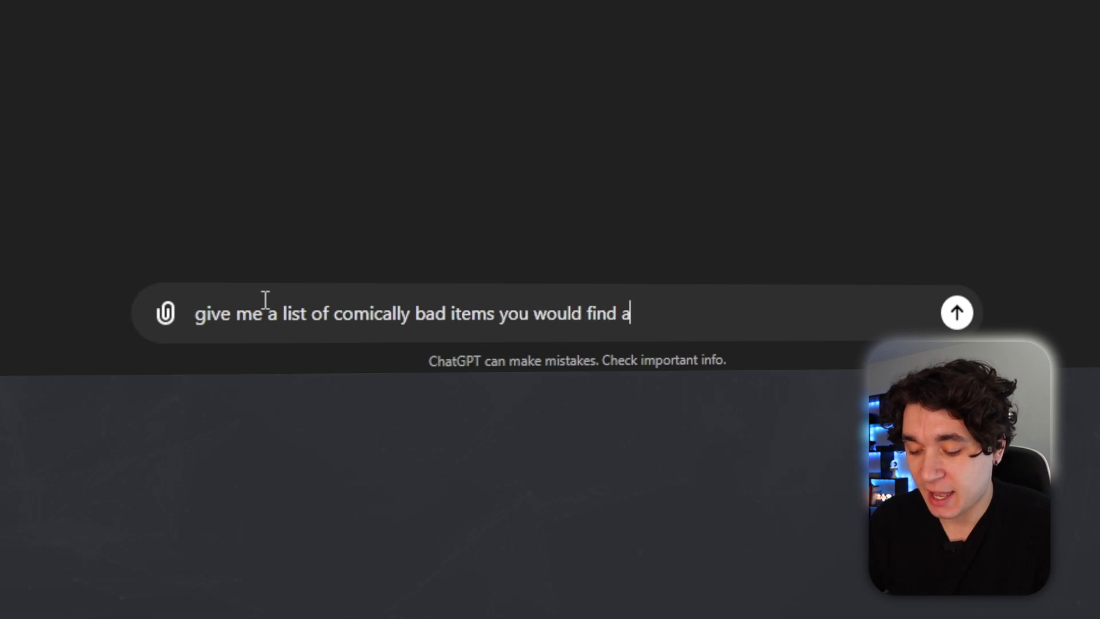
type("sale")
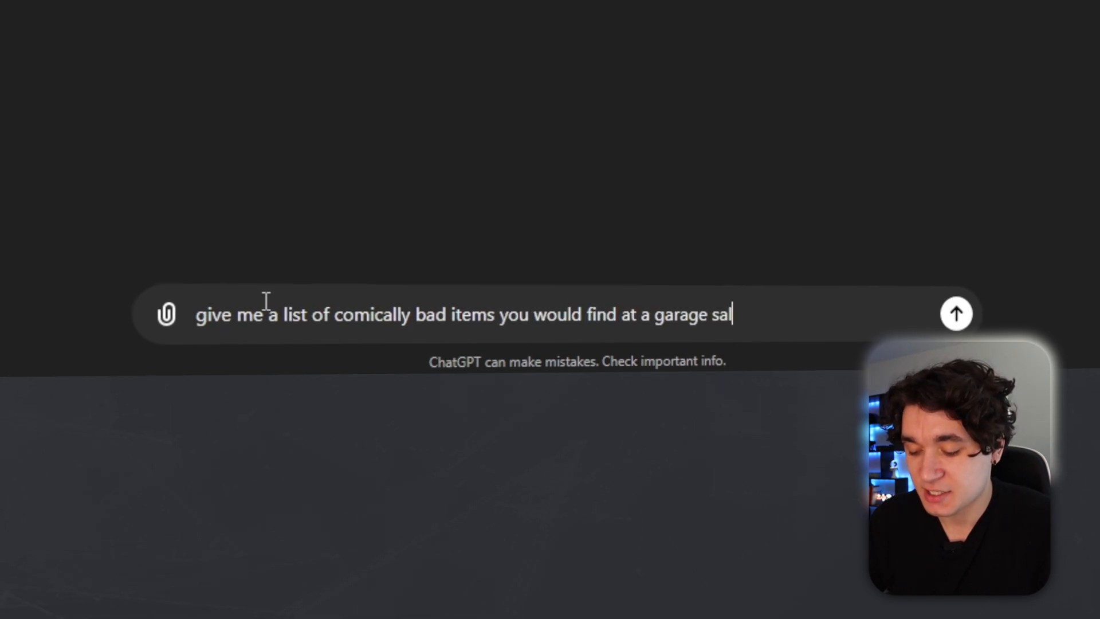
key("Return")
Select the item 'Expired canned tuna from 1997' in the garage sale list.
left_click_drag(431, 67, 558, 486)
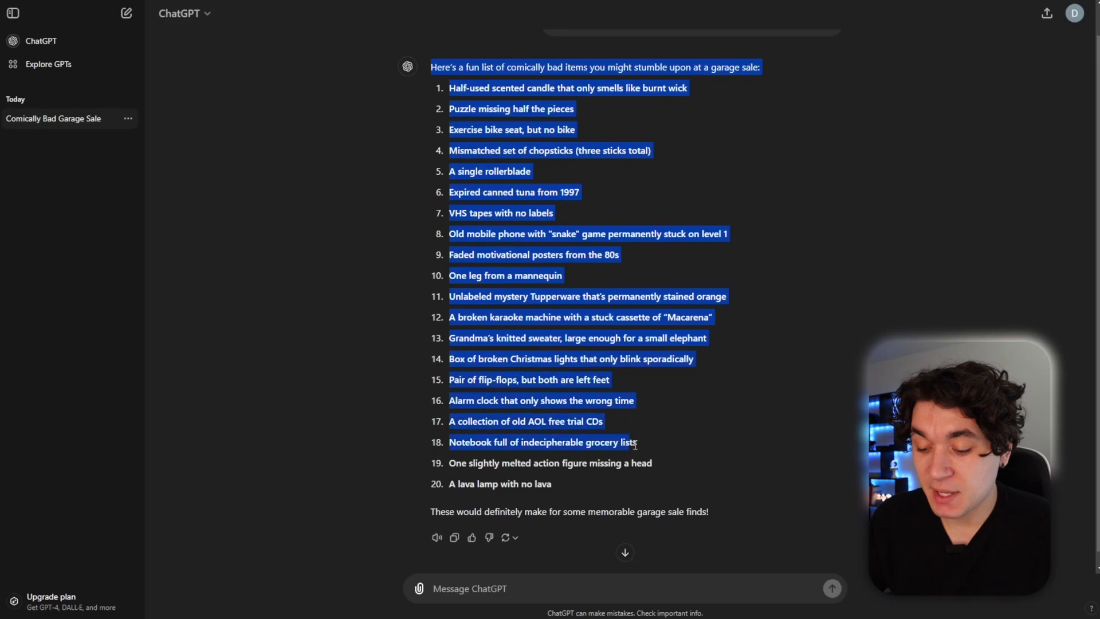
left_click(572, 314)
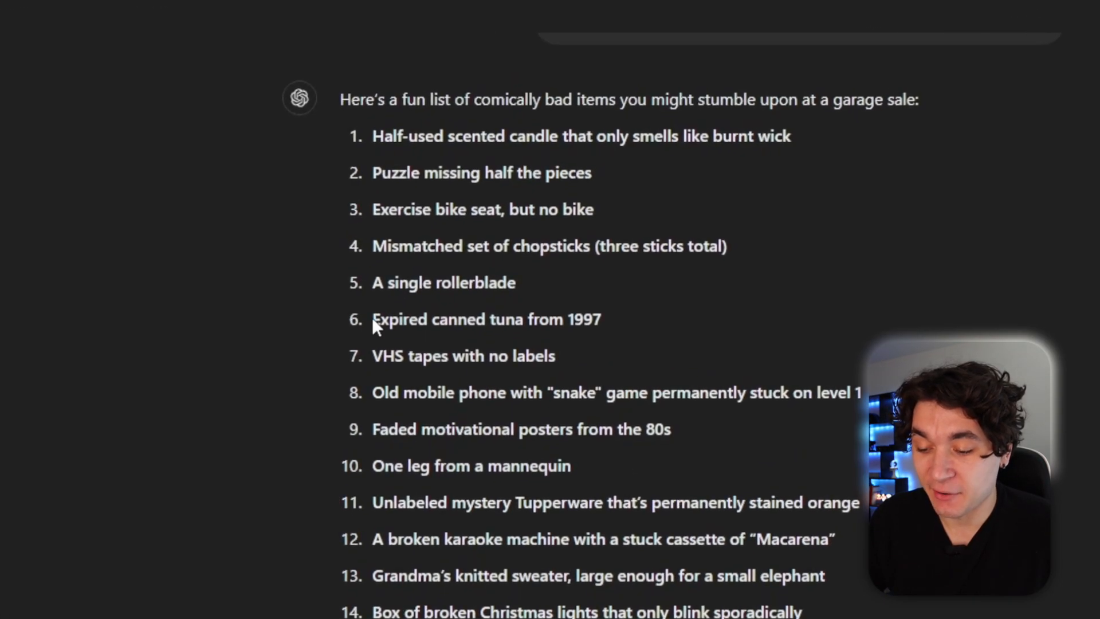
left_click_drag(373, 312, 602, 321)
left_click(607, 325)
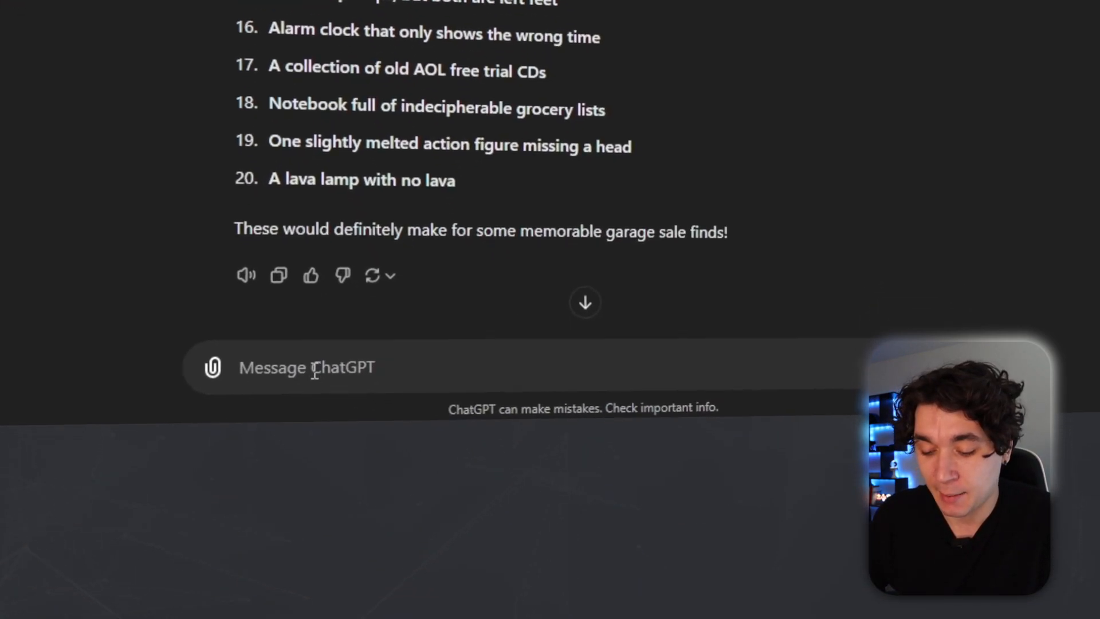
Ask ChatGPT 'give me a list of recognizable valuable expensive items'.
left_click(472, 588)
type("give me a list of recognizable valuable expensive items")
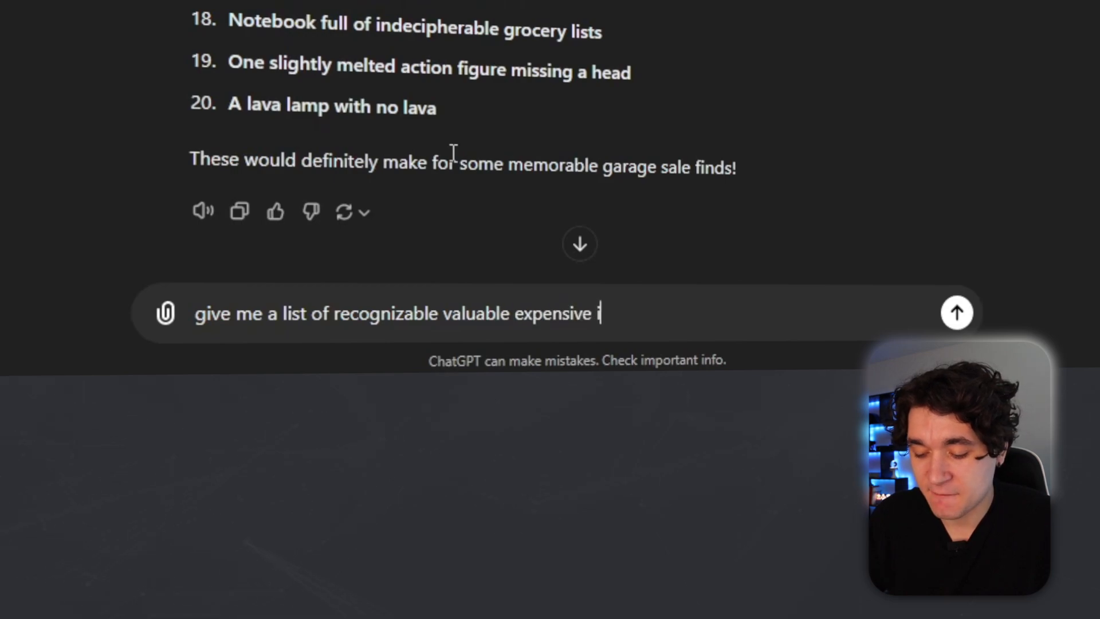
left_click(957, 312)
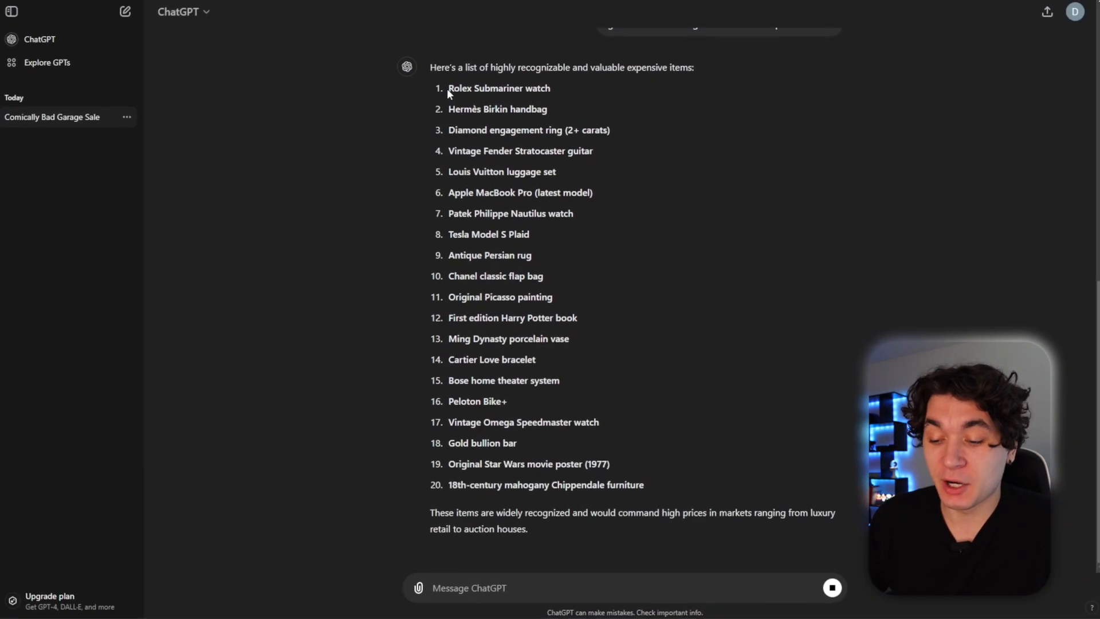
Select the item 'Rolex Submariner watch' in the expensive items list.
left_click_drag(449, 89, 609, 479)
left_click(638, 446)
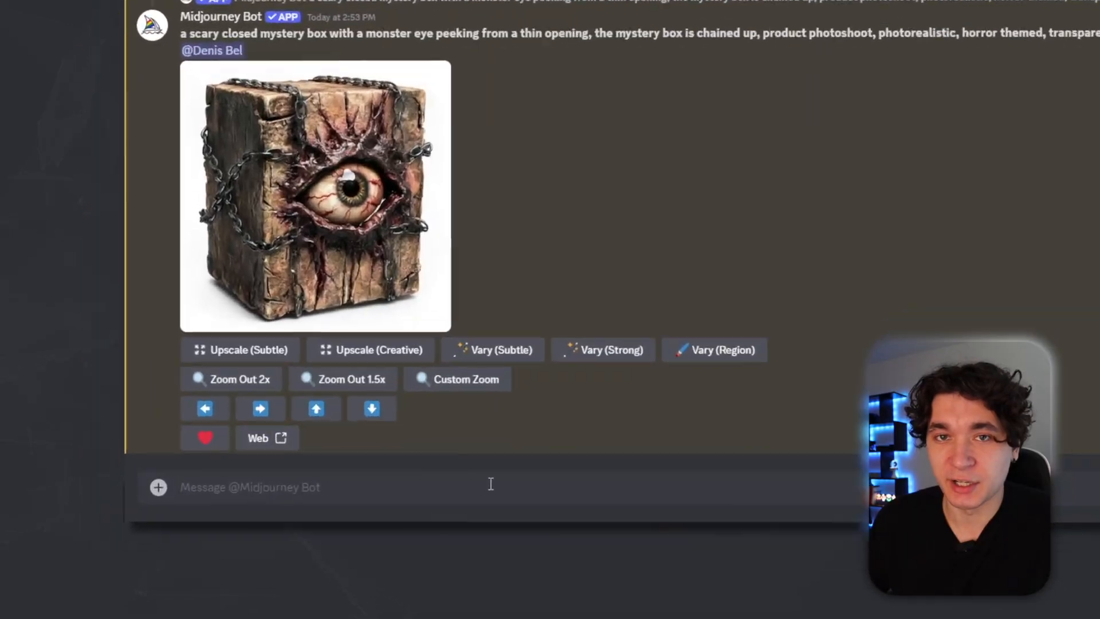
Generate a Midjourney image with the prompt 'plain clear light blue sky background, photorealistic --ar 16:9' and upscale the first result.
type("/imagi")
key("Tab")
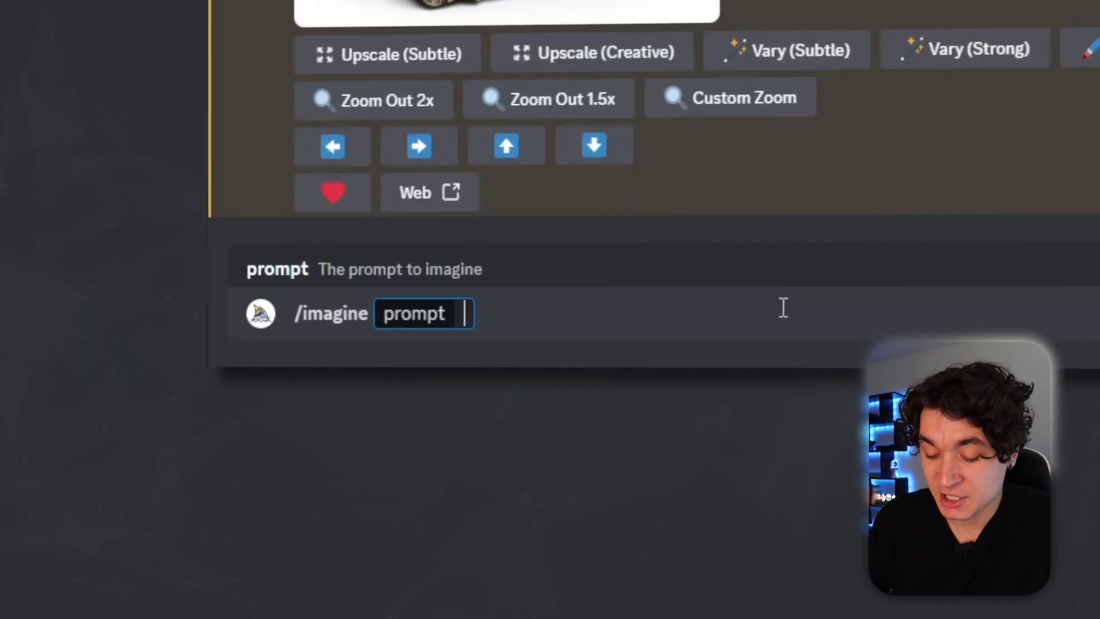
type("plain clear light blue")
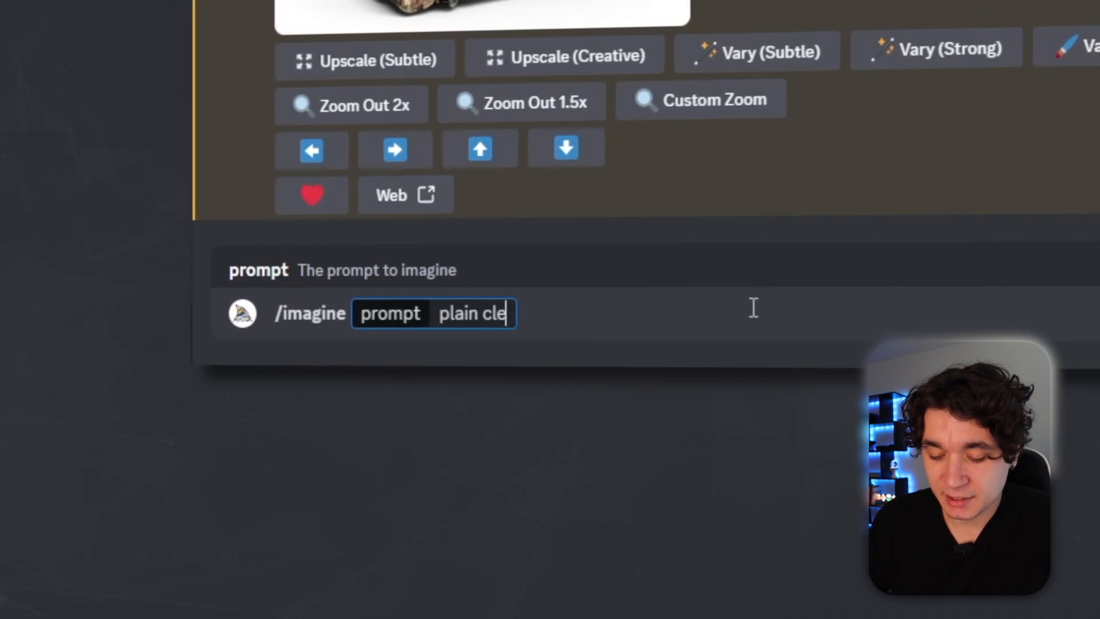
type(" sky background,")
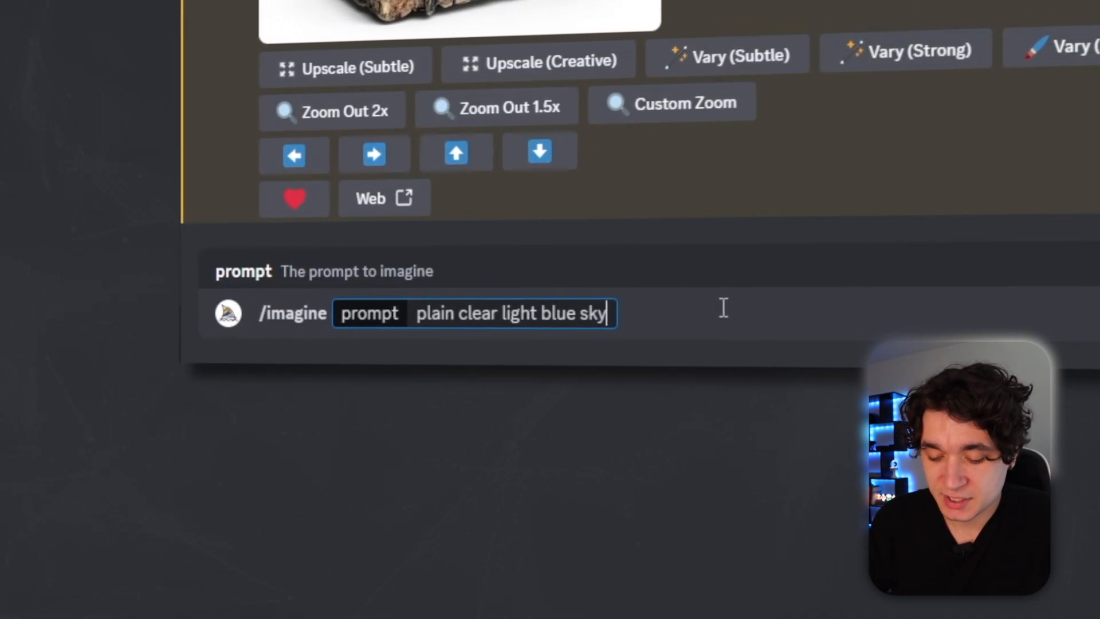
type(" photorealistic --ar")
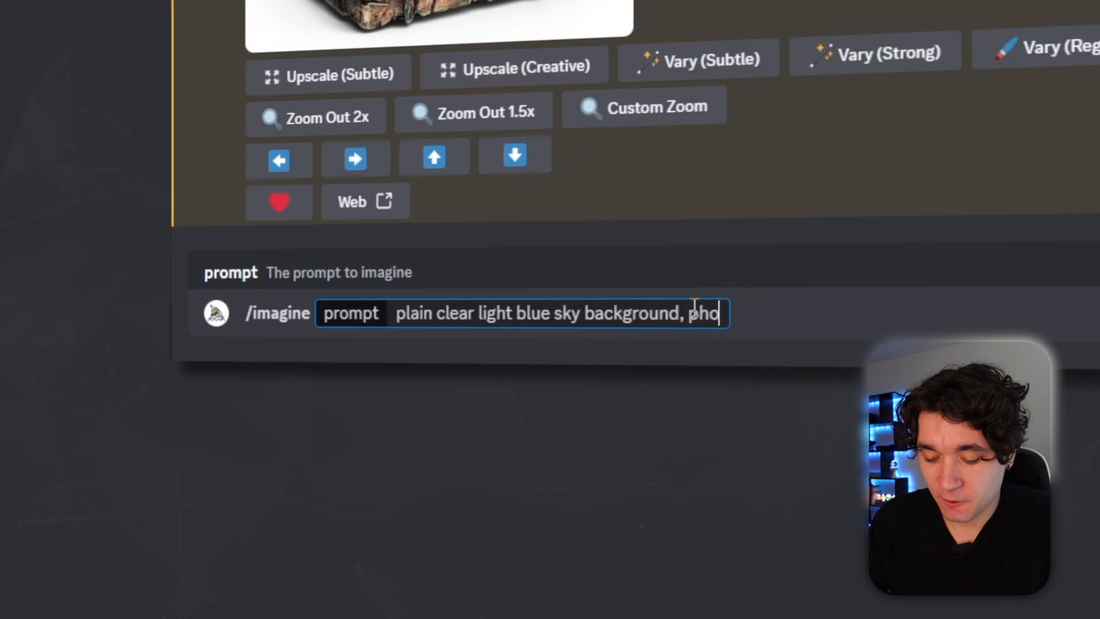
type(" 16:9")
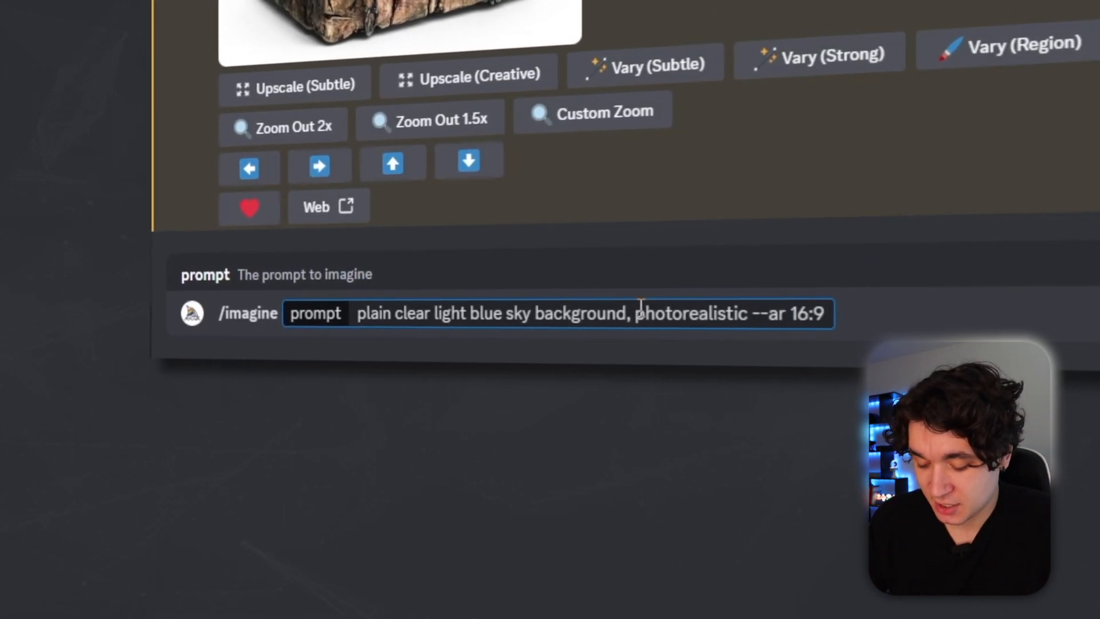
key("Return")
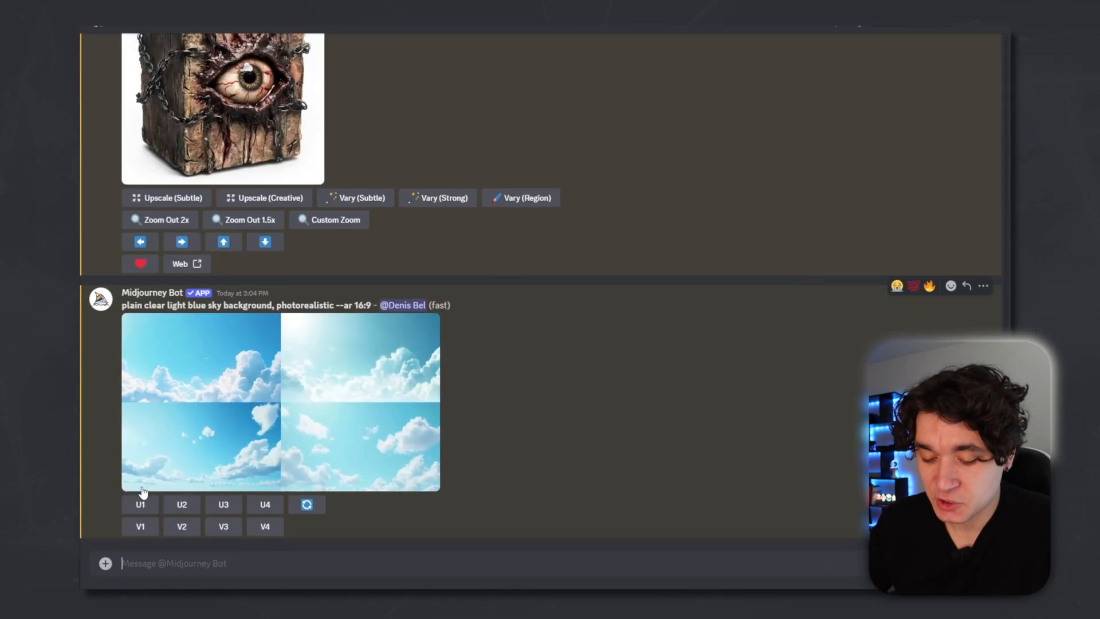
left_click(140, 504)
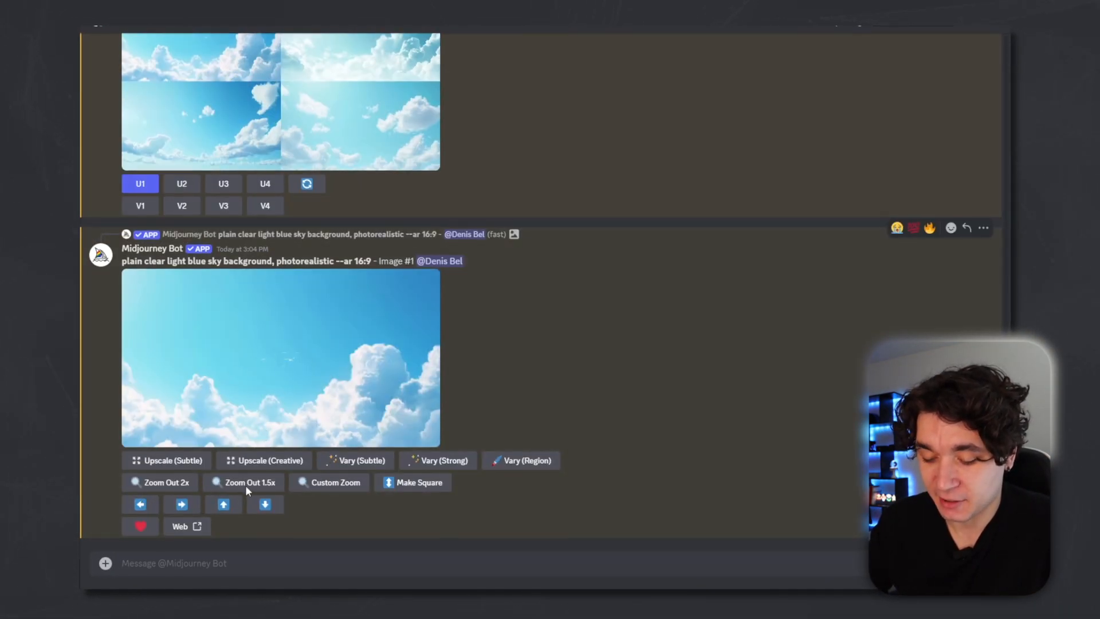
Generate an image with the prompt 'a broken old tuna can that is opened, scratches all over it, product view, photorealistic, transparent white background'.
left_click(206, 563)
type("/imagine")
key("Return")
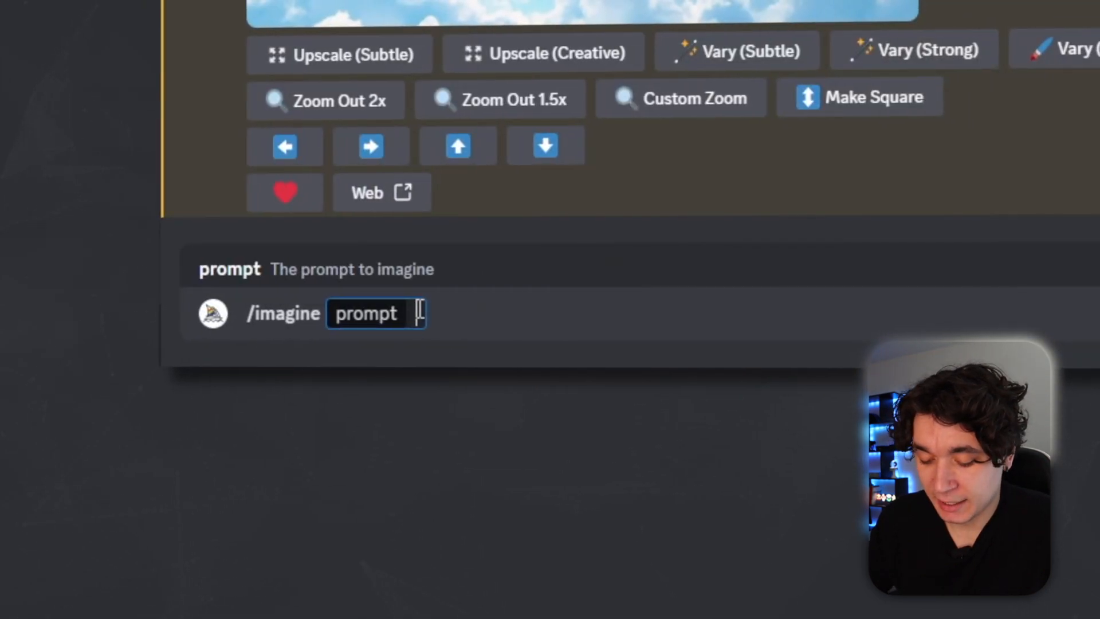
type("a broken old")
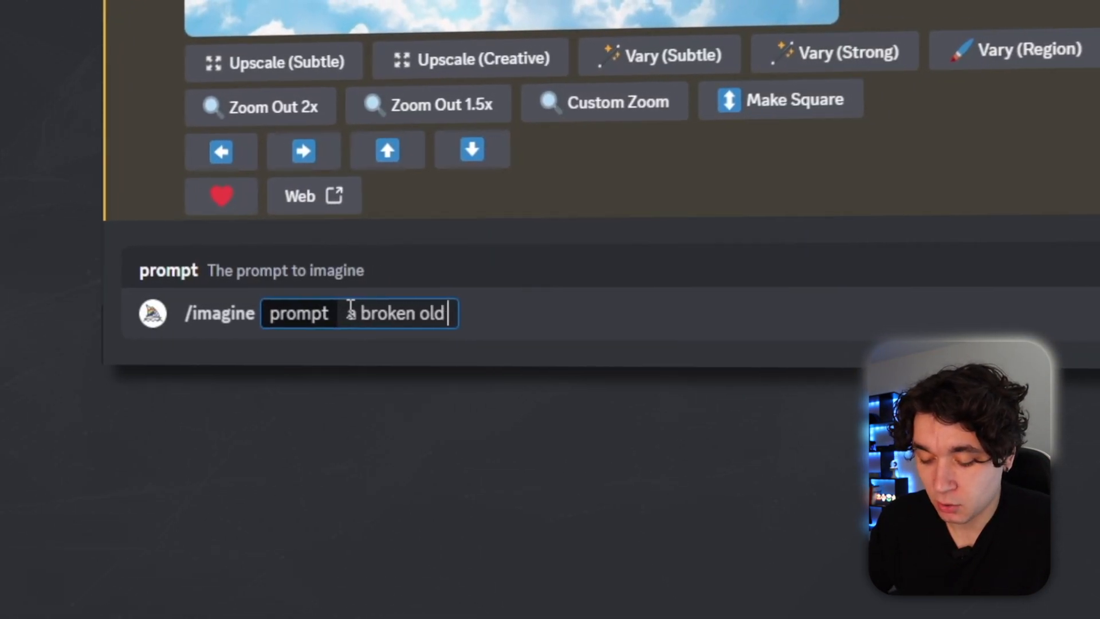
type(" tuna can th")
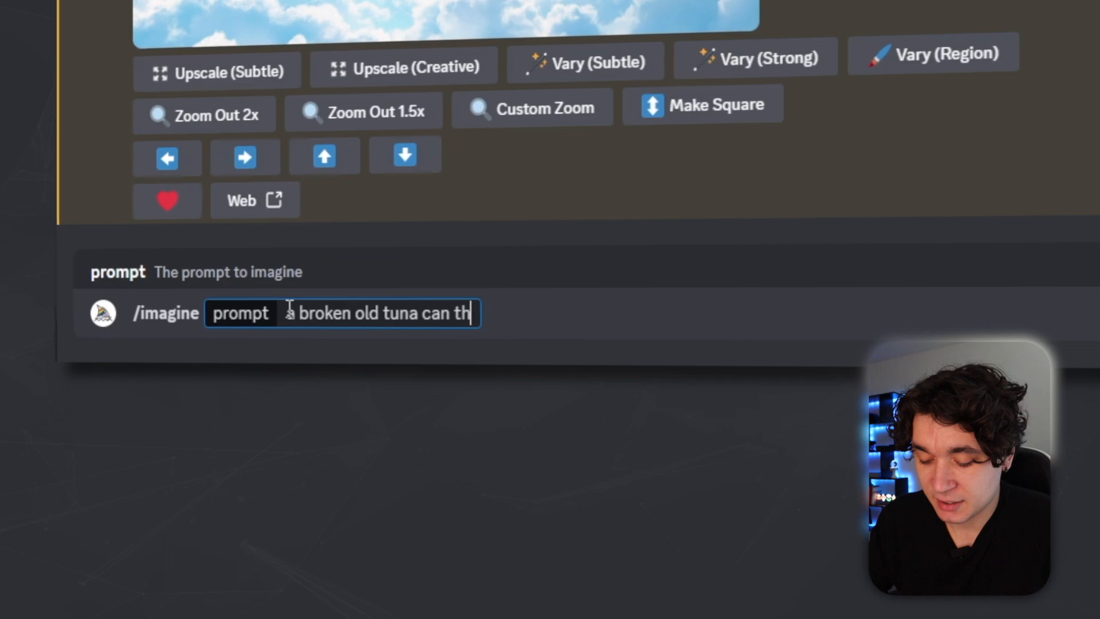
type("at is opened, scra")
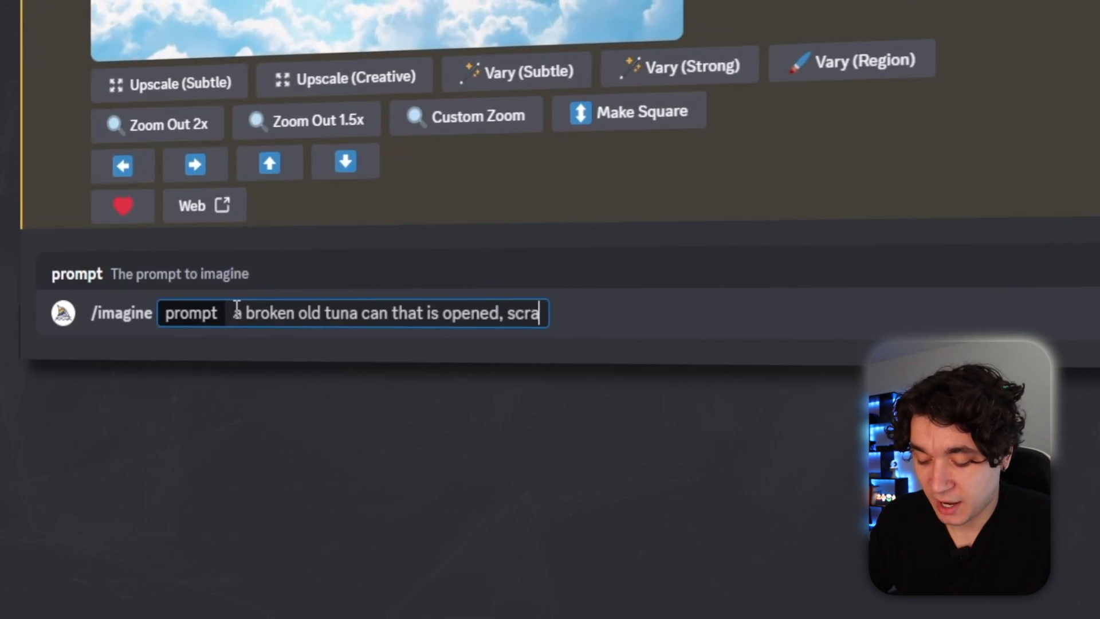
type("tches all over it")
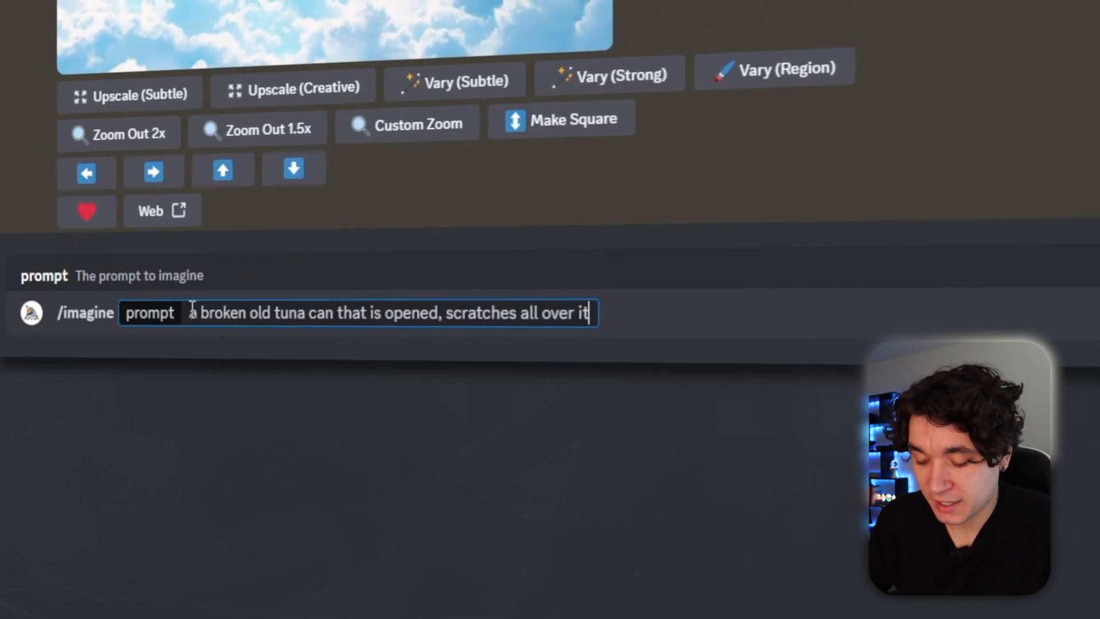
type(", product ")
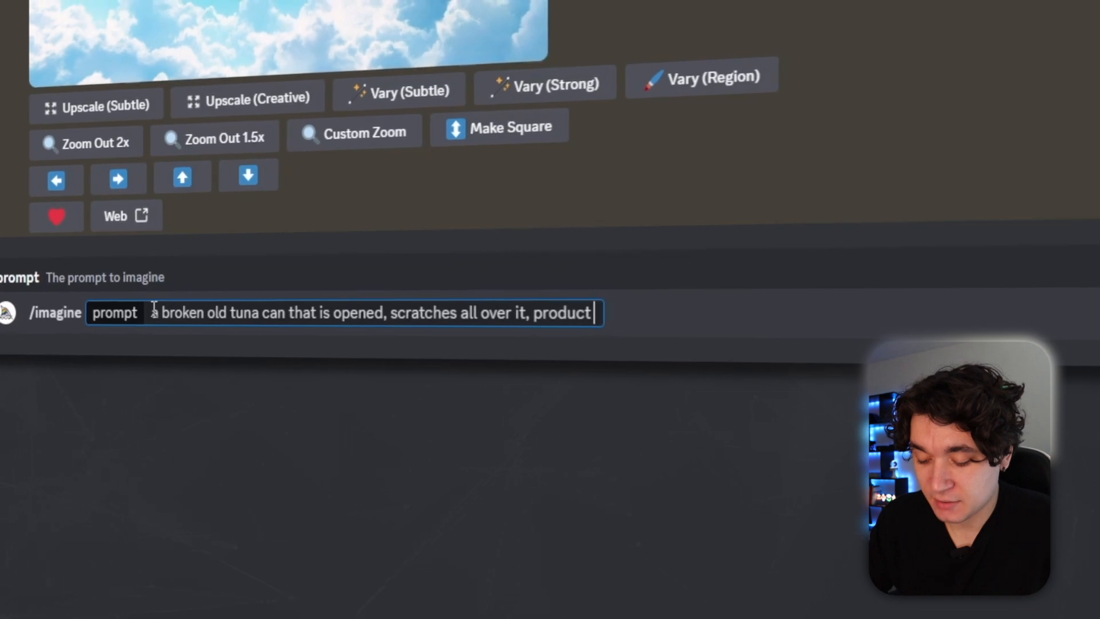
type("view, photorealisti")
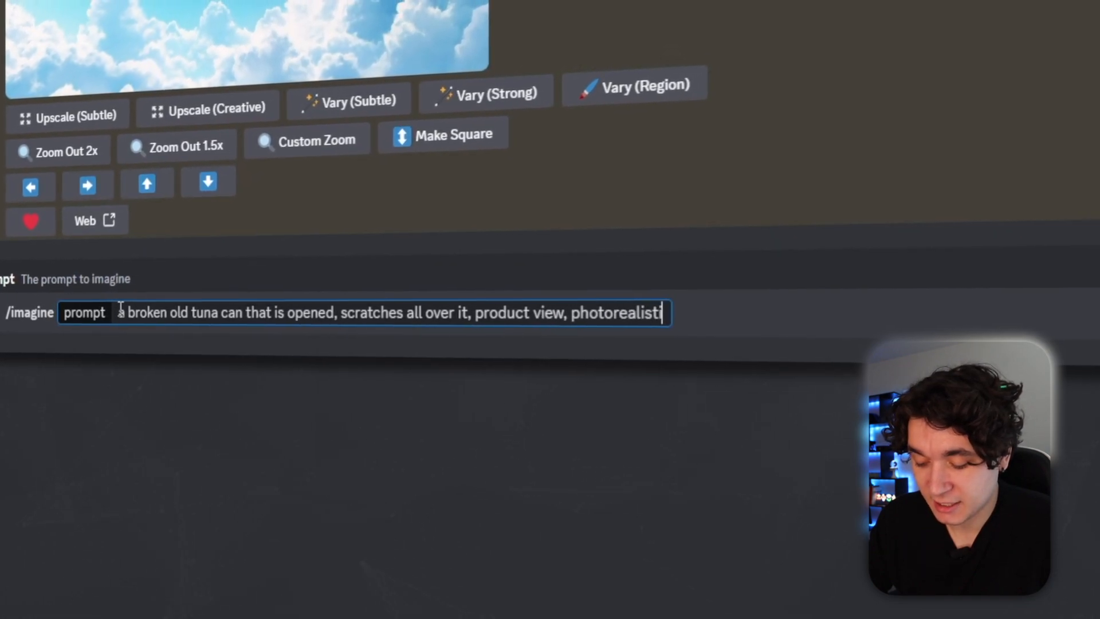
type("c, transparent")
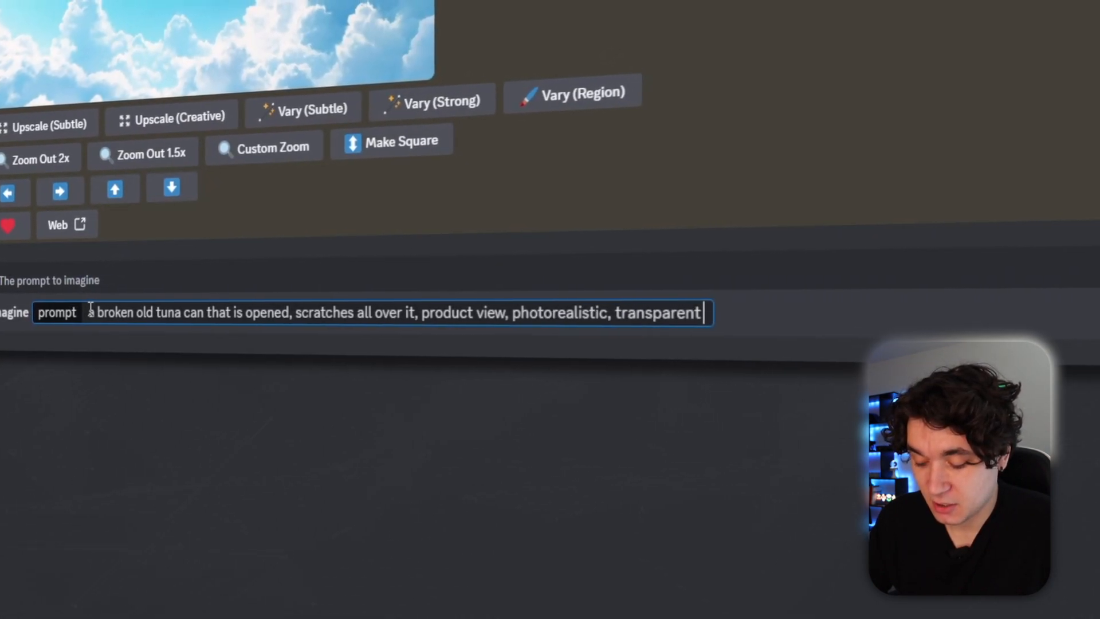
type(" white background")
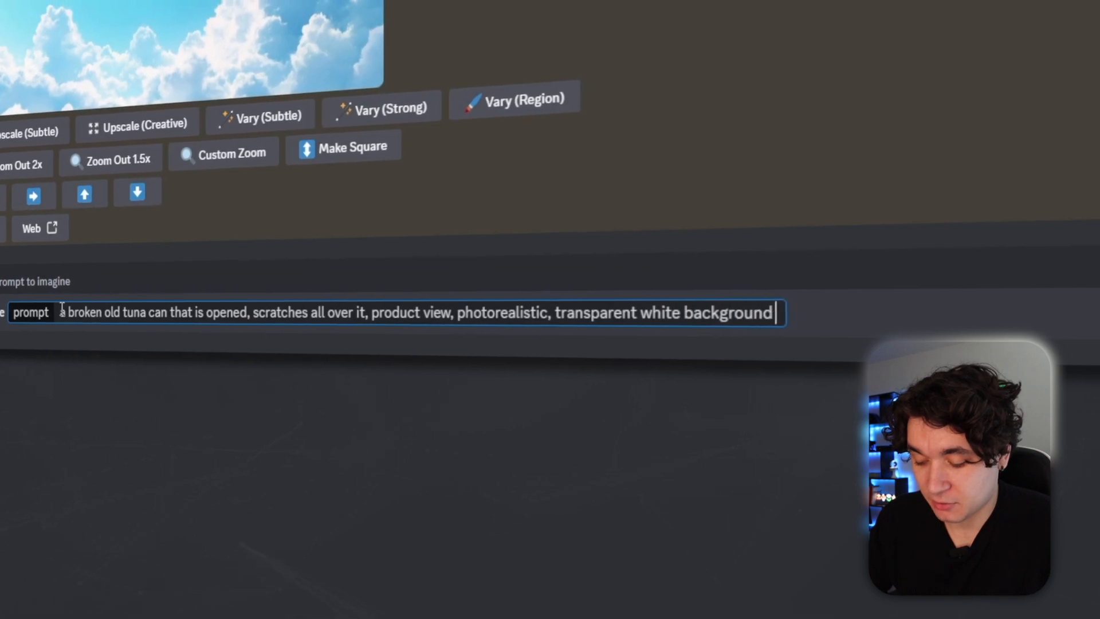
key("Return")
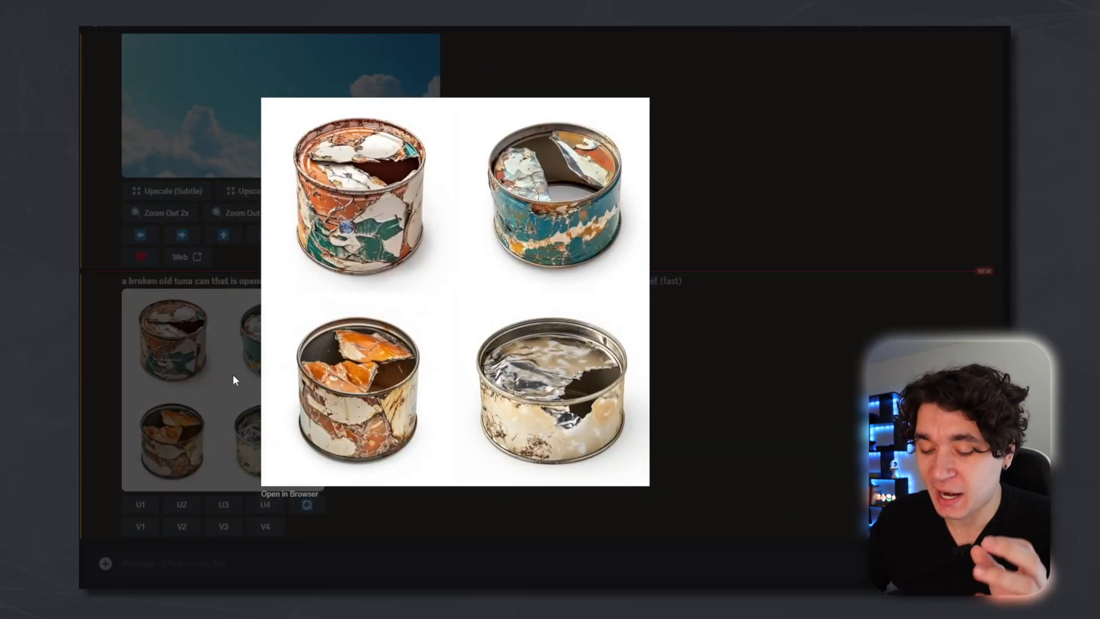
Reroll the tuna can images and upscale the first image of the new set.
left_click(233, 379)
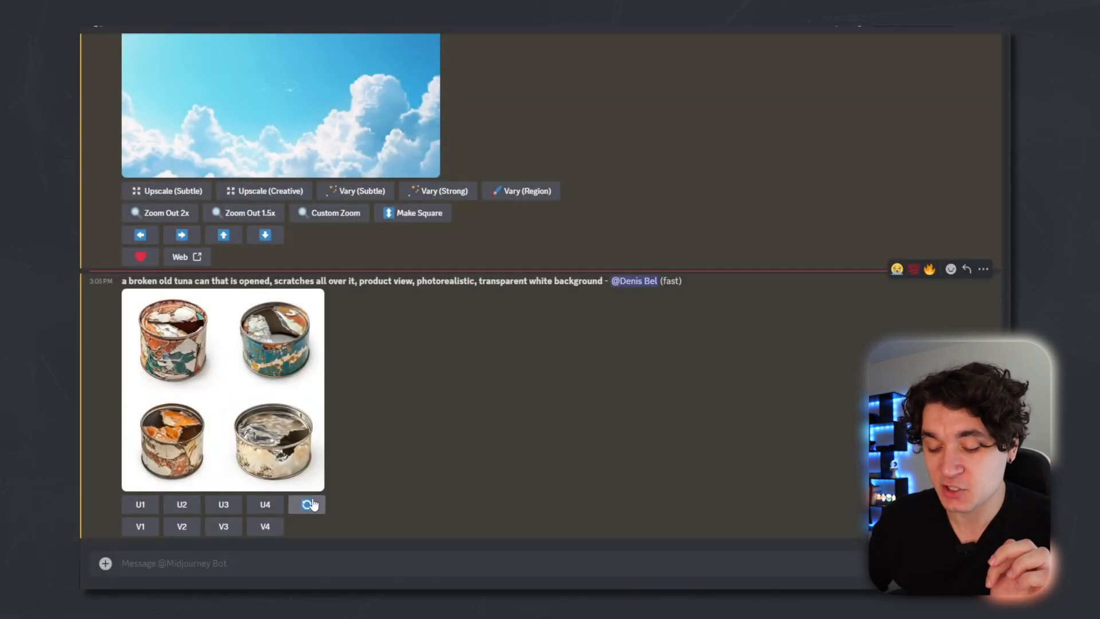
left_click(307, 506)
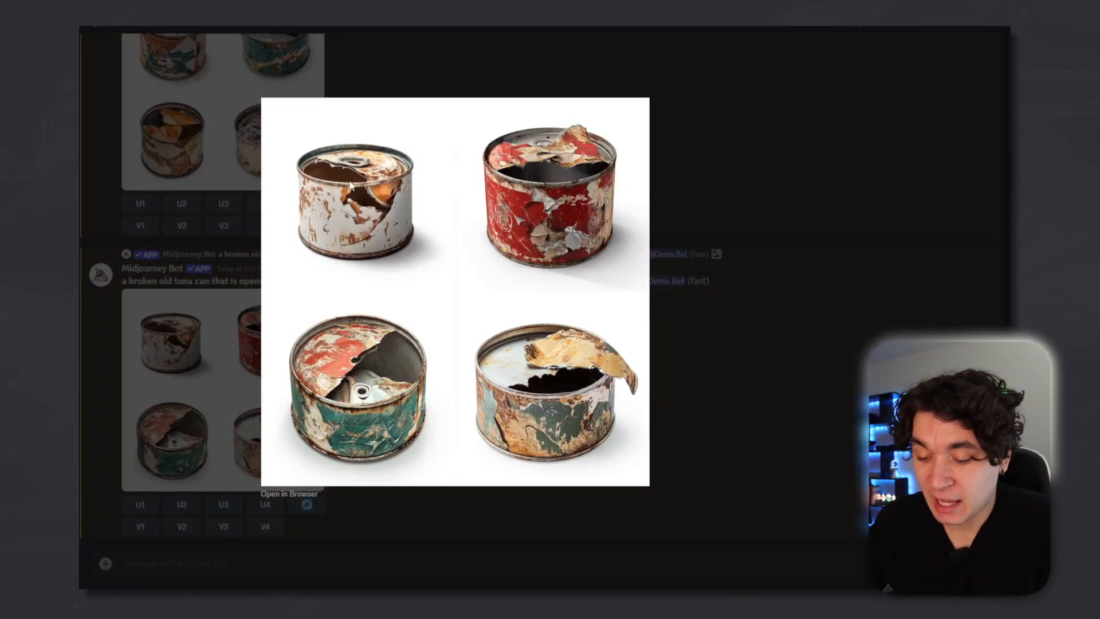
left_click(174, 359)
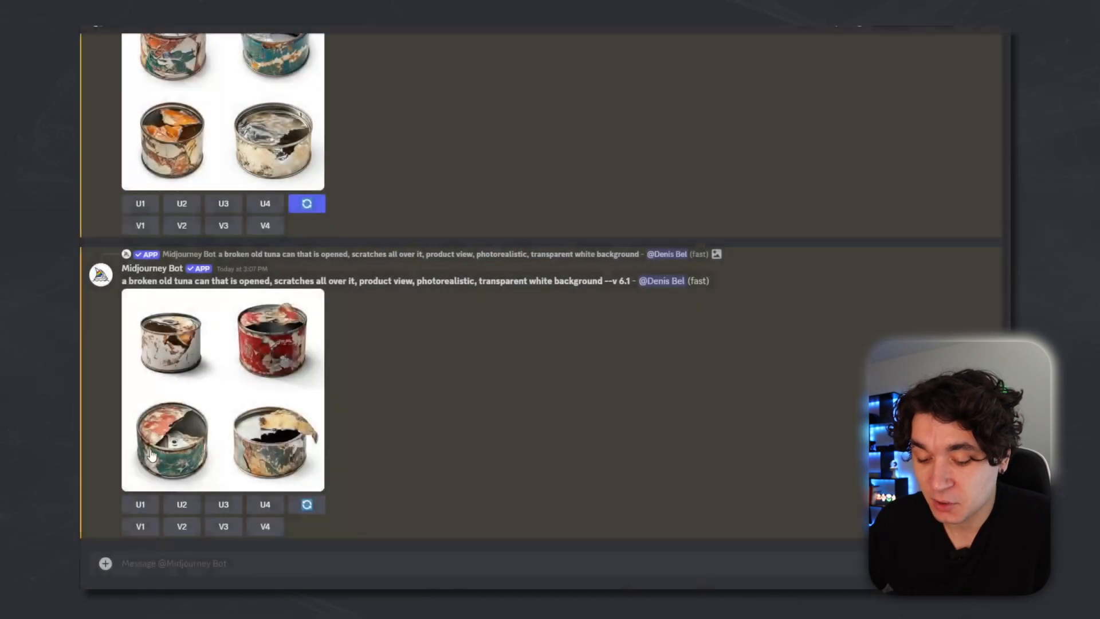
left_click(141, 505)
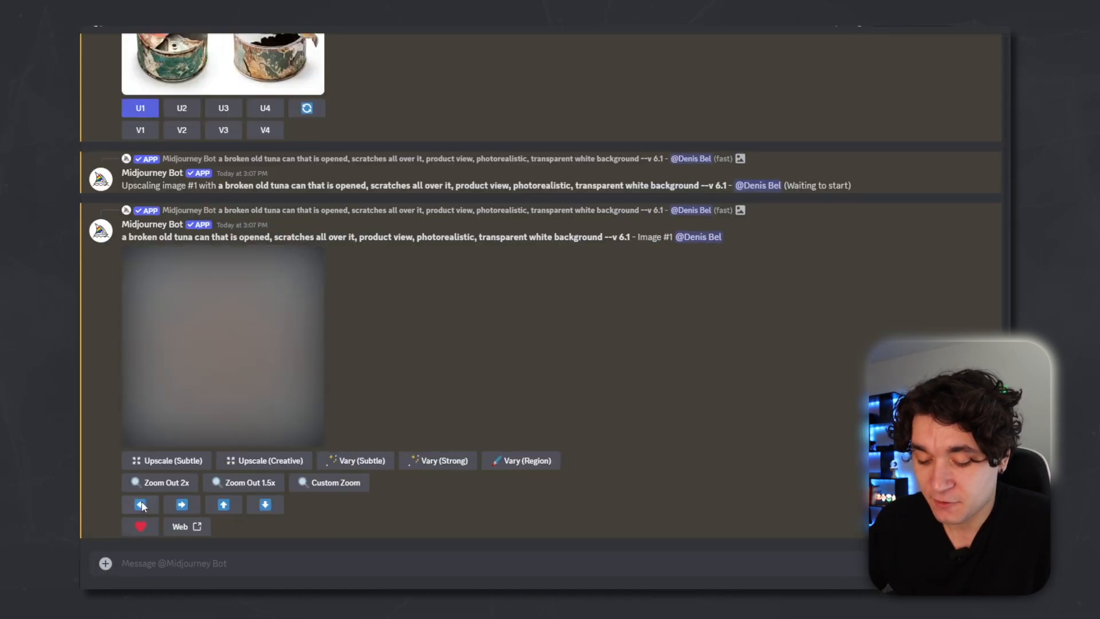
Generate an image with the prompt 'hand dangling shiny expensive rolex watch in the air, close up shot, photorealistic, luxury watch, transparent white background'.
type("/im")
key("Tab")
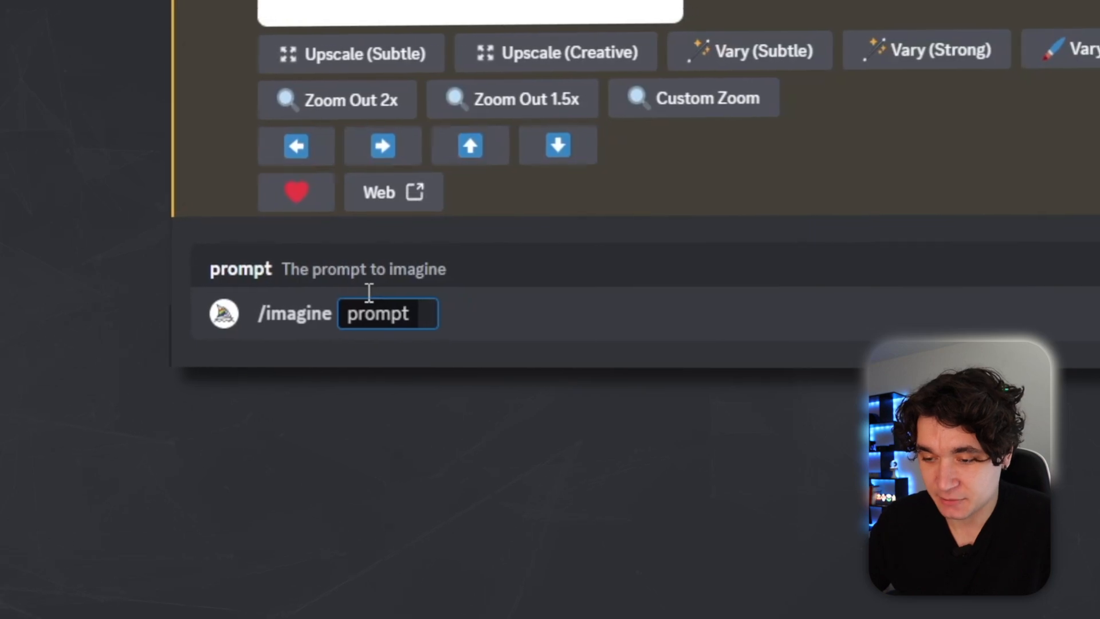
type("hand dangling")
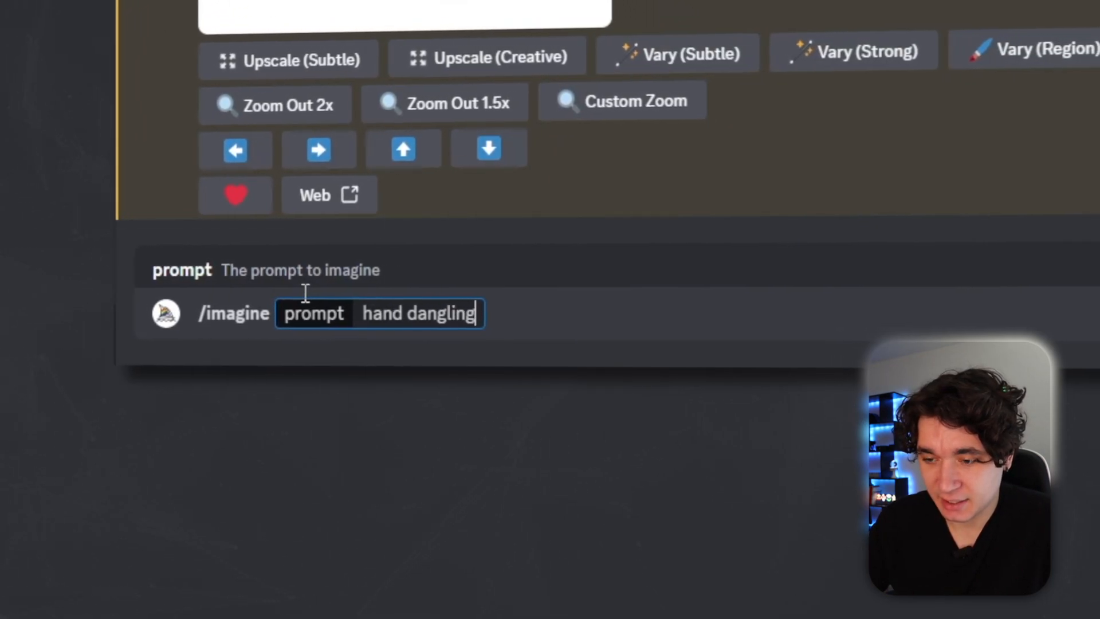
type(" shiny expensiv")
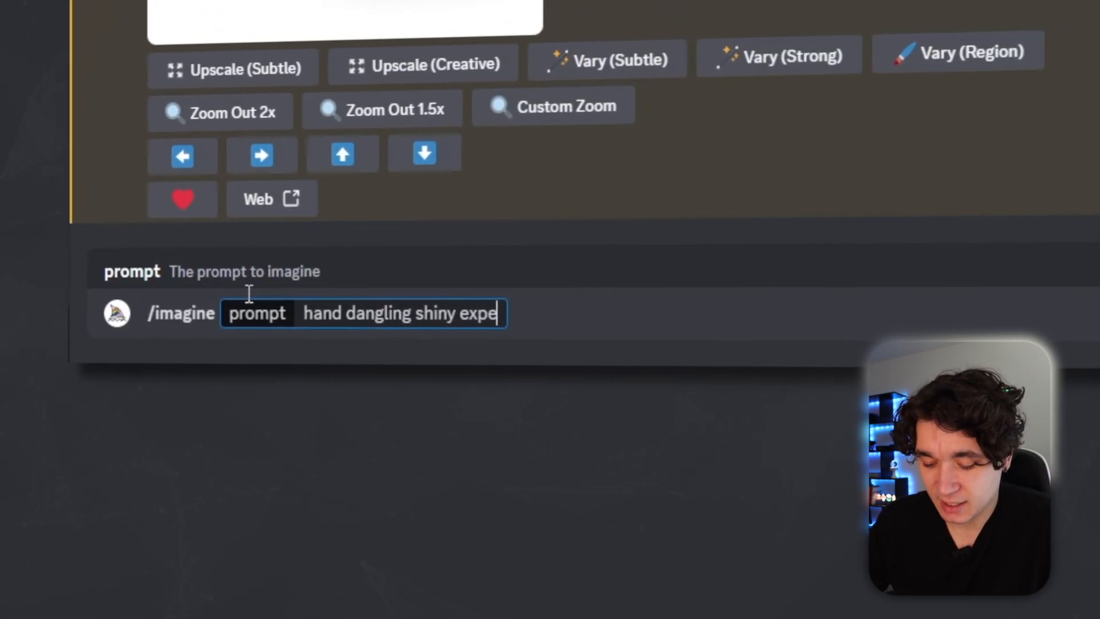
type("e rolex wa")
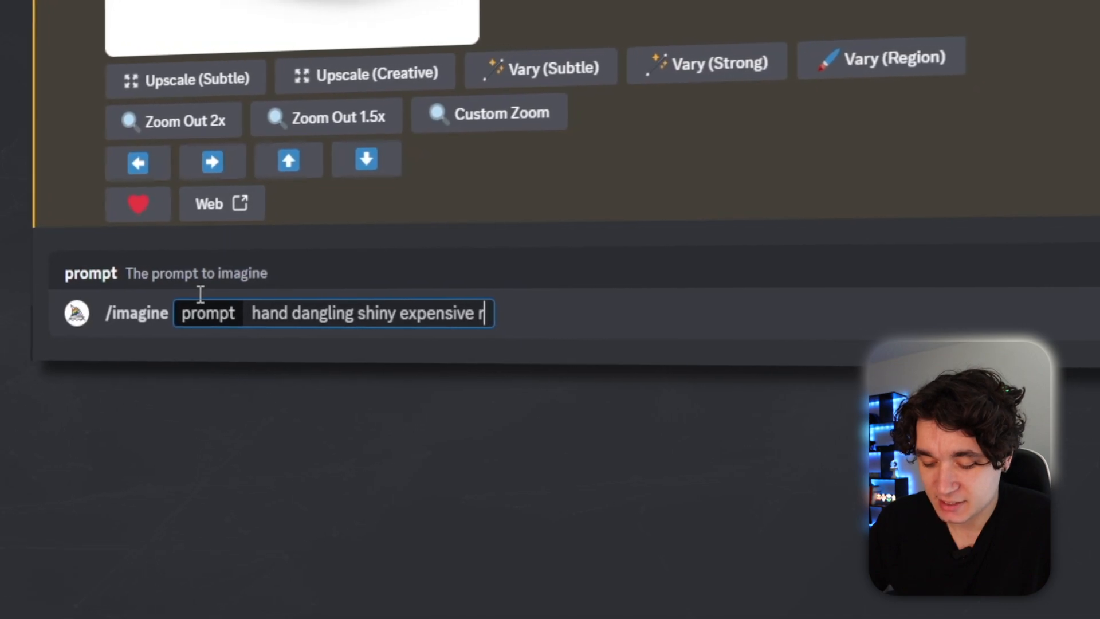
type("tch in the air, clos")
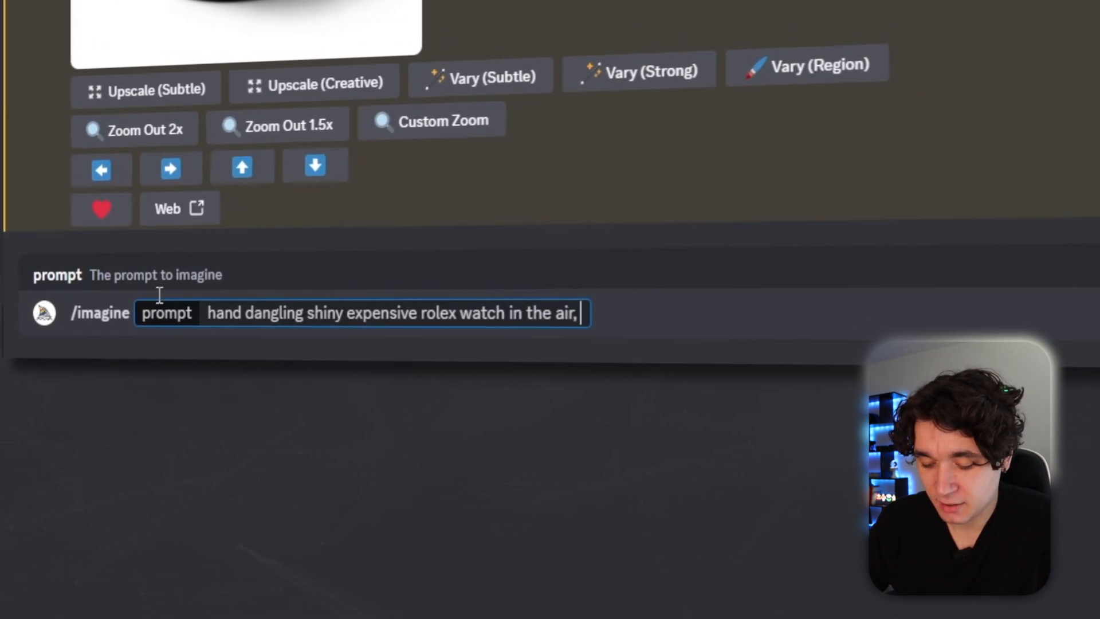
type("e up shot, photor")
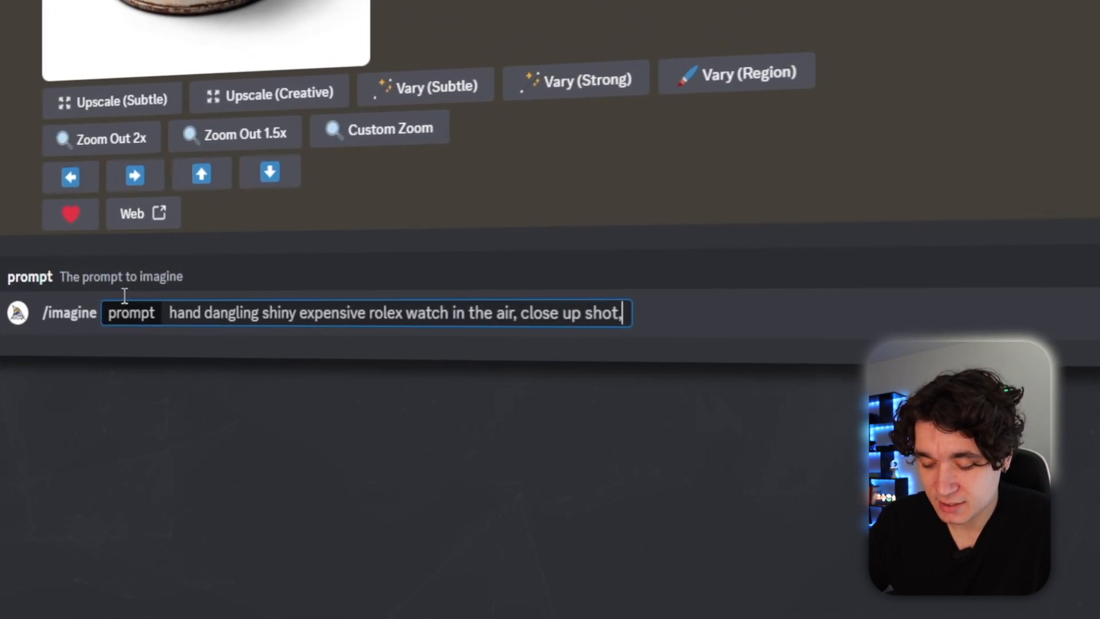
type("ealistic, luxury wa")
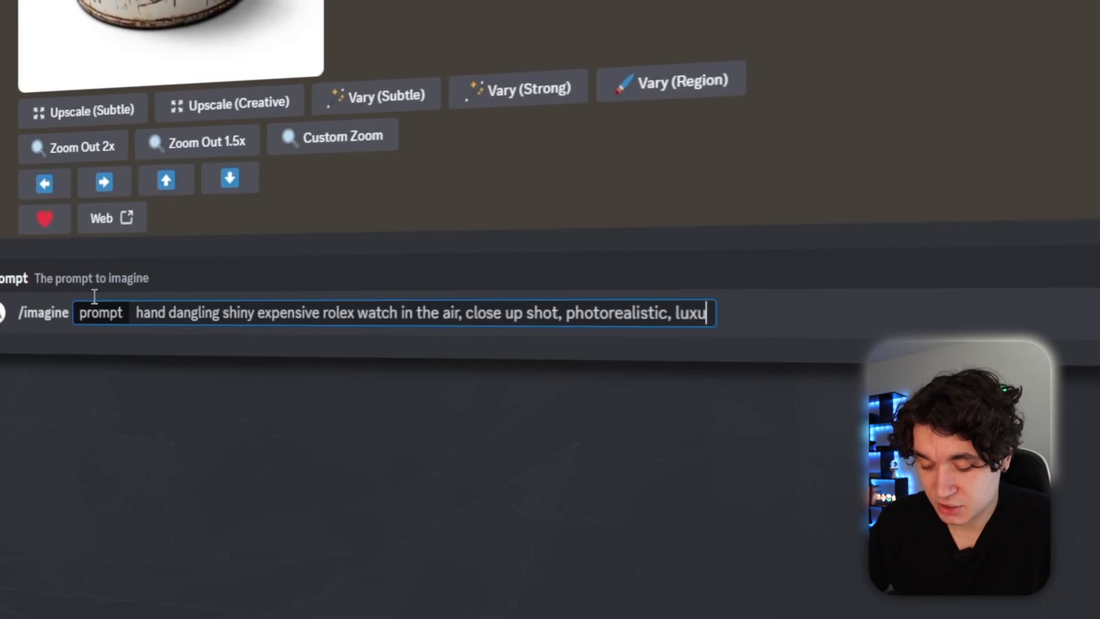
type("tch, t")
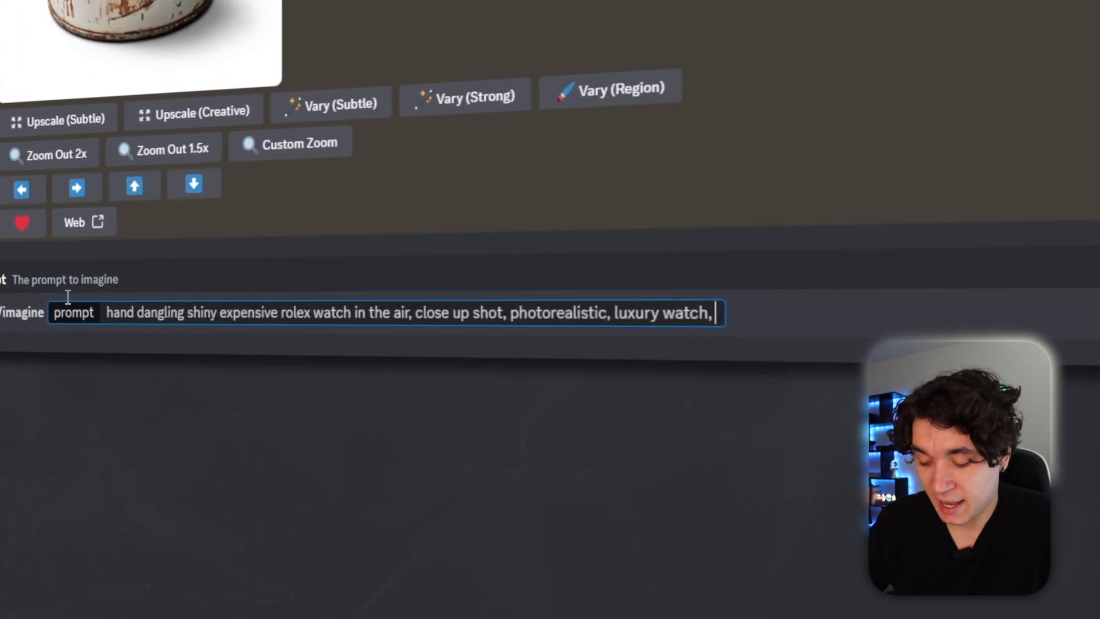
type("ransparent white back")
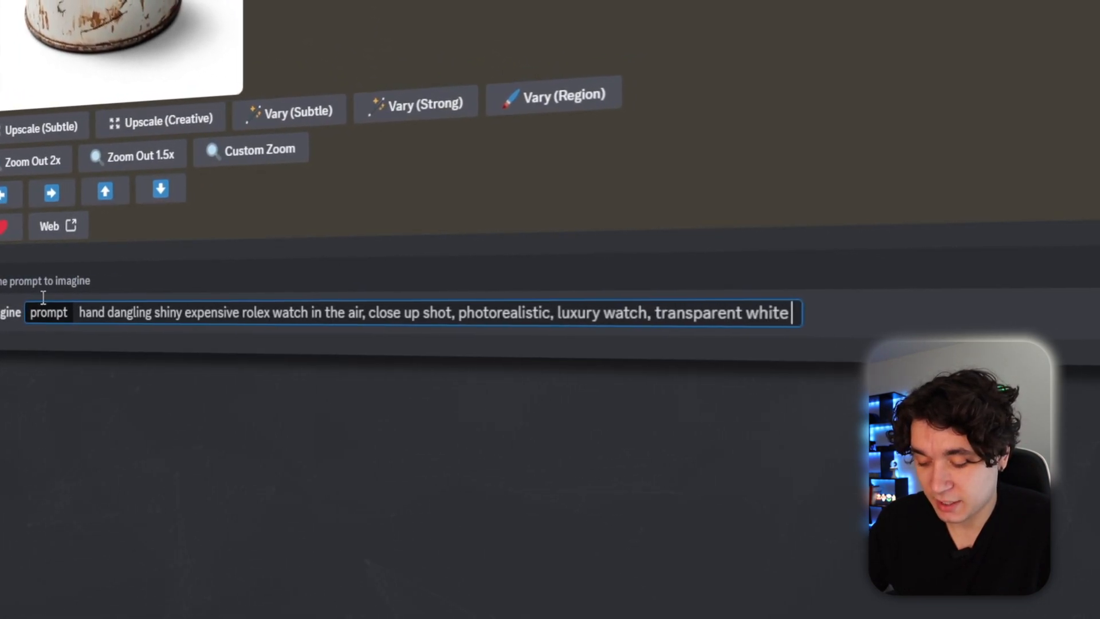
type("ground")
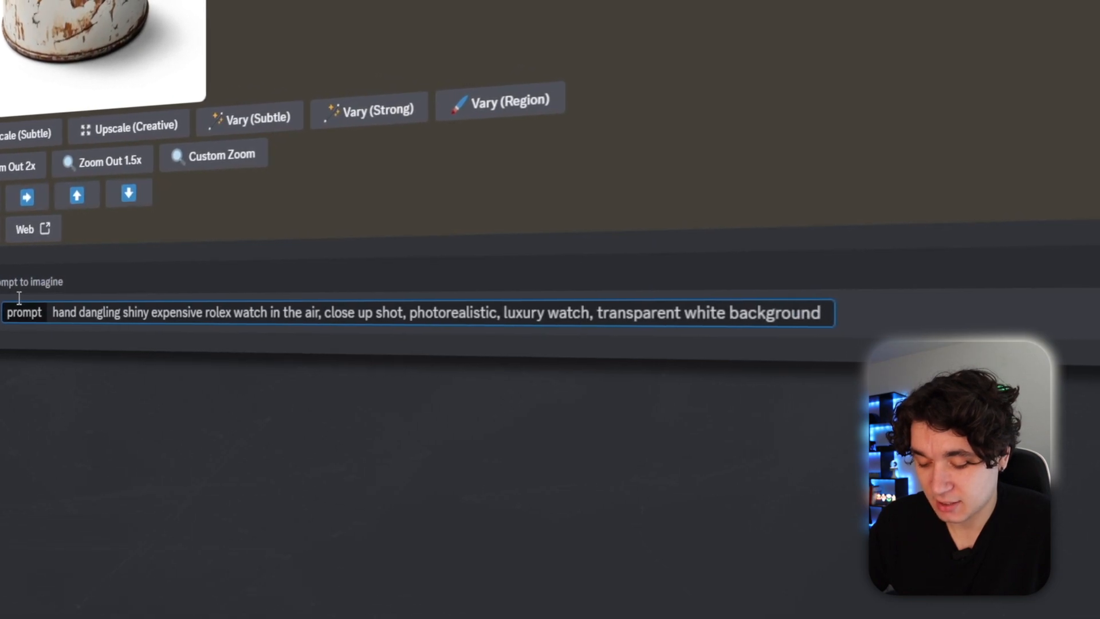
key("Return")
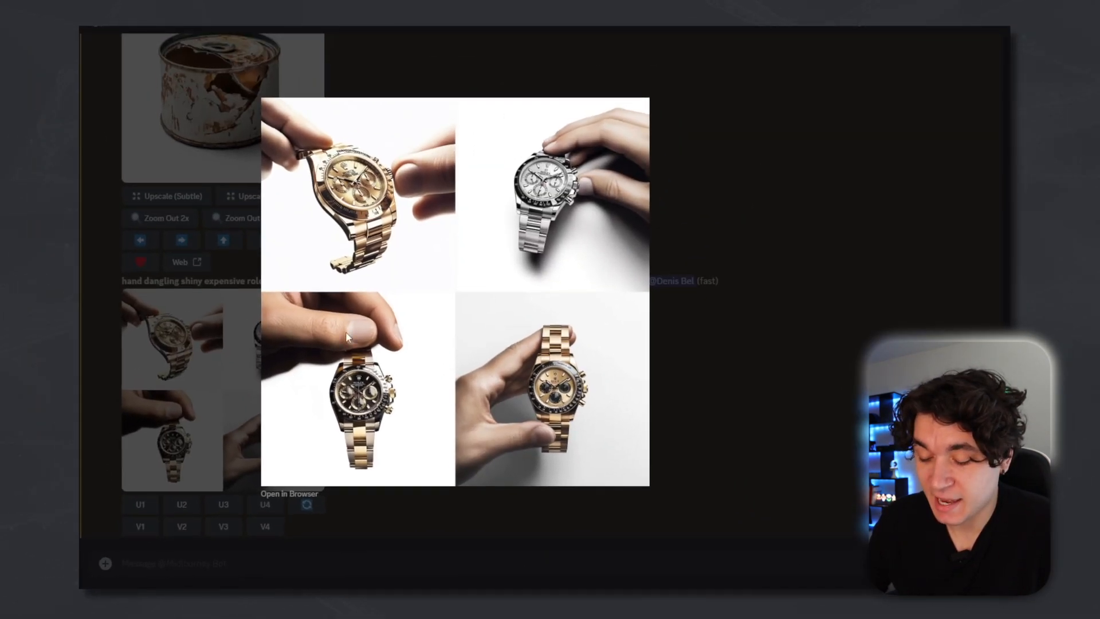
Create variations of the third watch image and upscale the fourth variation.
left_click(170, 387)
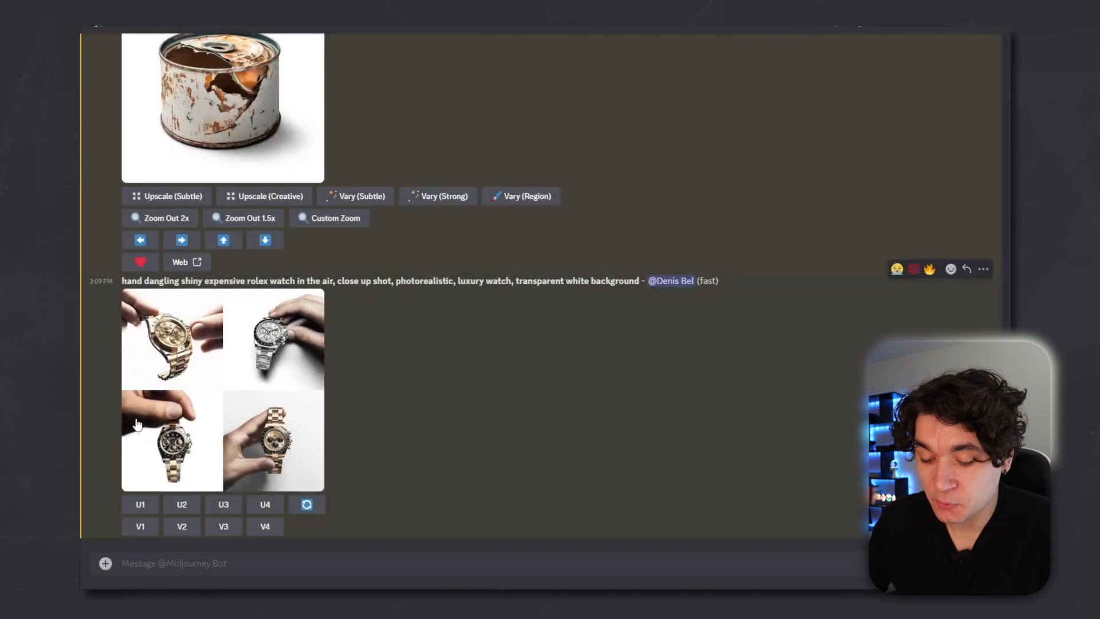
left_click(224, 527)
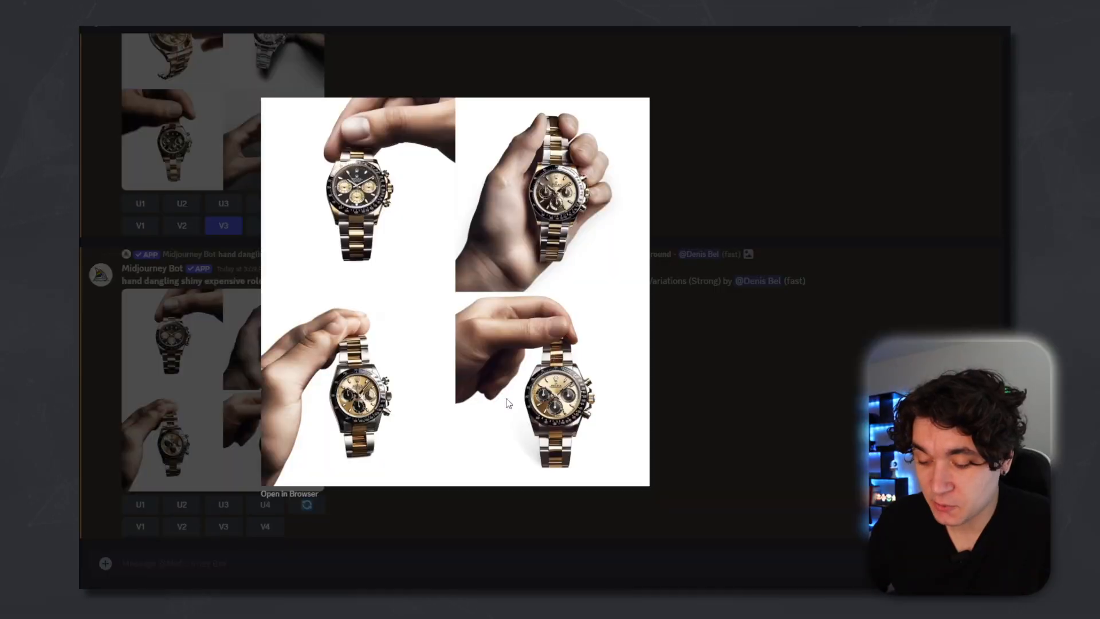
left_click(121, 462)
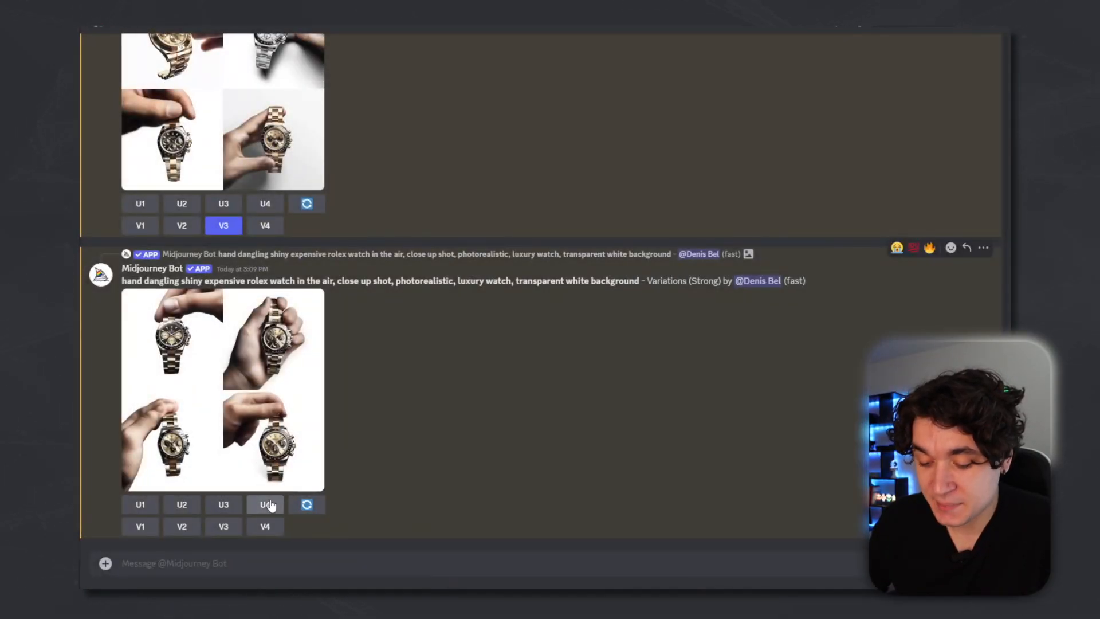
left_click(267, 504)
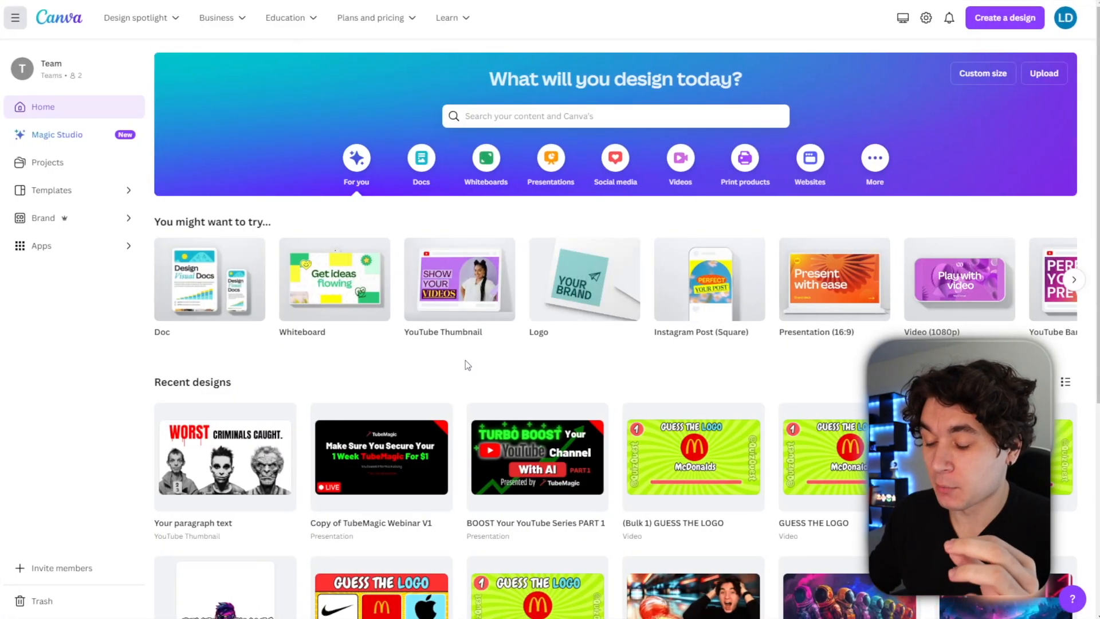
Create a blank YouTube Thumbnail design and add the uploaded flying ship image to the canvas.
mouse_move(447, 307)
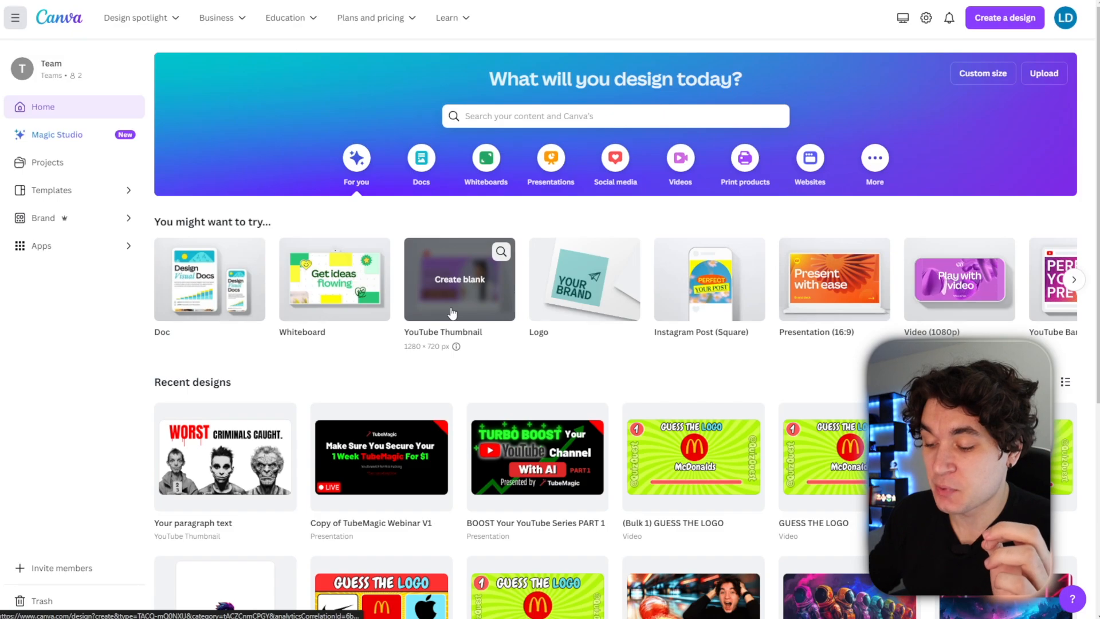
left_click(452, 313)
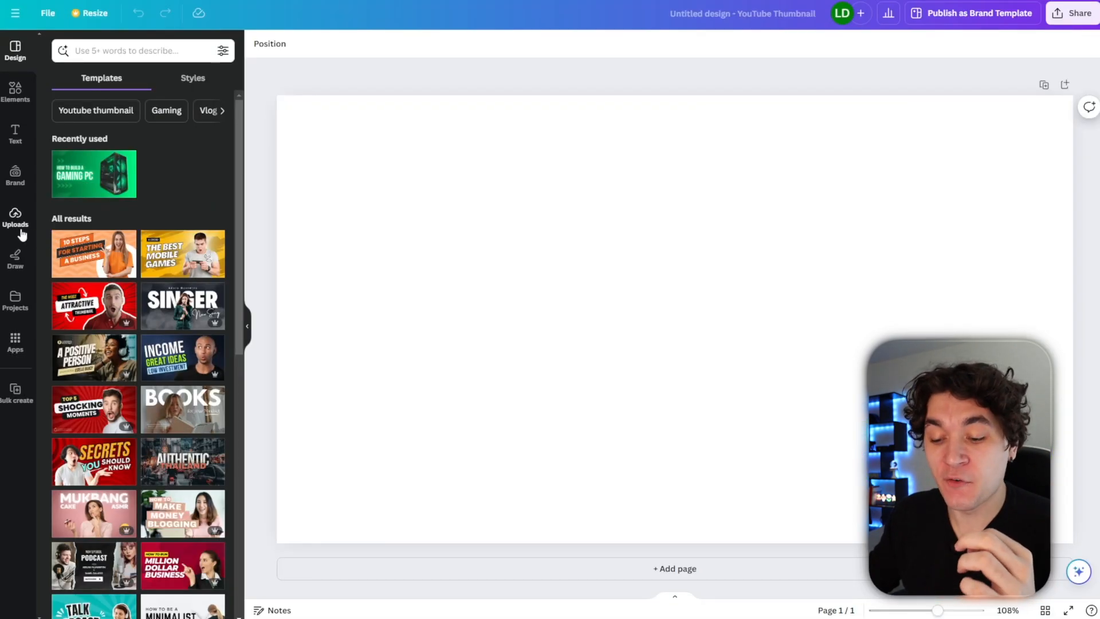
left_click(16, 221)
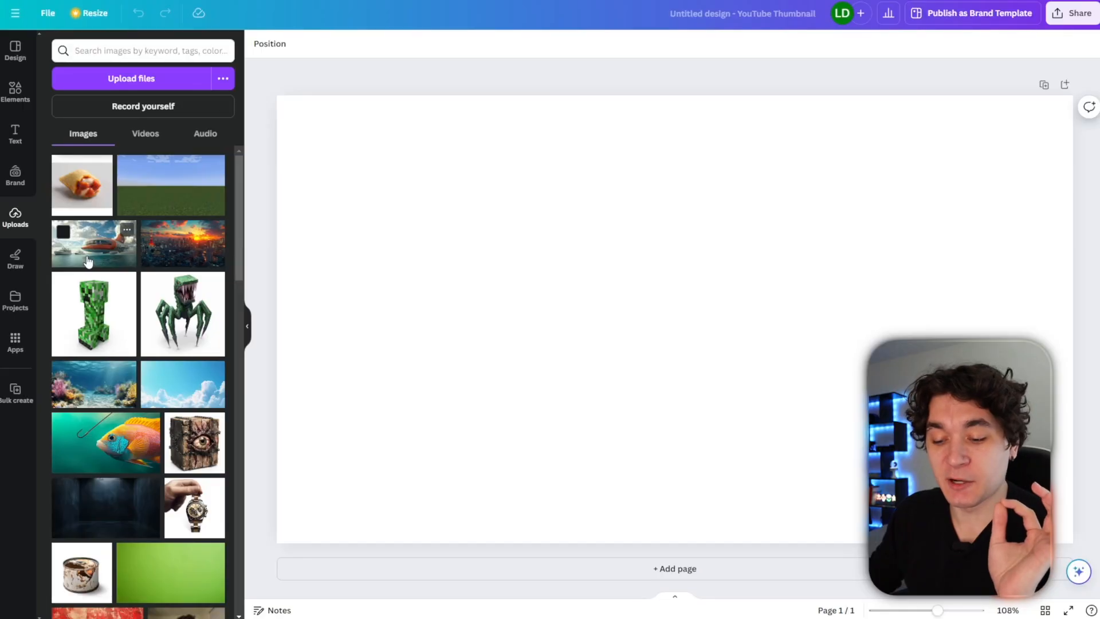
left_click(88, 261)
left_click_drag(595, 319, 481, 255)
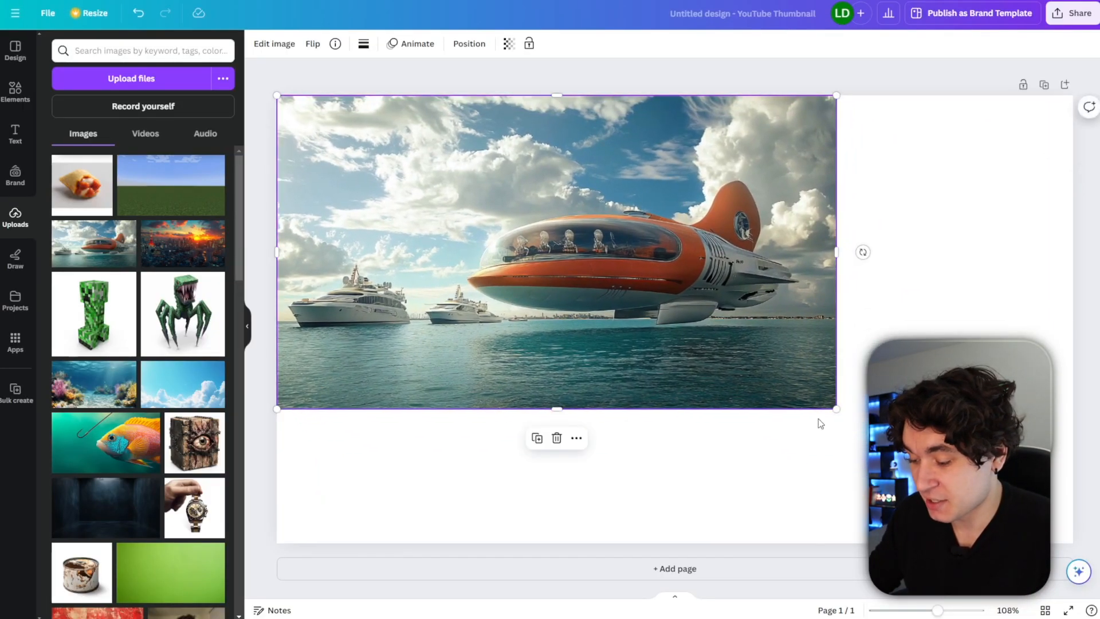
Enlarge and reposition the ship image so it fills the whole thumbnail canvas.
left_click_drag(835, 414, 1067, 552)
key("ctrl+z")
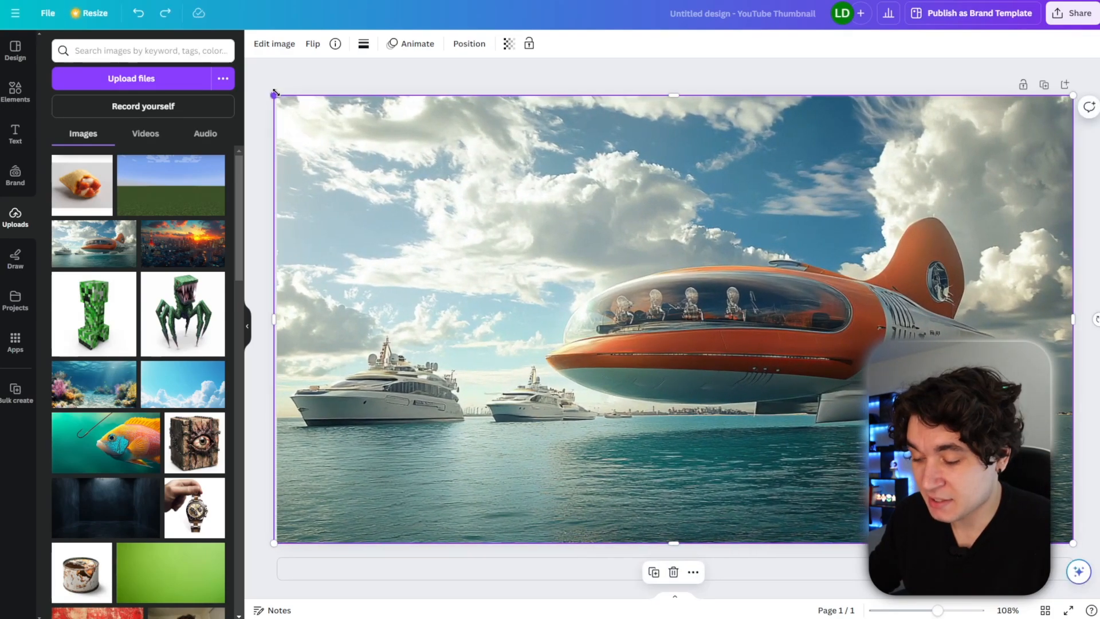
left_click_drag(274, 93, 191, 52)
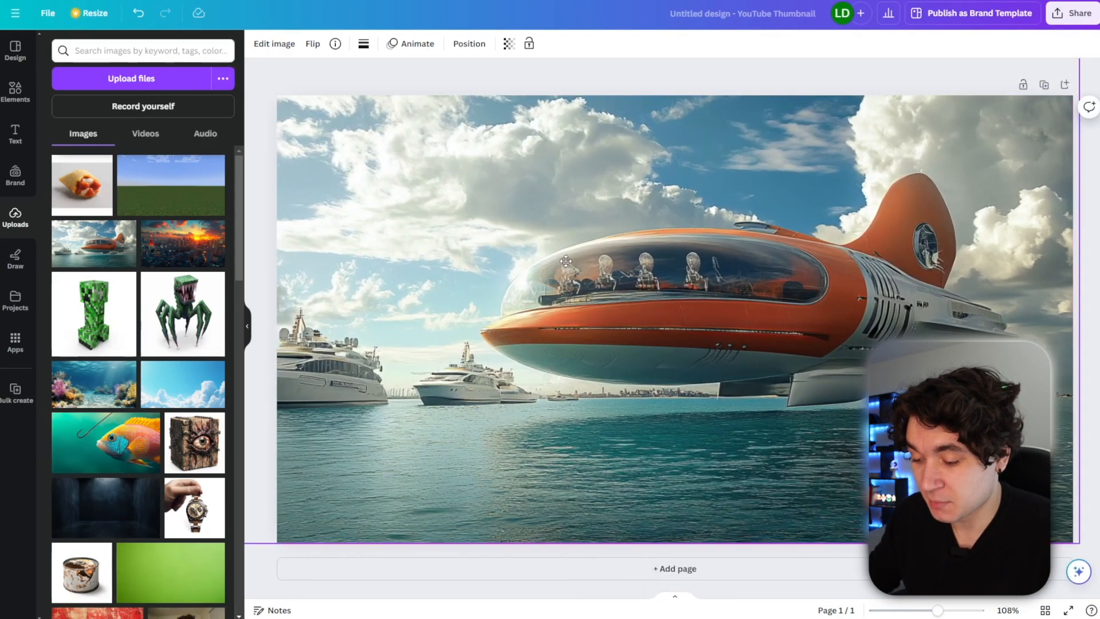
left_click_drag(566, 261, 582, 265)
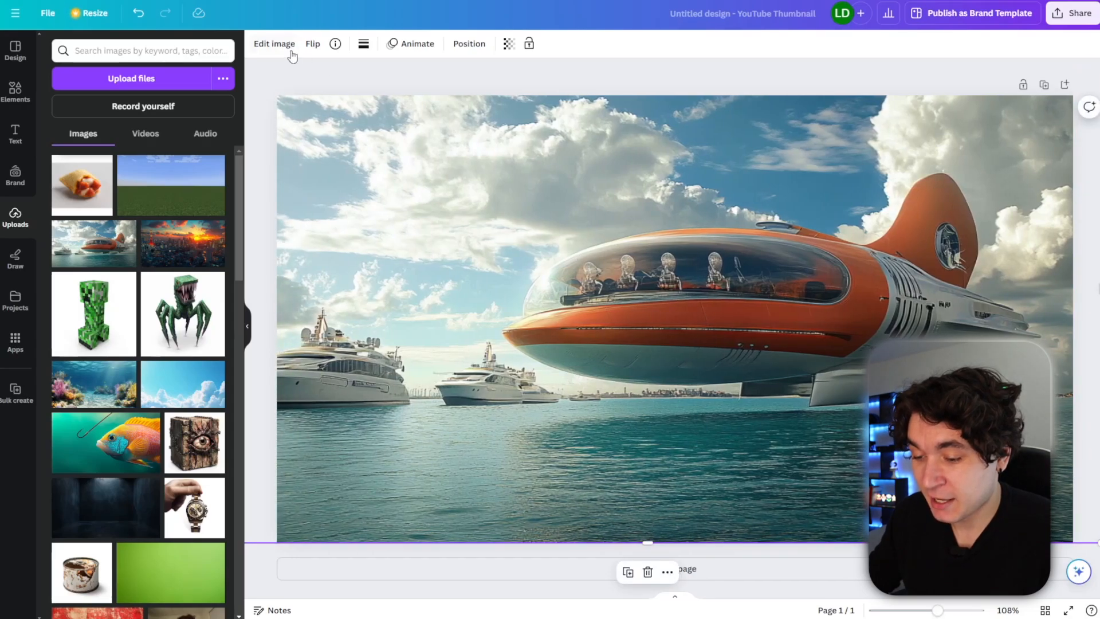
Adjust the ship image with brightness 19, contrast 13 and vibrance 3.
left_click(275, 44)
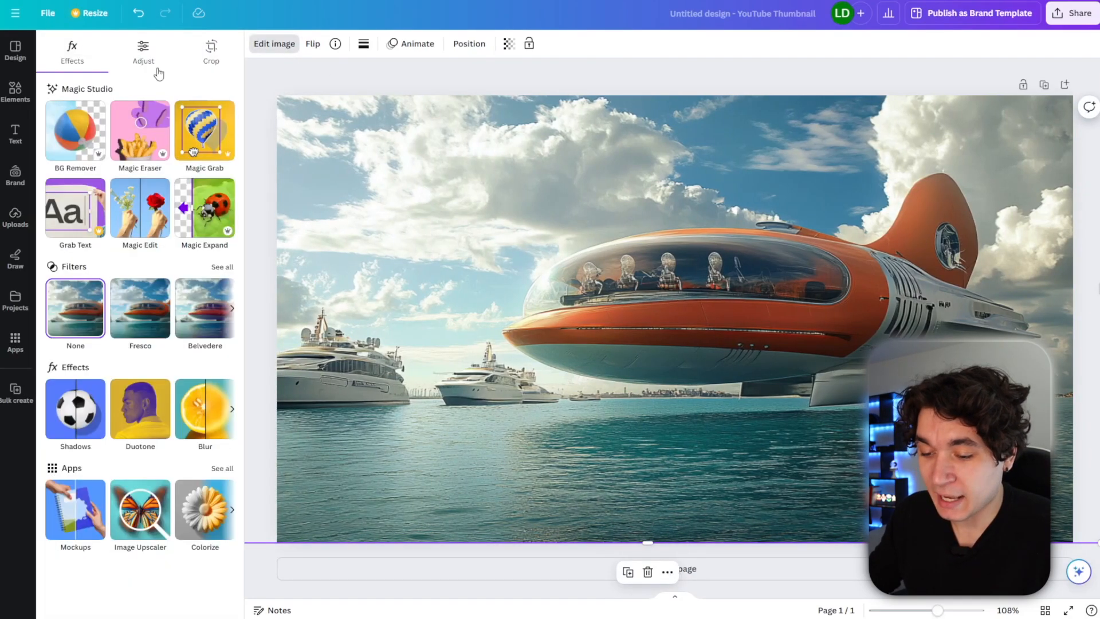
left_click(150, 64)
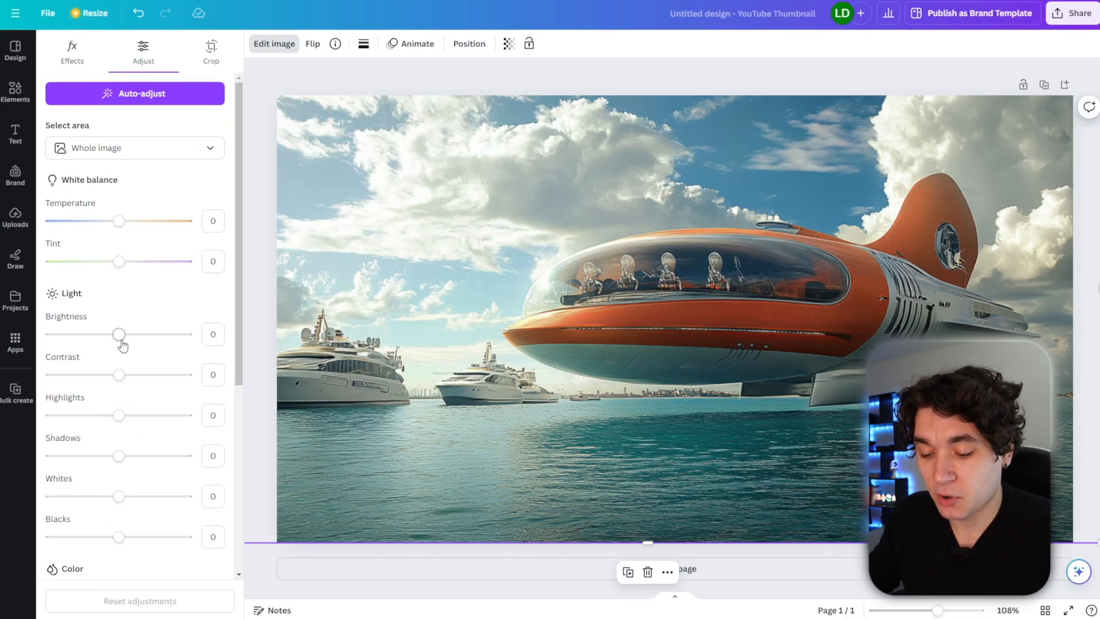
left_click_drag(134, 344, 134, 343)
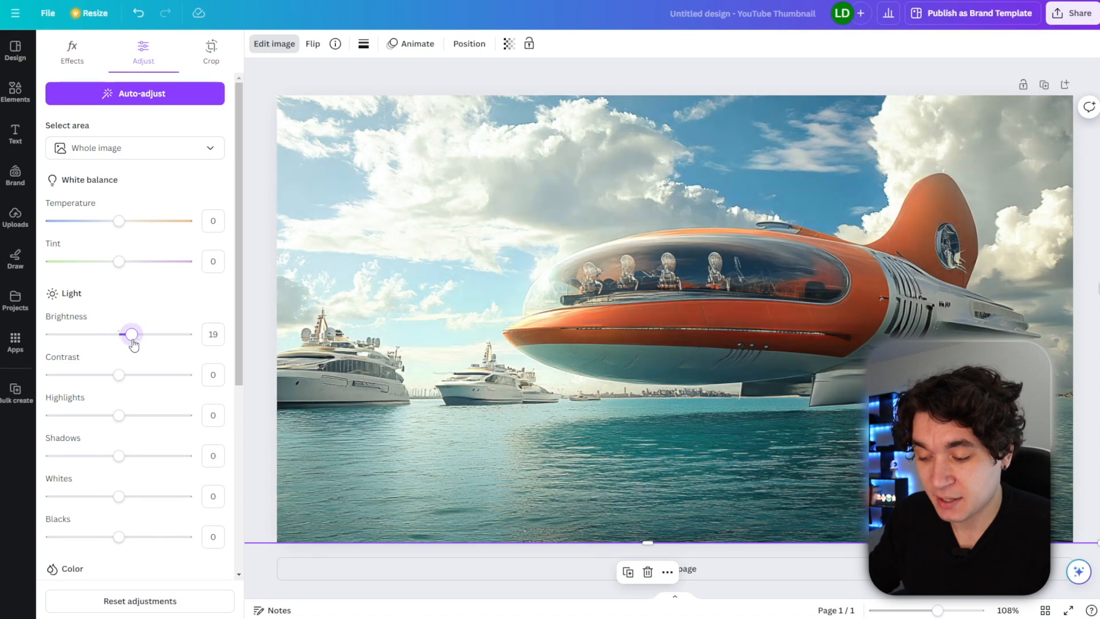
left_click(129, 378)
scroll(122, 344, "down", 5)
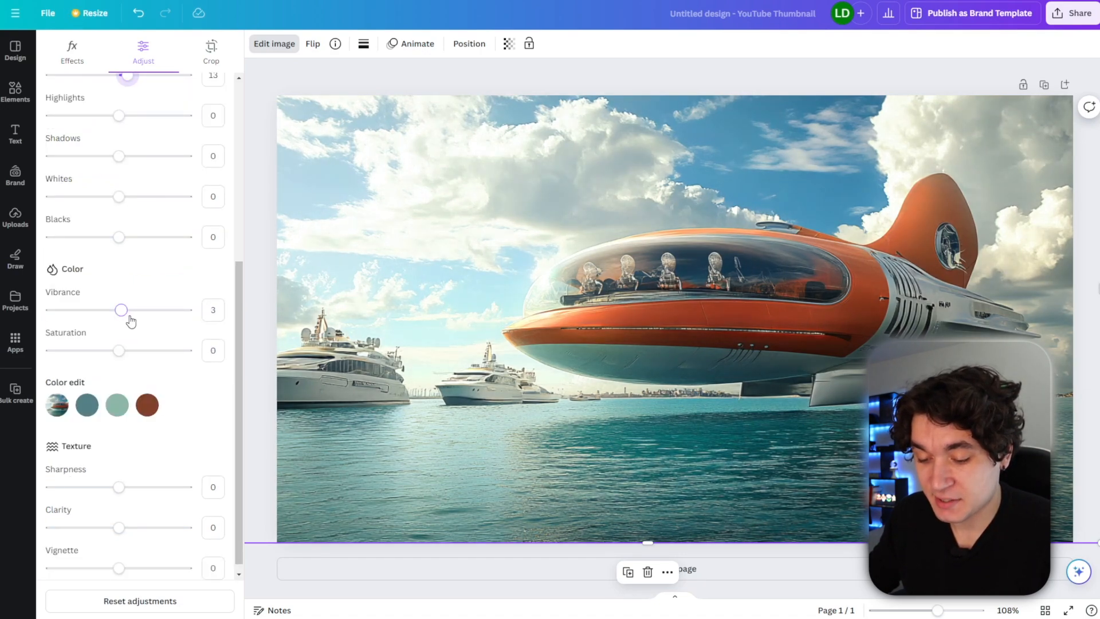
left_click_drag(132, 321, 132, 321)
scroll(119, 484, "down", 1)
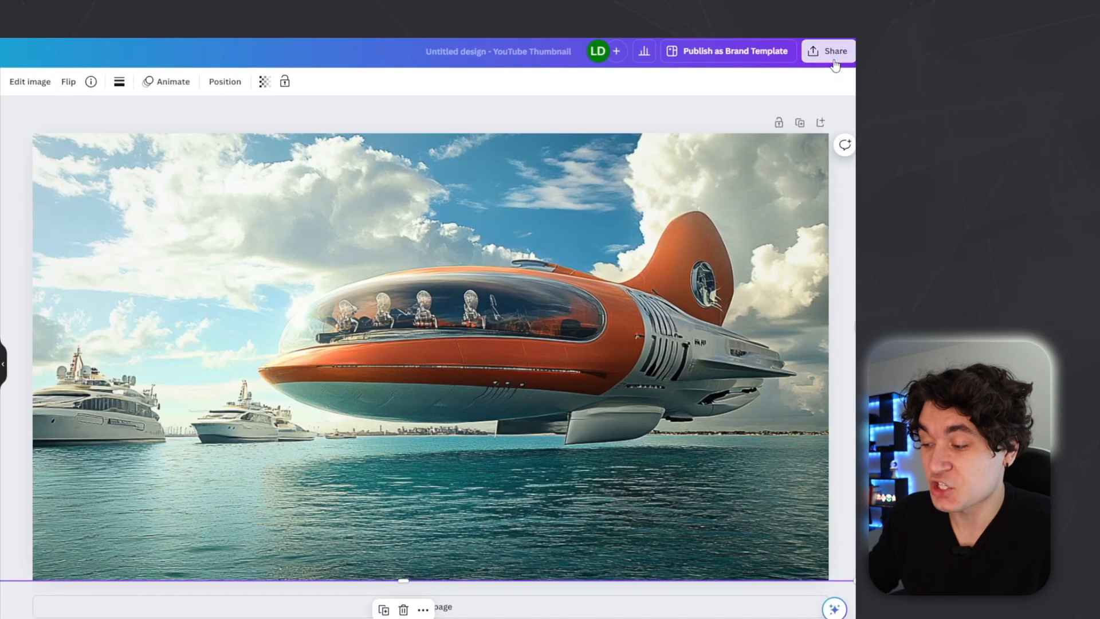
Download the design as a JPG file.
left_click(1077, 18)
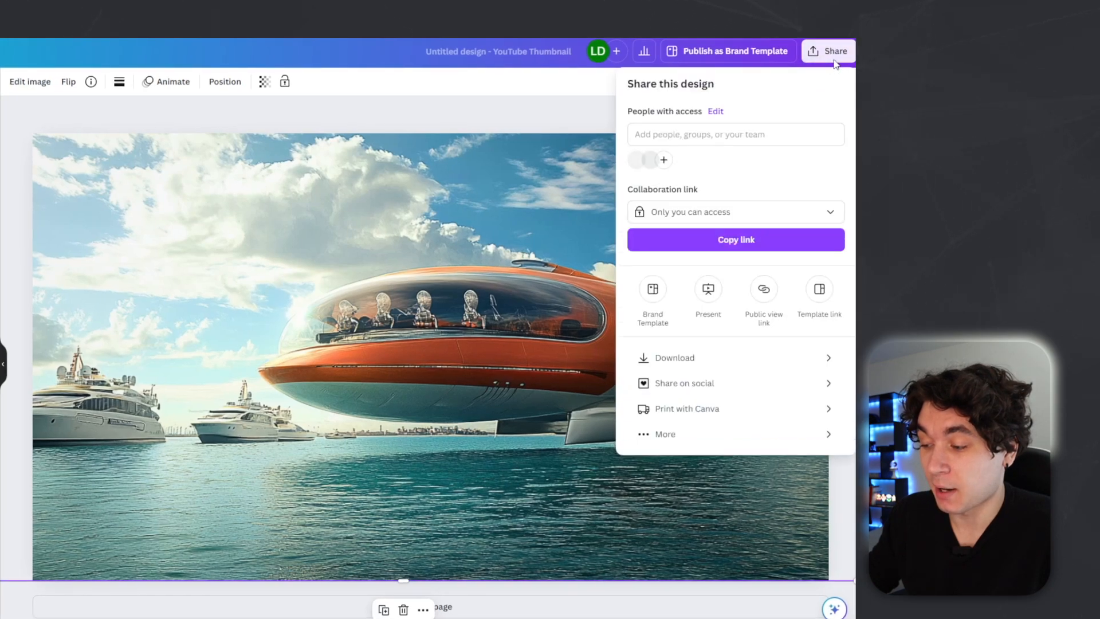
left_click(694, 360)
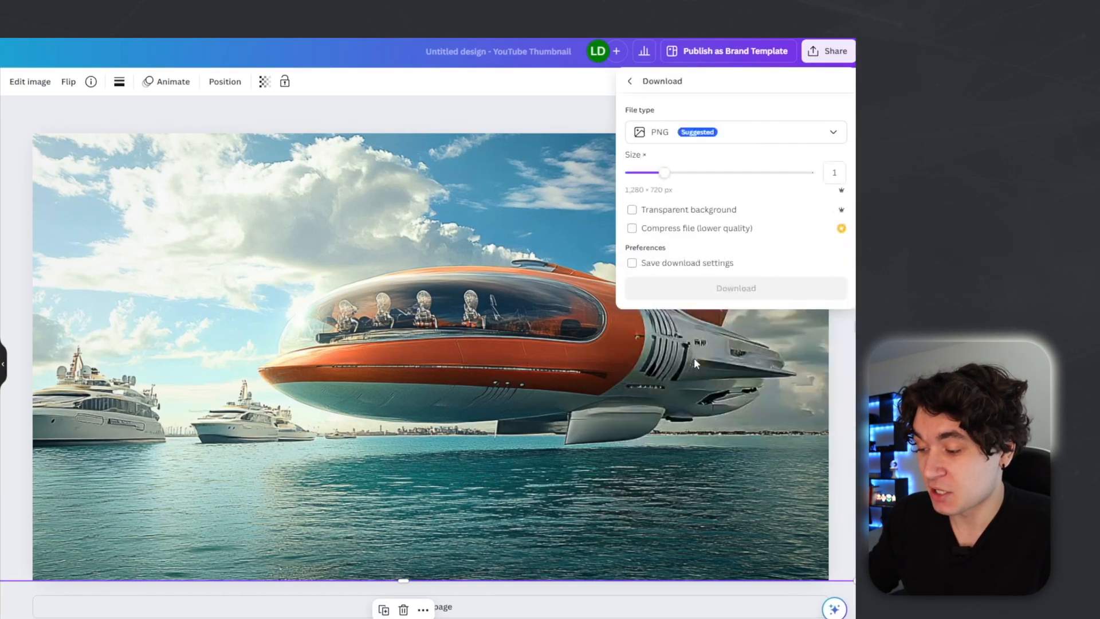
left_click(662, 135)
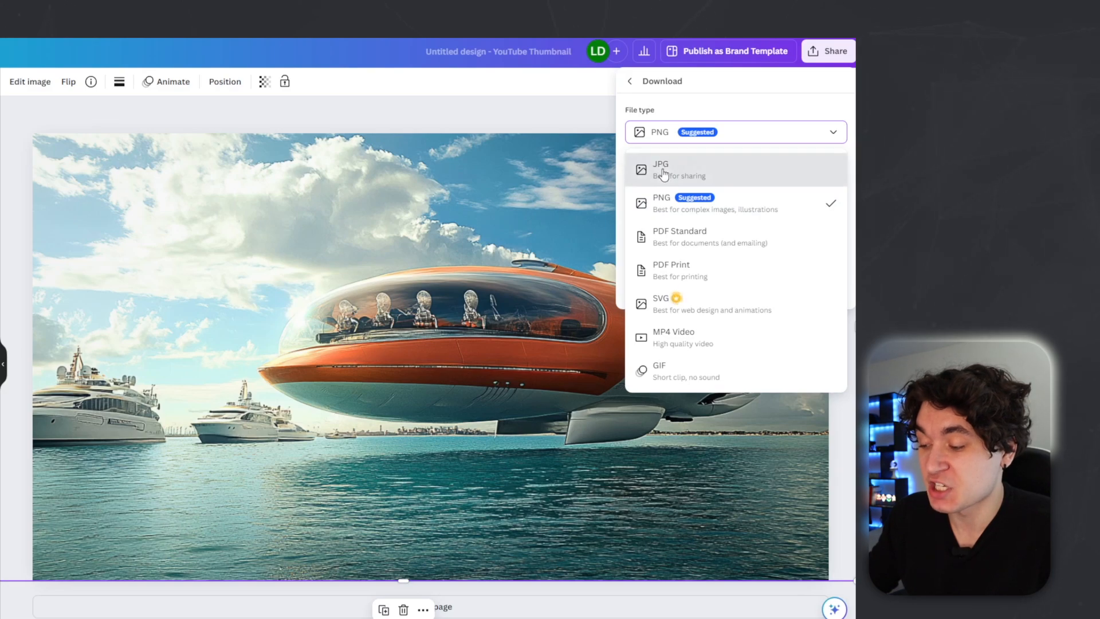
left_click(663, 171)
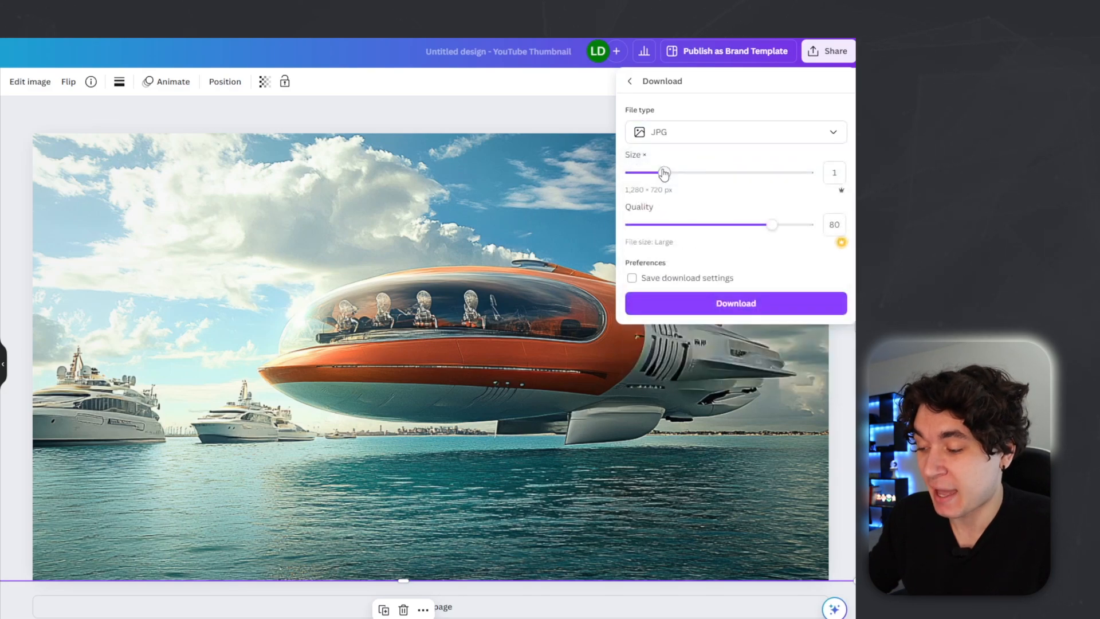
left_click(742, 308)
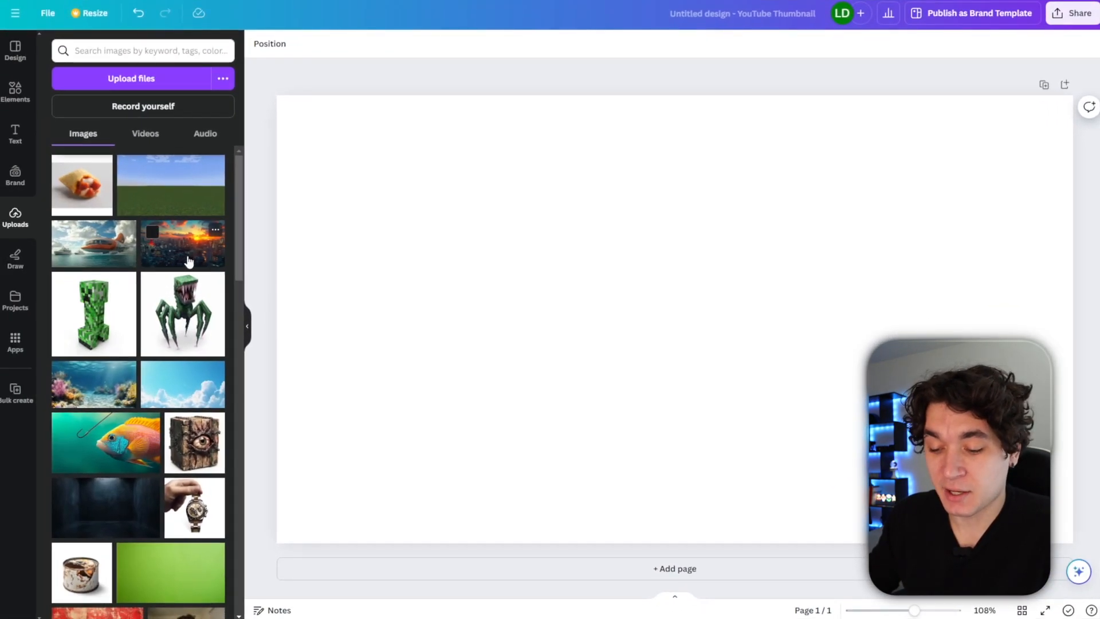
Place the Tokyo sunset city image as the full-canvas background and set its sharpness to 11.
left_click(189, 262)
left_click_drag(613, 255, 497, 191)
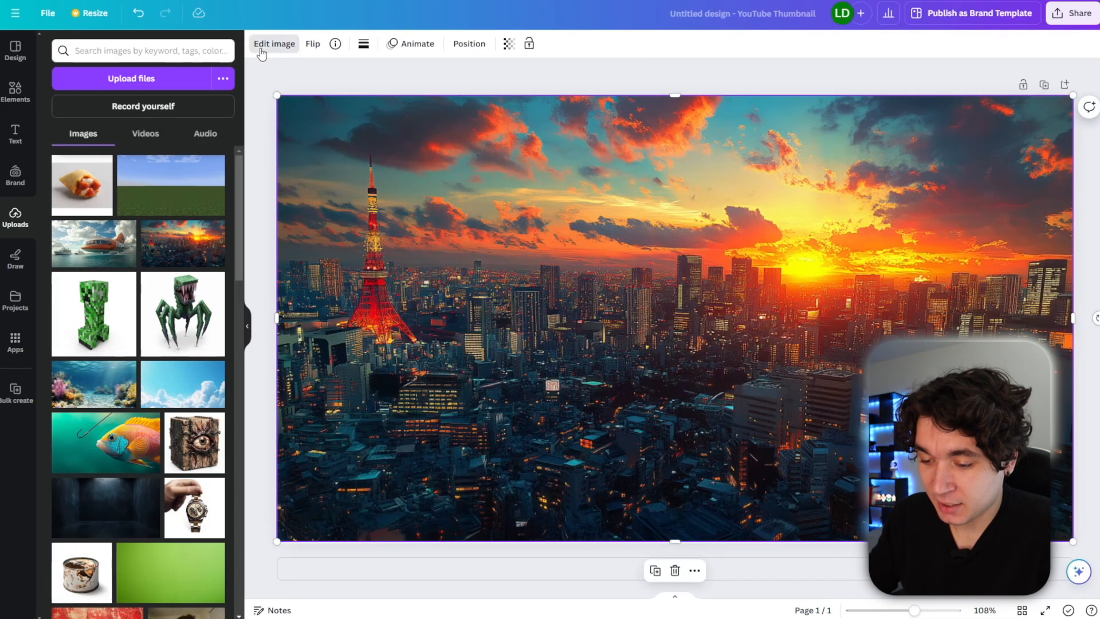
left_click(261, 51)
left_click(143, 54)
scroll(115, 491, "down", 5)
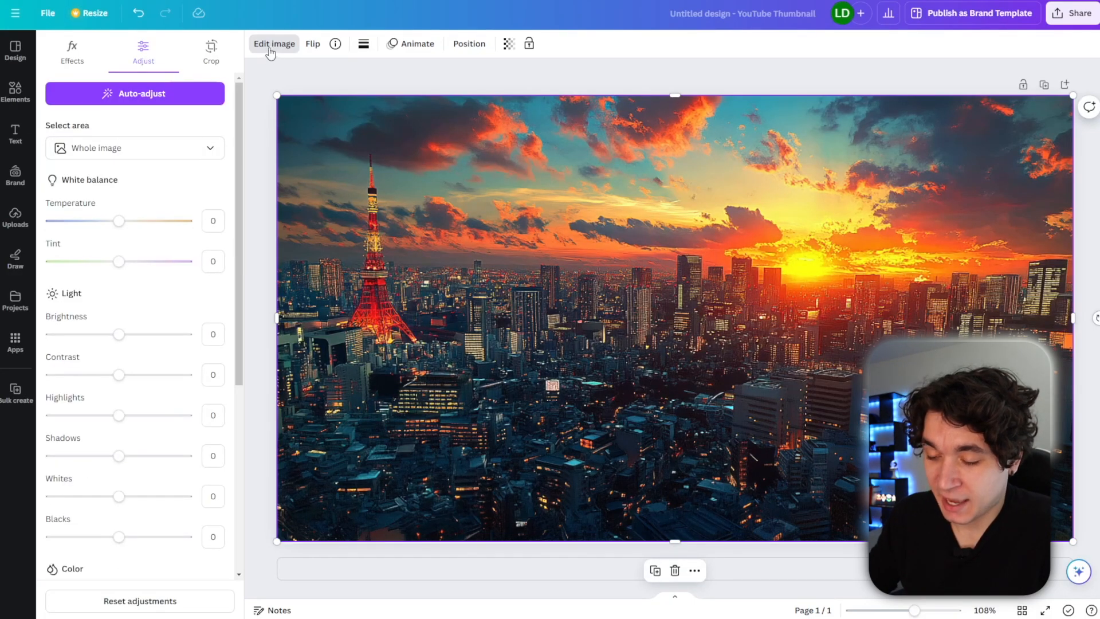
left_click(271, 50)
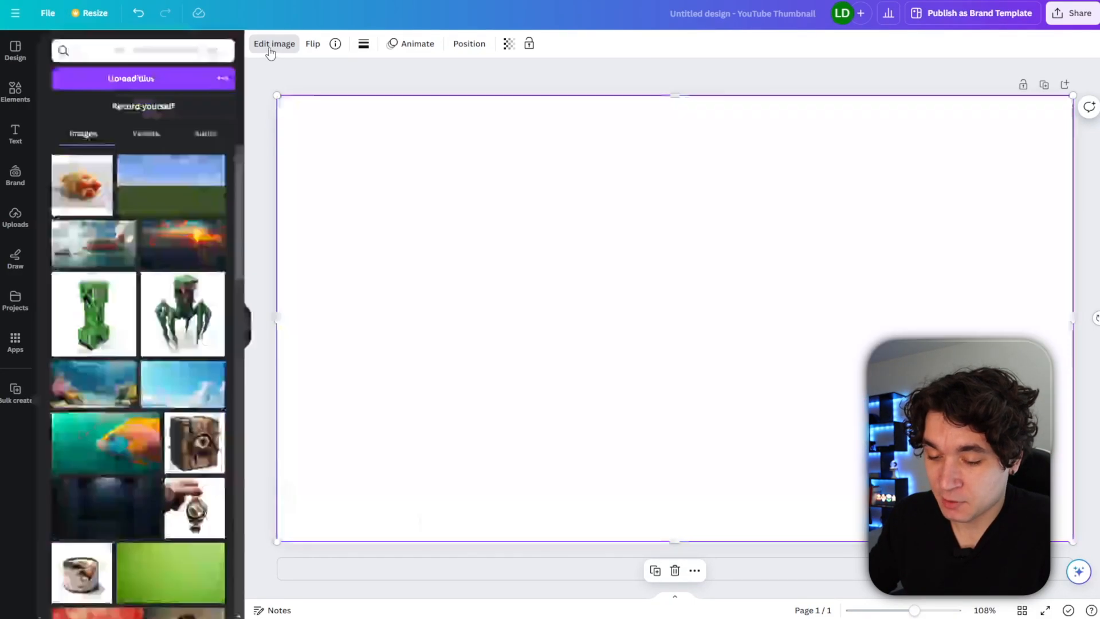
Add a heading reading 'TOP 10 PLACES IN' over the background.
left_click(15, 137)
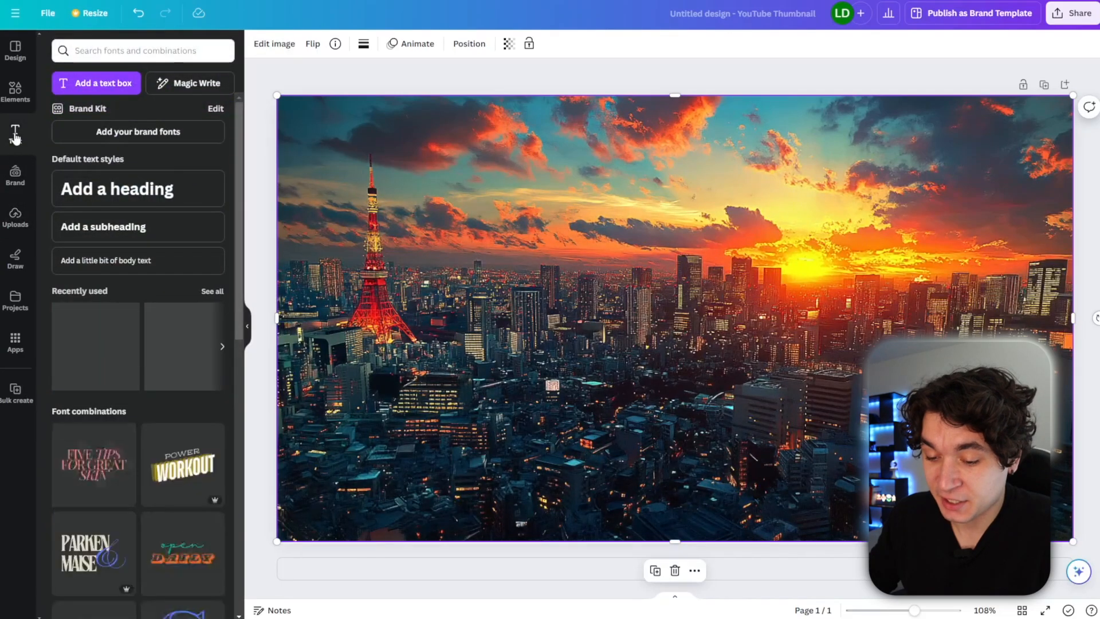
left_click(106, 187)
type("TOP")
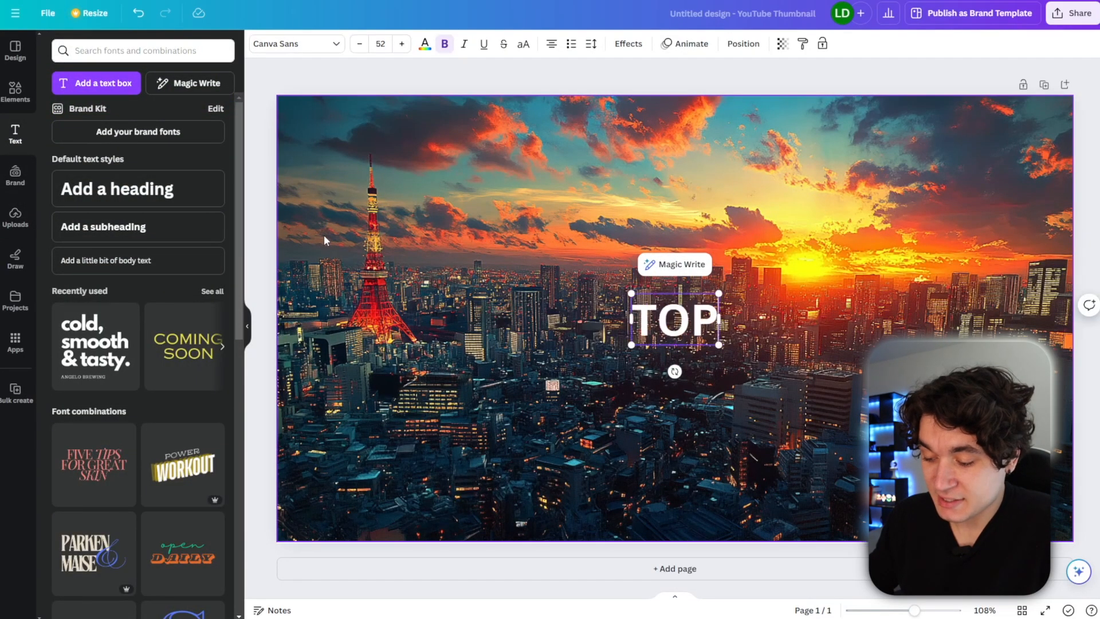
type(" 10 PLACES IN")
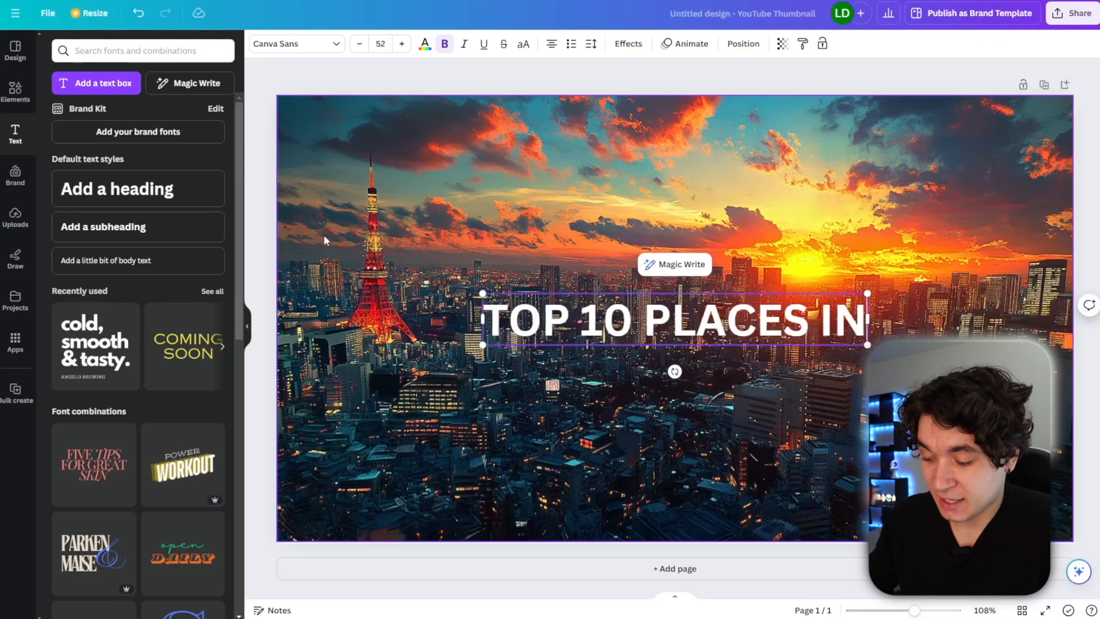
Apply a black Shadow effect to the heading with transparency 68 and direction -21.
key("ctrl+a")
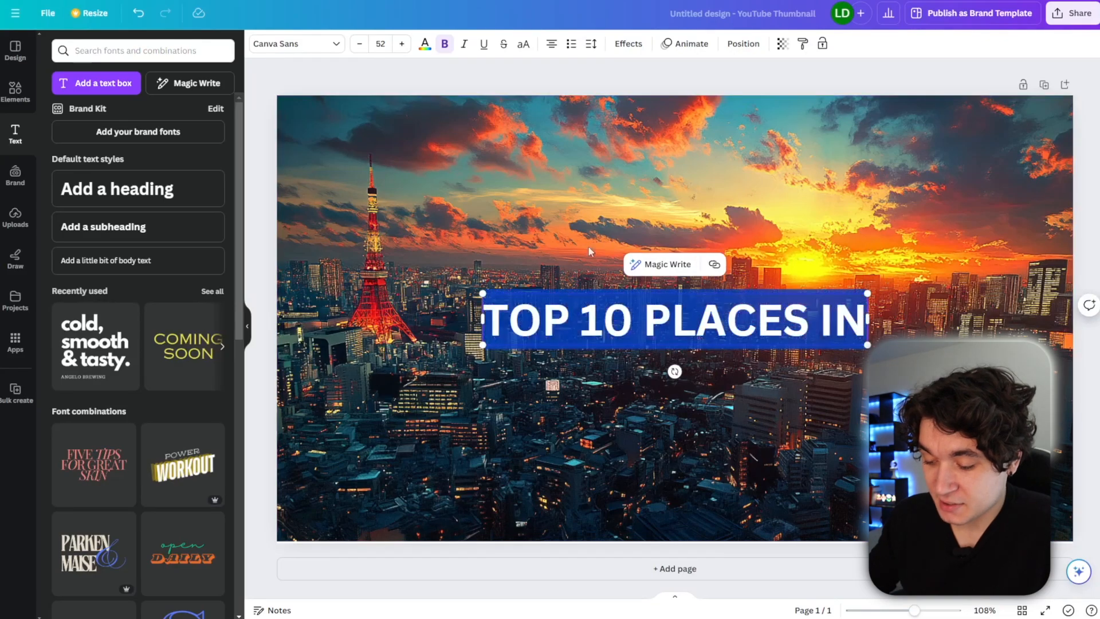
left_click(628, 46)
left_click(146, 140)
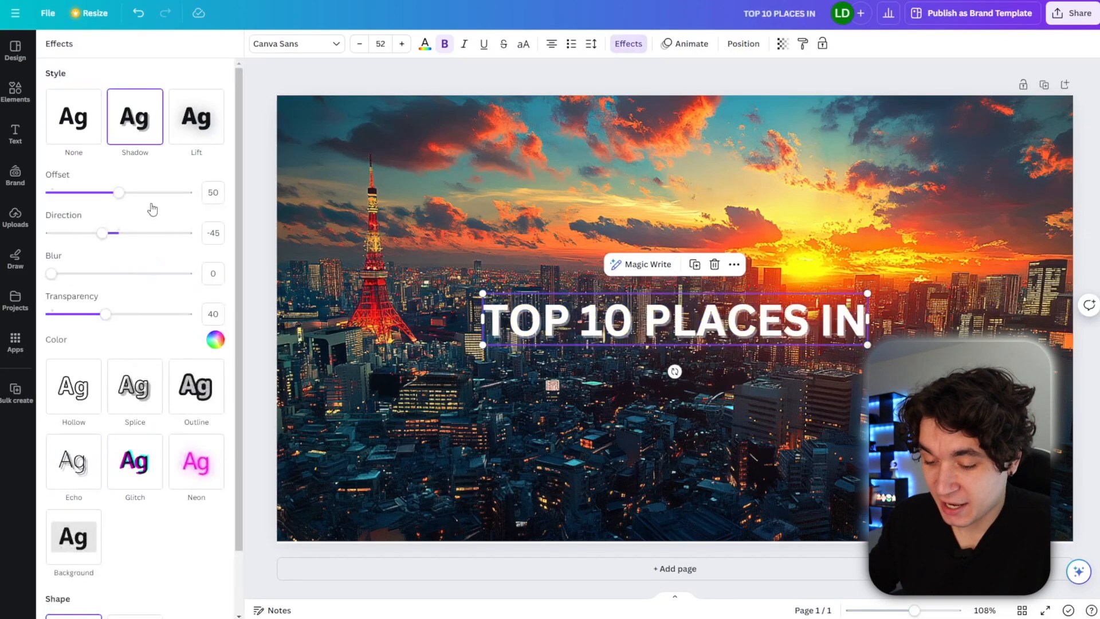
left_click(216, 341)
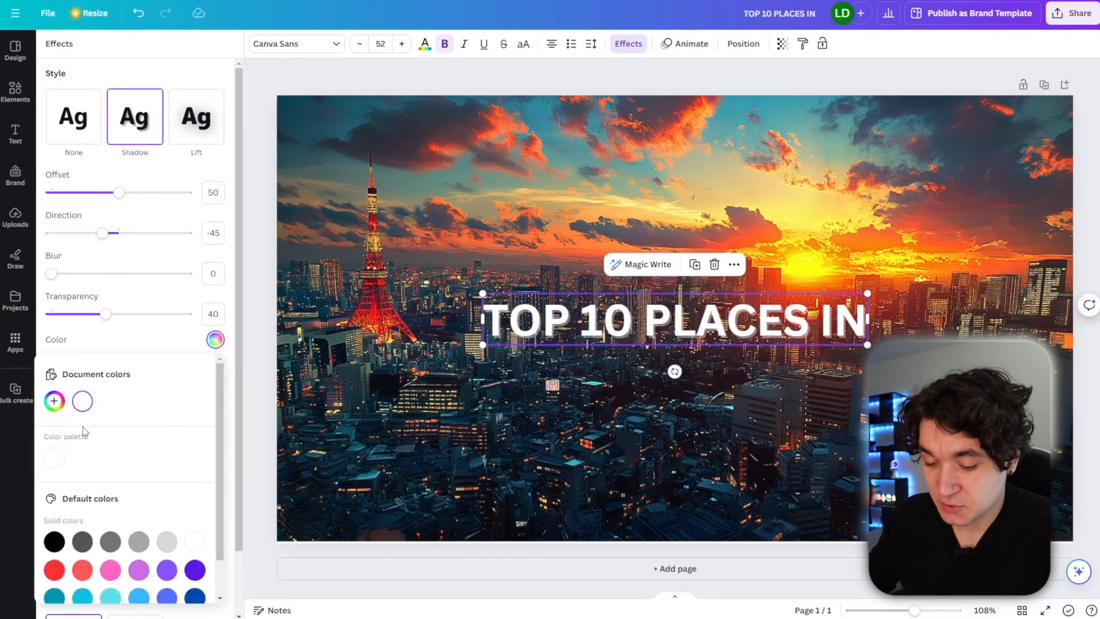
left_click(55, 541)
left_click_drag(109, 321, 143, 326)
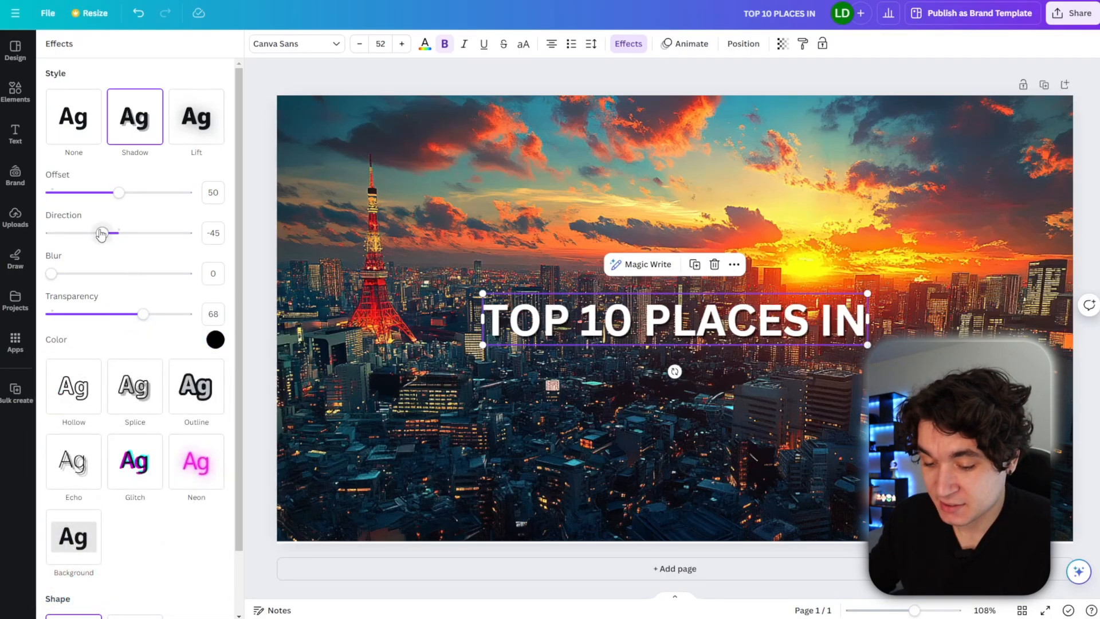
left_click_drag(104, 238, 111, 239)
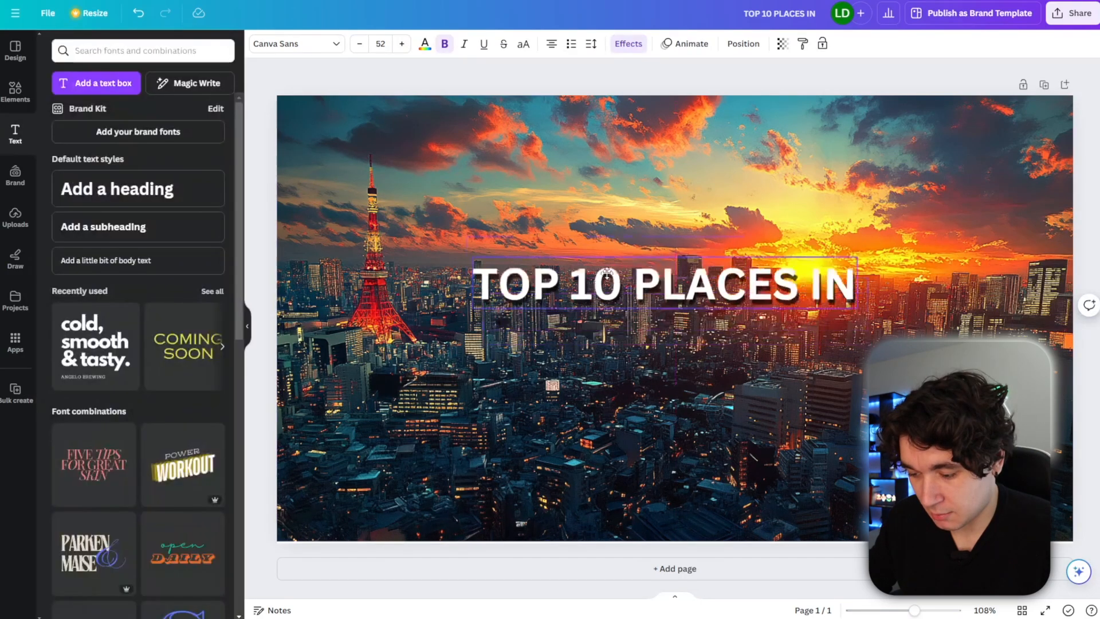
Enlarge the heading to size 82.7, move it higher, and duplicate it as a second line reading 'JAPAN'.
left_click_drag(577, 283, 577, 226)
mouse_move(466, 253)
left_mouse_down()
mouse_move(299, 270)
mouse_move(465, 256)
mouse_move(453, 254)
left_mouse_up()
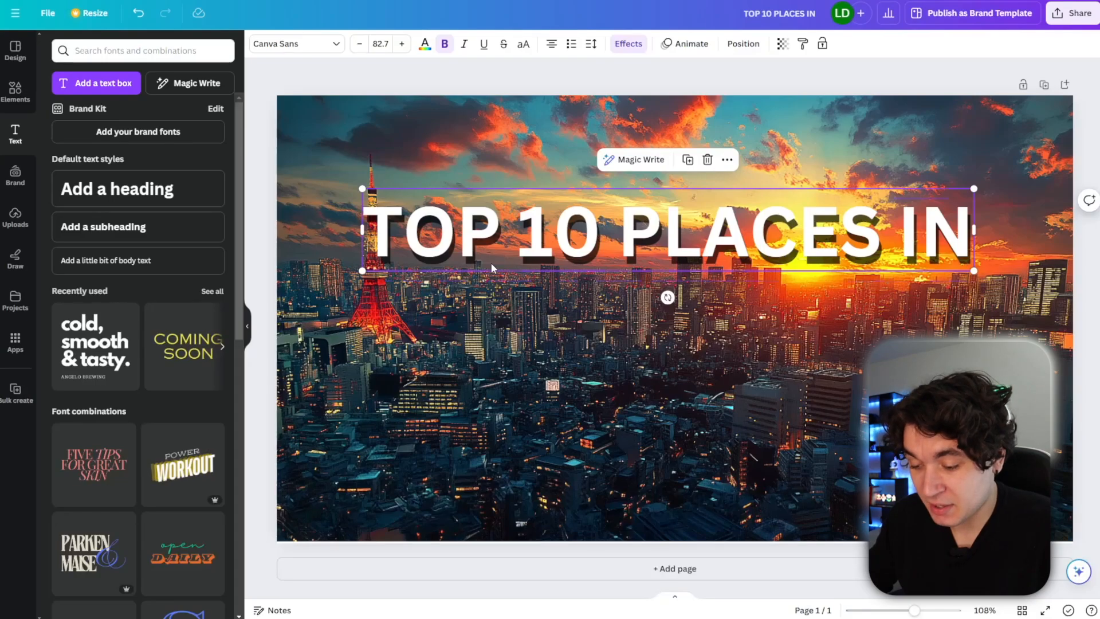
key("ctrl+d")
double_click(504, 342)
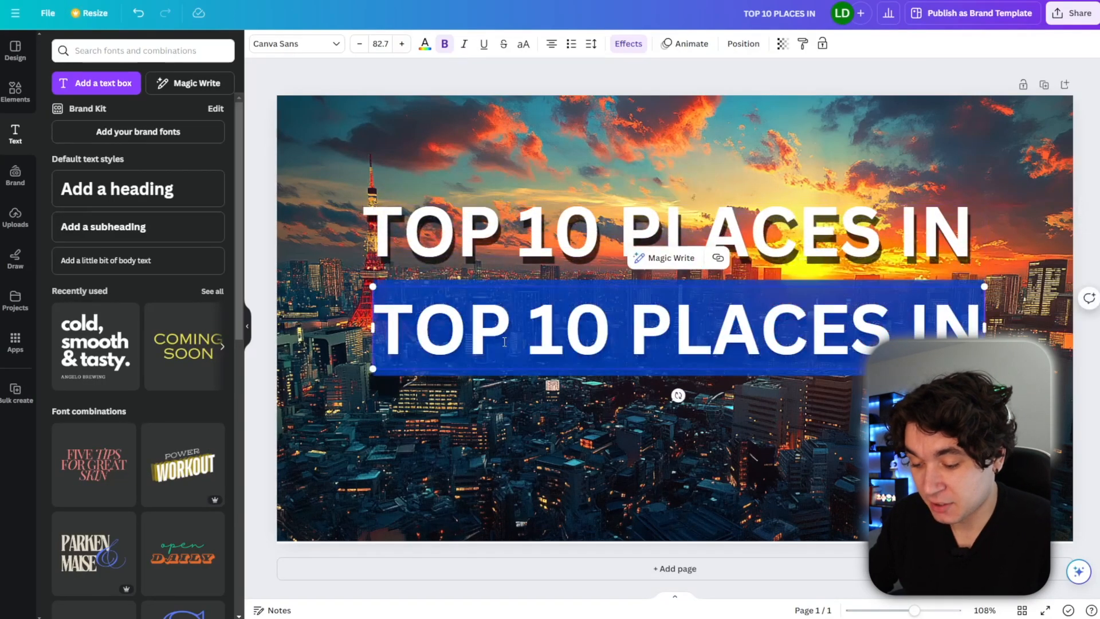
type("JAPAN")
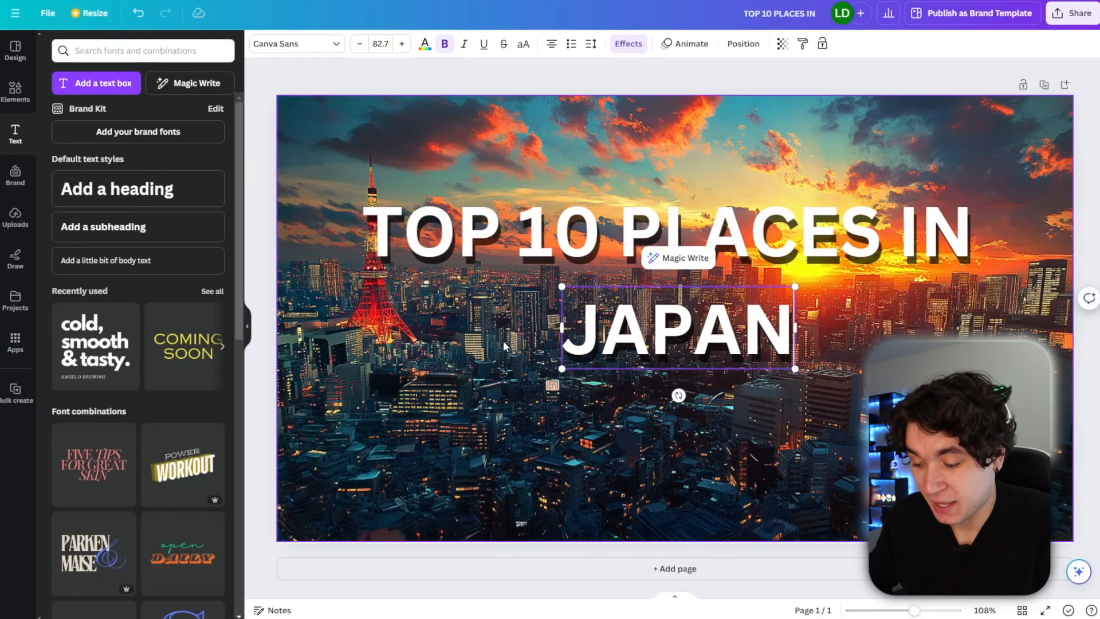
Enlarge the 'JAPAN' text to size 125 and position it just below the heading.
key("ctrl+a")
left_click(404, 47)
left_click(404, 47)
left_click(404, 47)
left_click_drag(597, 322, 589, 312)
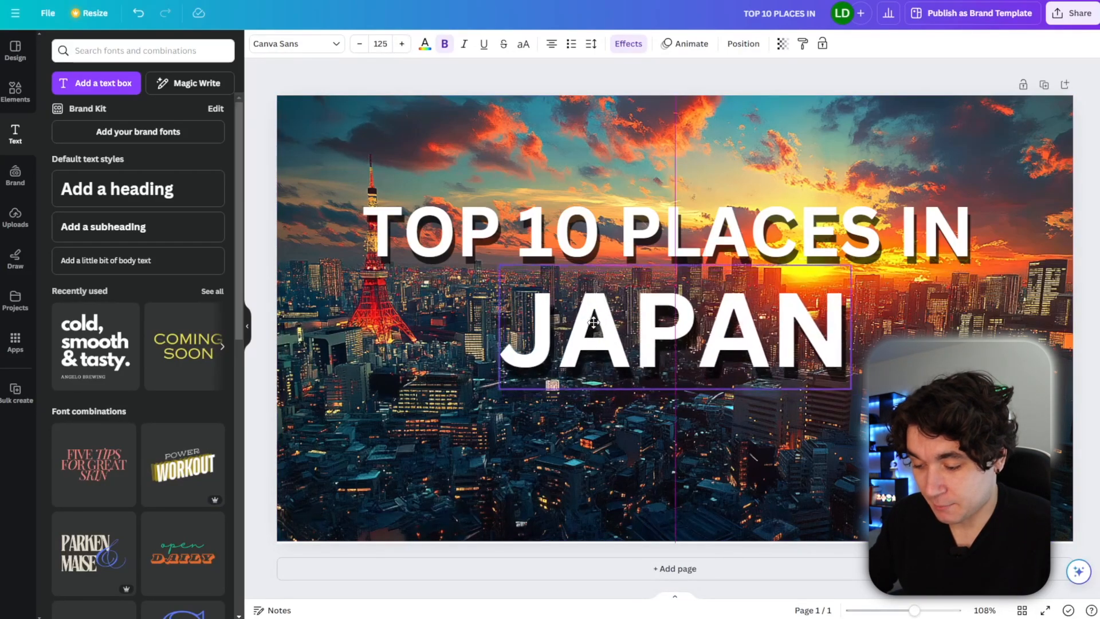
double_click(589, 312)
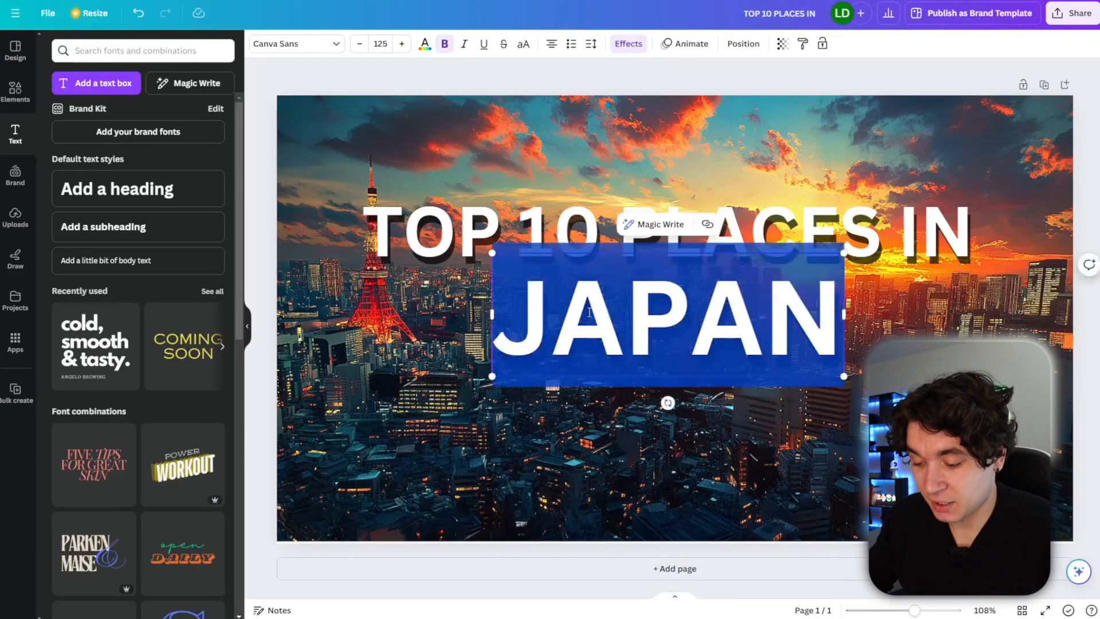
Color the 'JAPAN' text bright yellow using a new custom color.
left_click(424, 44)
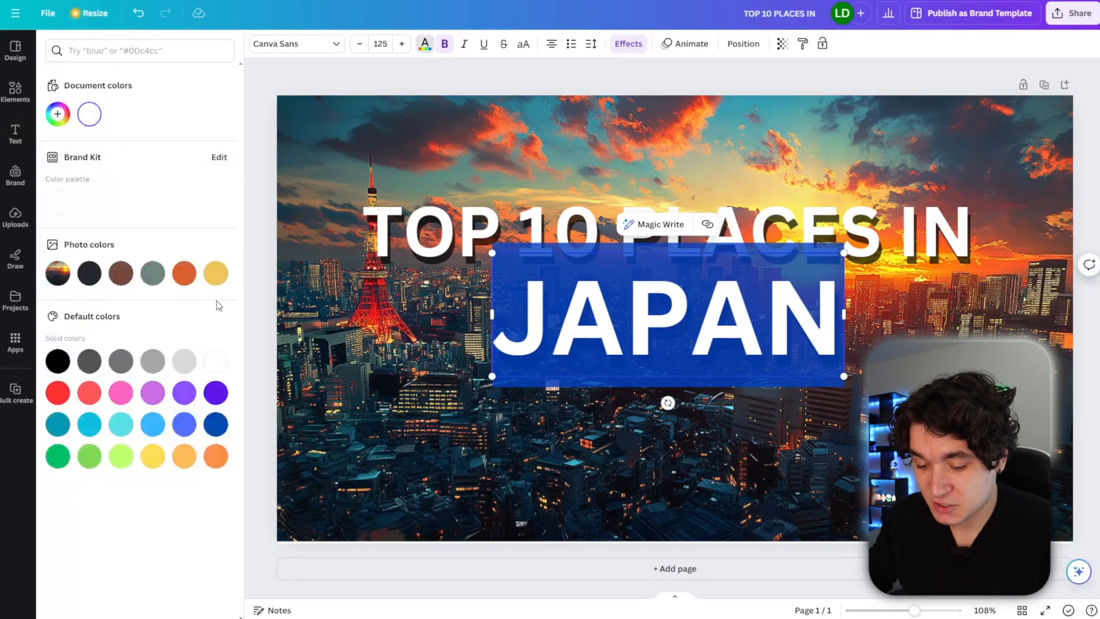
left_click(57, 114)
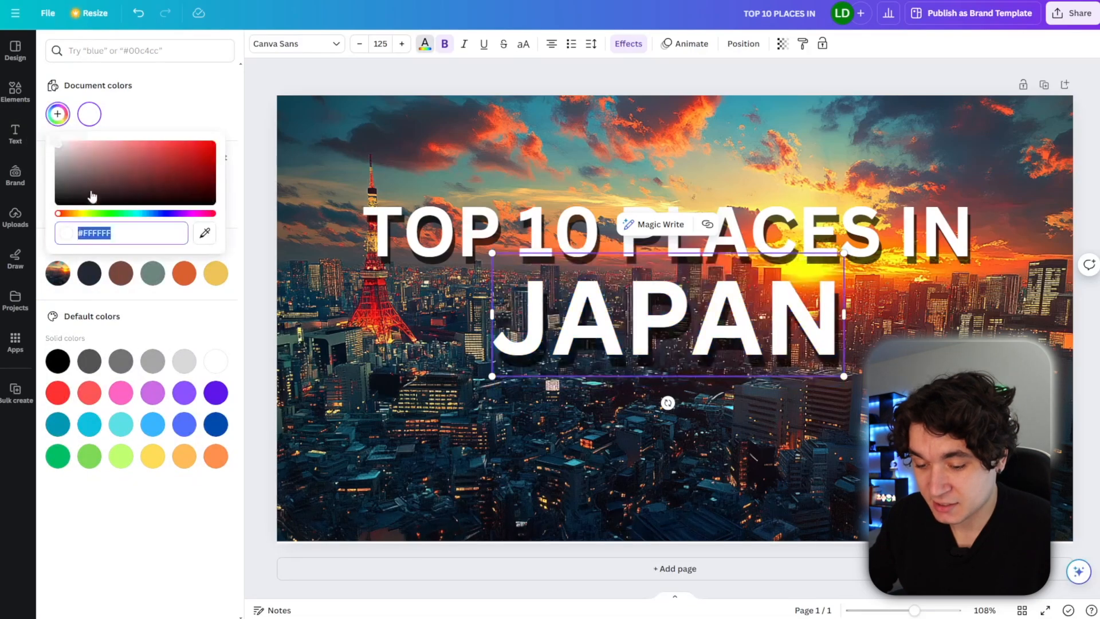
left_click(83, 214)
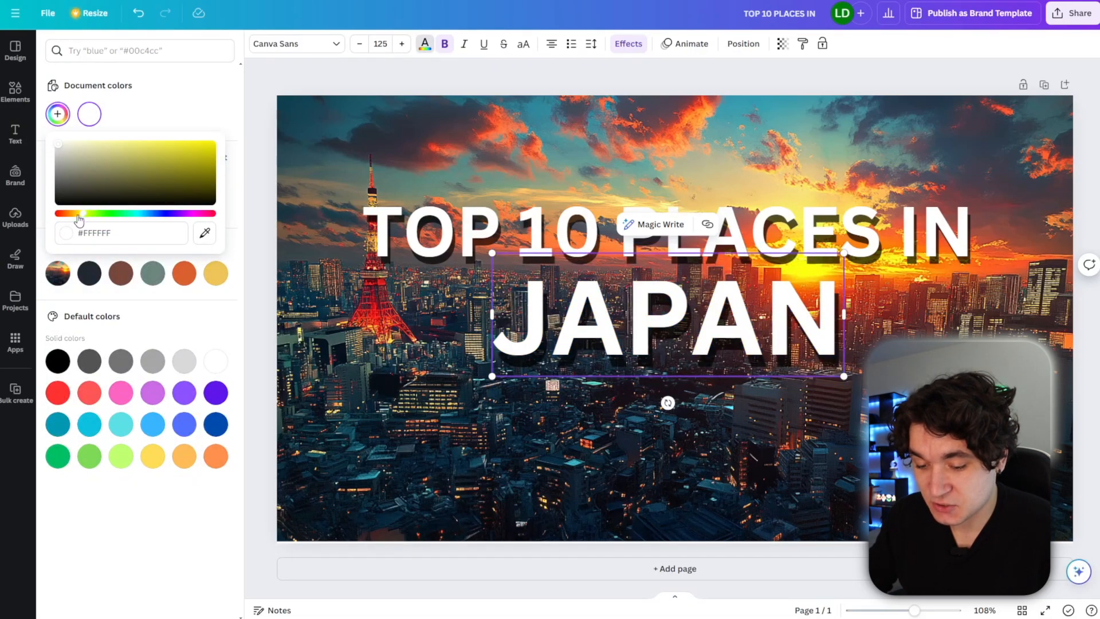
left_click(205, 159)
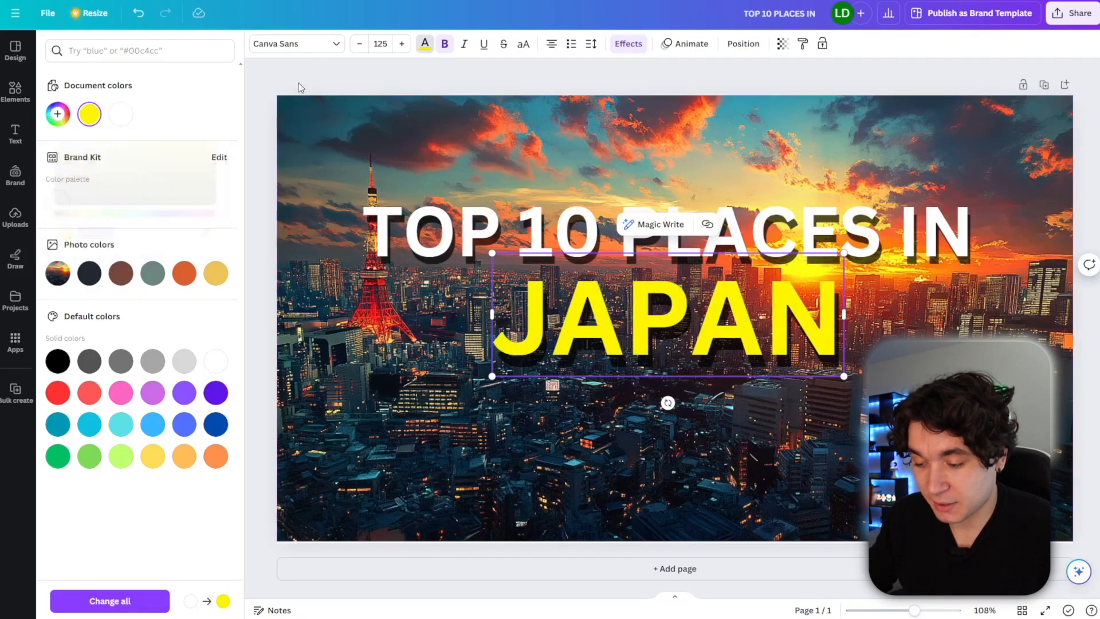
left_click(299, 84)
Search the elements for 'Japan flag' and add the round Japanese flag graphic to the design.
left_click(16, 92)
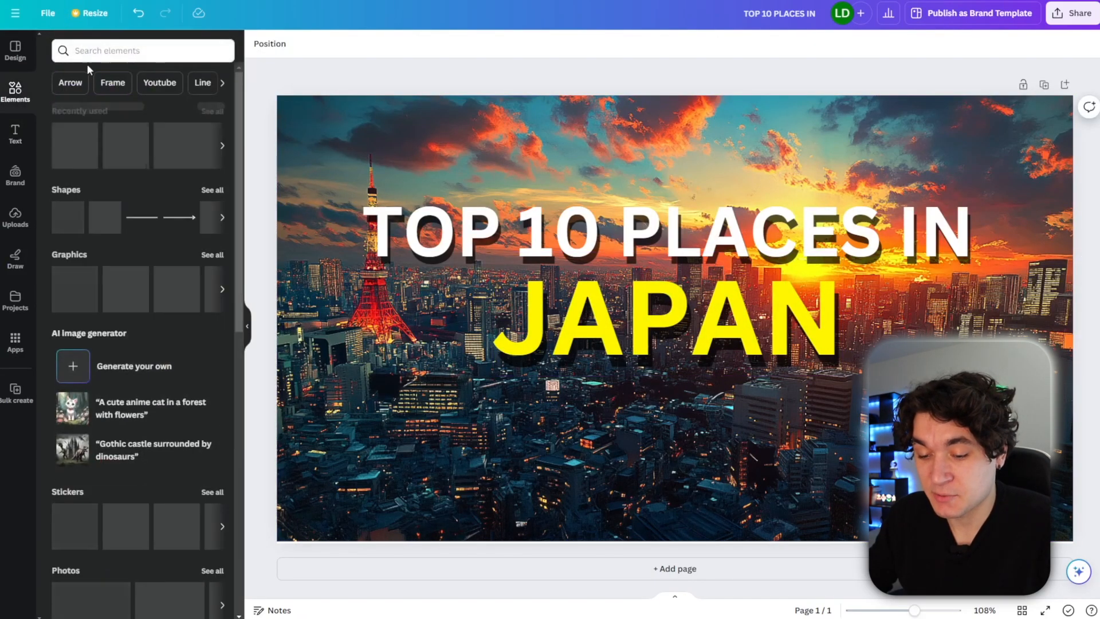
left_click(95, 52)
type("Japan flag")
key("Return")
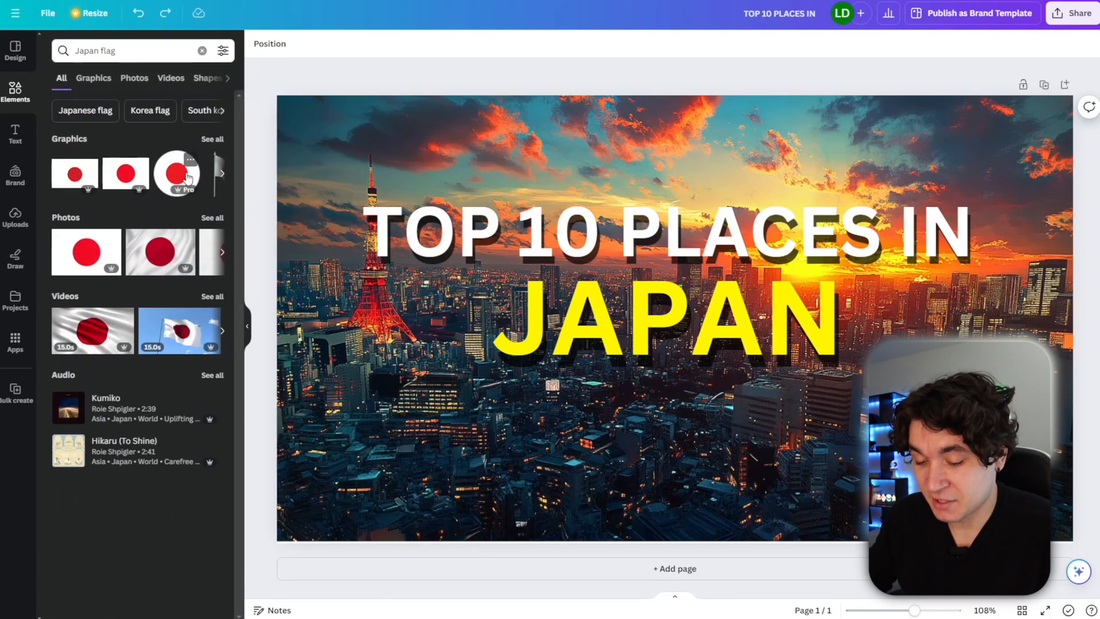
left_click(177, 173)
Shrink the flag graphic and center it just below the 'JAPAN' text.
left_click_drag(666, 397, 660, 505)
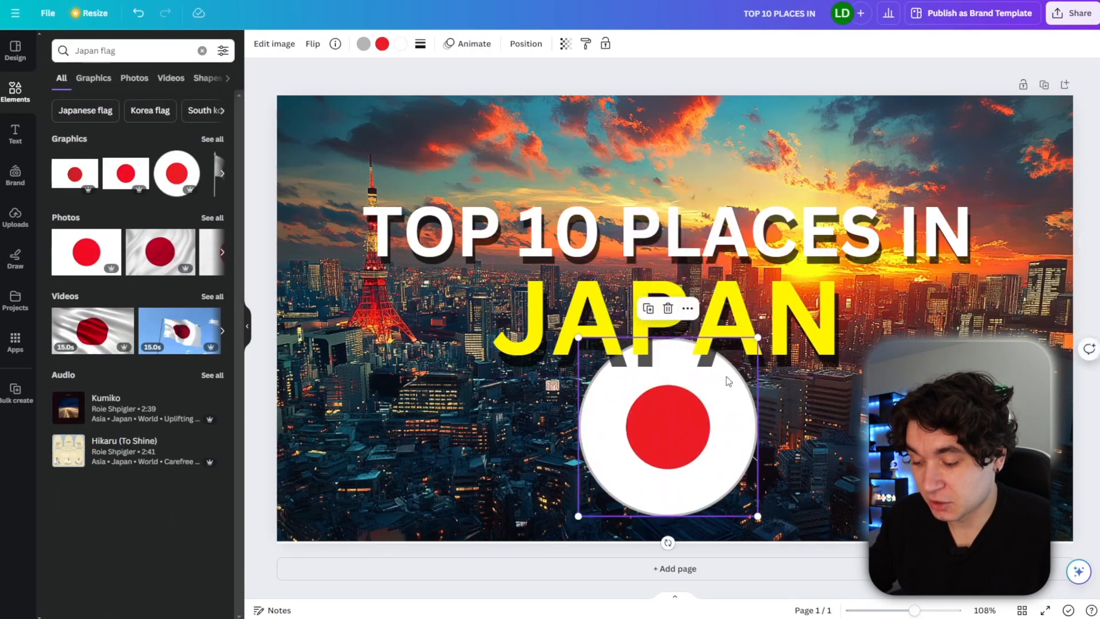
left_click_drag(759, 337, 667, 427)
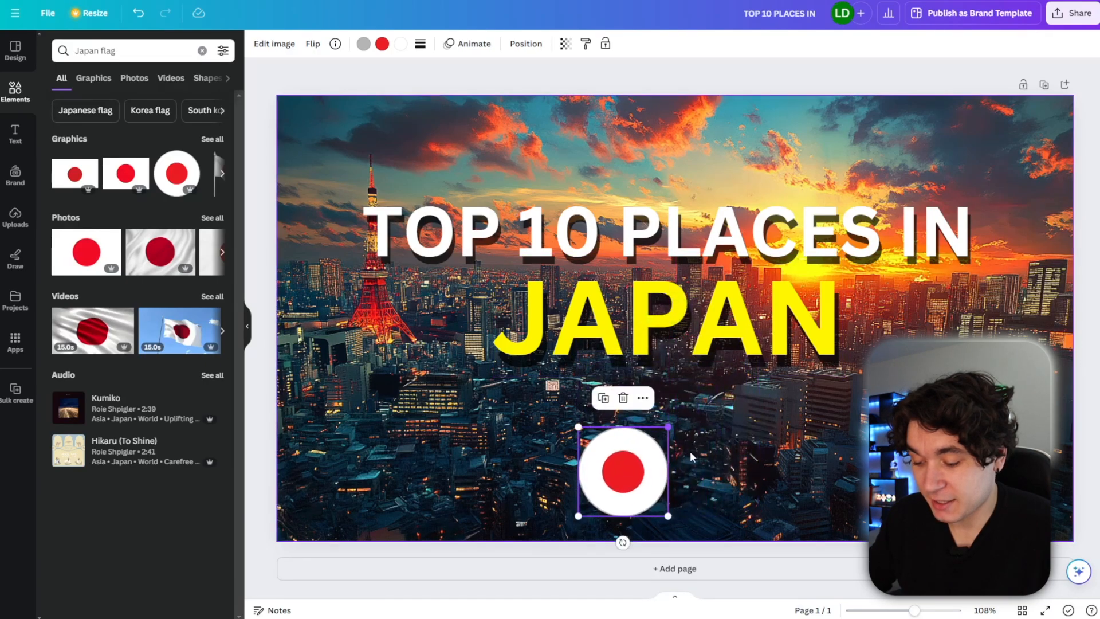
left_click_drag(629, 464, 675, 413)
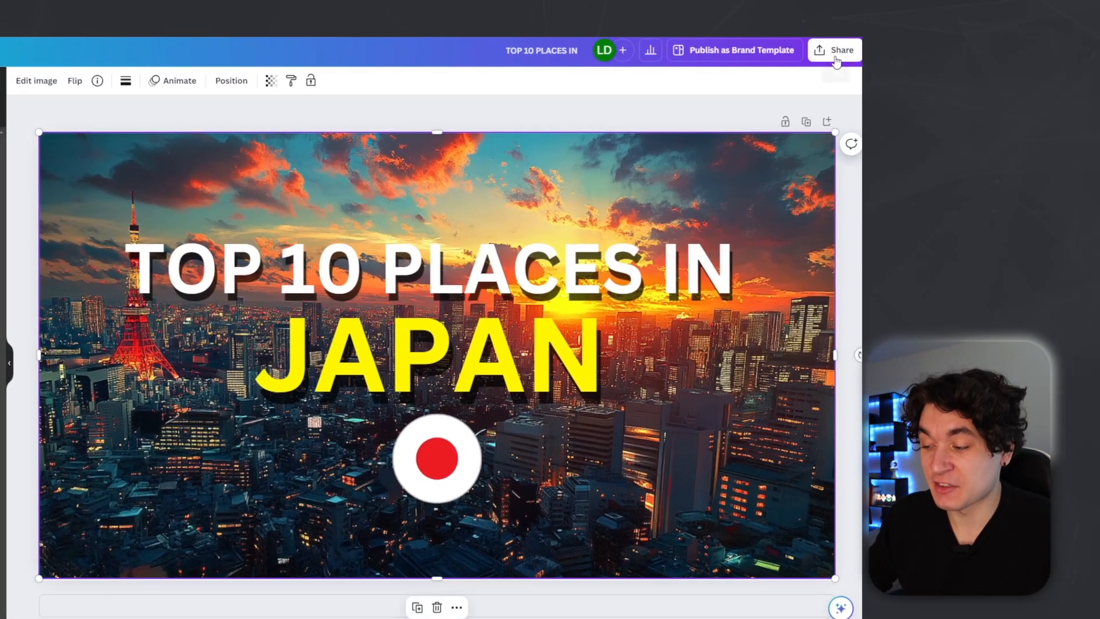
In a new design, add the uploaded sky-and-grass image and stretch it to fill the whole page.
left_click(1071, 19)
left_click(707, 356)
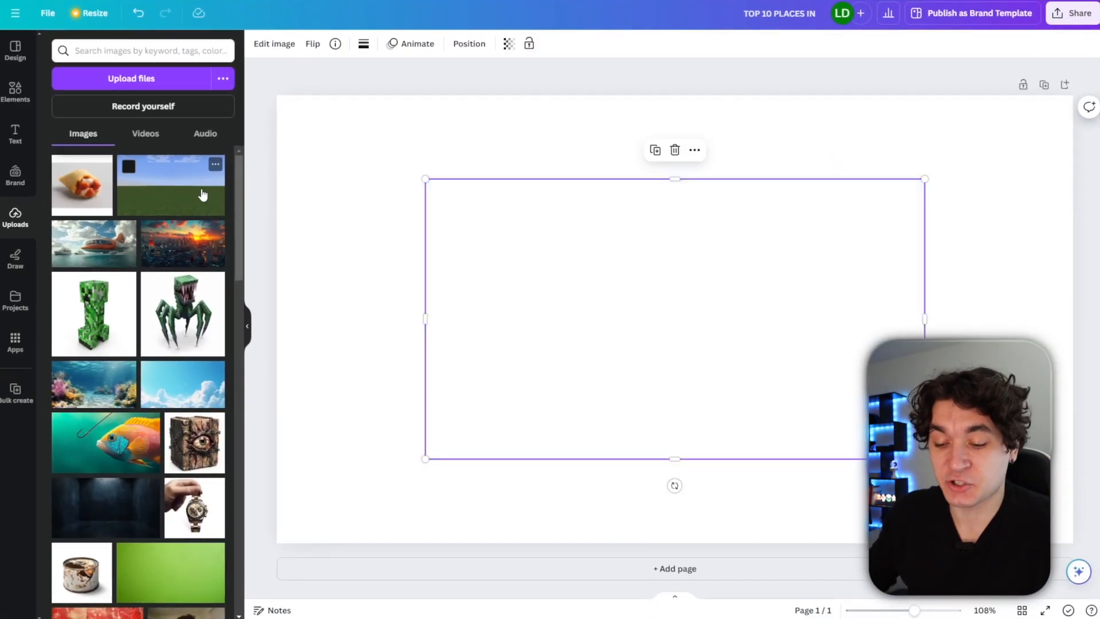
left_click(203, 195)
left_click_drag(567, 277, 470, 210)
left_click_drag(804, 398, 1072, 542)
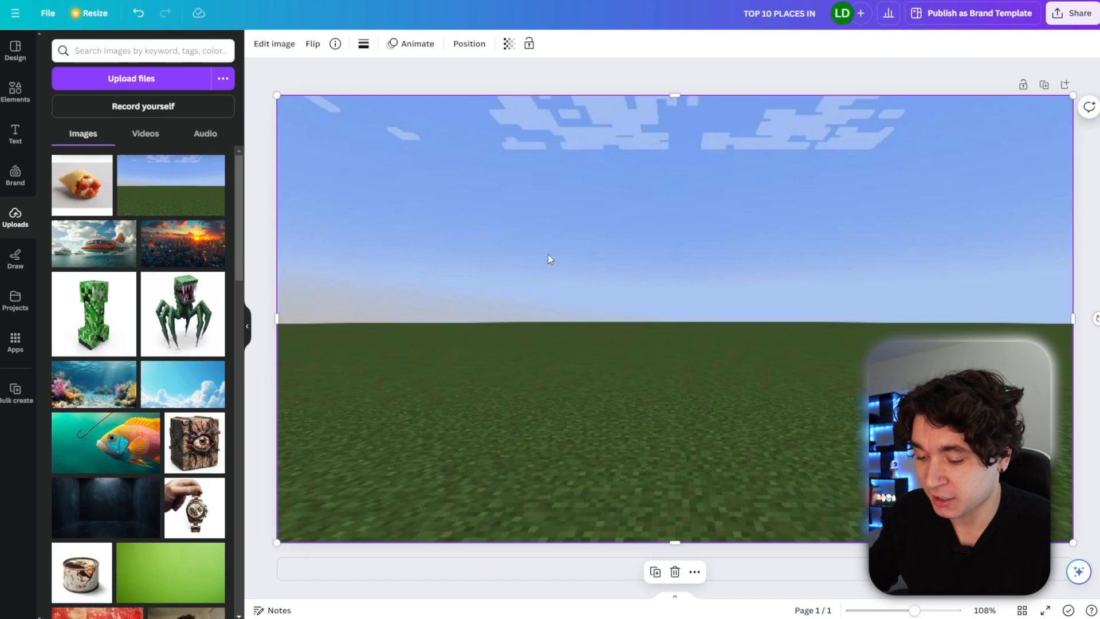
Adjust the background image to brightness 48, contrast 29, shadows 59, whites 40, vibrance 24 and saturation 34.
left_click(267, 45)
left_click(144, 65)
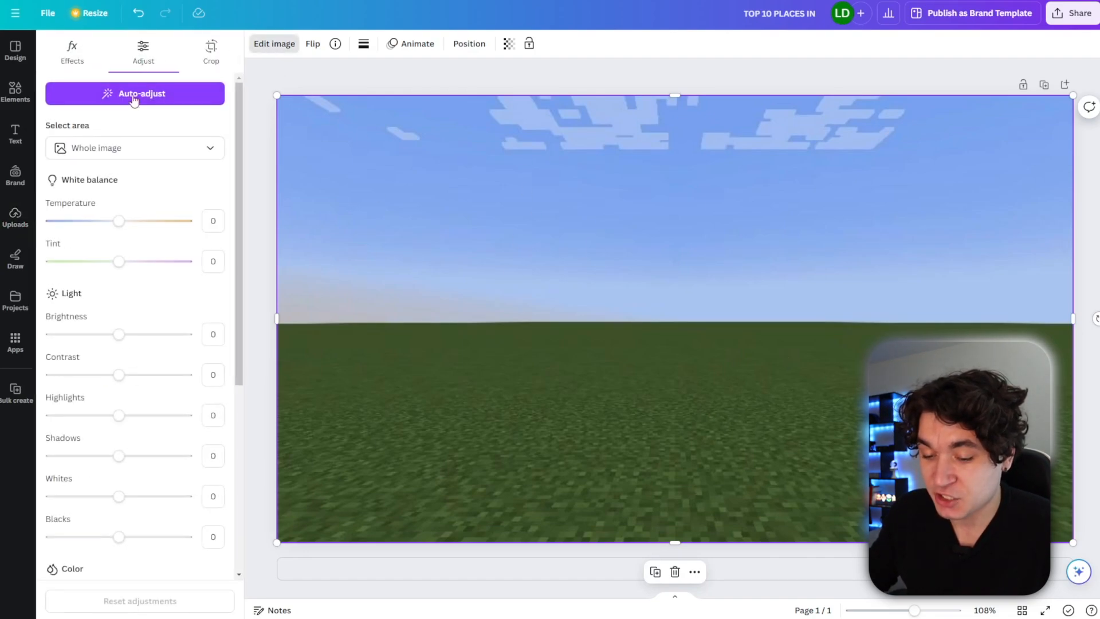
left_click_drag(133, 344, 141, 387)
scroll(141, 388, "down", 2)
left_click_drag(119, 354, 160, 362)
left_click_drag(122, 403, 149, 400)
scroll(138, 384, "down", 3)
left_click_drag(123, 360, 143, 397)
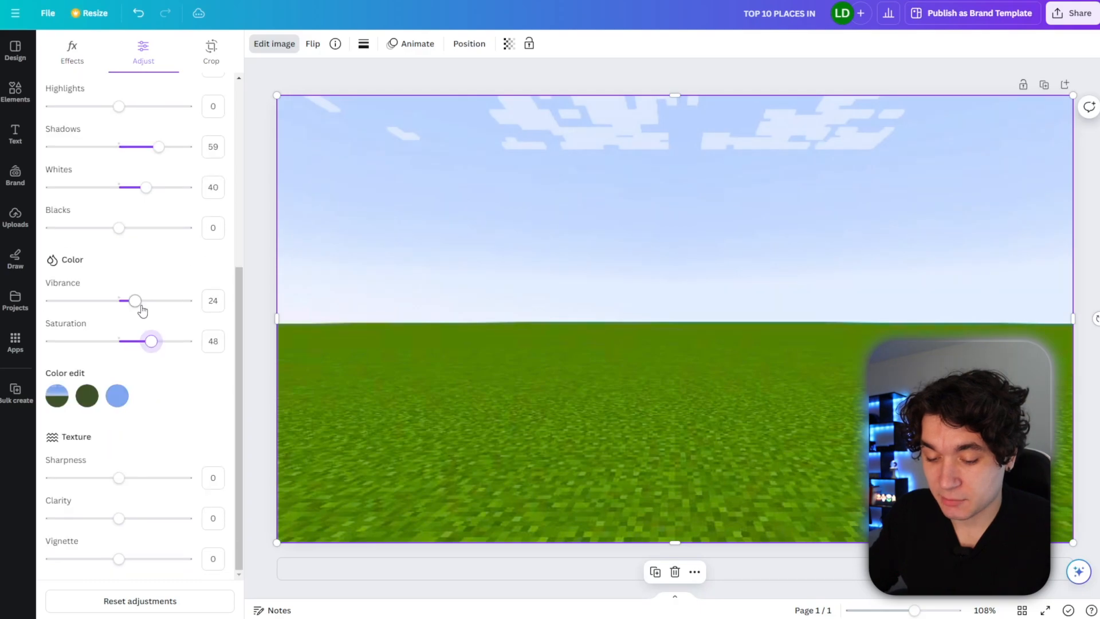
left_click_drag(139, 305, 151, 338)
scroll(145, 341, "up", 5)
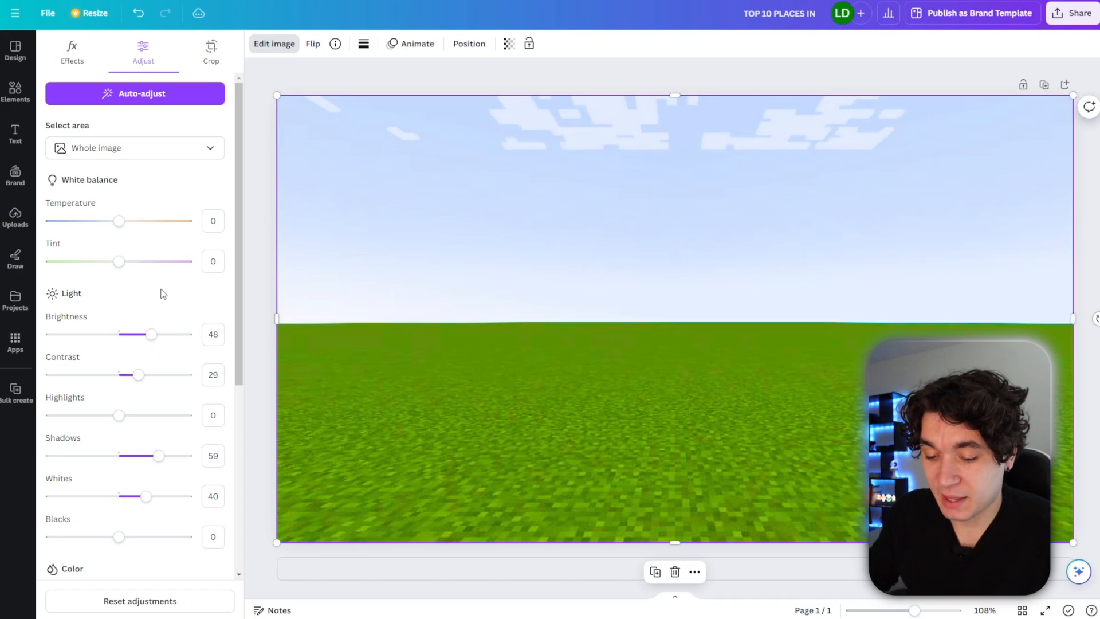
Add the uploaded creeper and spider-creeper images, placing the creeper left and the spider creature right.
left_click(29, 220)
left_click(94, 313)
left_click_drag(703, 303, 526, 328)
left_click(183, 314)
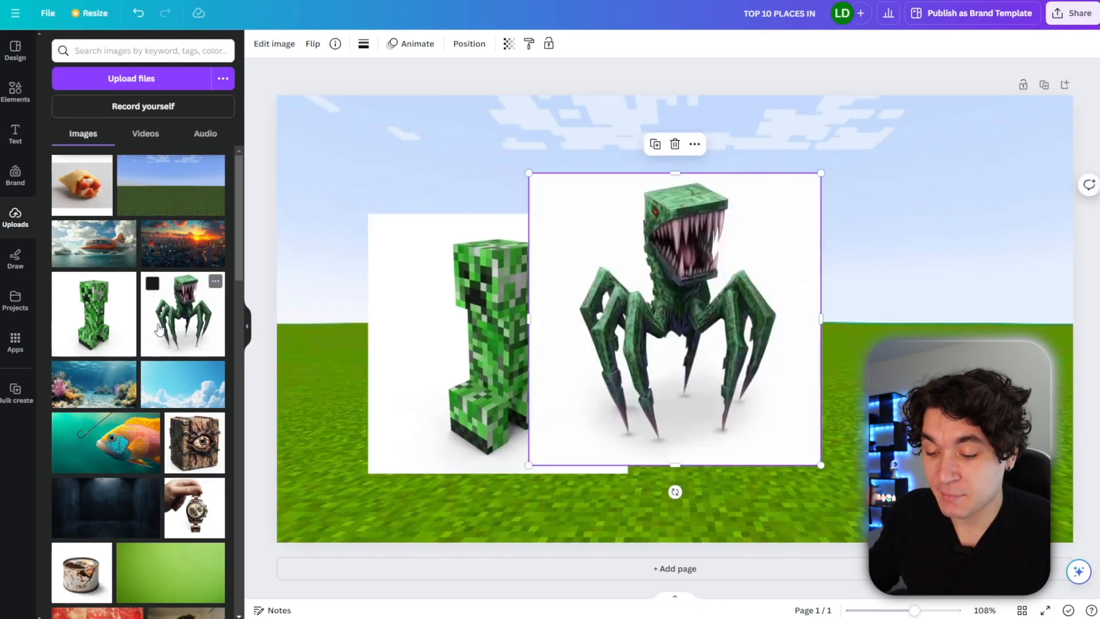
left_click_drag(739, 324, 902, 333)
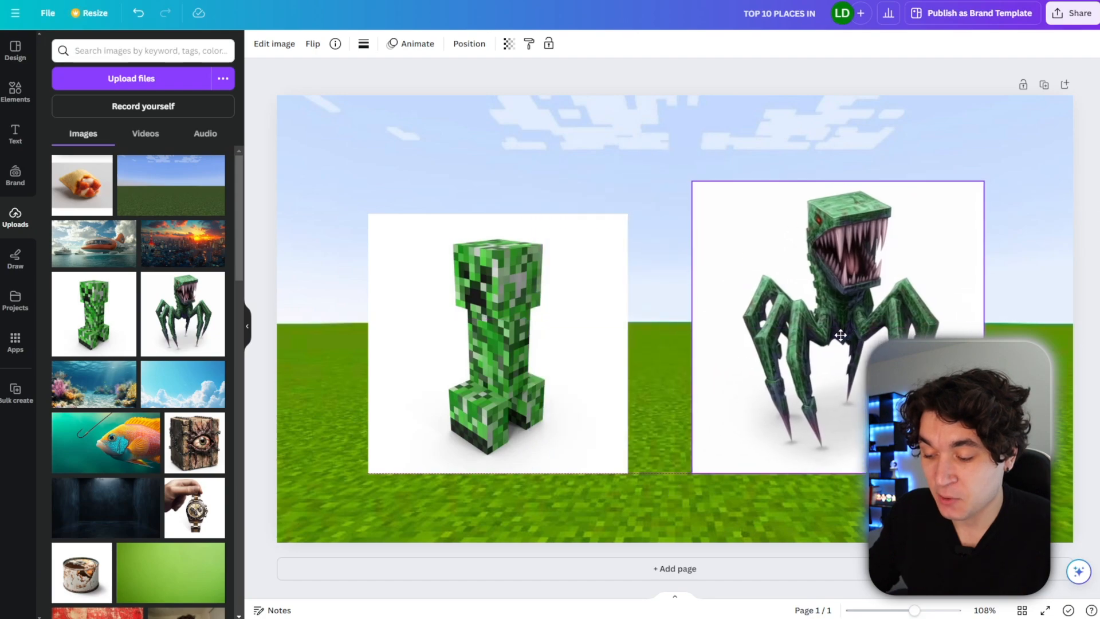
Remove the creeper image's background with BG Remover and enlarge it over the left half.
left_click(468, 328)
left_click(78, 144)
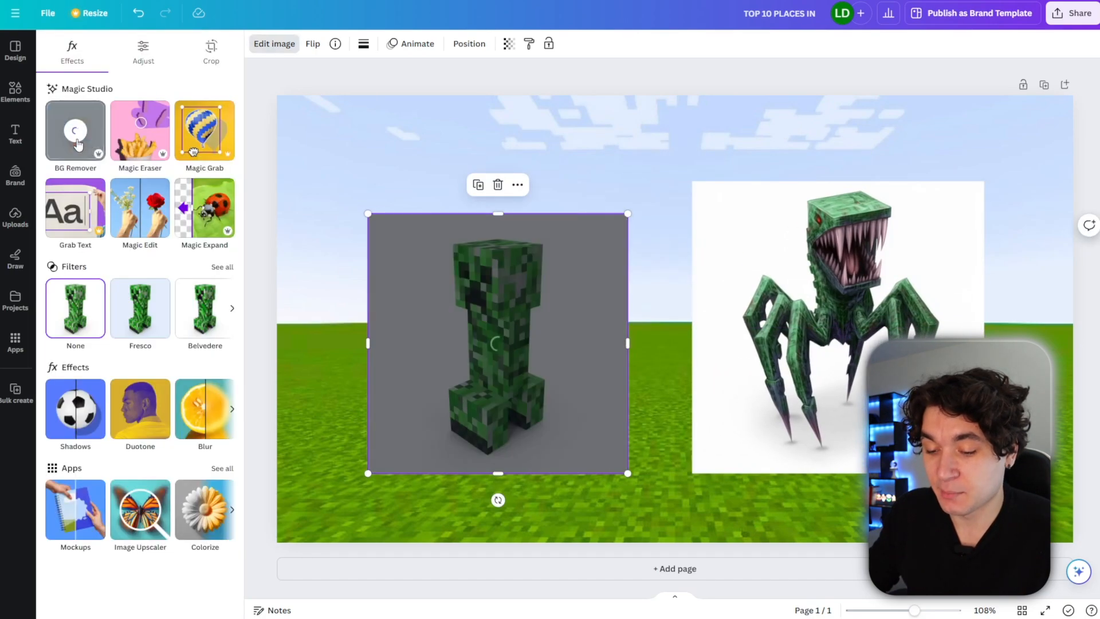
left_click_drag(628, 213, 943, 31)
left_click_drag(643, 254, 490, 450)
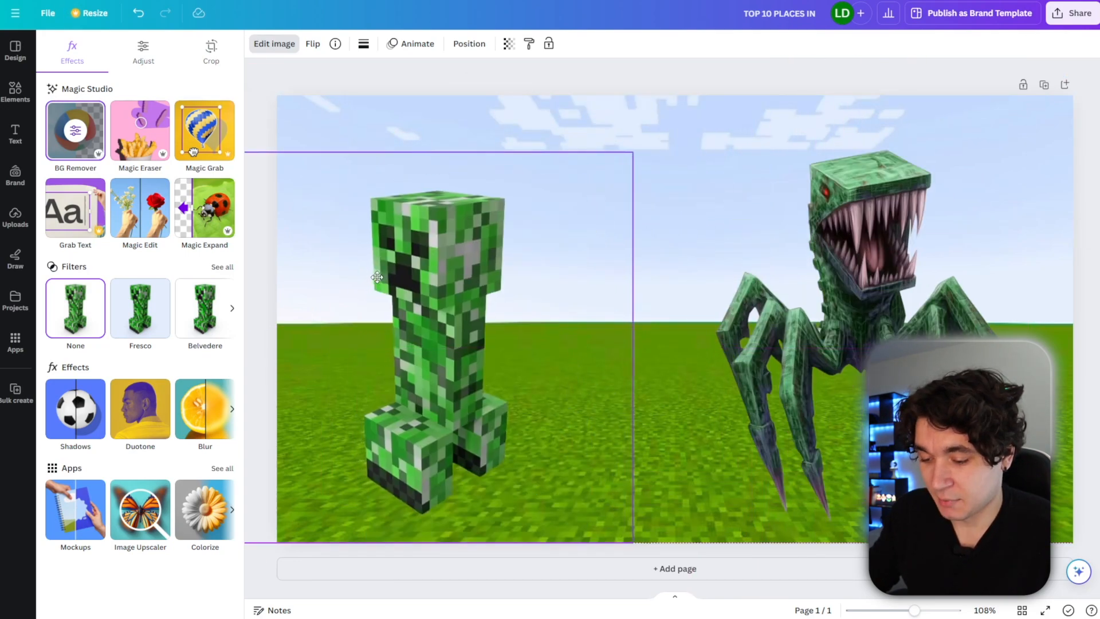
Nudge the creeper into place and enlarge the spider creature on the right half.
left_click_drag(379, 277, 390, 272)
left_click_drag(799, 285, 774, 281)
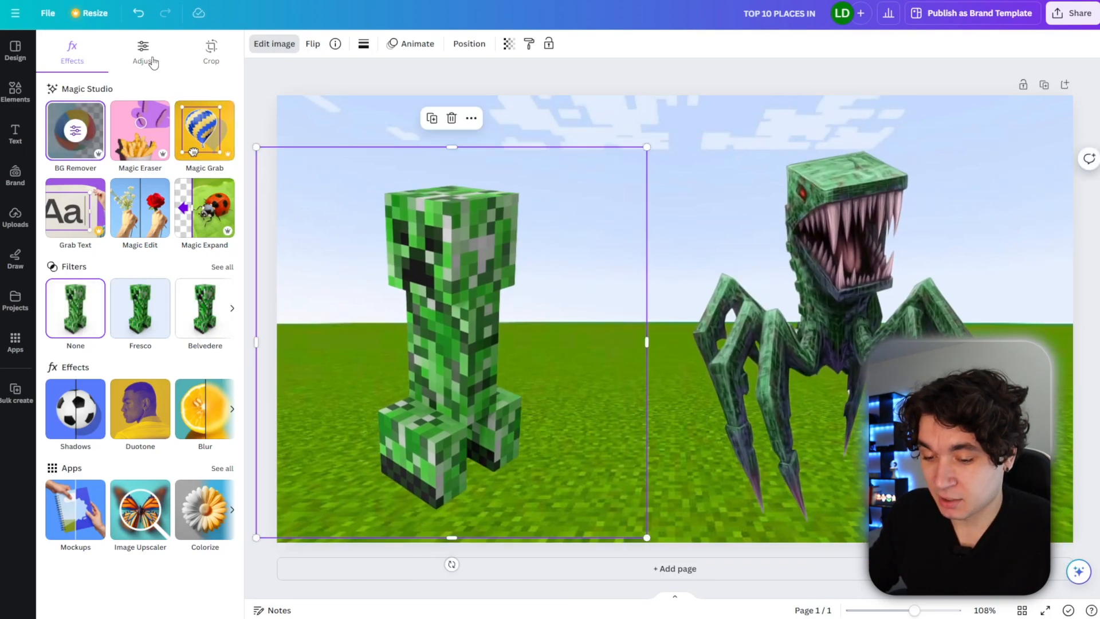
left_click(150, 59)
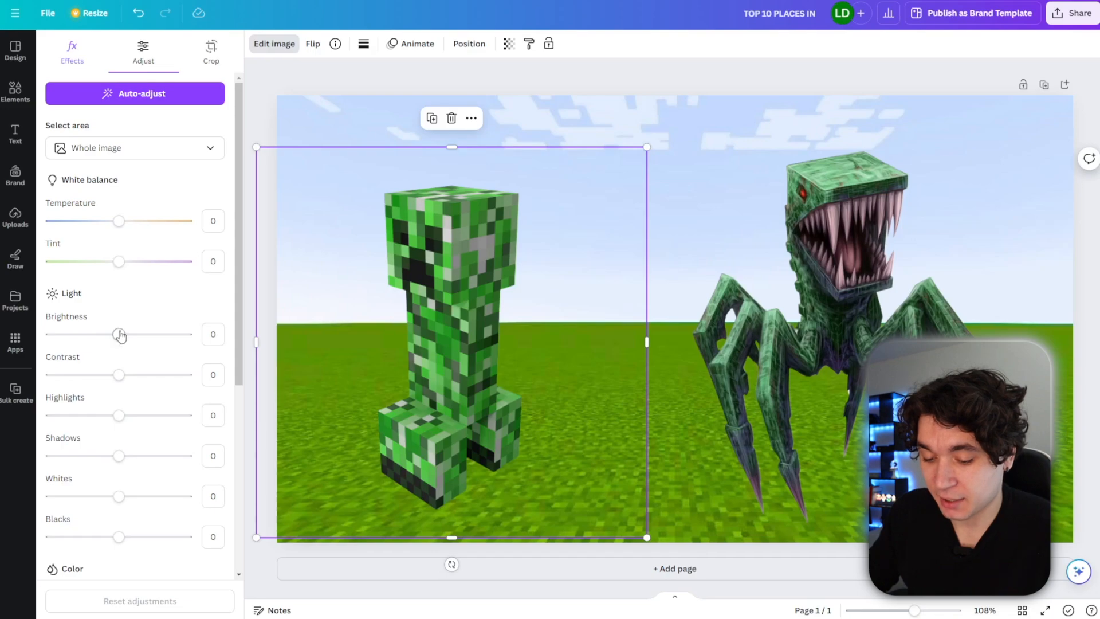
key("Escape")
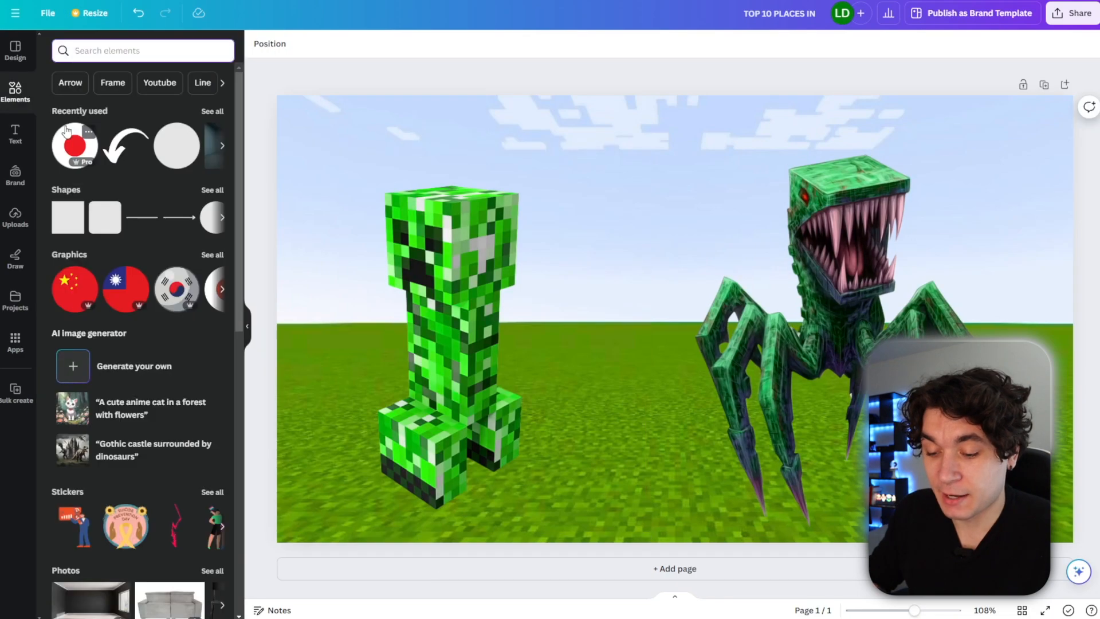
Add a line and turn it into a vertical divider spanning the full page height at the center.
left_click(137, 224)
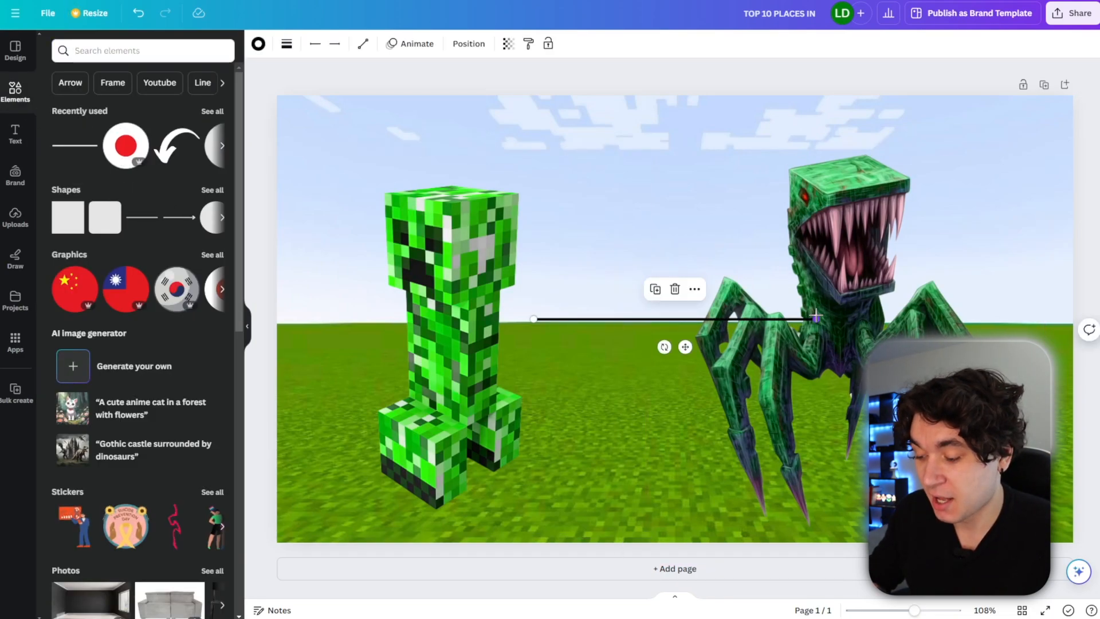
left_click_drag(665, 346, 439, 312)
left_click_drag(675, 178, 675, 95)
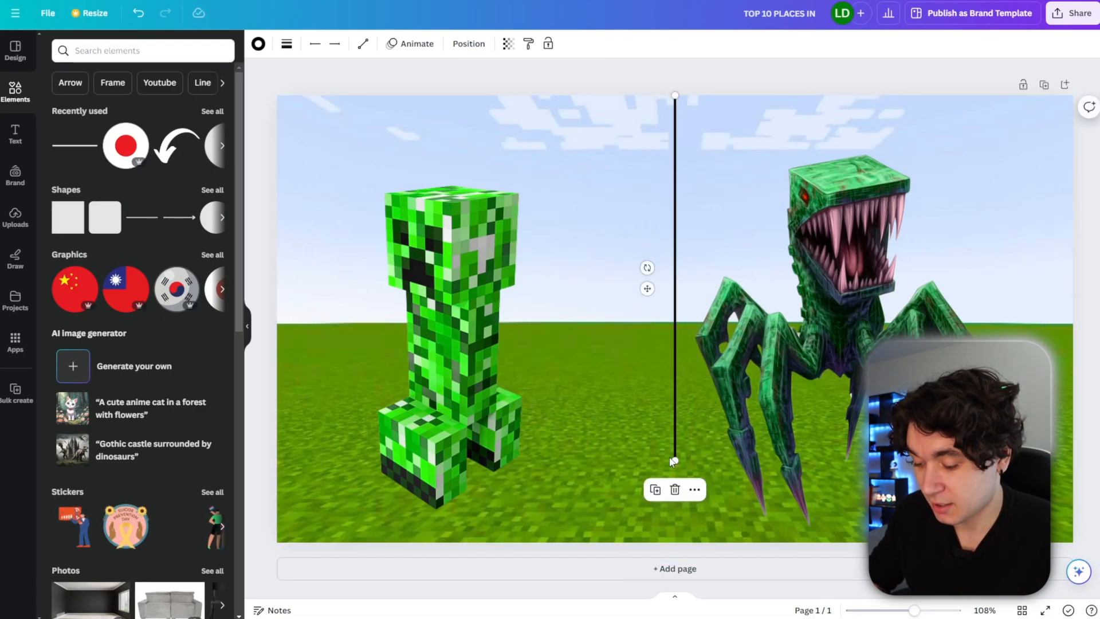
left_click_drag(675, 460, 675, 538)
Enlarge and reposition the spider creature and the creeper so each fills its half.
left_click(829, 483)
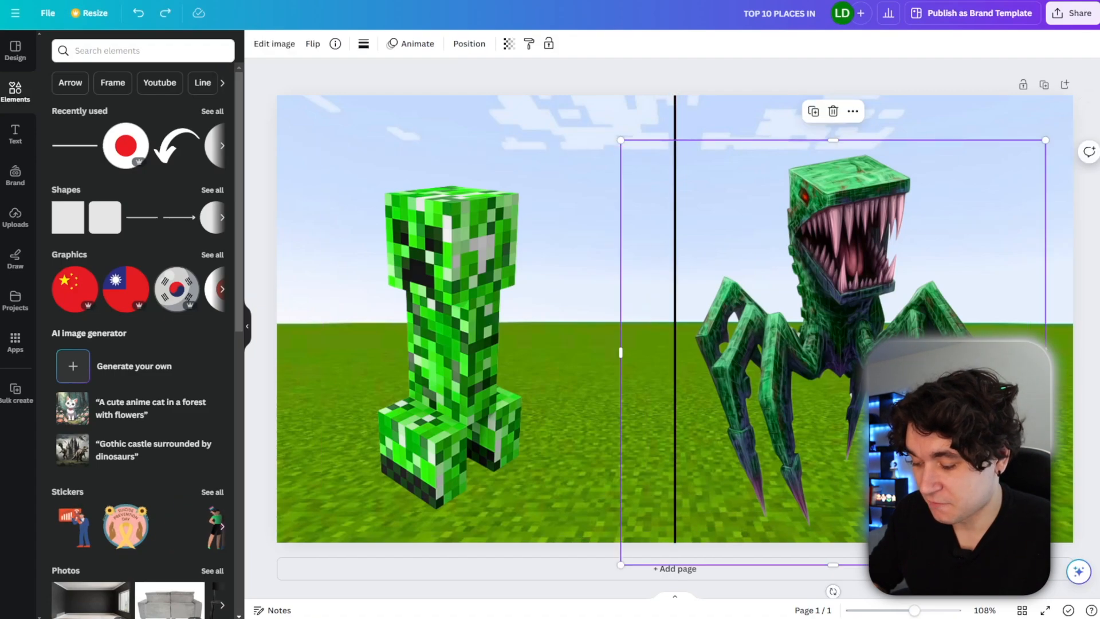
left_click_drag(1045, 565, 1099, 618)
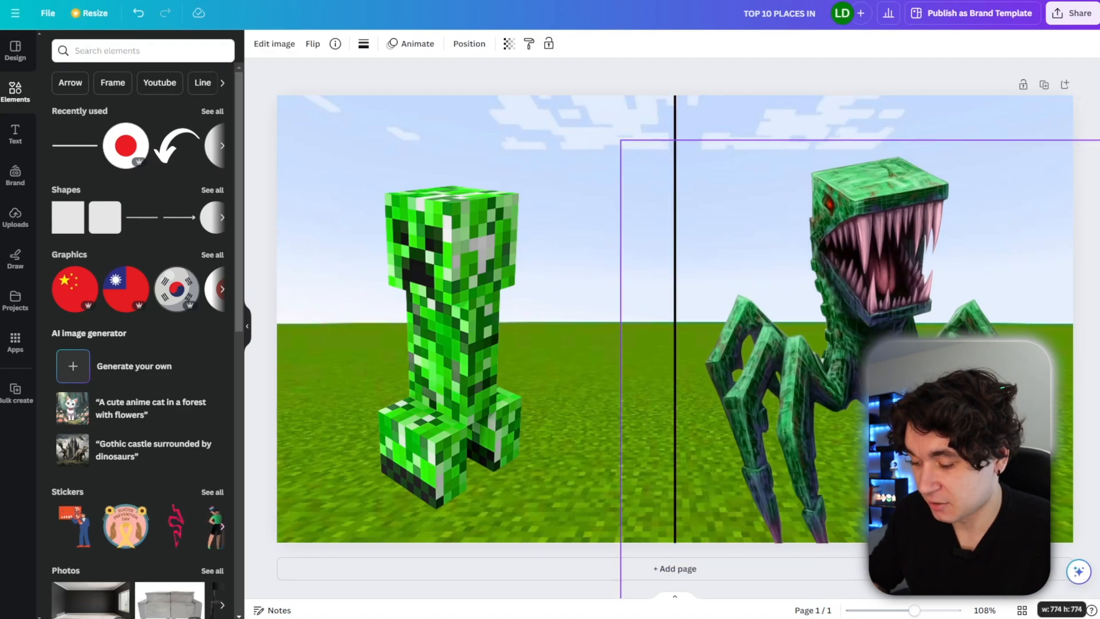
left_click_drag(621, 140, 551, 71)
left_click_drag(865, 255, 902, 324)
left_click(594, 474)
left_click_drag(646, 537, 724, 615)
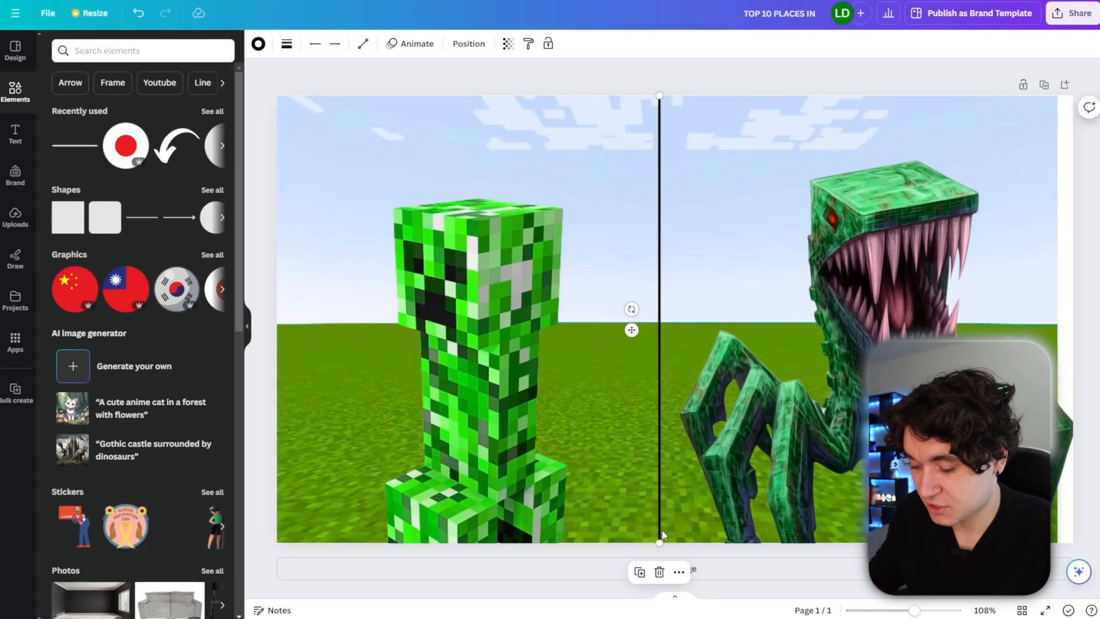
Delete the divider line and undo the deletion.
key("Delete")
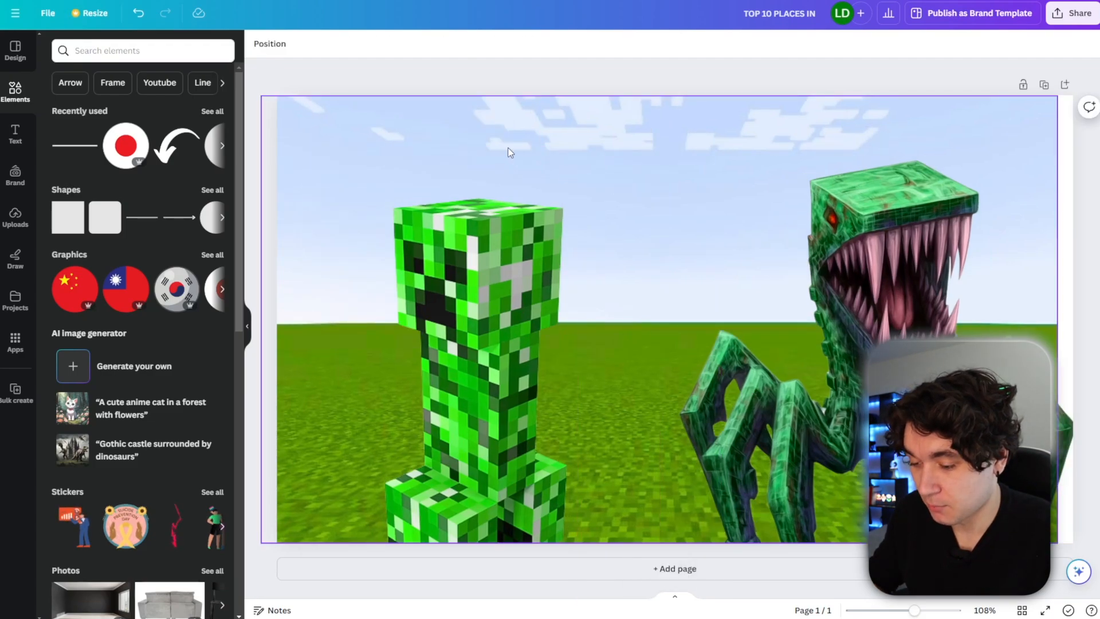
left_click(481, 136)
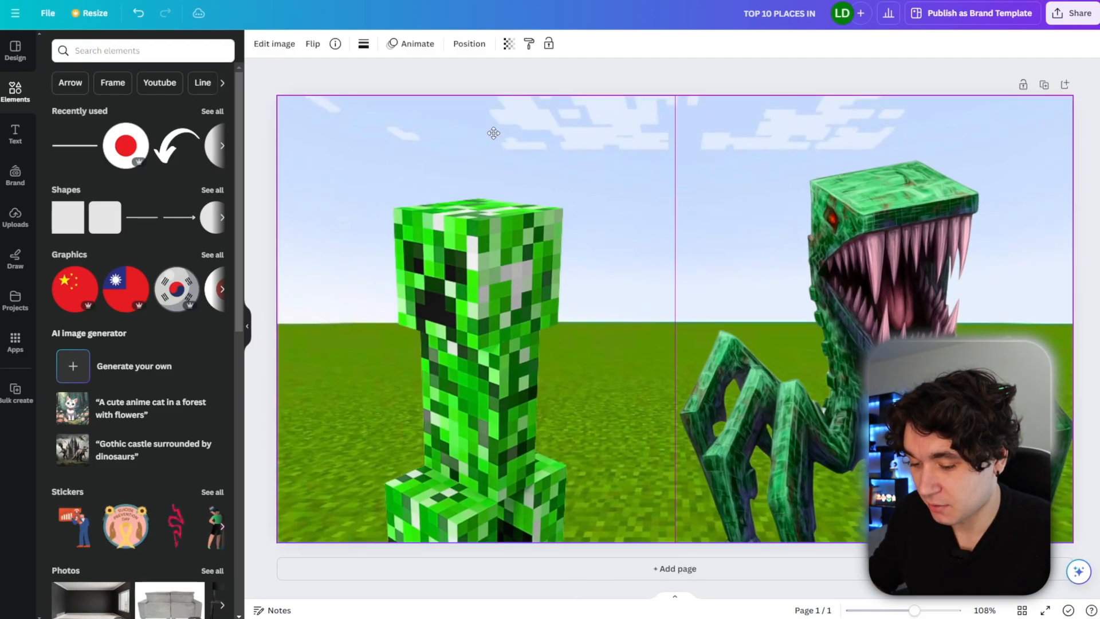
key("ctrl+z")
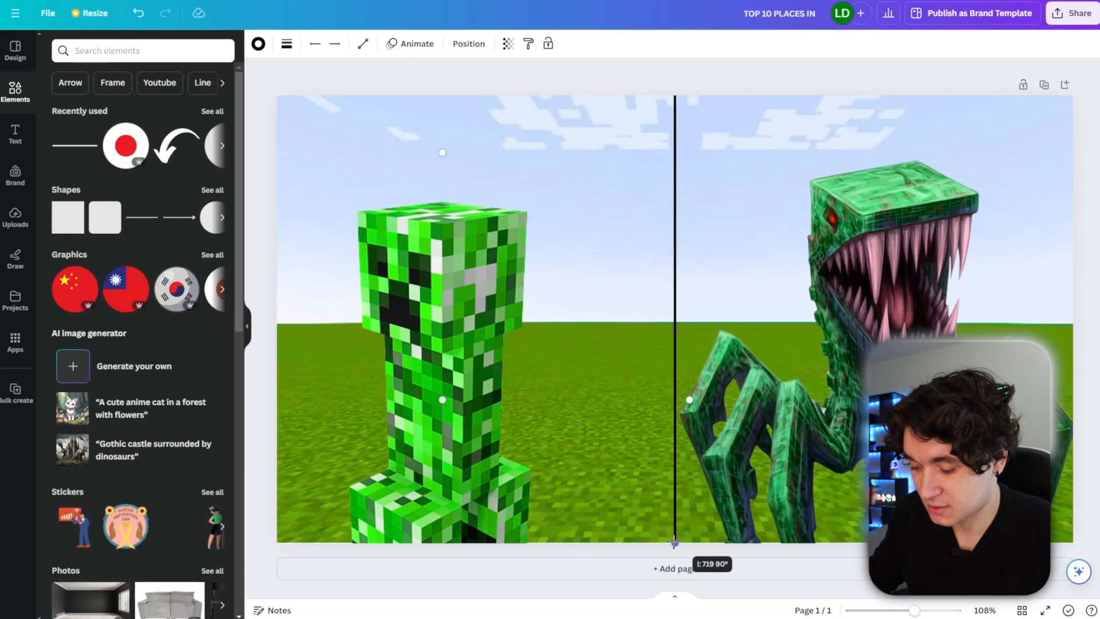
Move the creeper slightly right and give it a Drop shadow with intensity 35.
left_click_drag(441, 375, 493, 380)
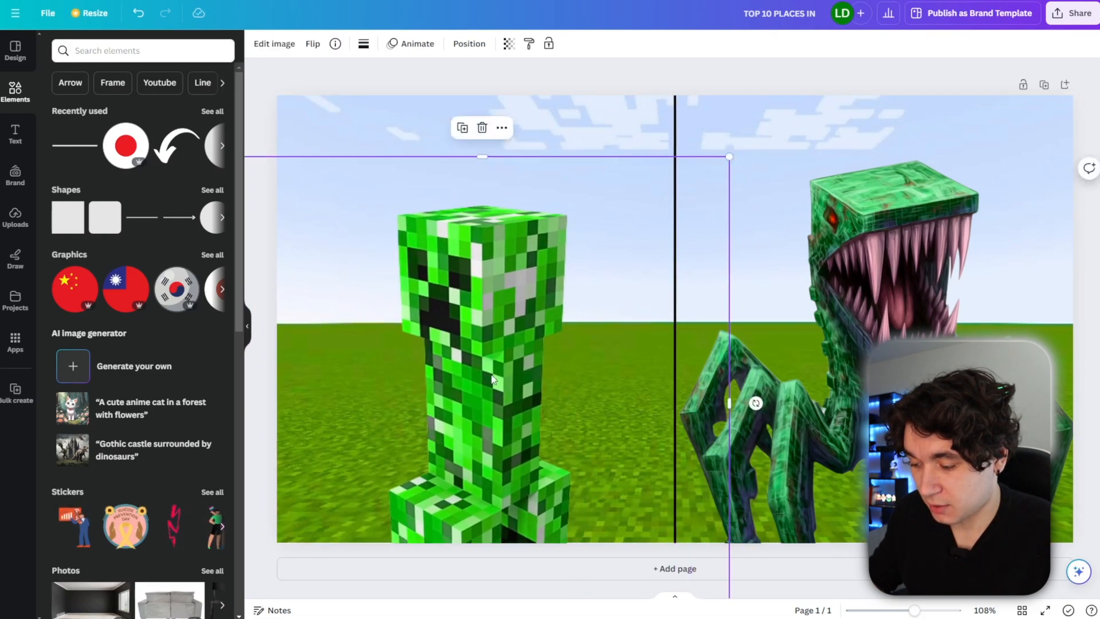
left_click(274, 44)
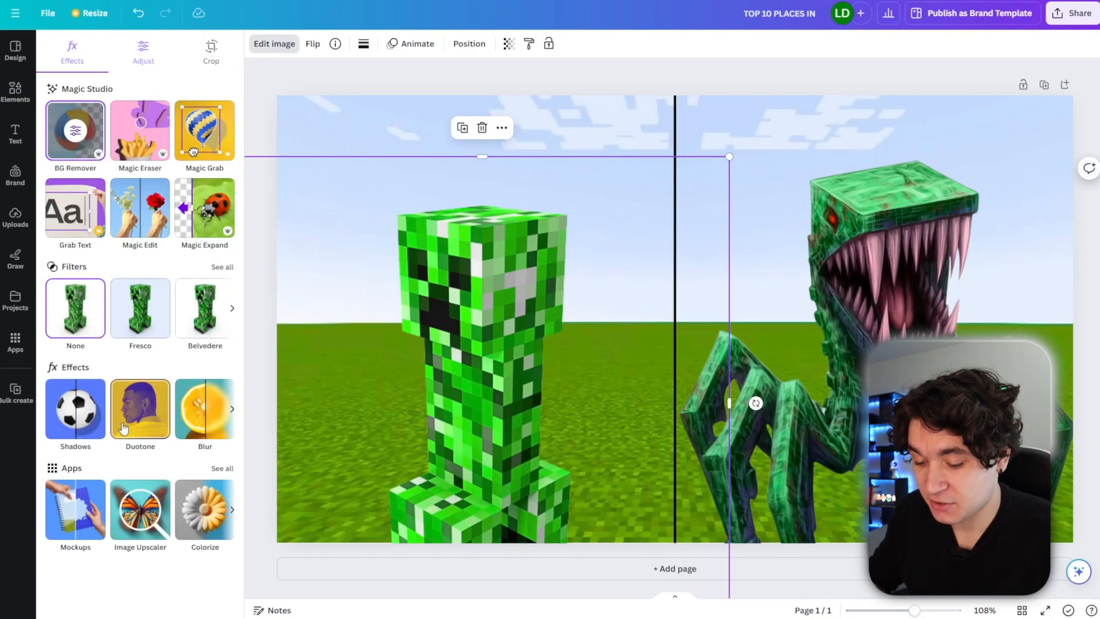
left_click(76, 420)
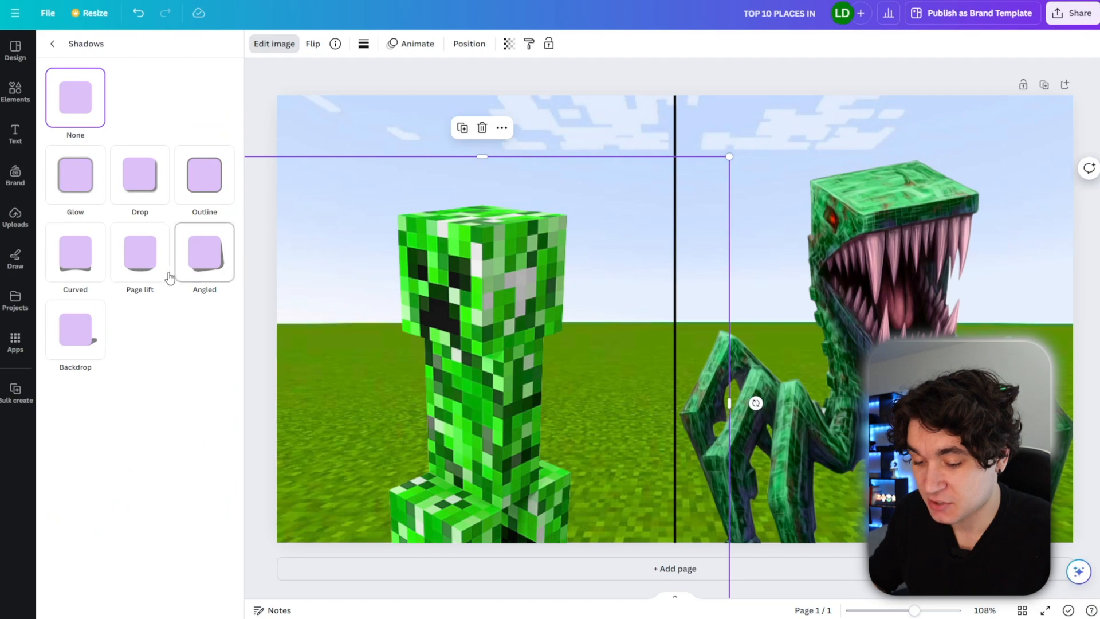
left_click(156, 183)
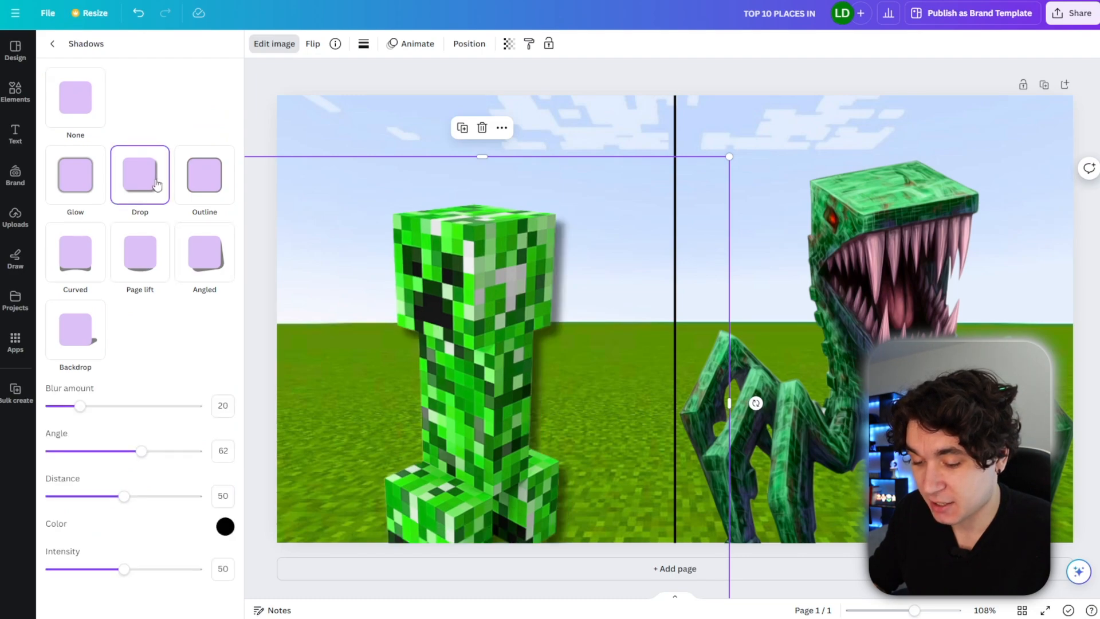
left_click(103, 570)
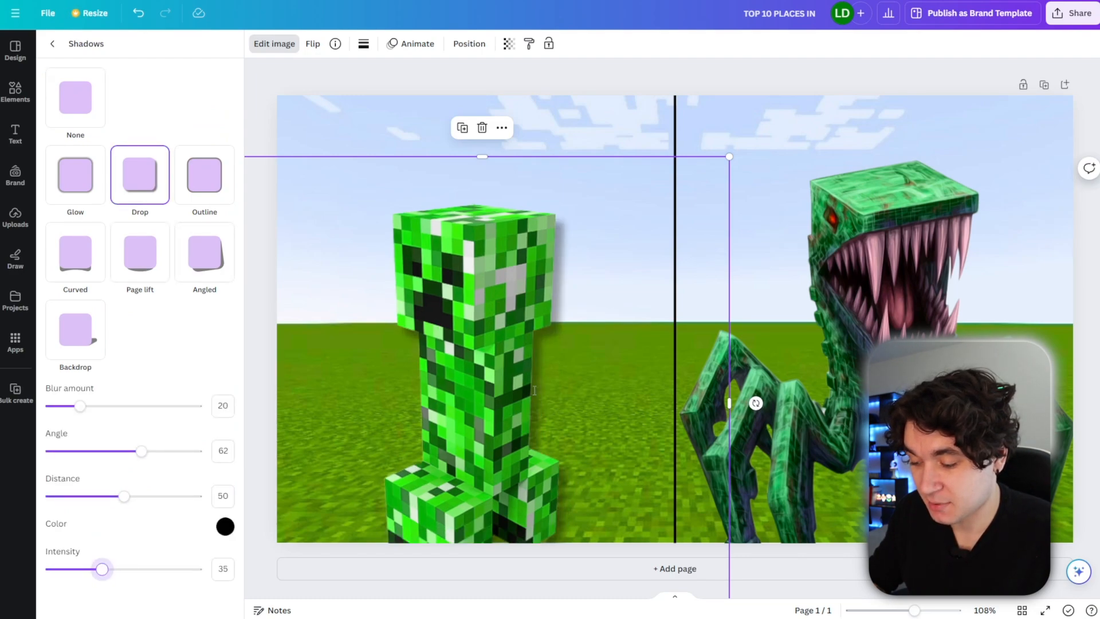
left_click(817, 273)
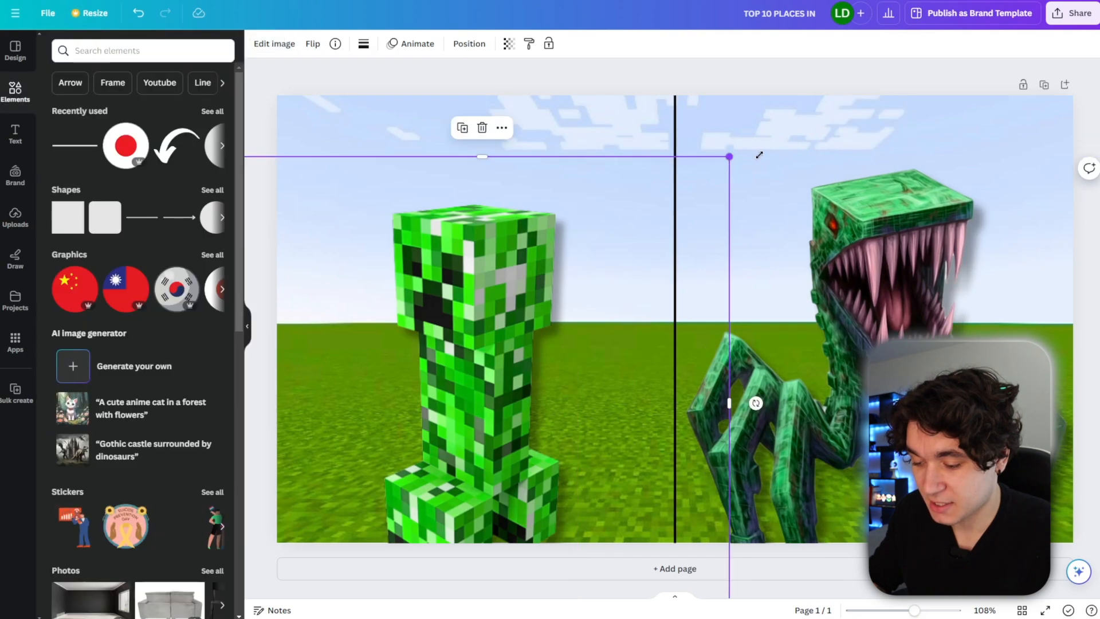
Reposition the creeper slightly lower and nudge the spider creature into place.
left_click_drag(729, 156, 763, 153)
left_click_drag(457, 281, 442, 301)
left_click_drag(856, 264, 859, 272)
left_click(528, 80)
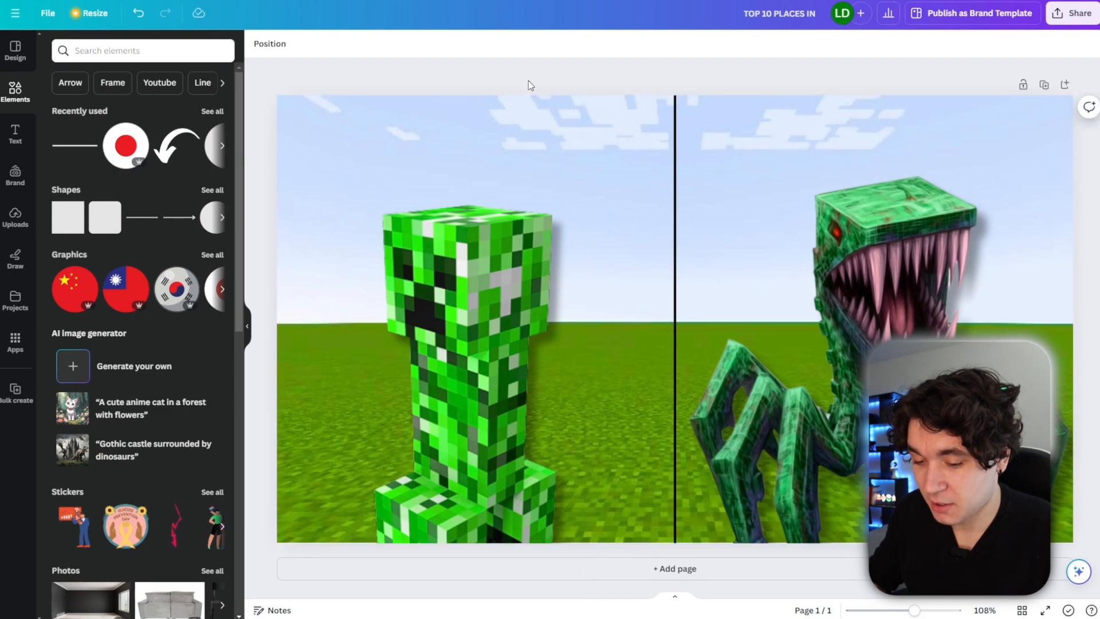
Add a heading text box reading "0.001%".
left_click(15, 132)
left_click(128, 198)
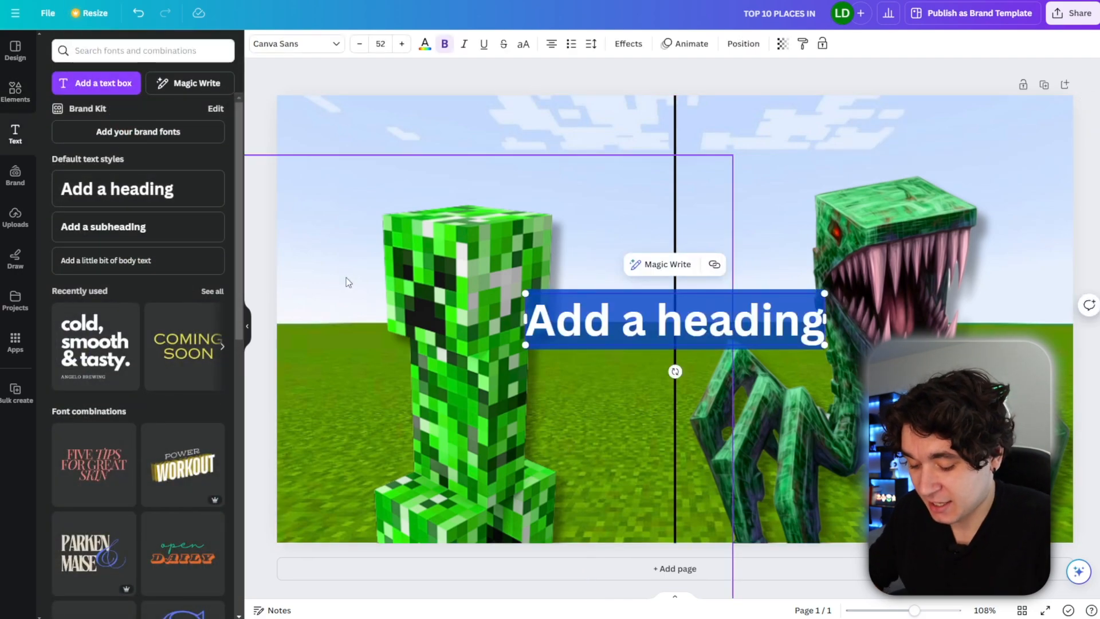
type("0.")
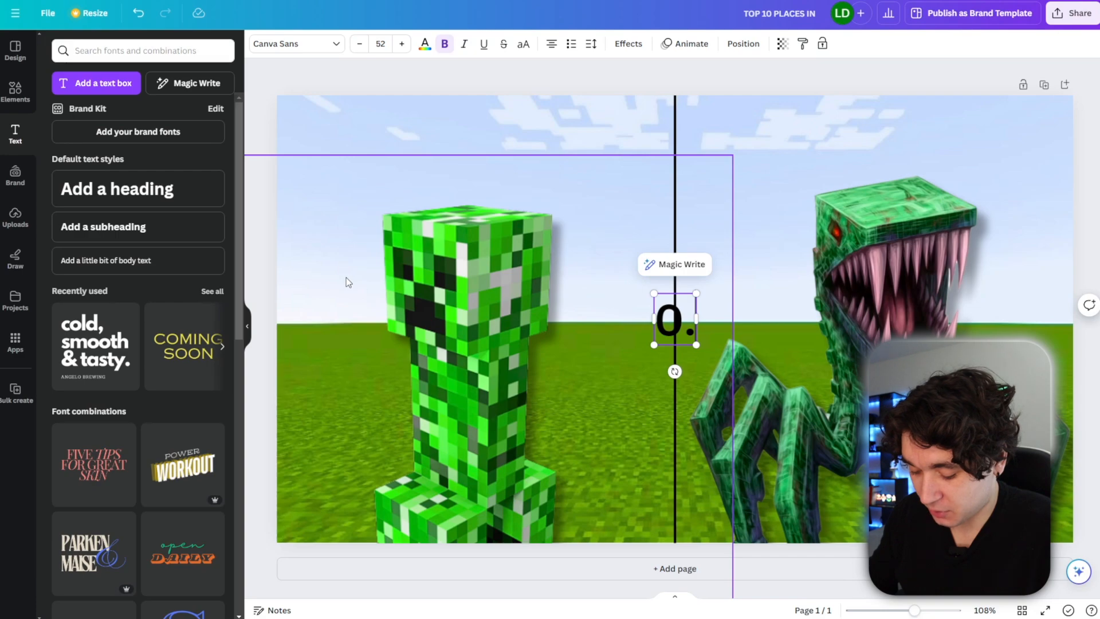
type("001%")
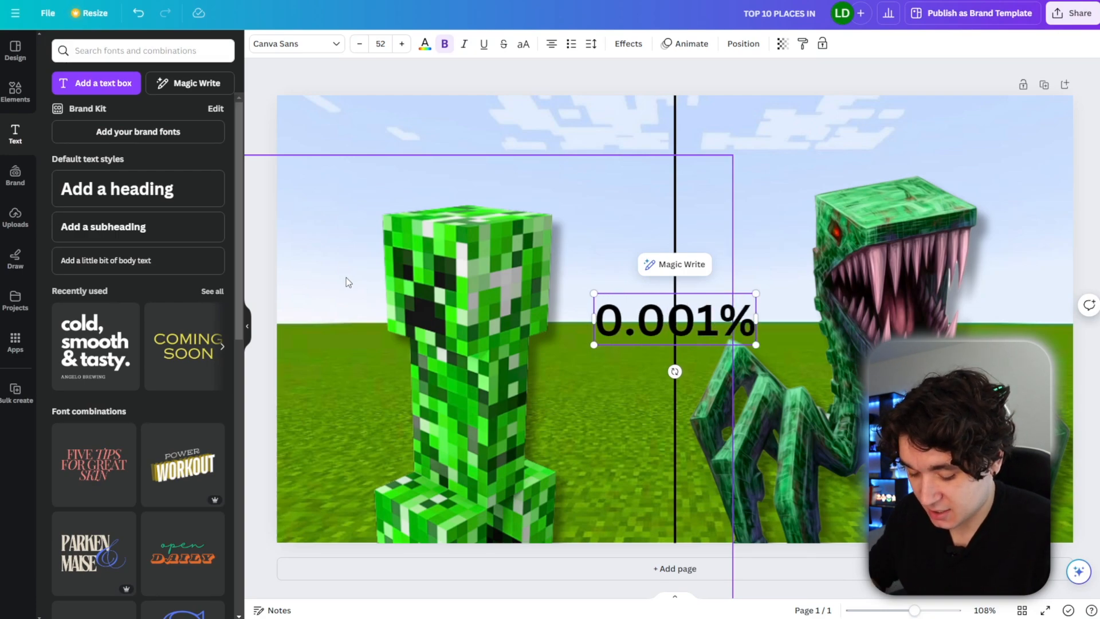
Color the whole percentage text bright yellow with a custom color.
key("ctrl+a")
left_click(425, 46)
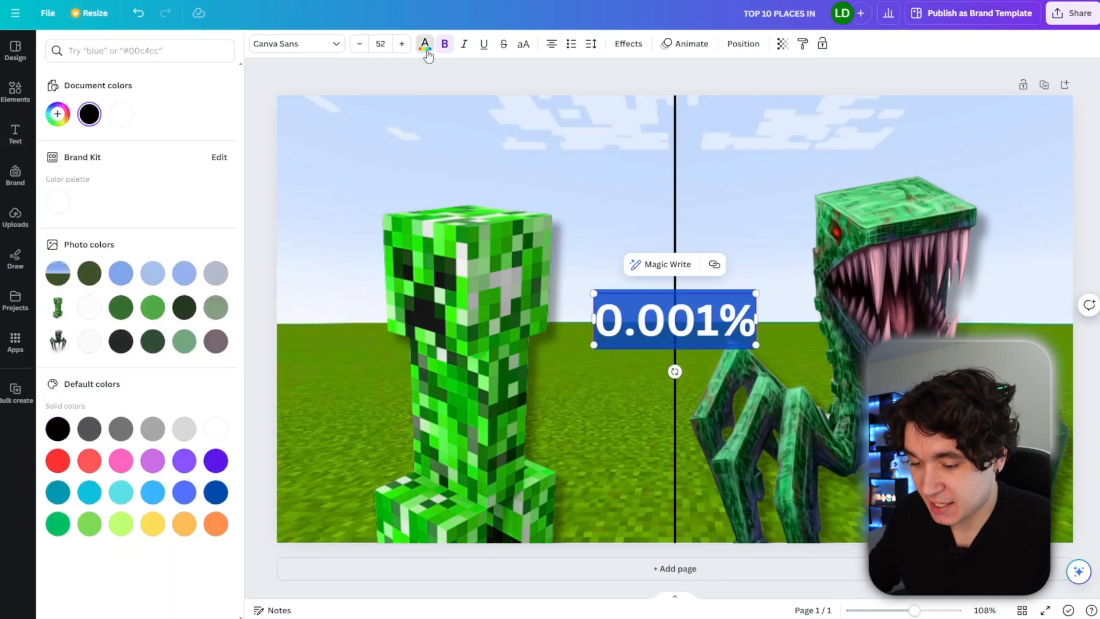
left_click(58, 114)
left_click(85, 214)
left_click_drag(188, 174, 334, 79)
Enlarge the percentage text above the creeper and tighten its letter spacing to -70.
left_click_drag(593, 292, 413, 182)
left_click_drag(522, 291, 423, 184)
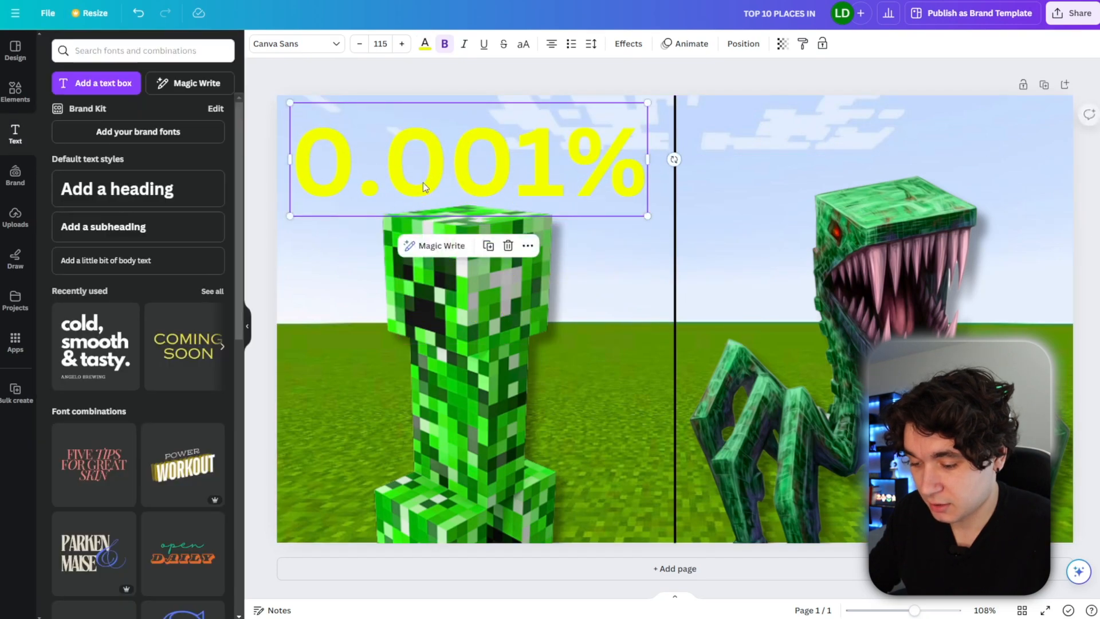
left_click(591, 44)
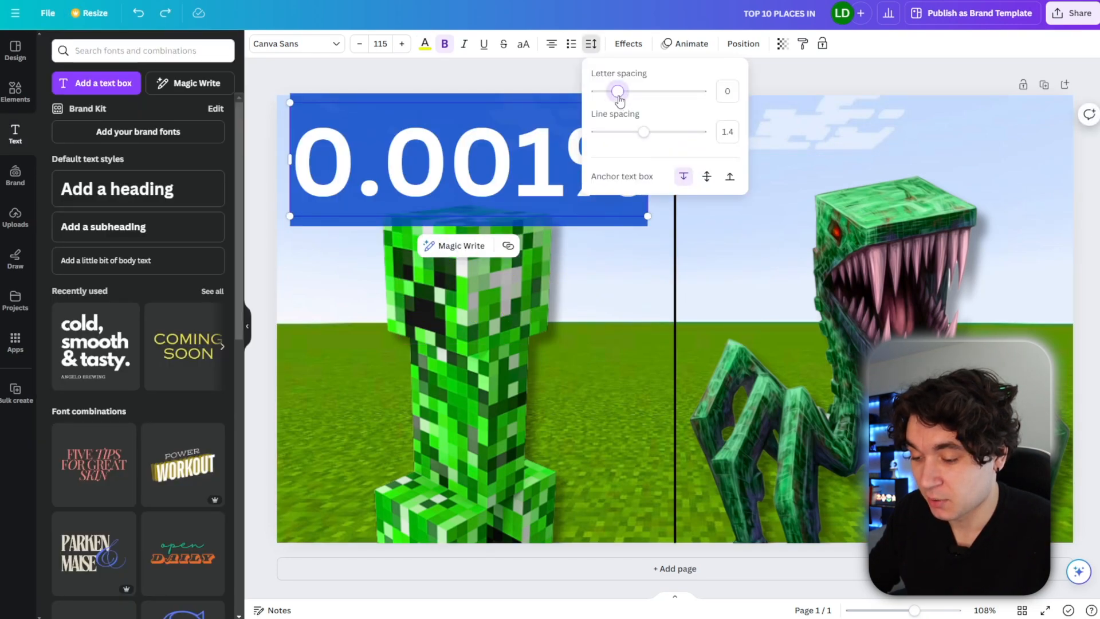
left_click_drag(618, 98, 612, 99)
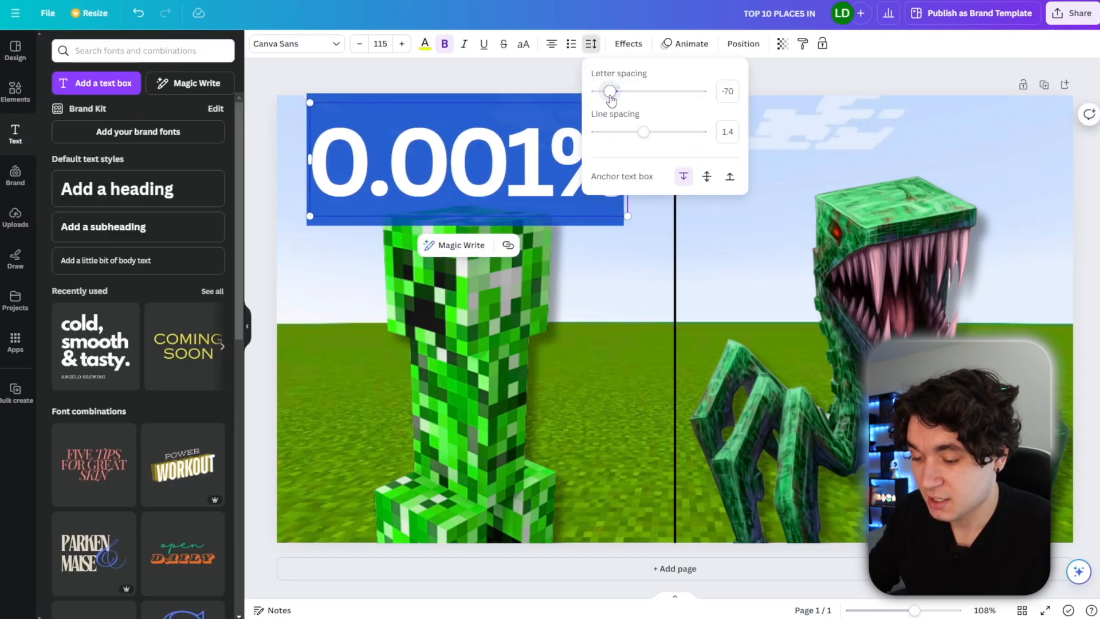
Apply a black Outline effect to the percentage text with thickness 74.
left_click(629, 44)
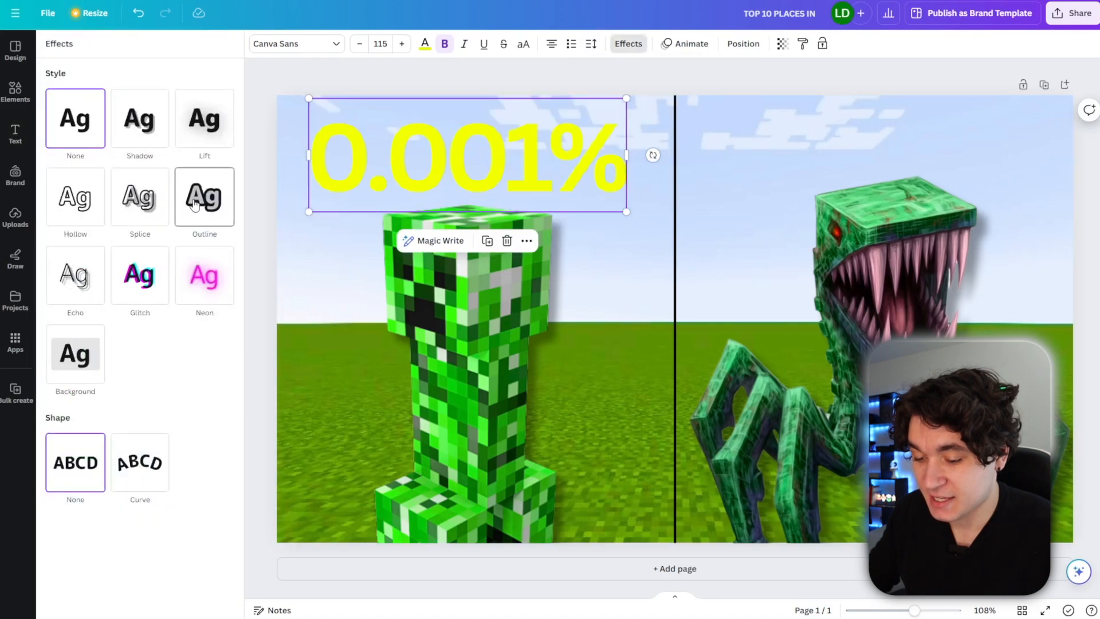
left_click(195, 205)
left_click(225, 299)
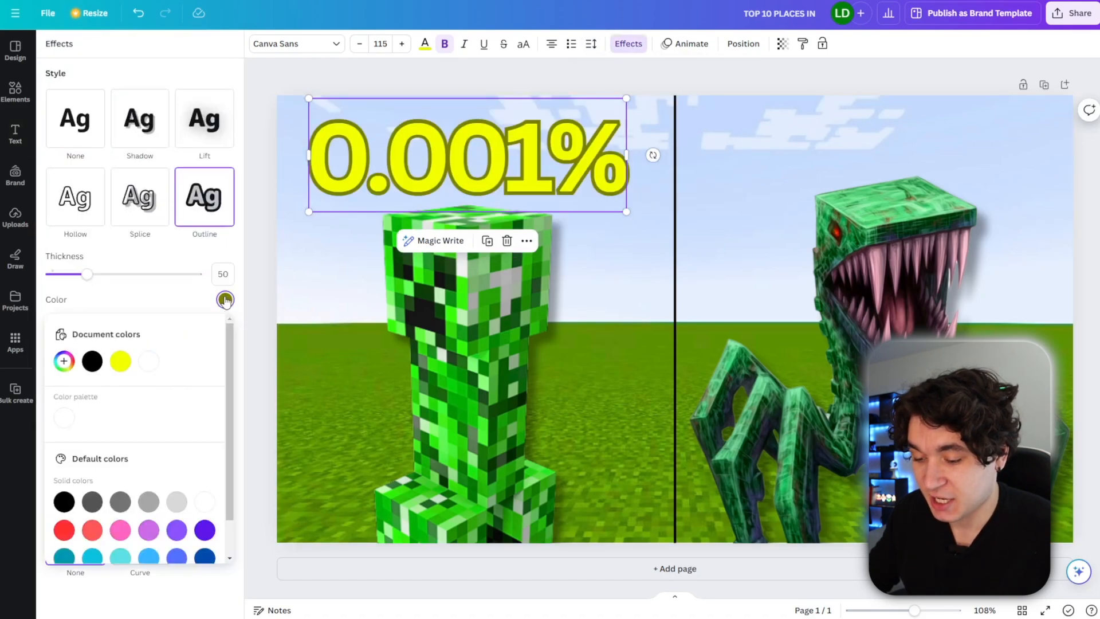
left_click(92, 360)
left_click_drag(89, 277, 106, 278)
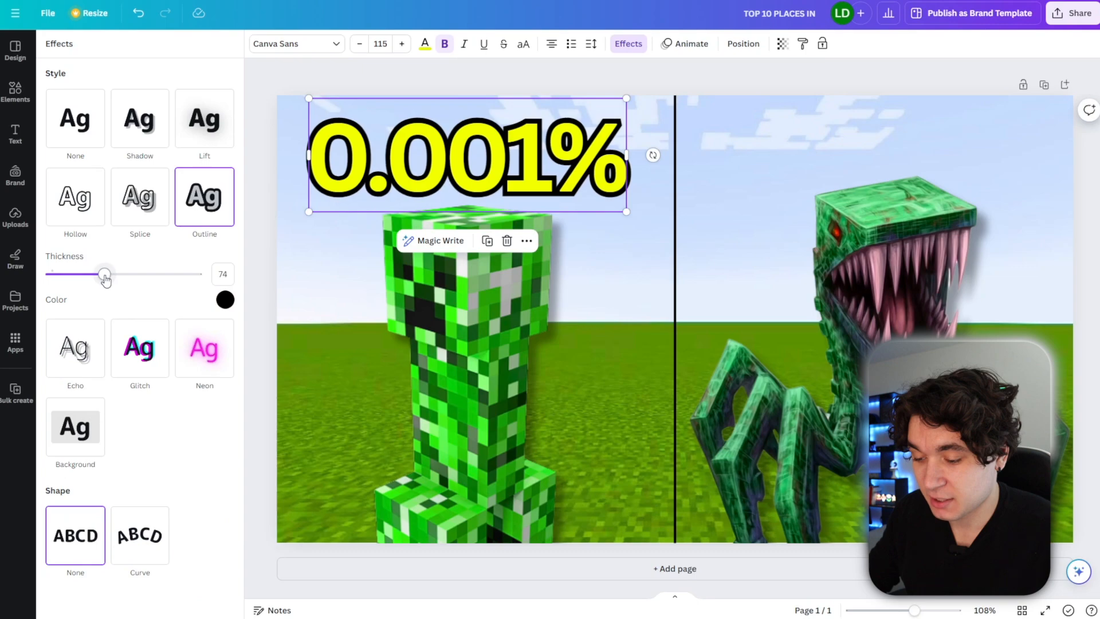
Duplicate the percentage text, move the copy above the spider creature, and change it to "99.99%".
left_click_drag(511, 157, 515, 157)
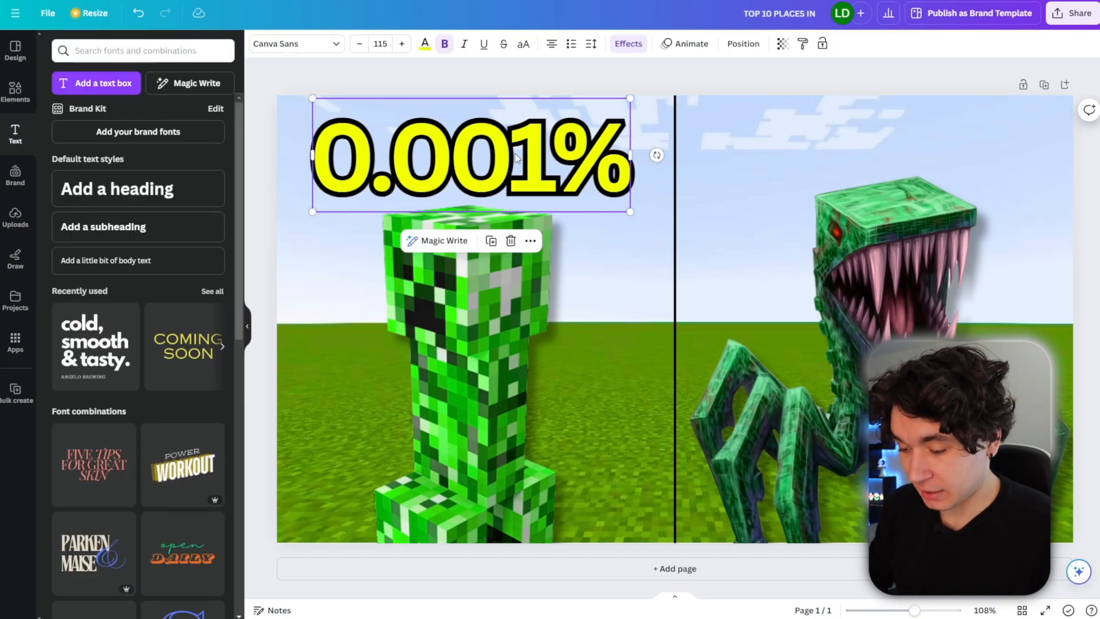
key("ctrl+d")
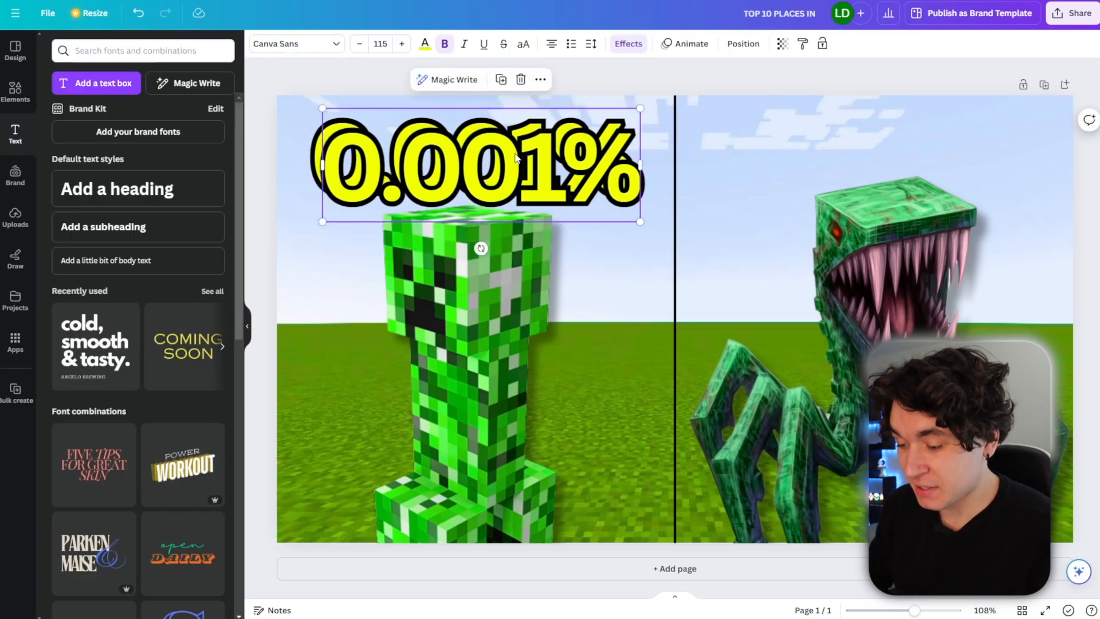
left_click_drag(515, 156, 918, 133)
double_click(919, 133)
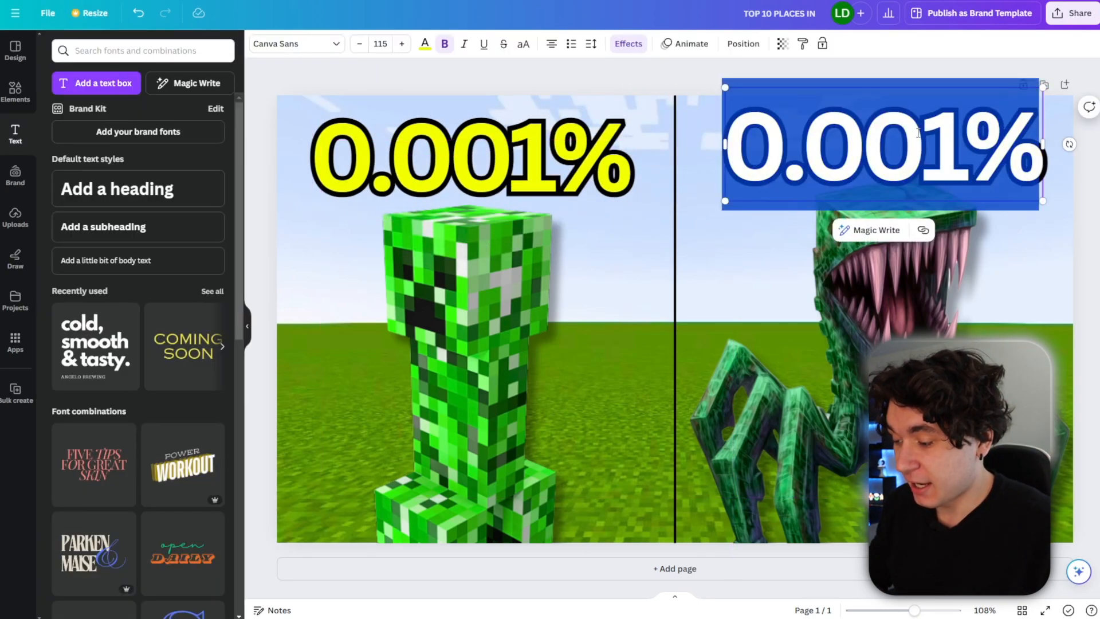
double_click(971, 137)
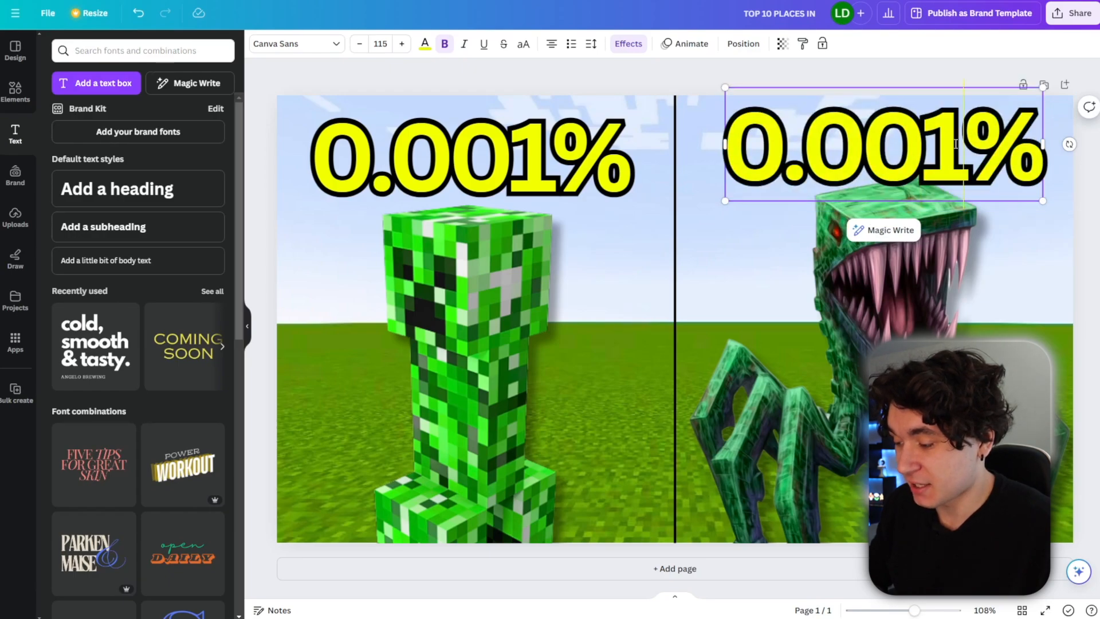
left_click_drag(955, 144, 741, 138)
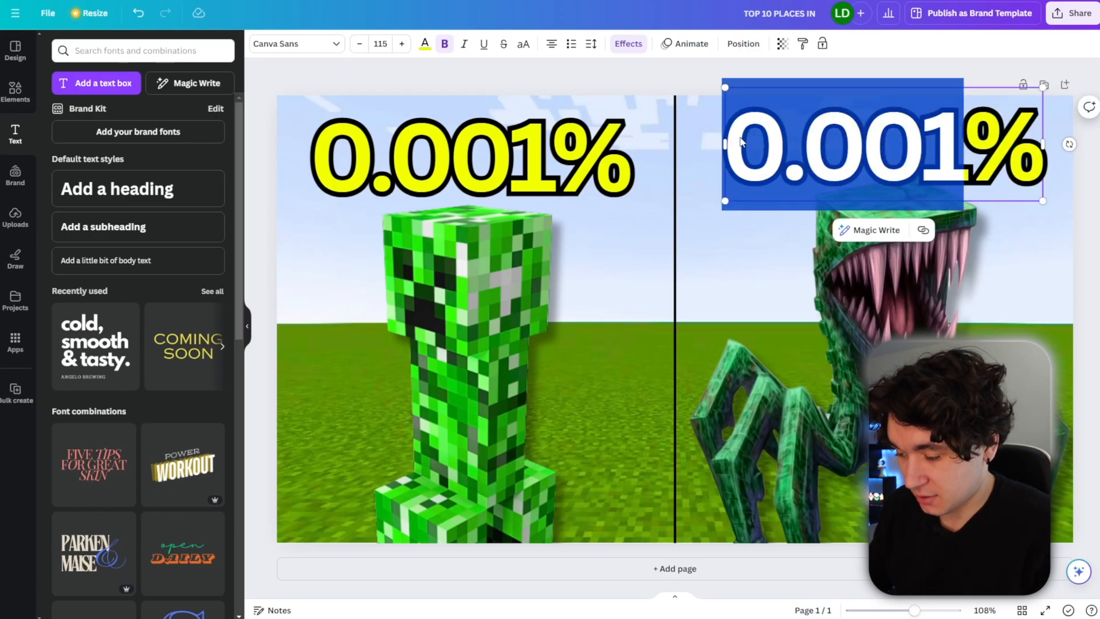
type("99.99")
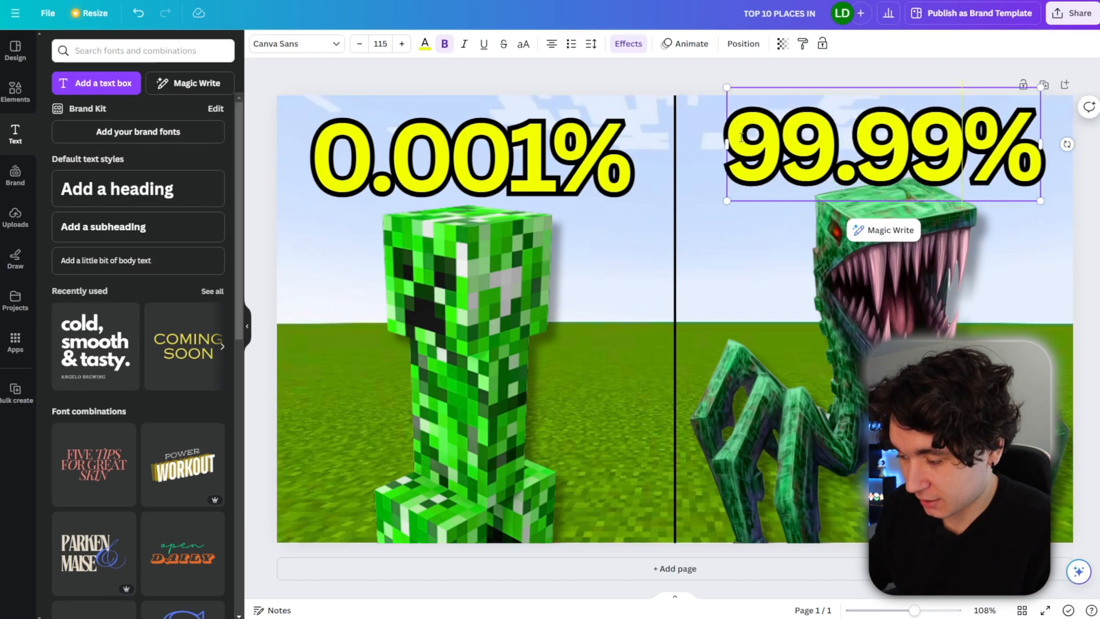
Move the spider creature slightly down.
left_click(717, 72)
left_click(824, 232)
left_click_drag(860, 279, 861, 288)
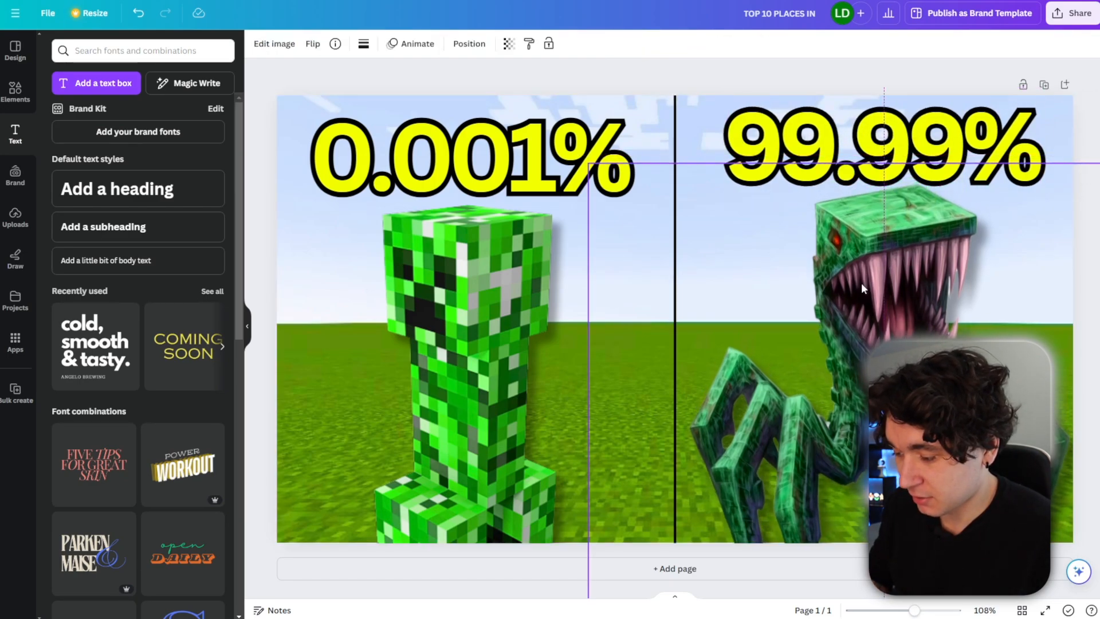
left_click(669, 83)
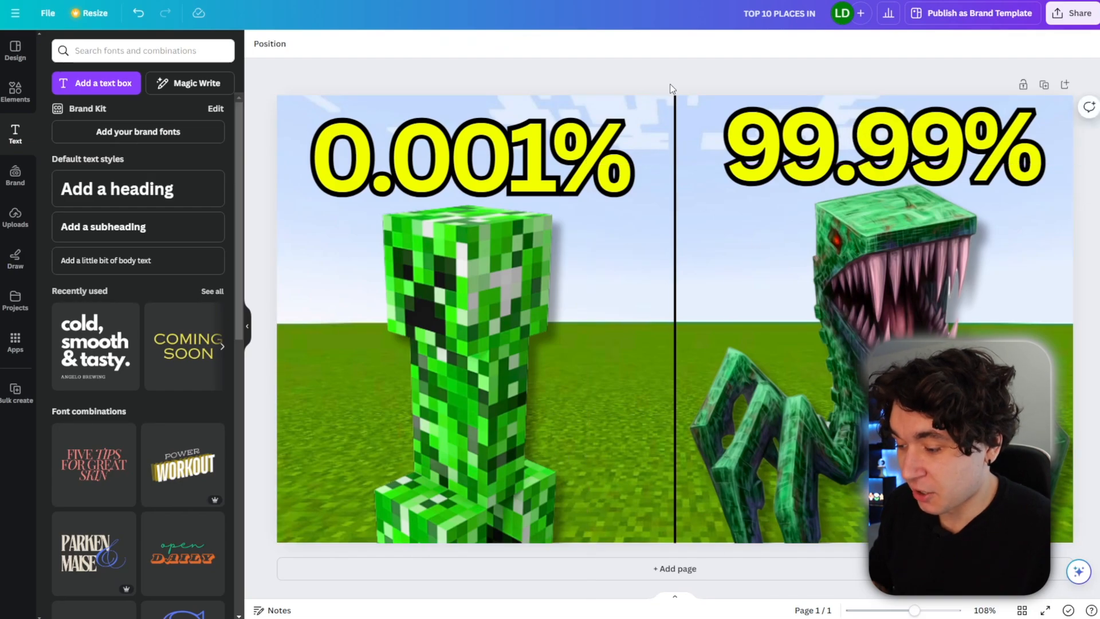
Fine-tune the positions of the spider creature and the creeper with small nudges.
scroll(655, 75, "down", 5)
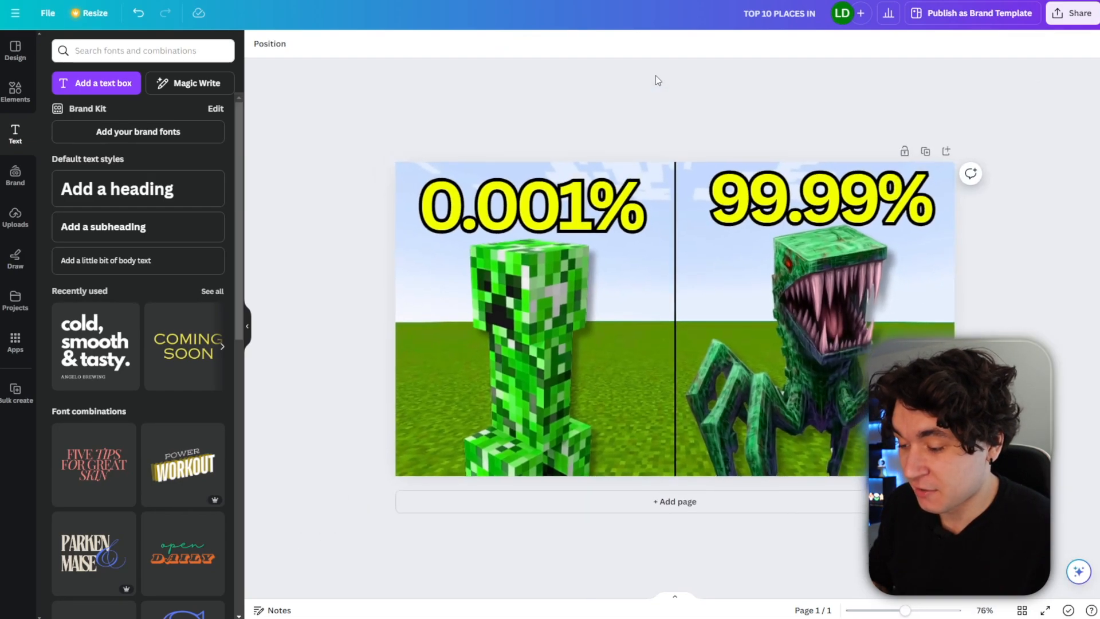
scroll(656, 75, "down", 1)
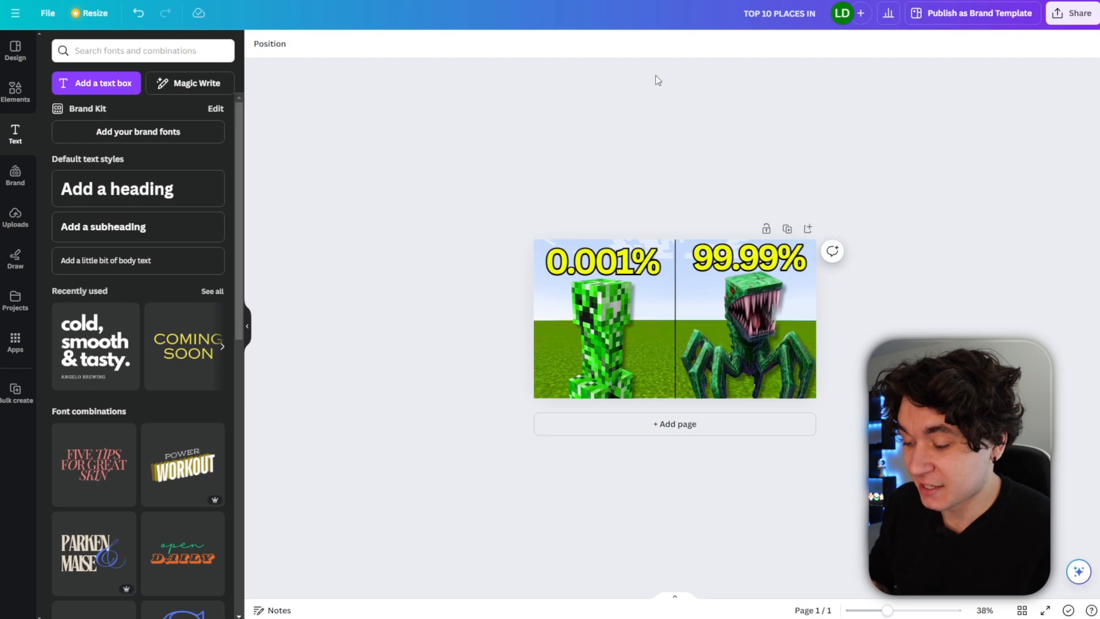
left_click_drag(745, 333, 741, 335)
left_click(623, 349)
left_click_drag(622, 349, 631, 349)
left_click(522, 207)
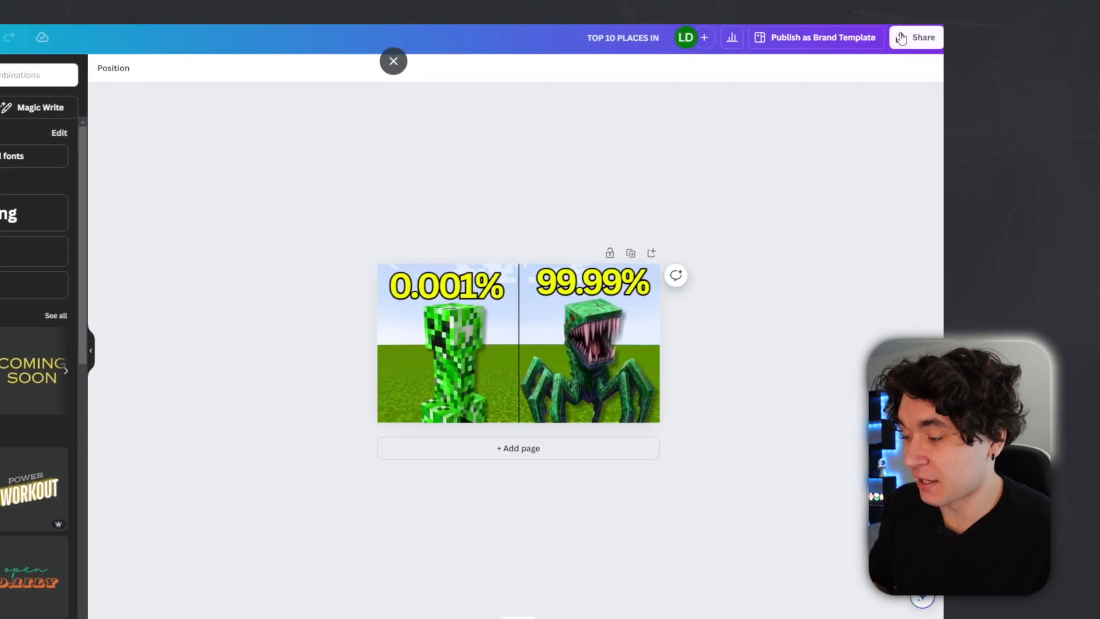
Open the download options for the design and set the file type to JPG.
left_click(1072, 12)
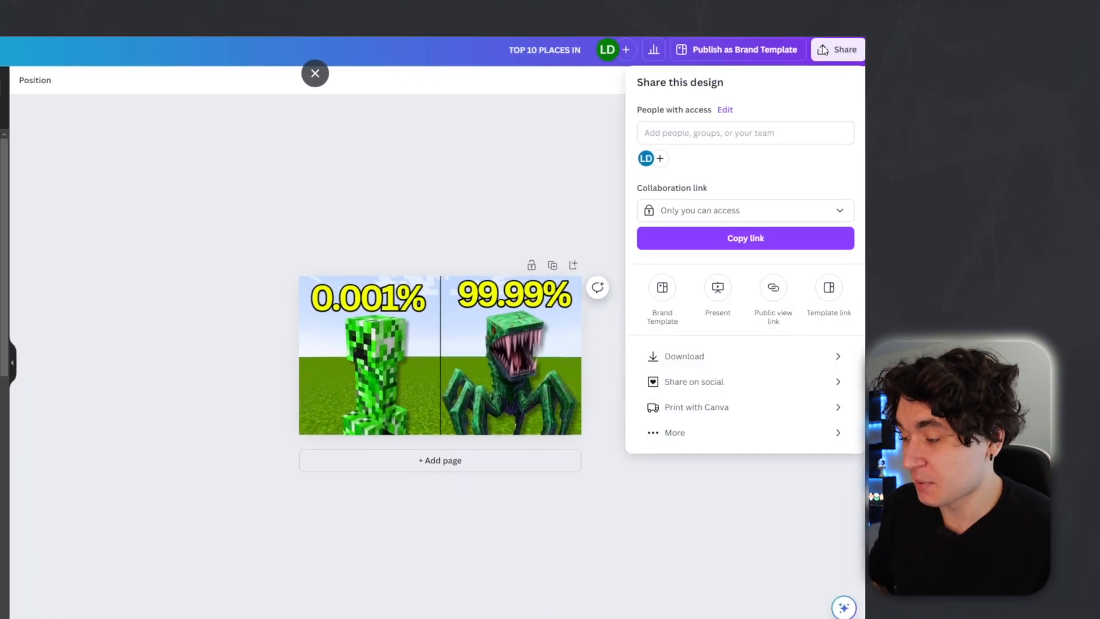
left_click(658, 362)
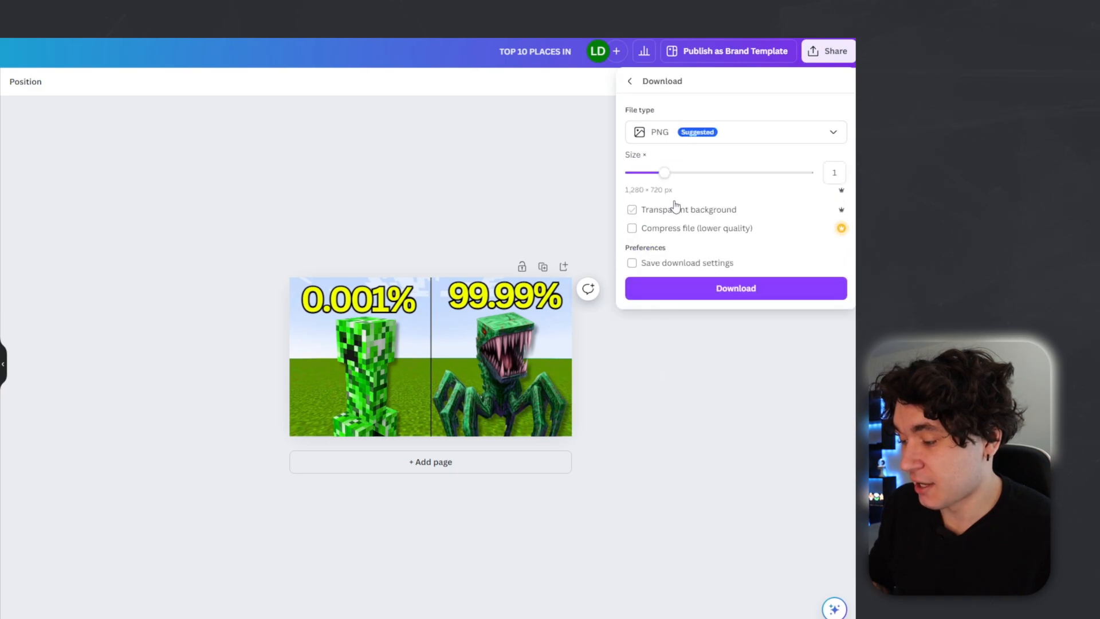
left_click(661, 141)
left_click(659, 166)
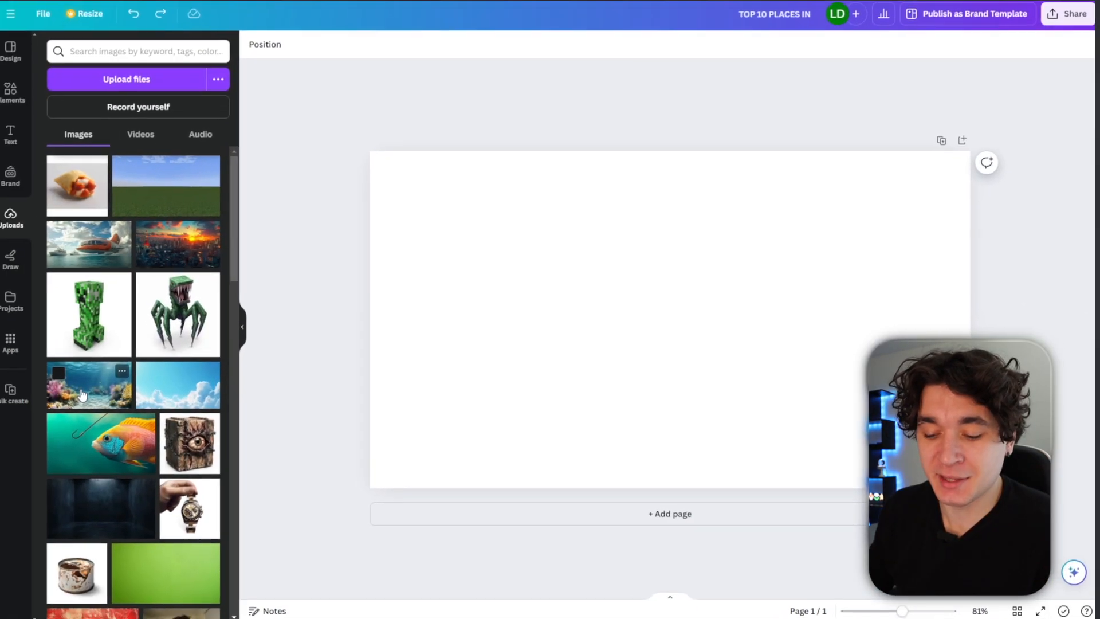
Add the underwater coral reef image and the hooked fish image from uploads to a new design.
left_click(94, 384)
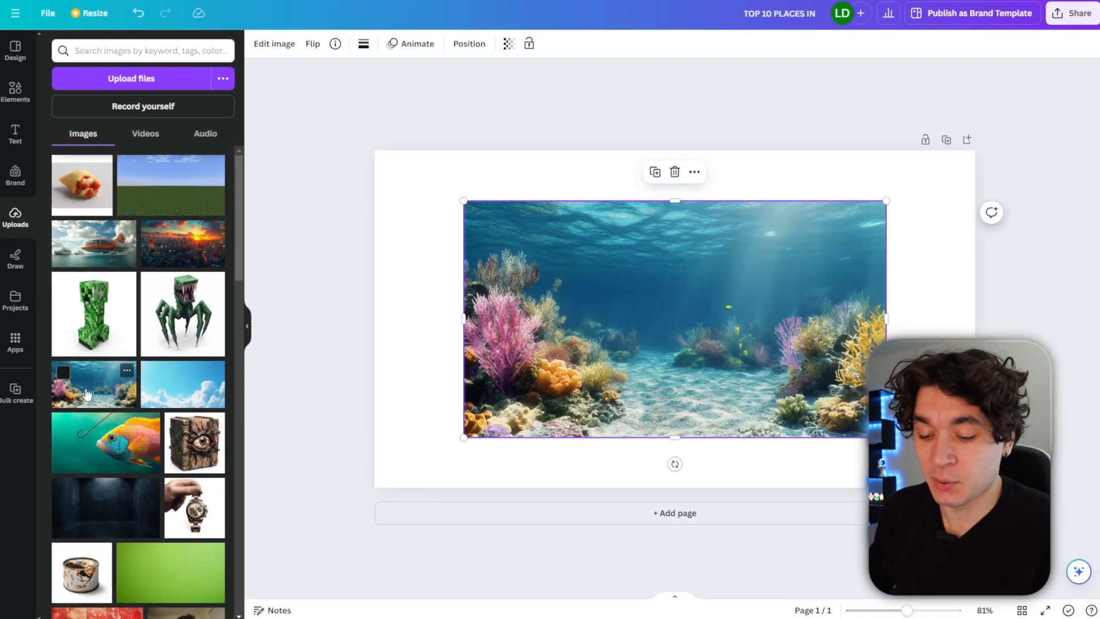
left_click(111, 457)
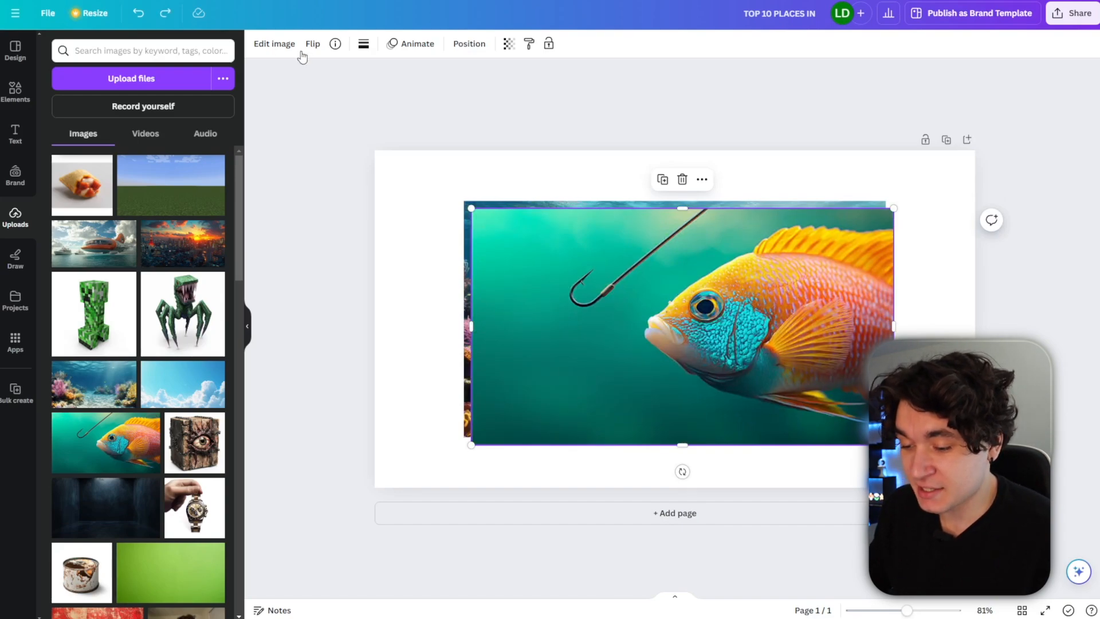
Apply a whole-image Blur at intensity 41 to the coral reef background.
left_click(275, 44)
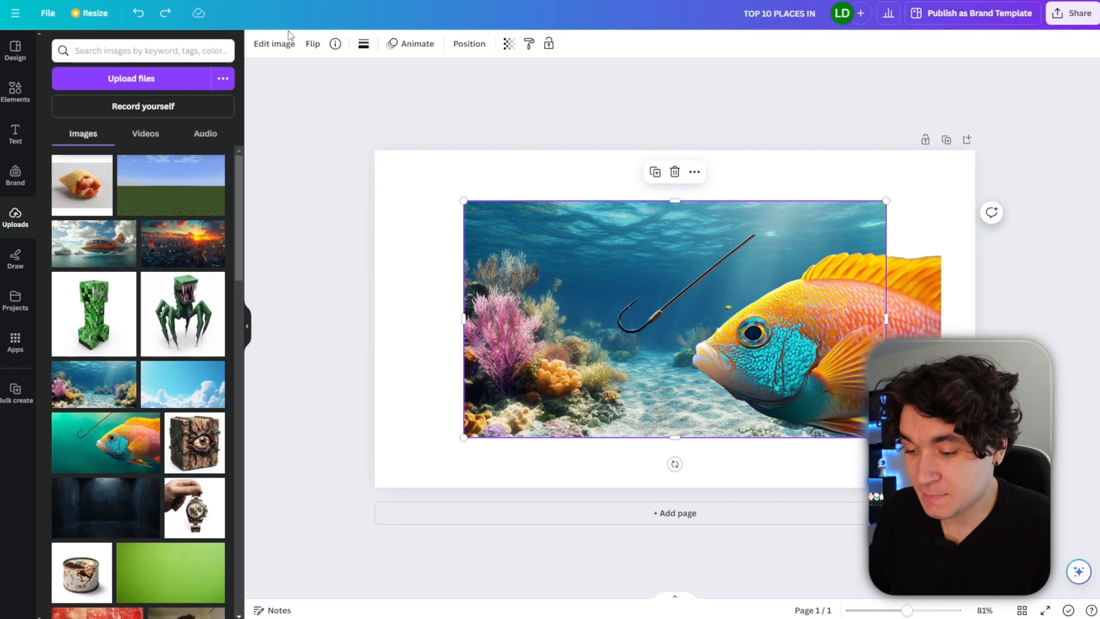
left_click(279, 44)
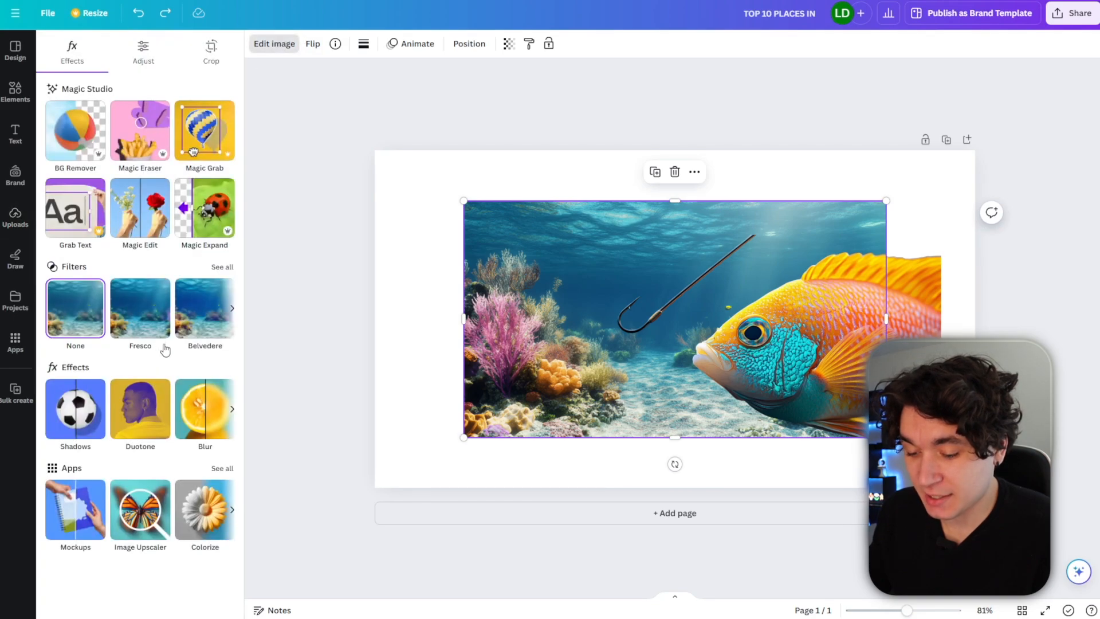
left_click(192, 422)
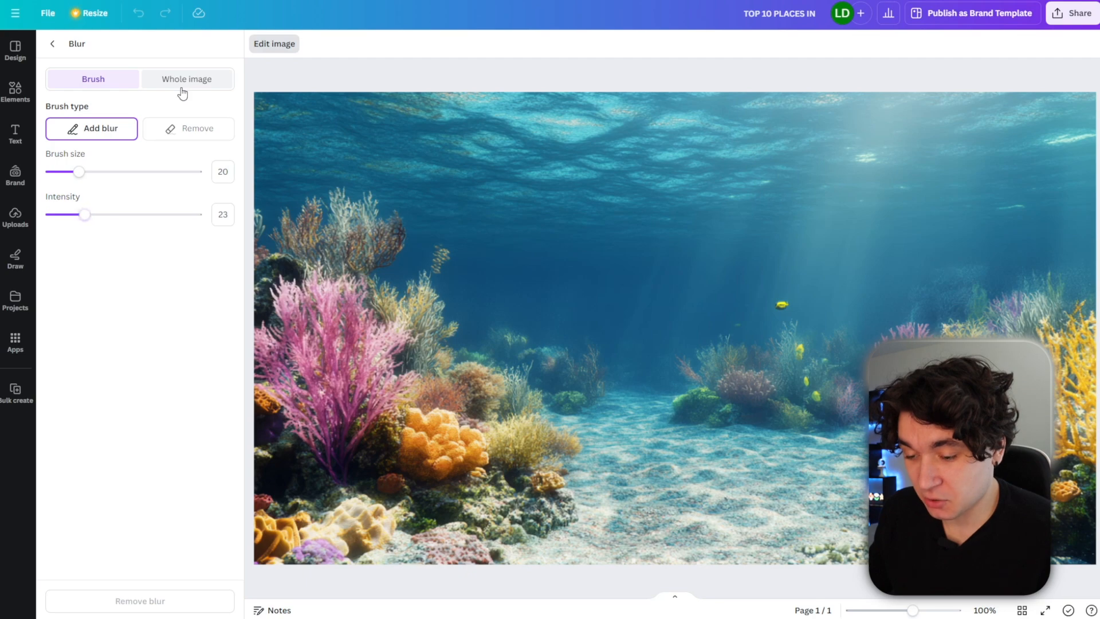
left_click(182, 80)
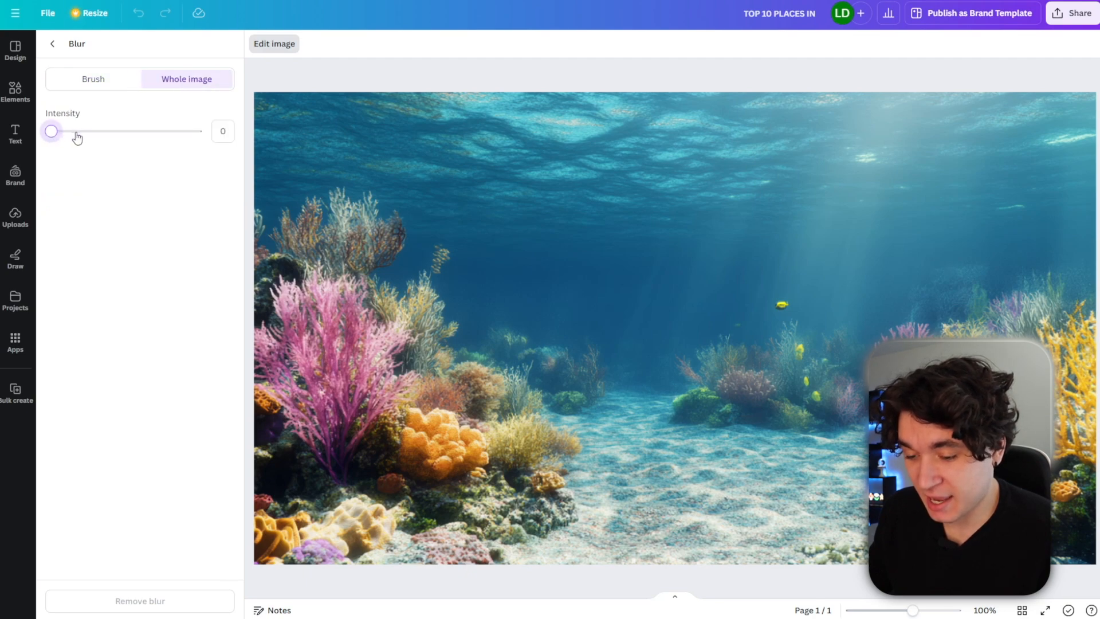
left_click(108, 133)
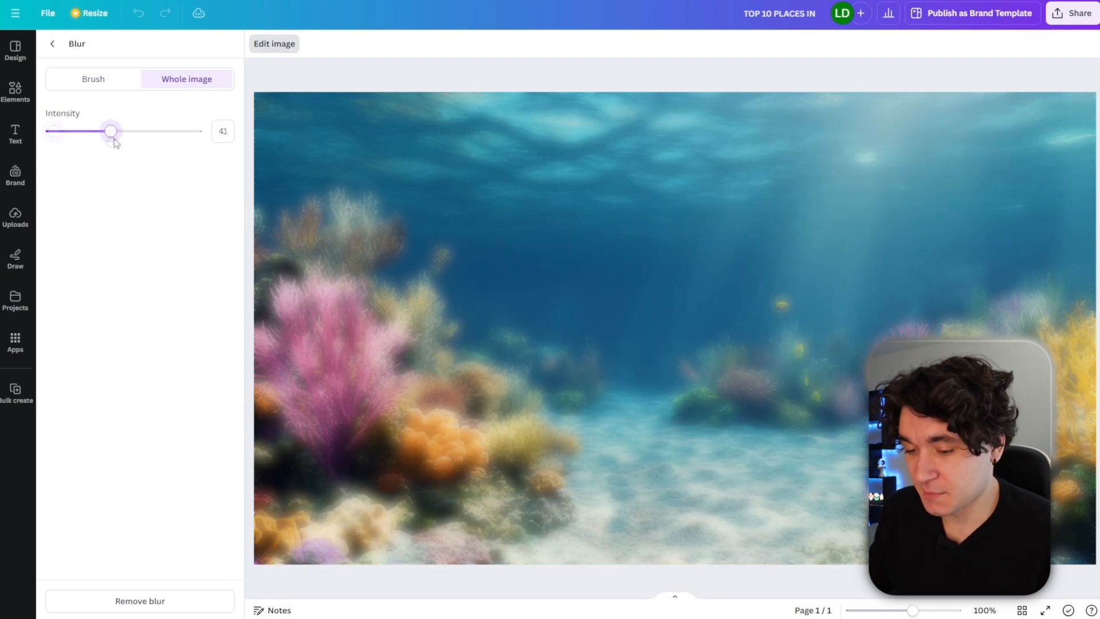
left_click(51, 45)
Resize the blurred reef image to fill the entire page.
left_click_drag(579, 289, 439, 208)
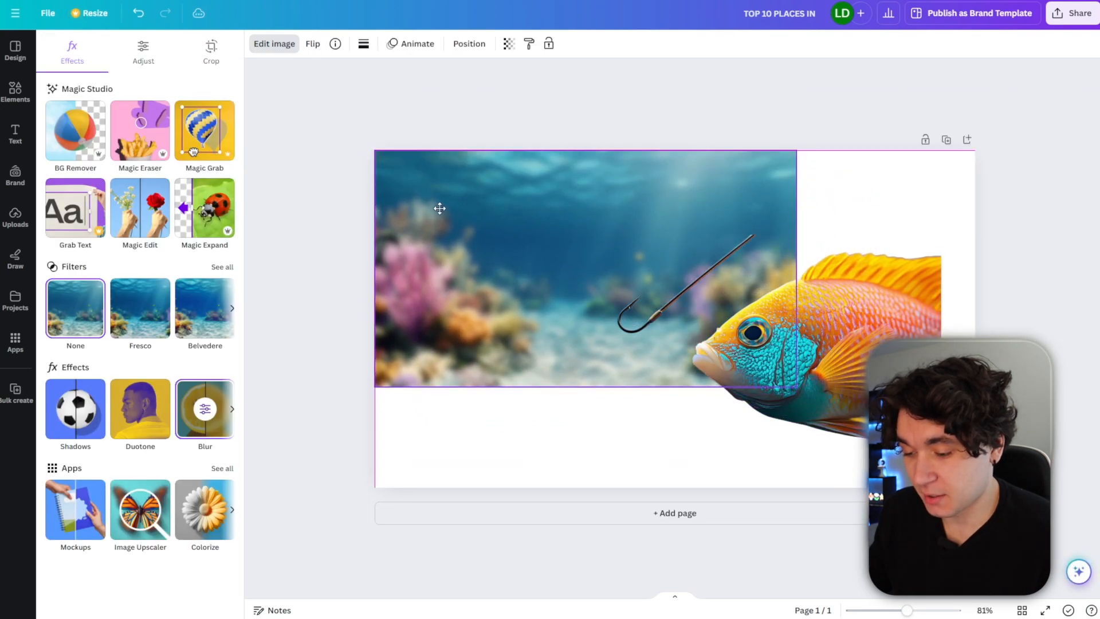
left_click_drag(796, 387, 971, 485)
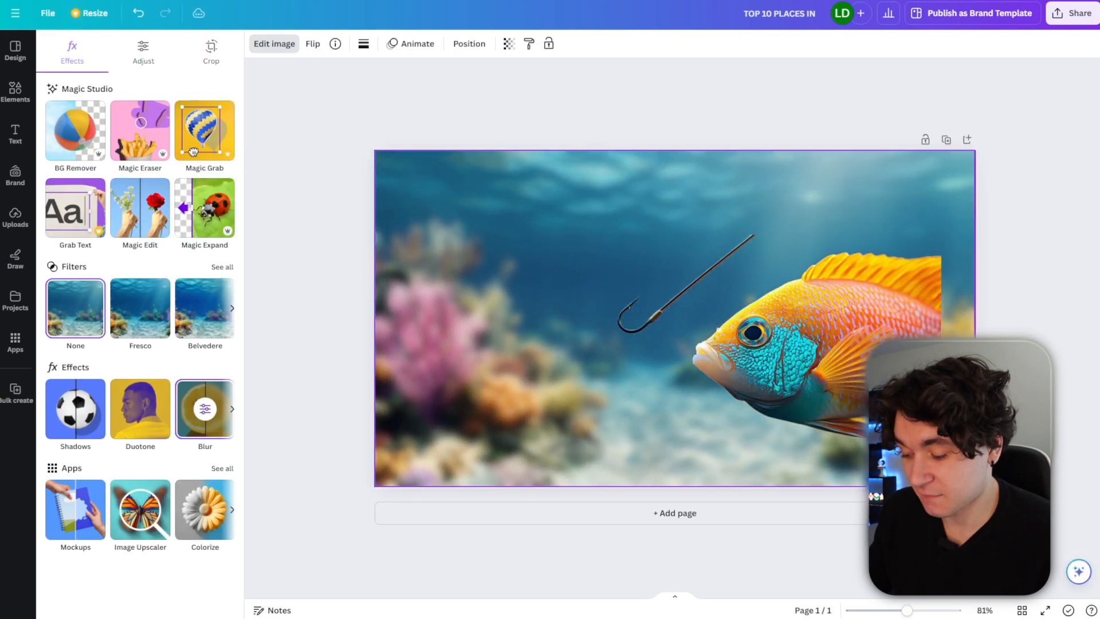
left_click_drag(971, 484, 975, 487)
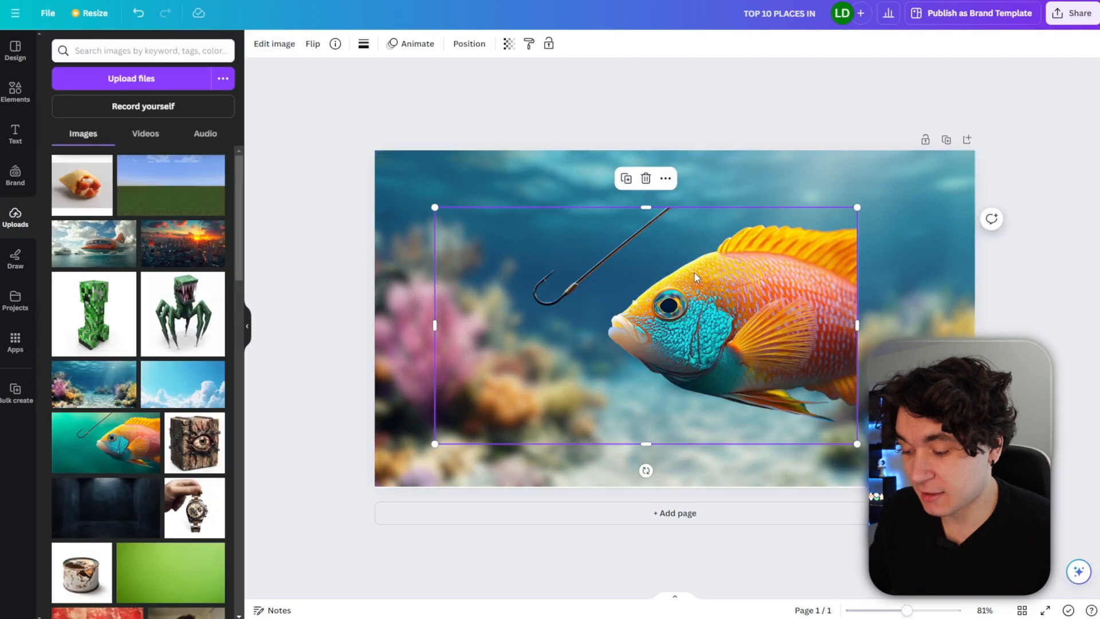
Flip the fish horizontally and move it to the upper-left of the page.
left_click_drag(696, 276, 749, 292)
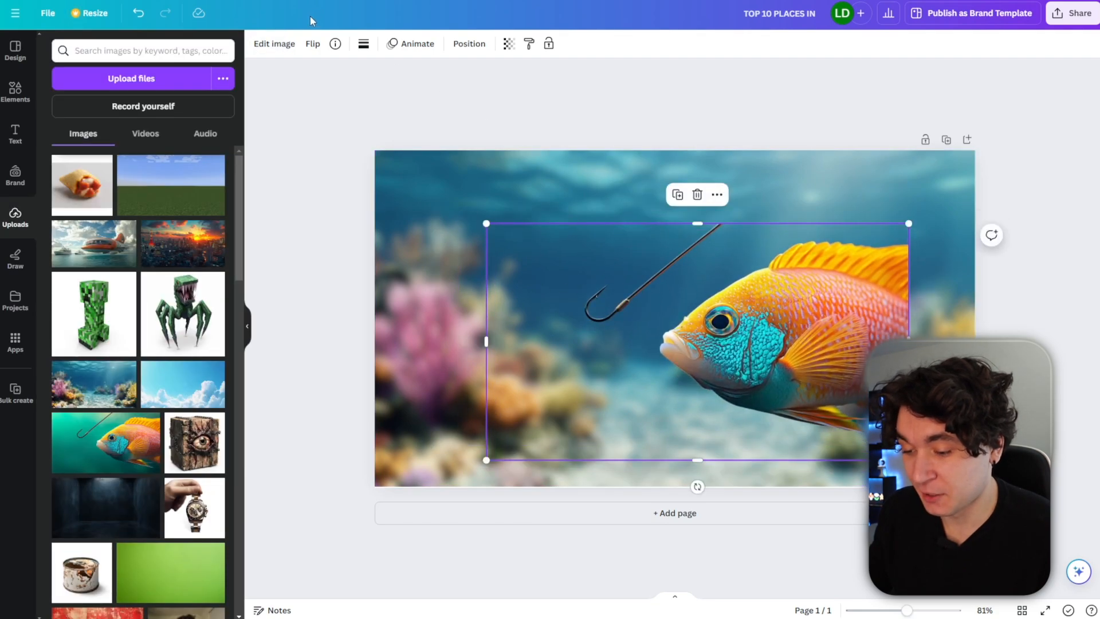
left_click(313, 46)
left_click(319, 74)
left_click_drag(671, 344, 559, 269)
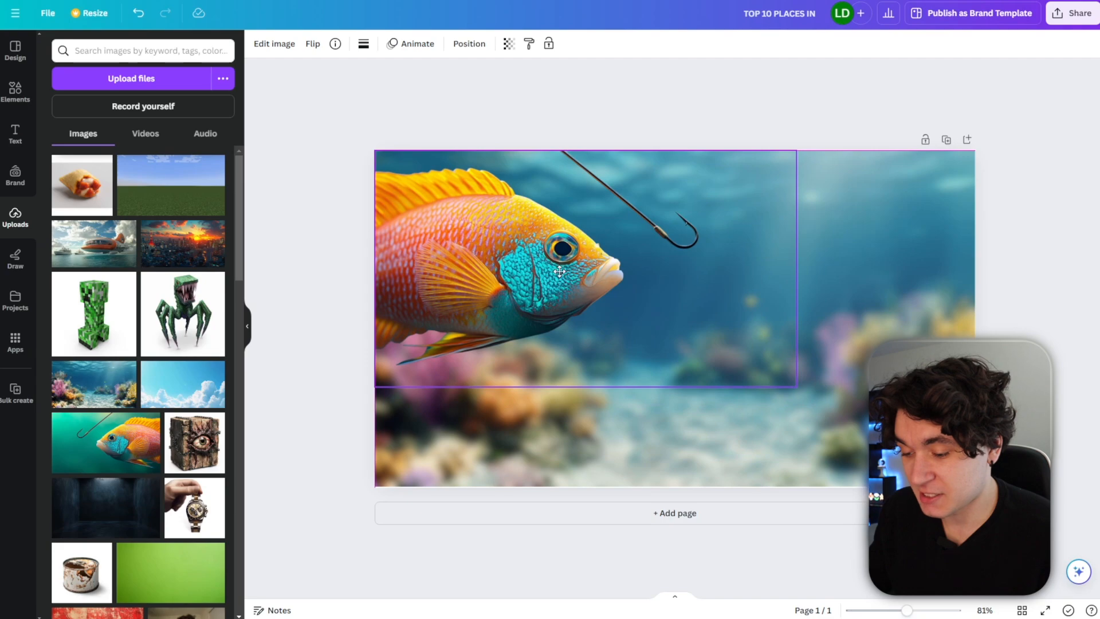
Enlarge the fish to fill most of the page and raise its brightness to 38.
left_click_drag(832, 420, 1073, 555)
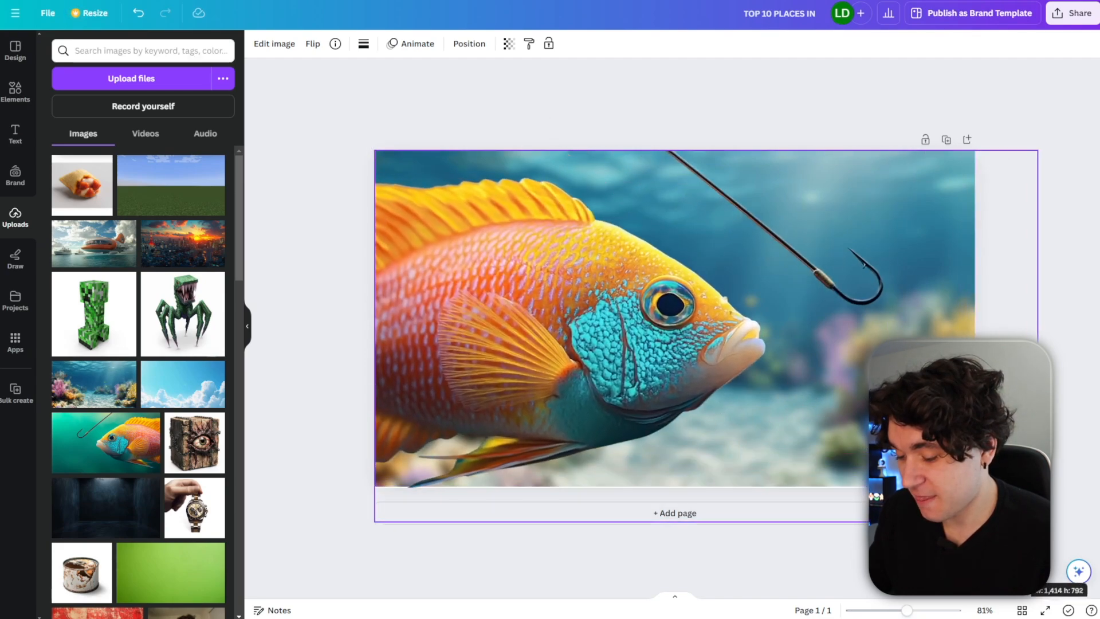
left_click_drag(119, 334, 135, 339)
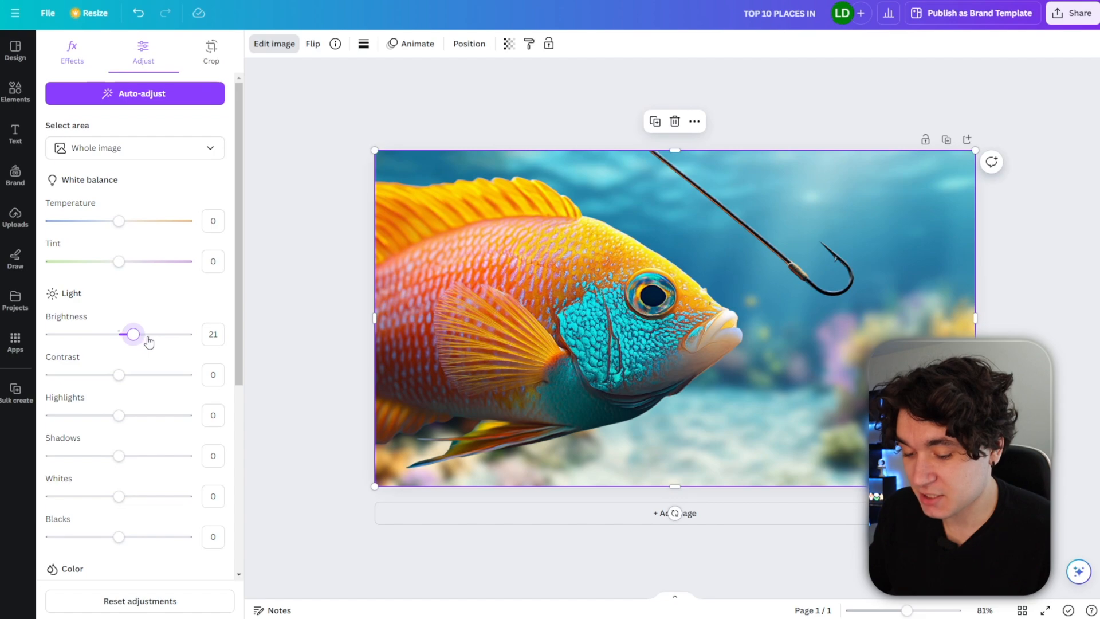
left_click_drag(146, 342, 148, 338)
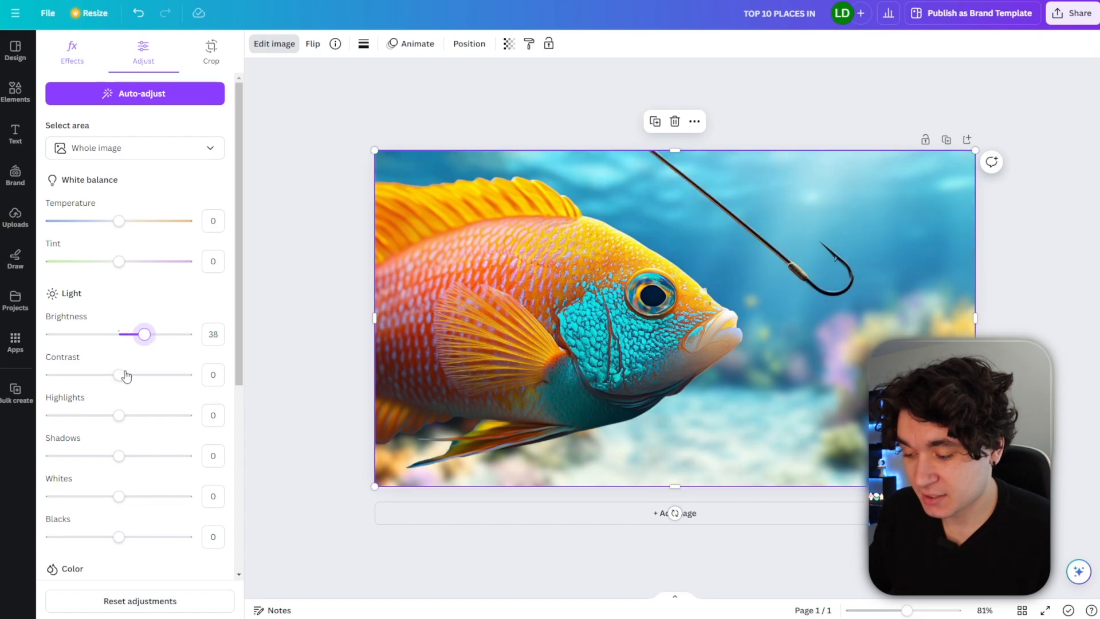
left_click_drag(120, 379, 140, 381)
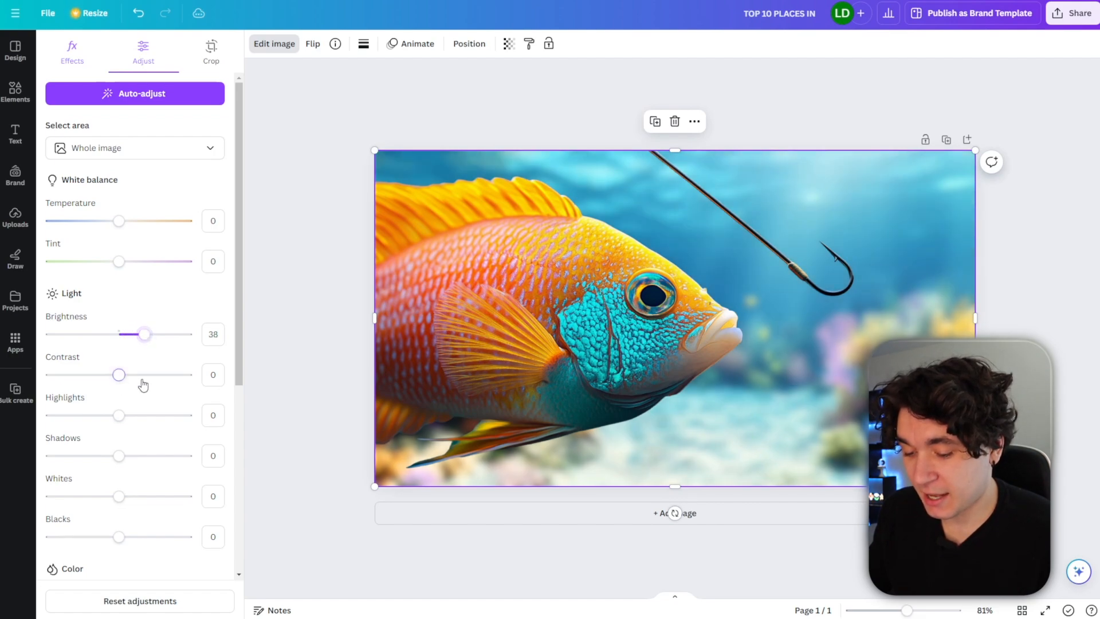
left_click(312, 349)
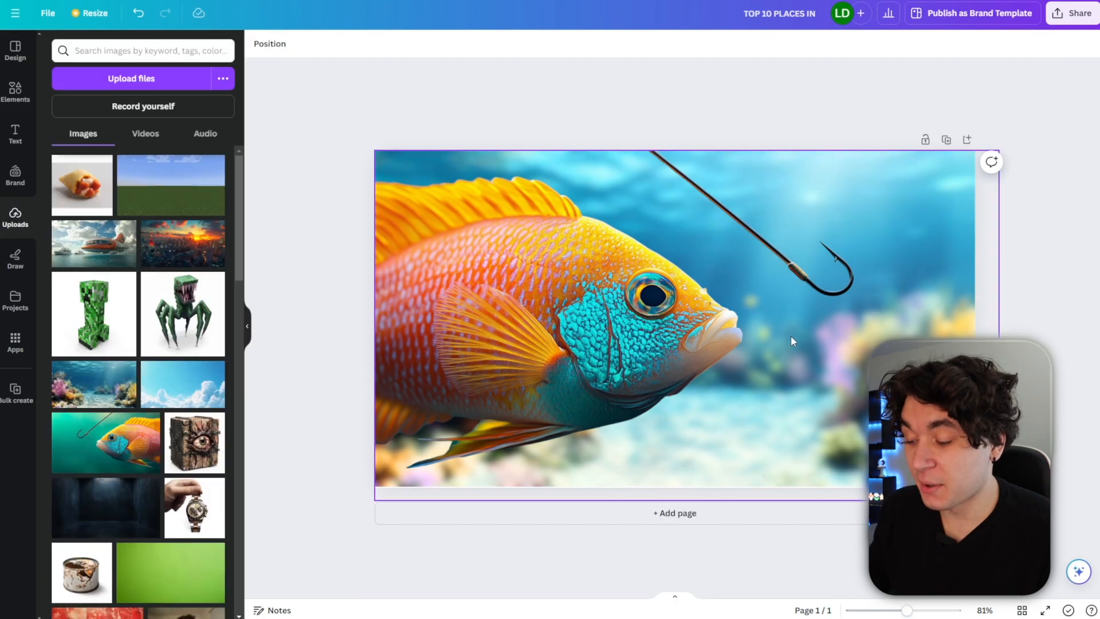
Add the pizza roll image from uploads and remove its background with BG Remover.
left_click(87, 191)
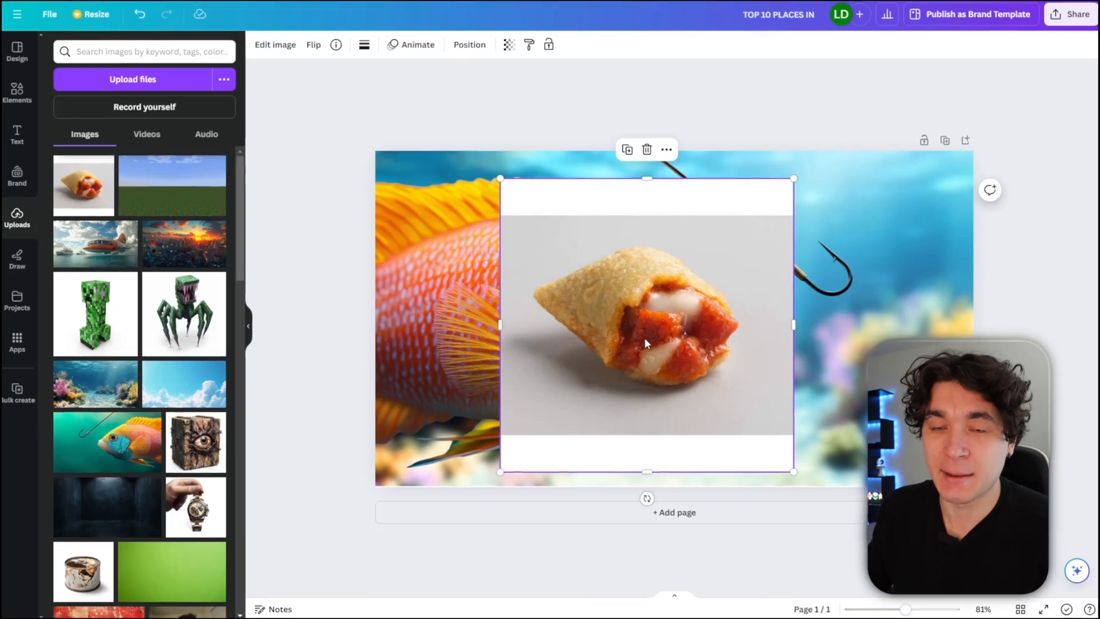
left_click(267, 43)
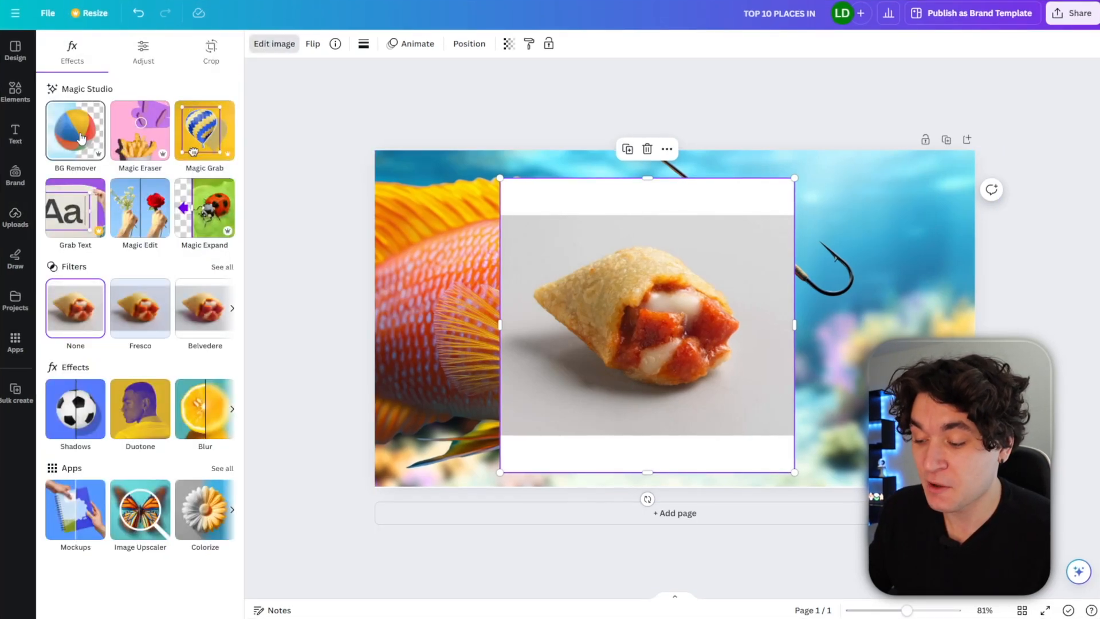
left_click(80, 135)
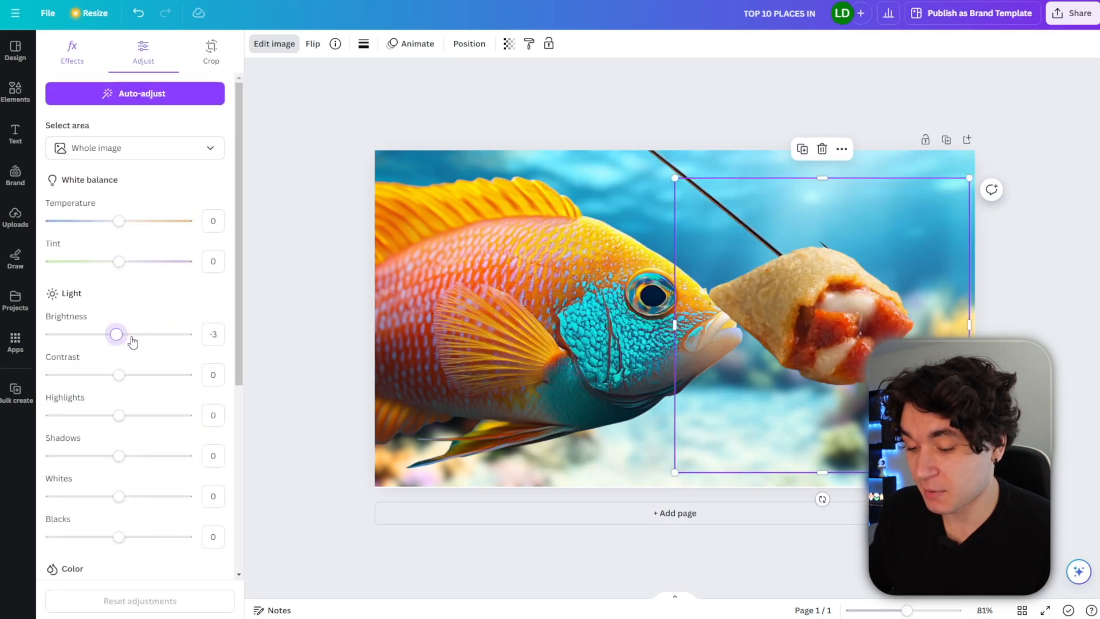
Set the pizza roll's brightness to 18, vibrance 34, saturation 33, sharpness 27 and clarity 29, and nudge it toward the fish.
left_click_drag(132, 341, 136, 341)
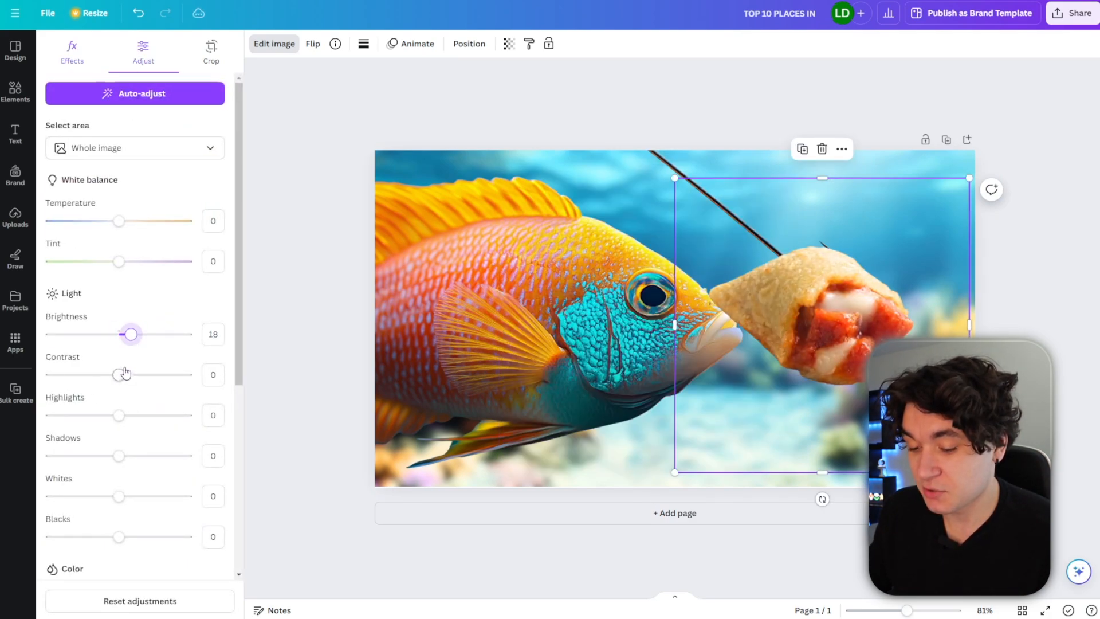
scroll(132, 381, "down", 5)
left_click_drag(118, 341, 141, 342)
left_click_drag(119, 300, 143, 303)
left_click_drag(117, 479, 137, 521)
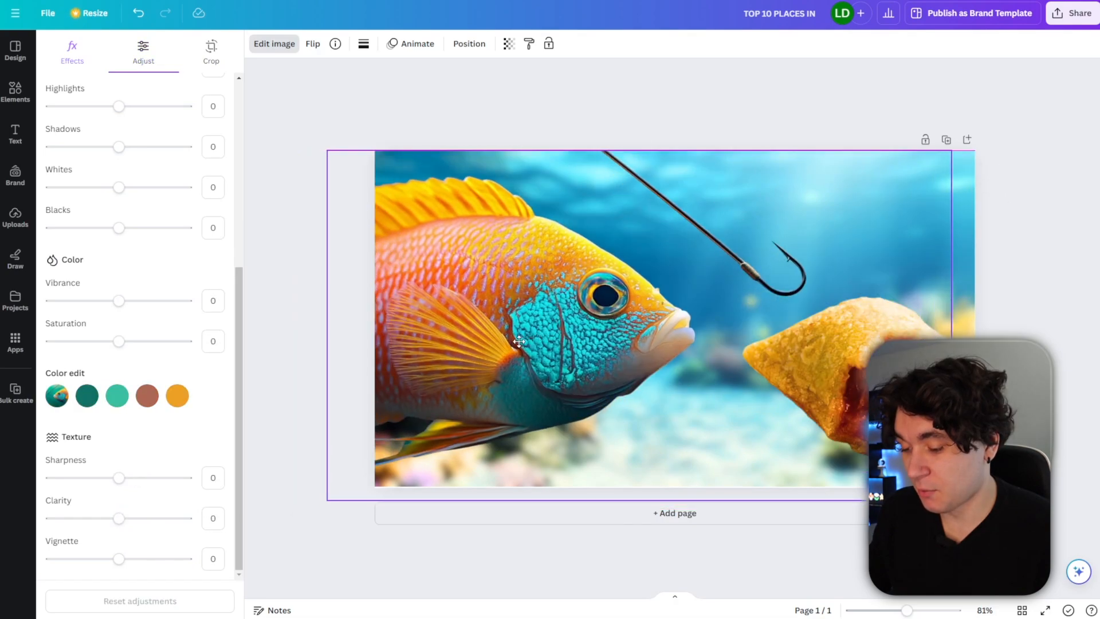
left_click_drag(819, 361, 782, 329)
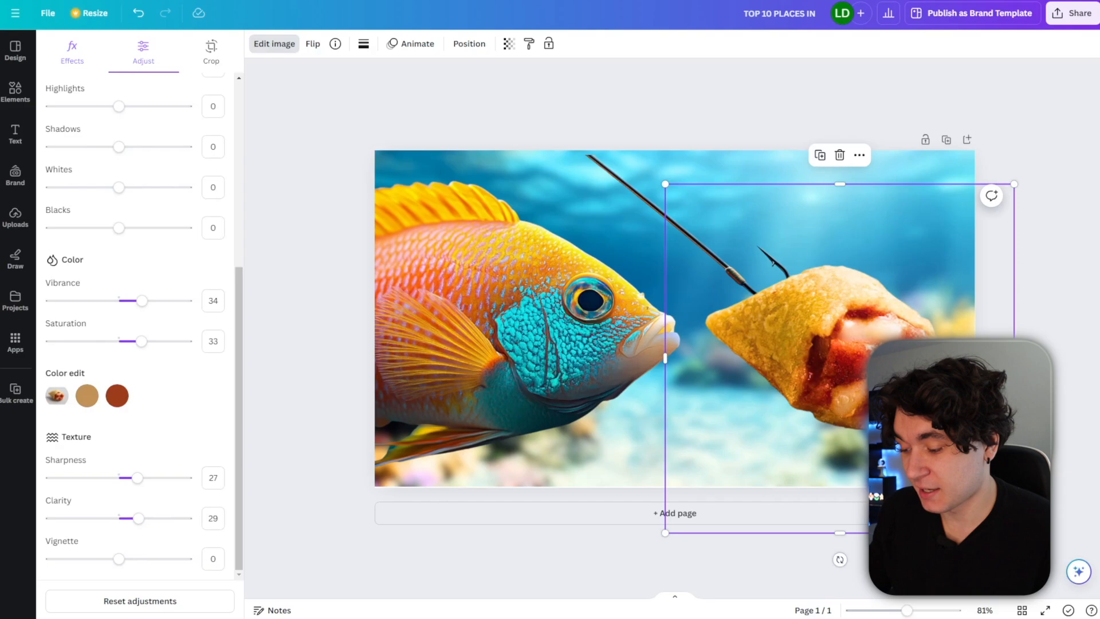
Search the element photos for "hook" and add a plain fishhook photo to the design.
left_click(72, 52)
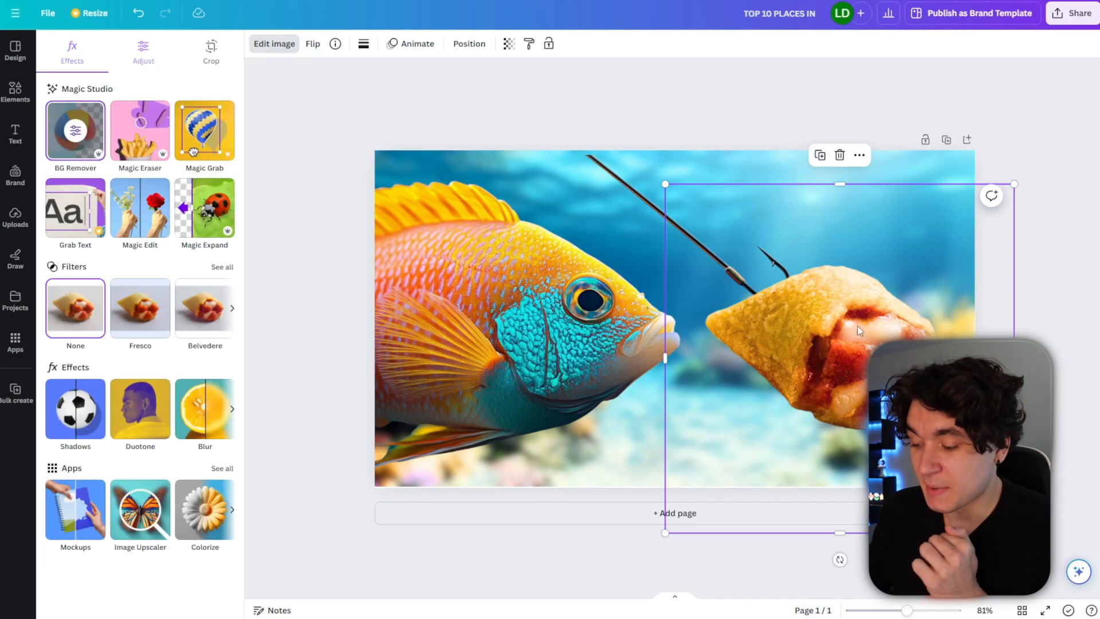
left_click(15, 92)
left_click(85, 57)
type("hook")
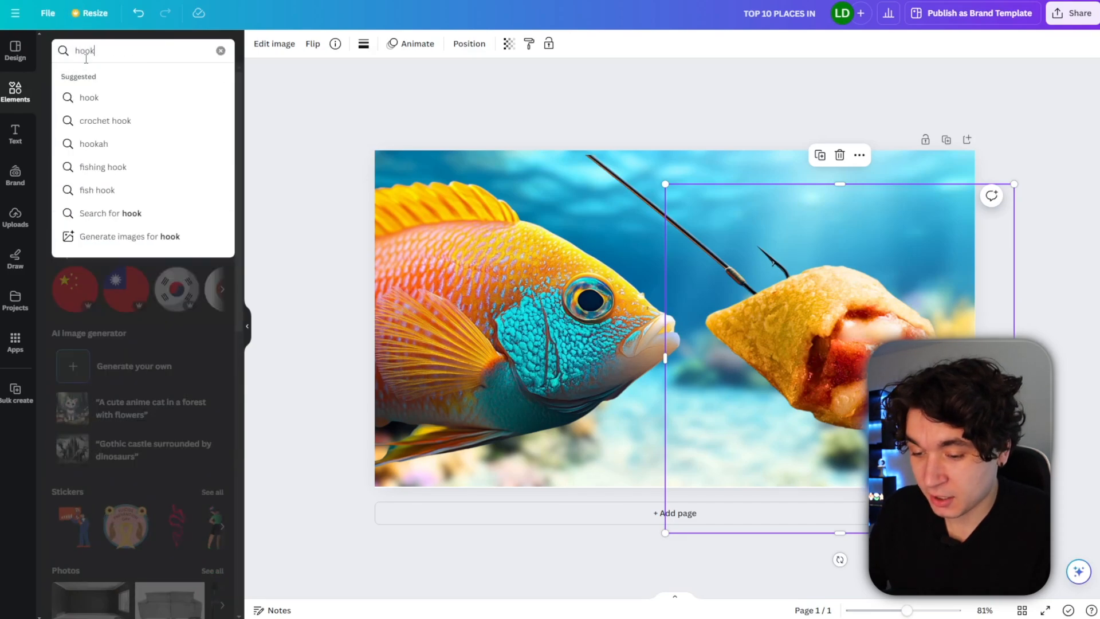
key("Return")
left_click(134, 78)
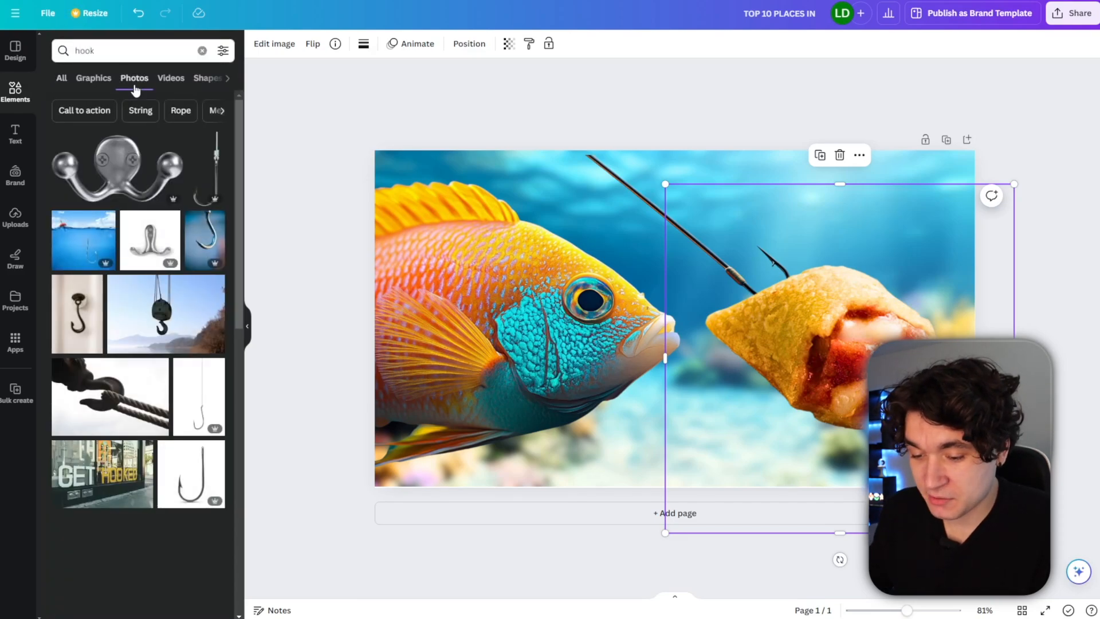
left_click(191, 473)
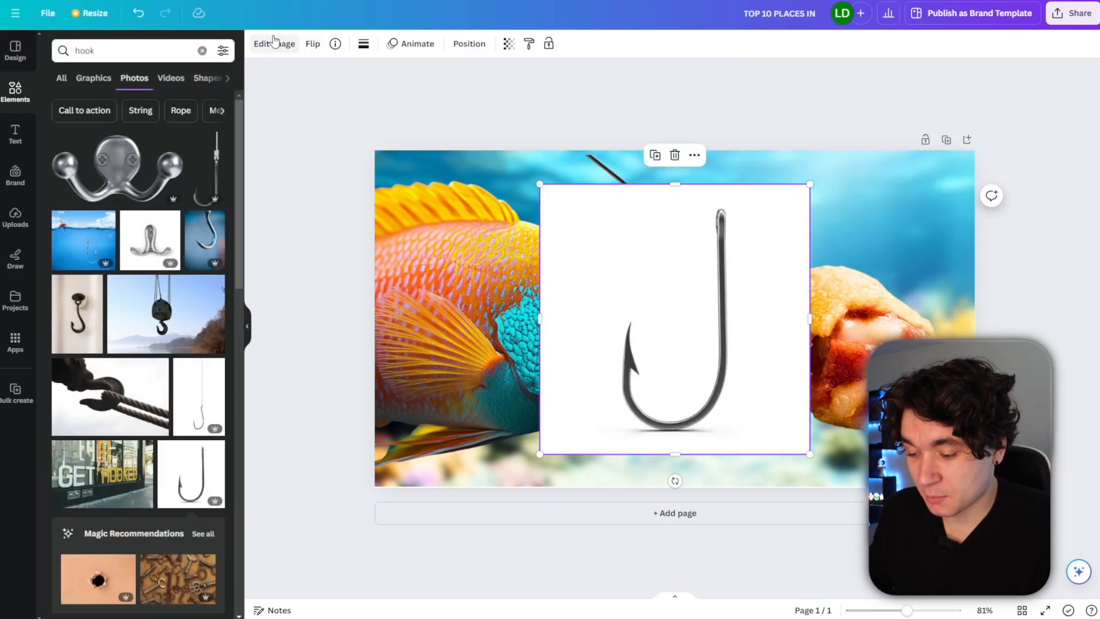
Remove the fishhook photo's background with BG Remover.
left_click(289, 52)
left_click(75, 159)
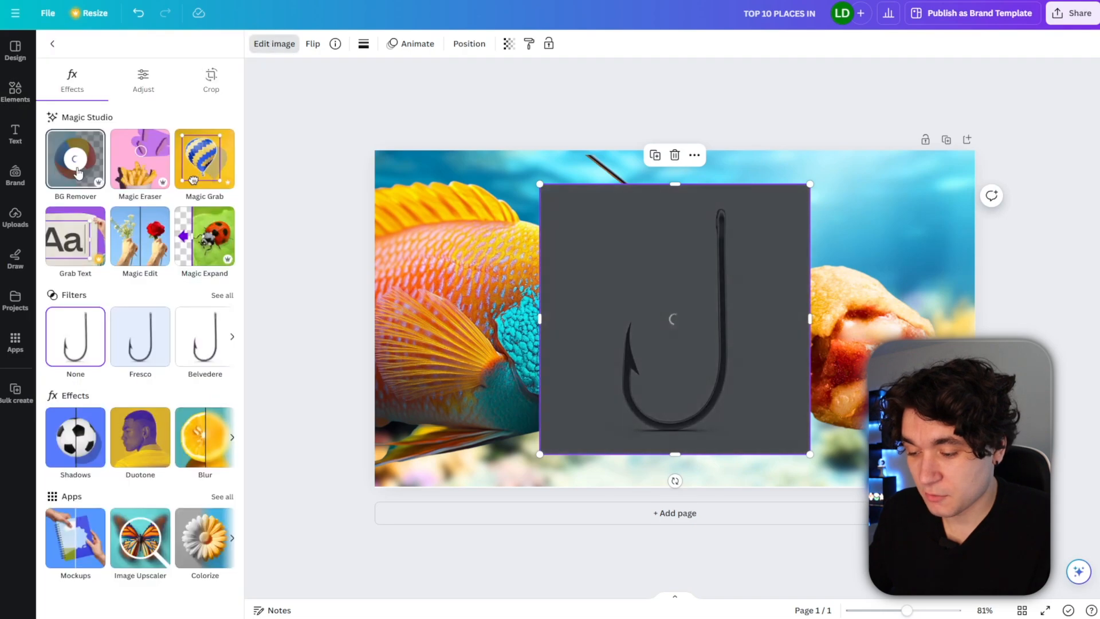
Flip the hook and rotate it diagonally onto the pizza roll near the fishing line.
left_click(313, 43)
left_click(353, 79)
left_click_drag(675, 481, 784, 410)
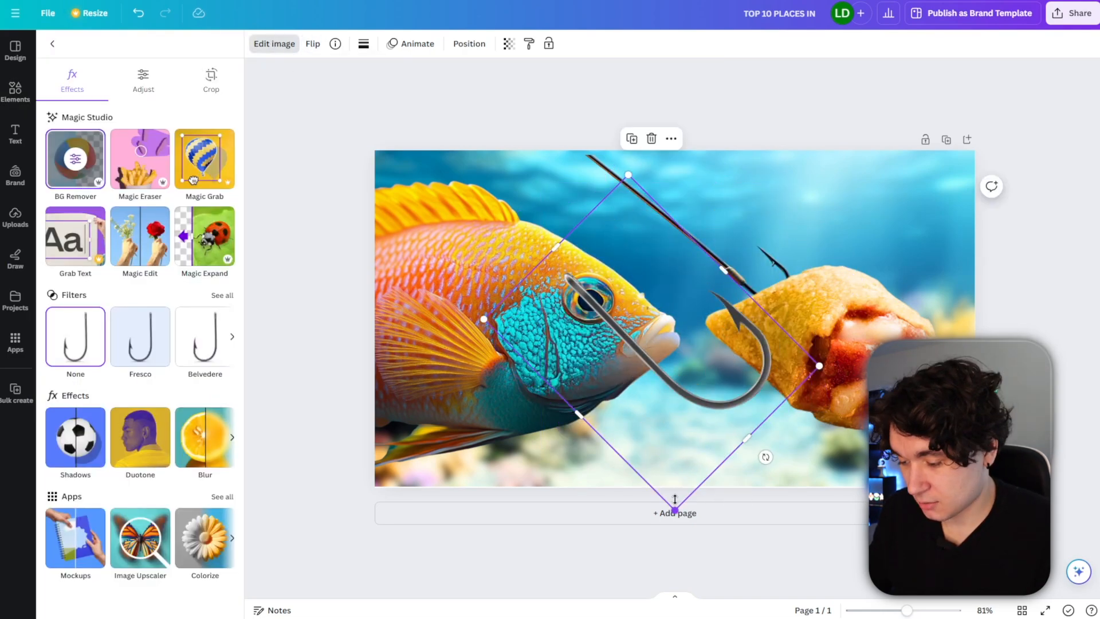
left_click_drag(675, 507, 799, 351)
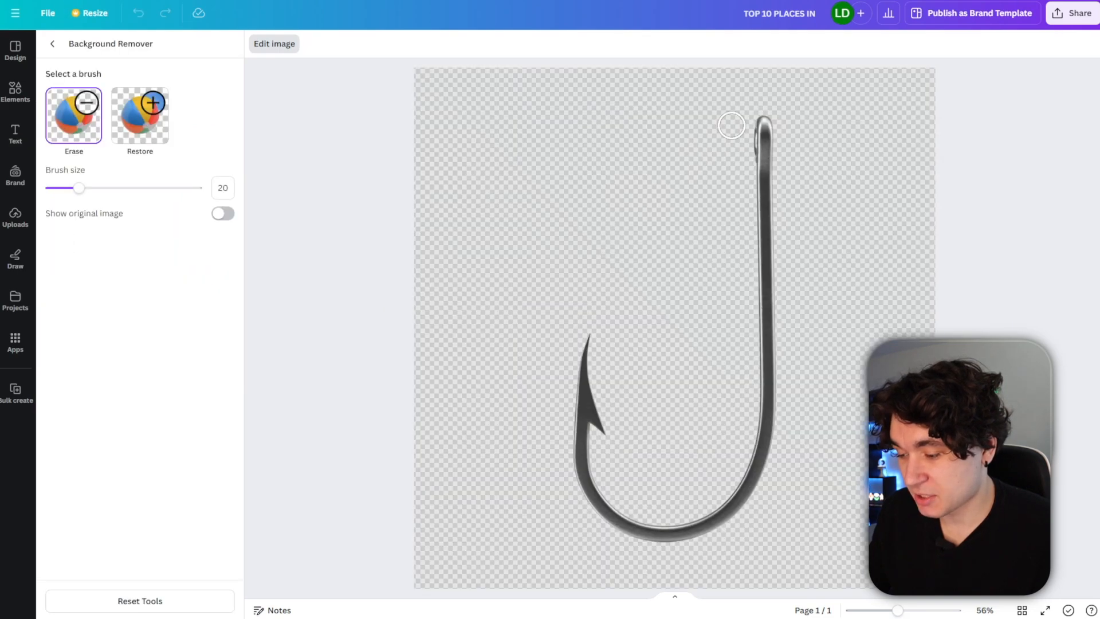
Erase the hook's long shank with the background eraser brush at size 41.
left_click_drag(78, 189, 110, 187)
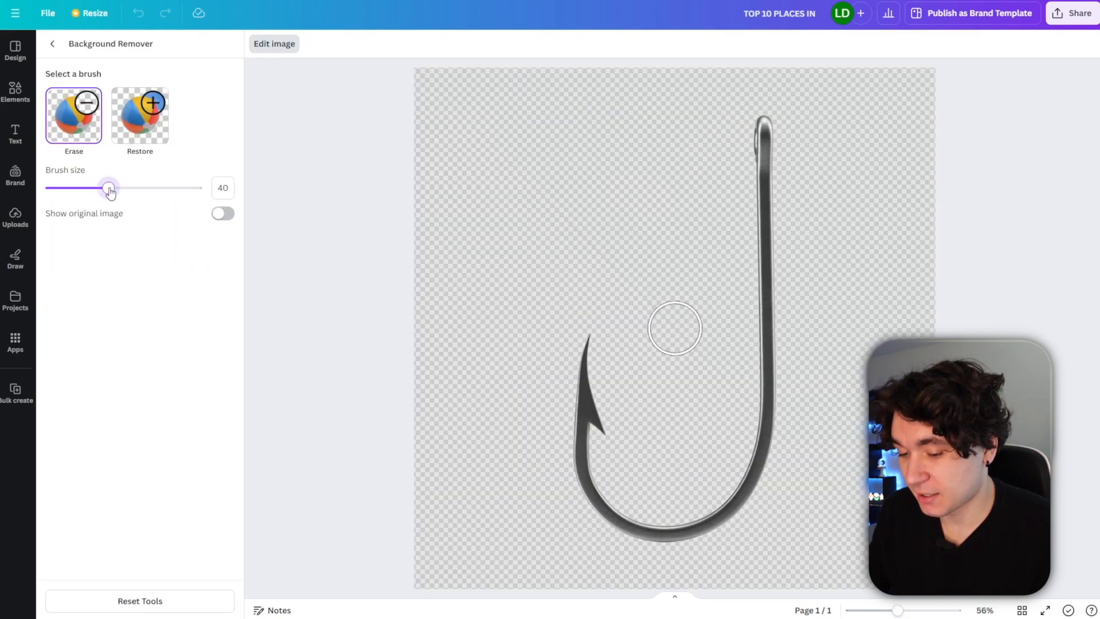
left_click(765, 118)
left_click_drag(763, 118, 763, 504)
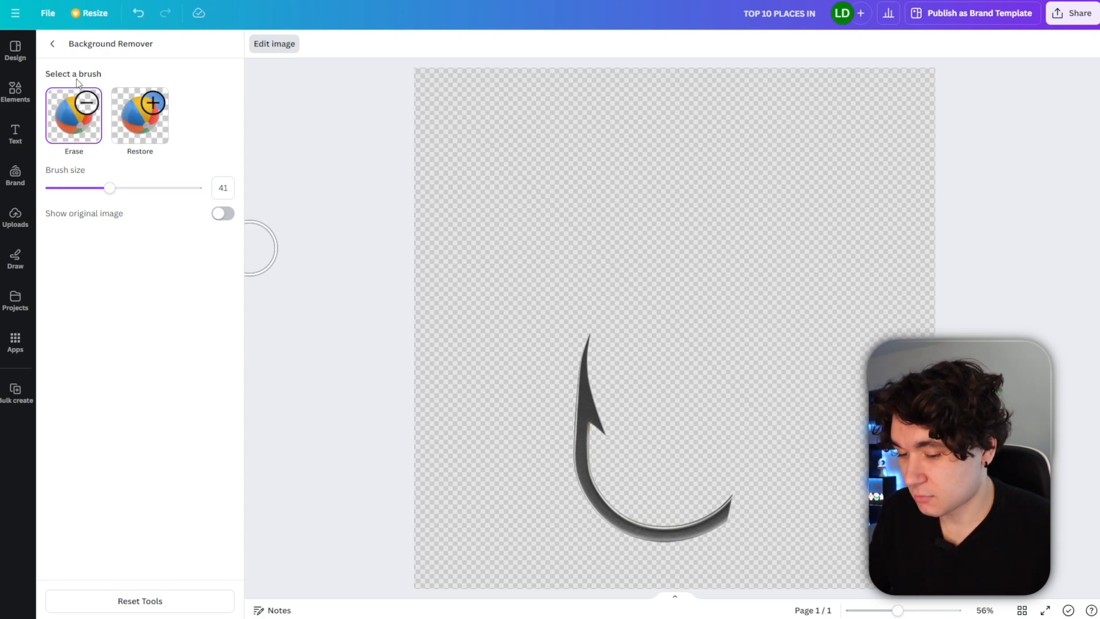
left_click(52, 44)
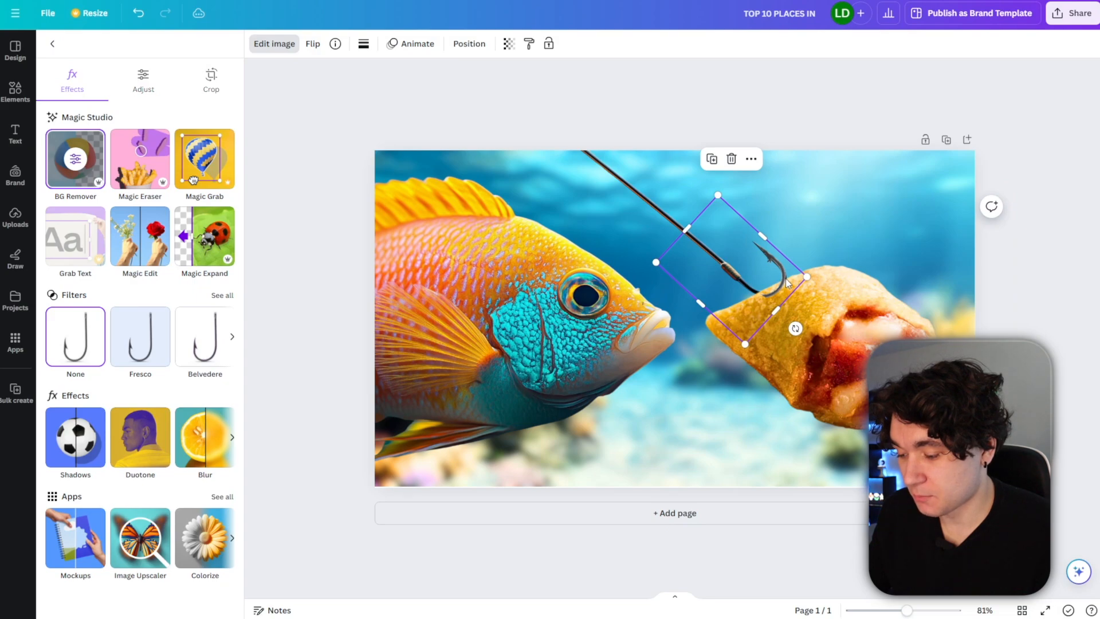
Apply a Drop shadow to the hook.
left_click(632, 194)
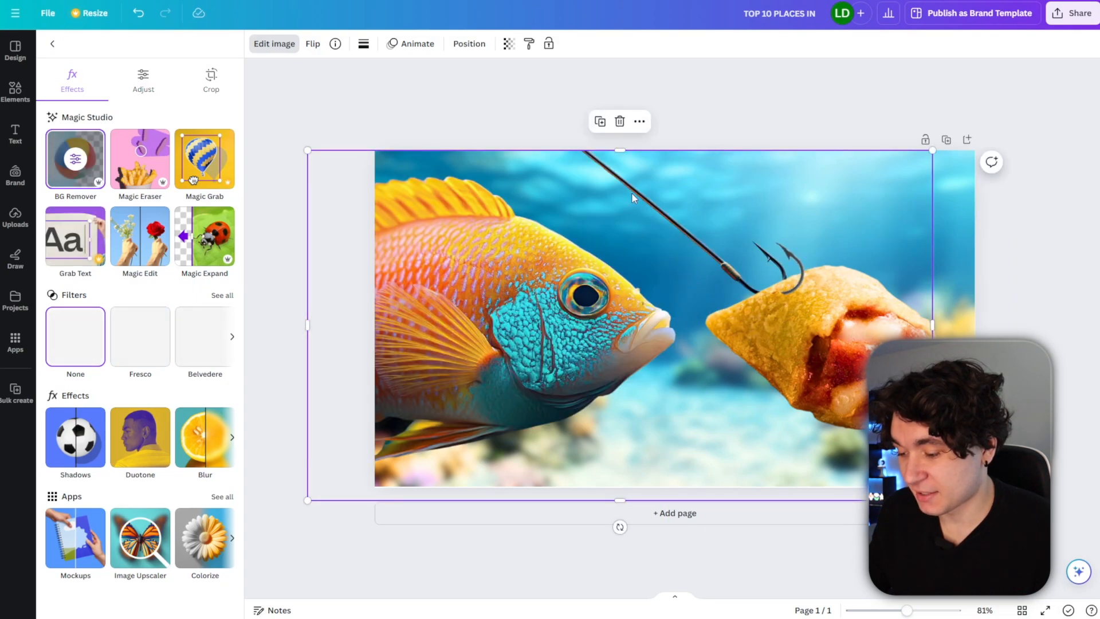
left_click(91, 168)
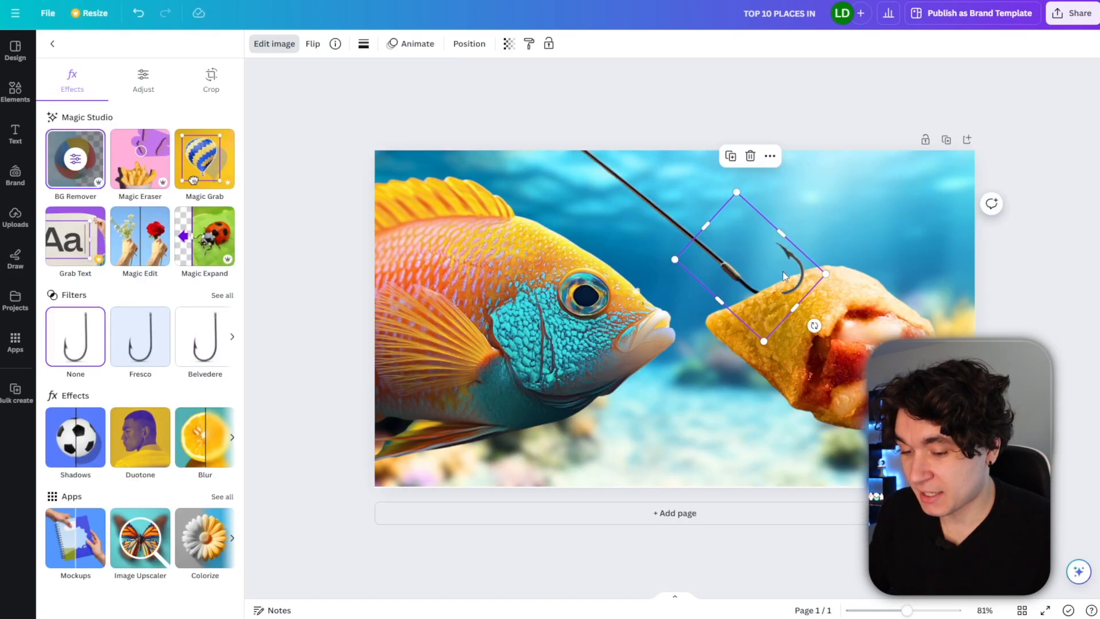
left_click(141, 74)
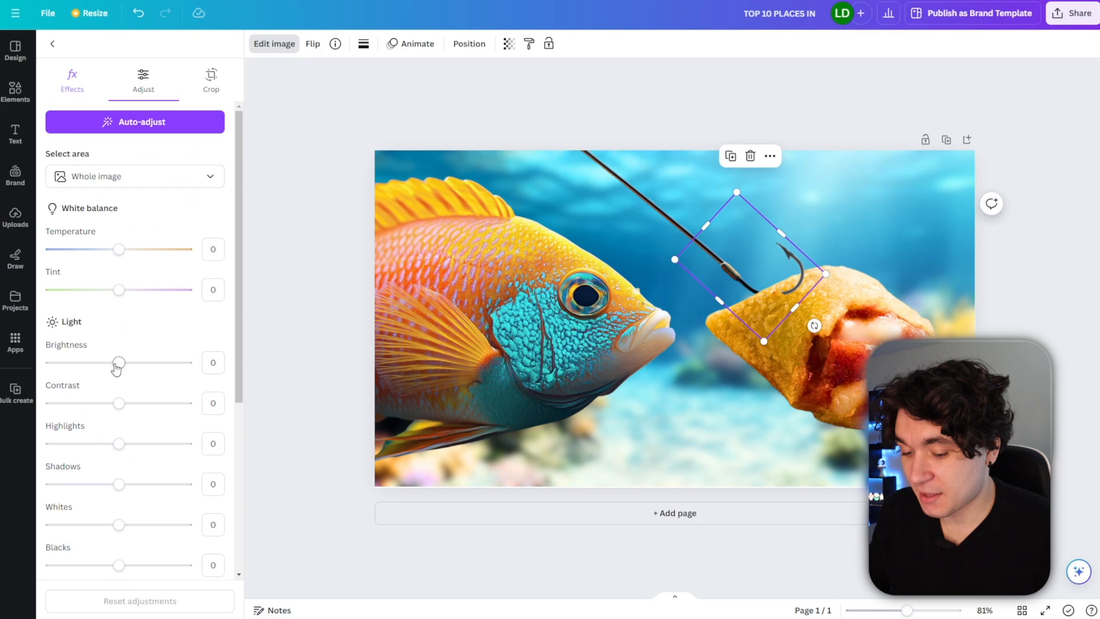
left_click(72, 81)
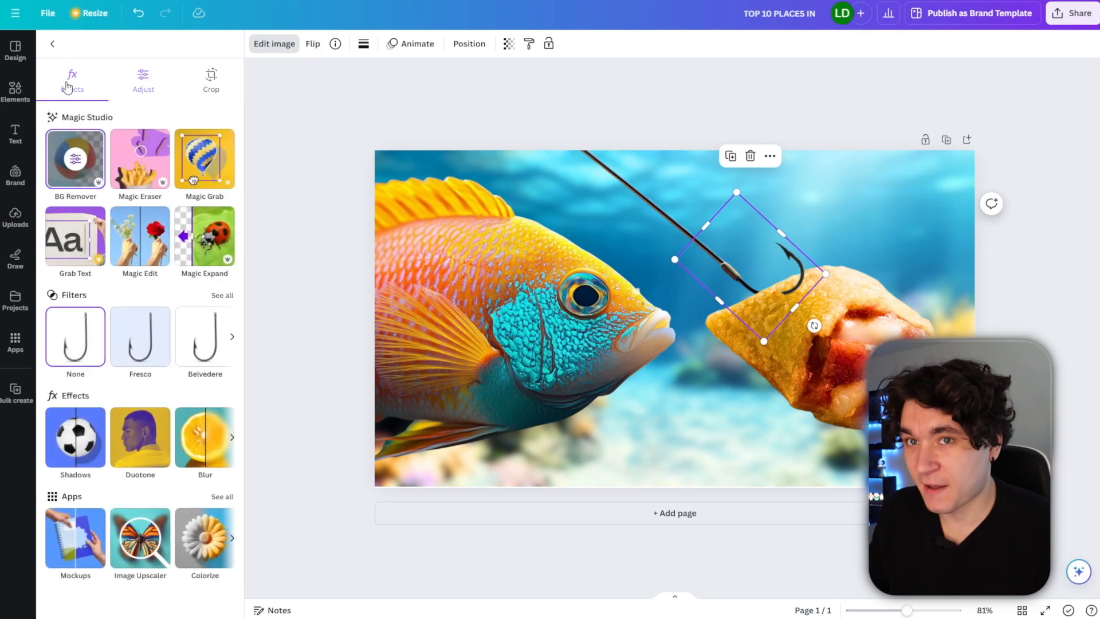
left_click(86, 437)
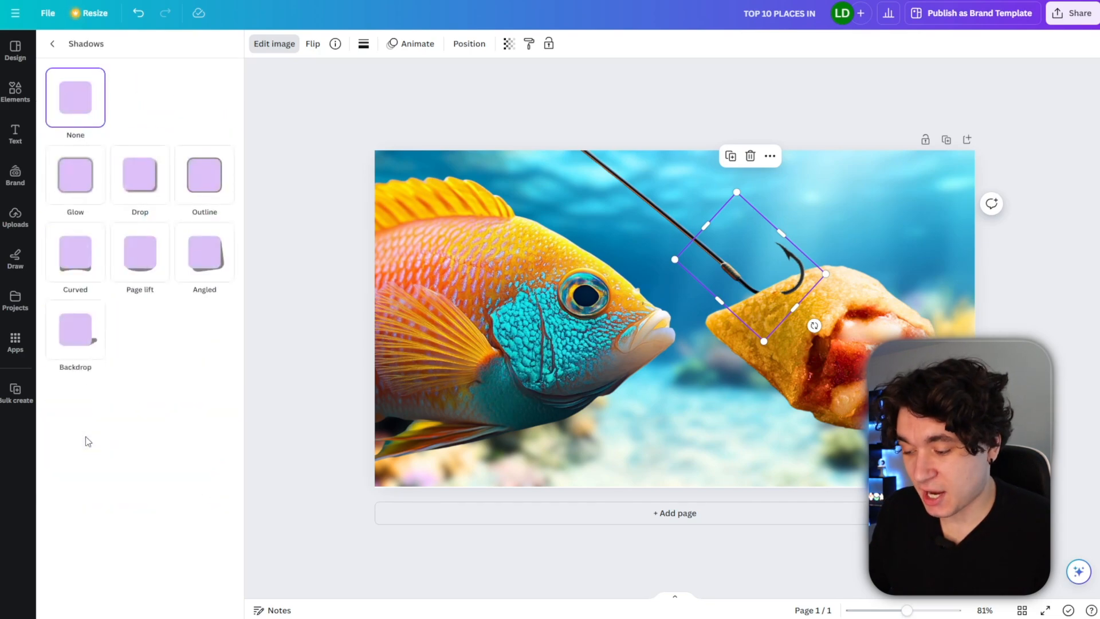
left_click(139, 200)
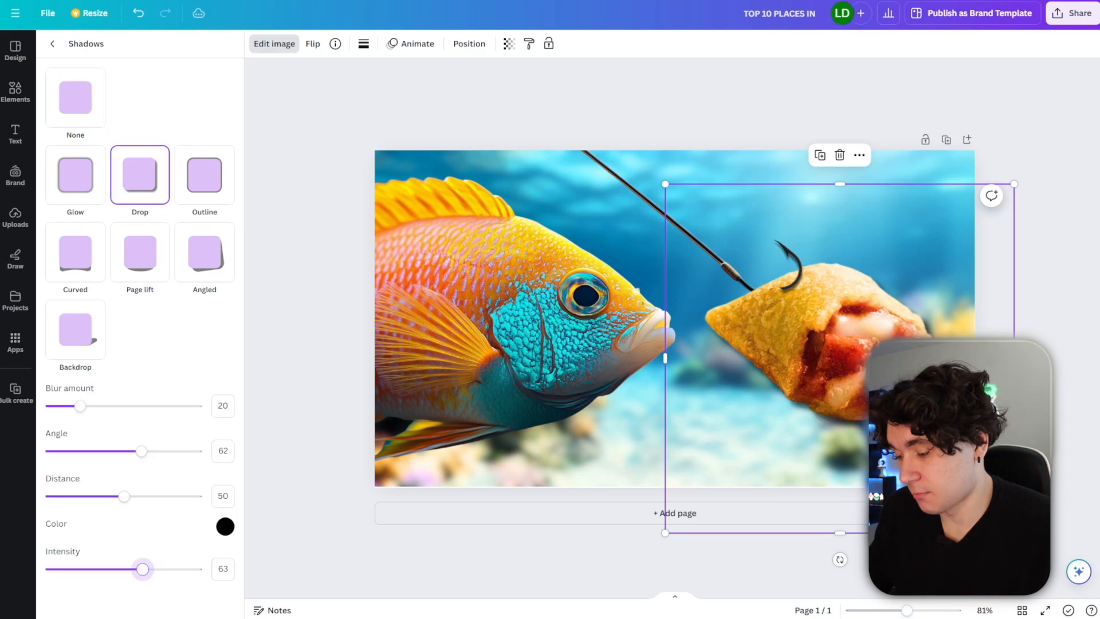
Apply a Drop shadow to the fish as well.
left_click(448, 333)
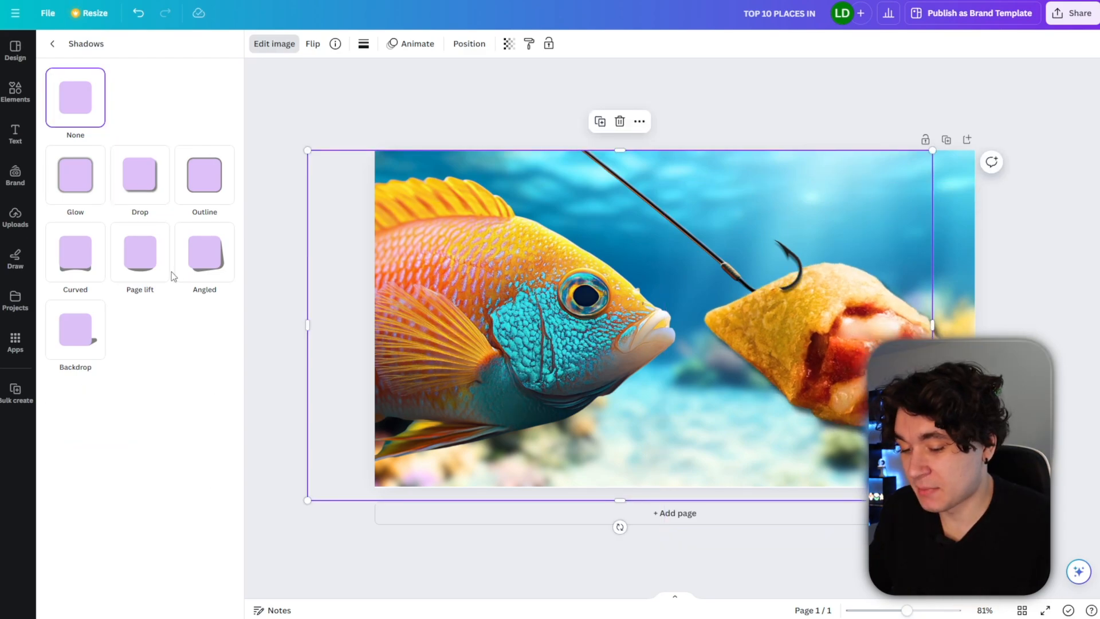
left_click(137, 197)
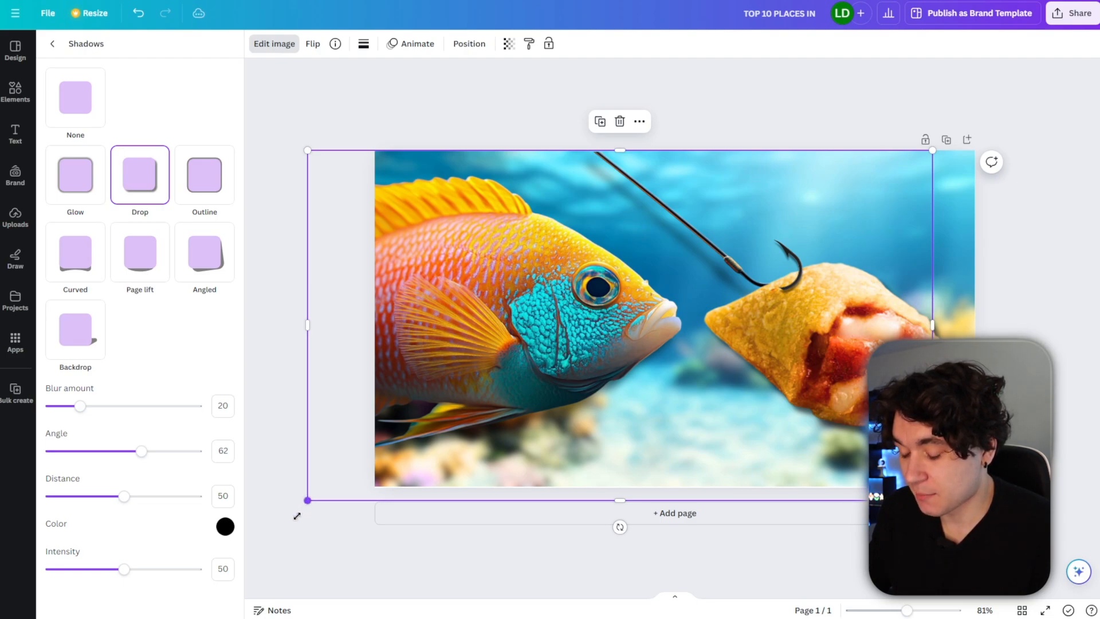
scroll(596, 79, "down", 2)
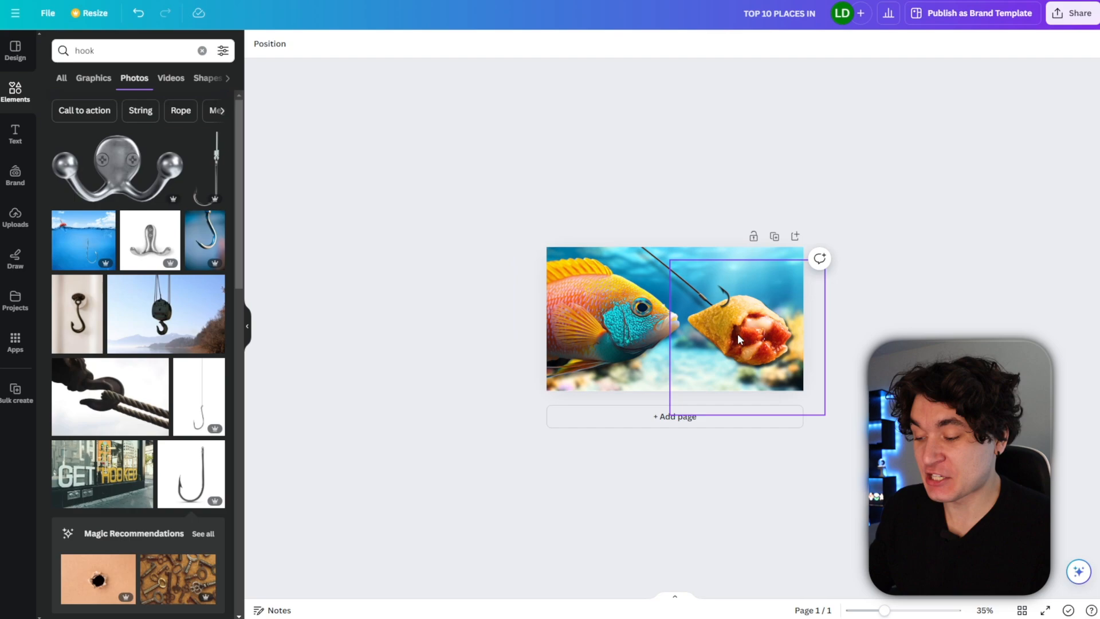
Add the dark room image and the eye box image from uploads to a new design.
left_click(1057, 12)
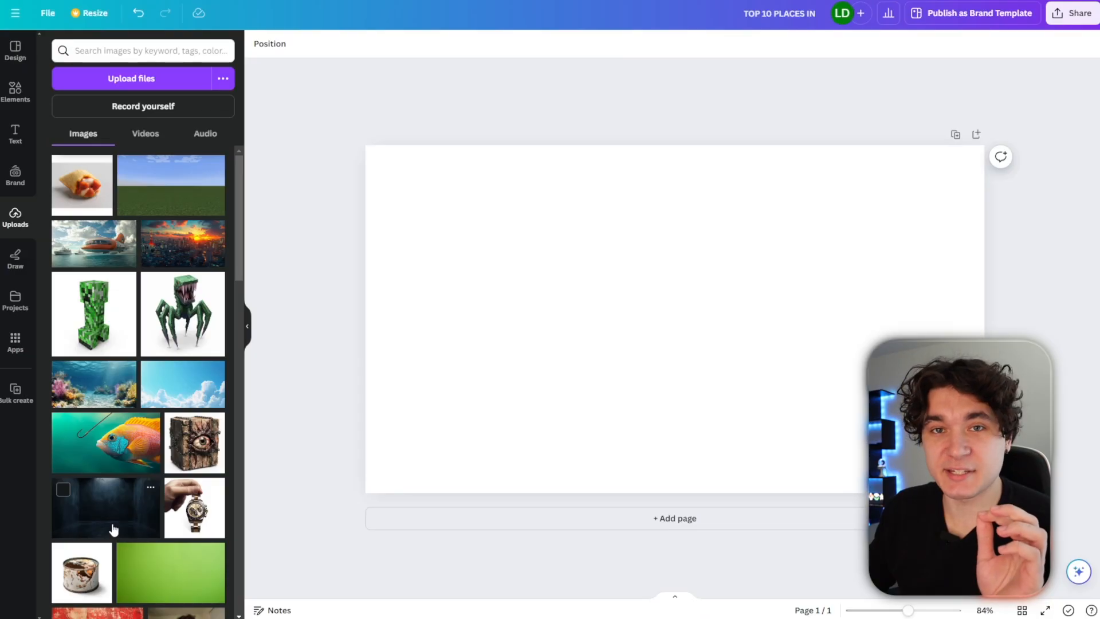
left_click(113, 530)
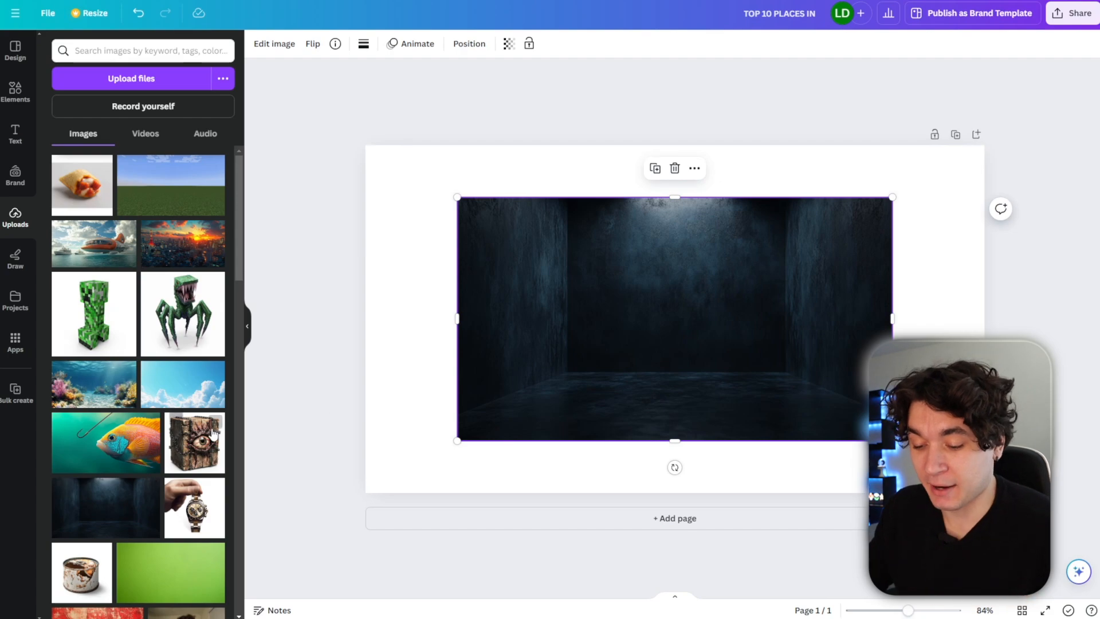
left_click(191, 446)
Stretch the dark room image to fill the page and move the eye box to the left side.
left_click(852, 321)
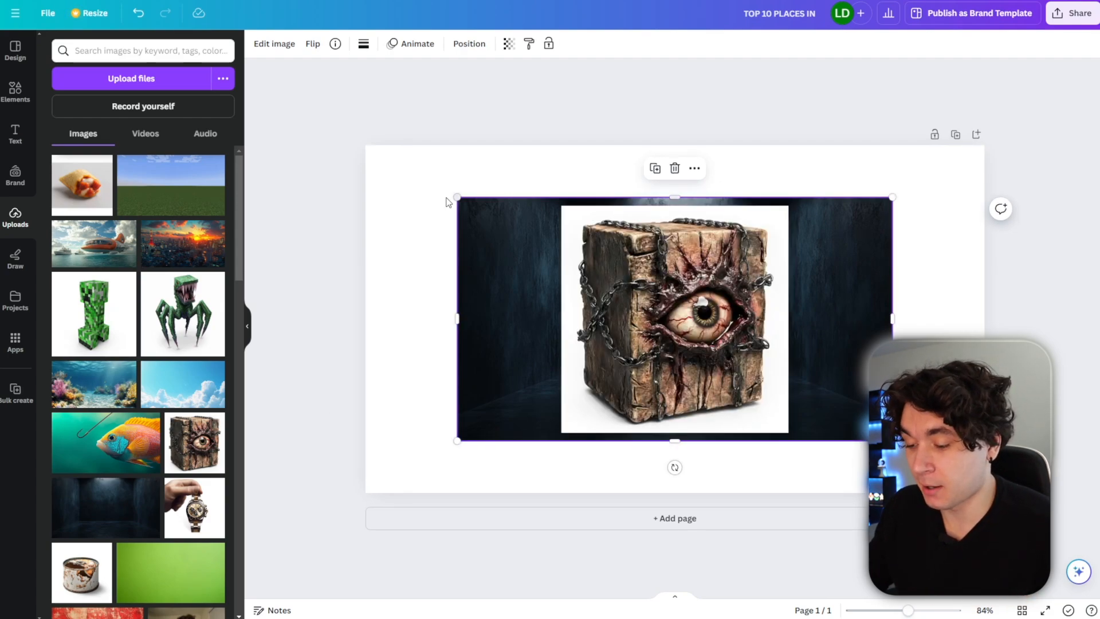
left_click_drag(460, 198, 364, 146)
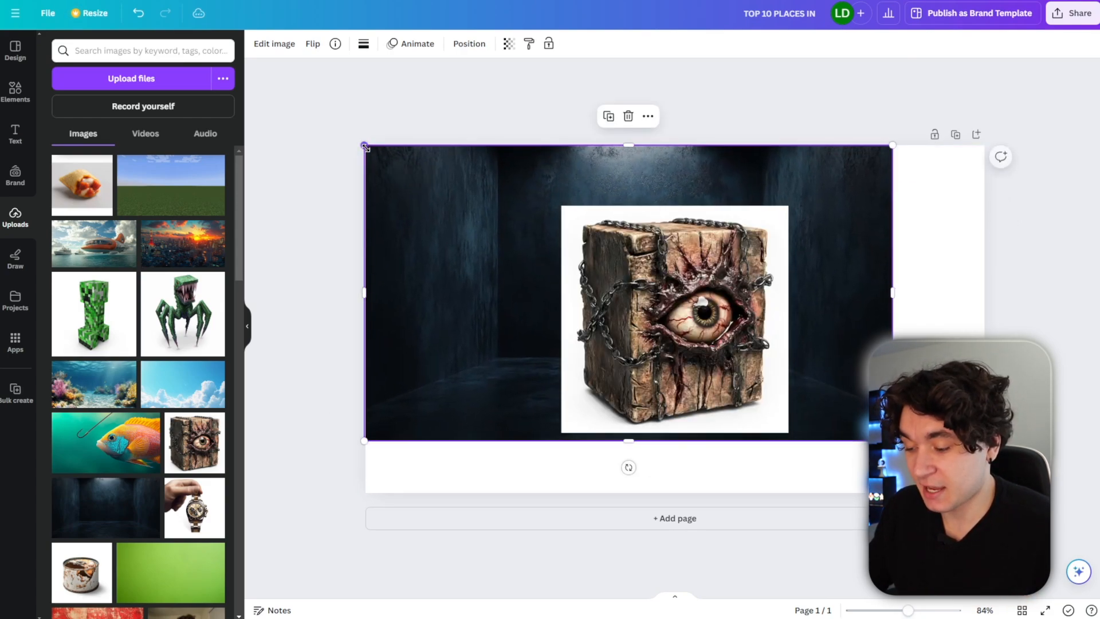
left_click_drag(893, 441, 984, 492)
left_click_drag(689, 346, 507, 358)
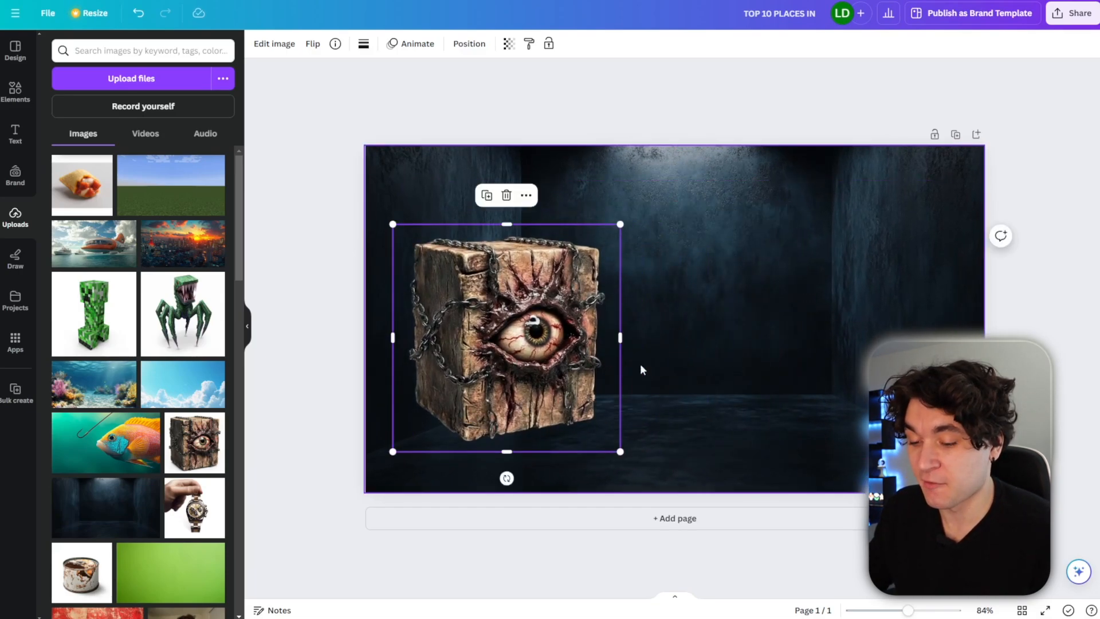
Paste a photo of the creator's surprised face onto the page.
key("ctrl+v")
mouse_move(572, 269)
left_mouse_down()
mouse_move(531, 288)
mouse_move(553, 277)
left_mouse_up()
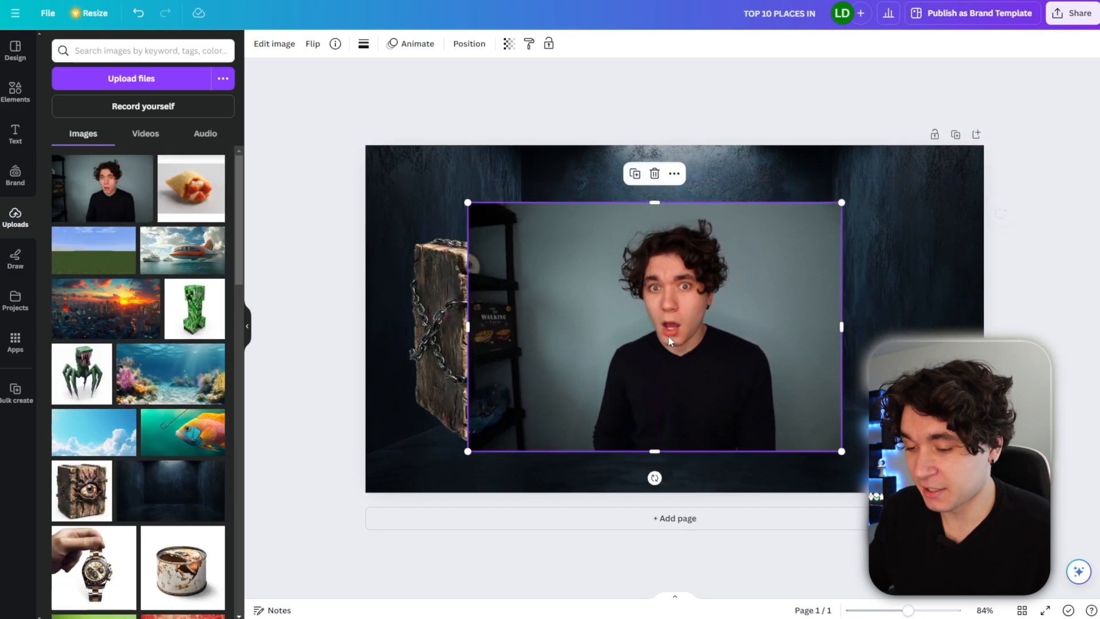
Remove the face photo's background with BG Remover, then enlarge the cut-out and position it on the right side.
left_click(279, 49)
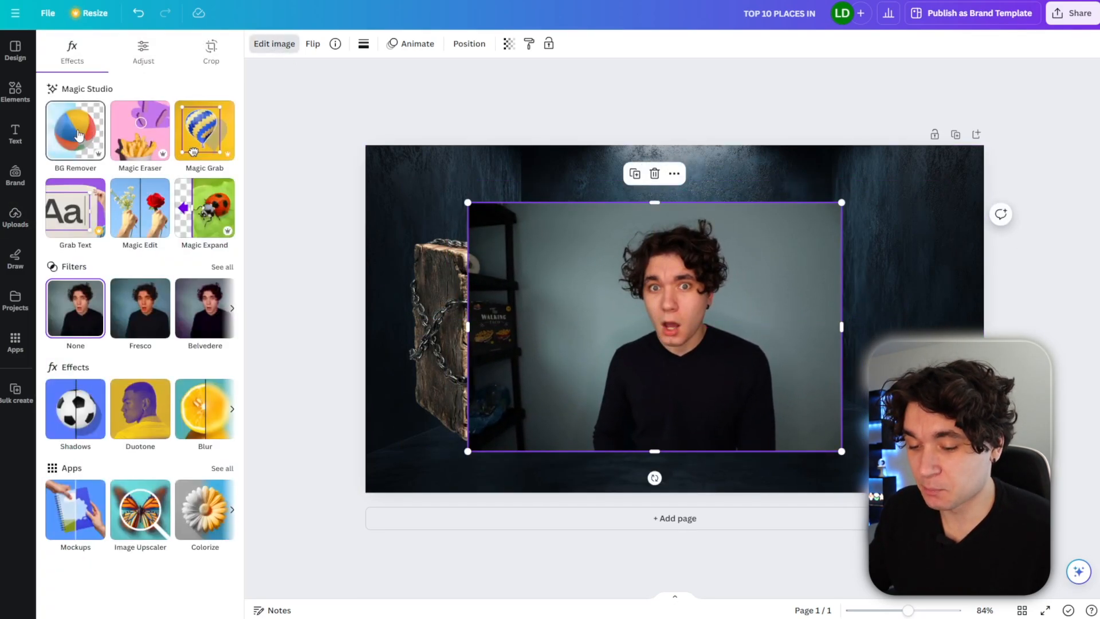
left_click(79, 135)
left_click_drag(842, 202, 1097, 2)
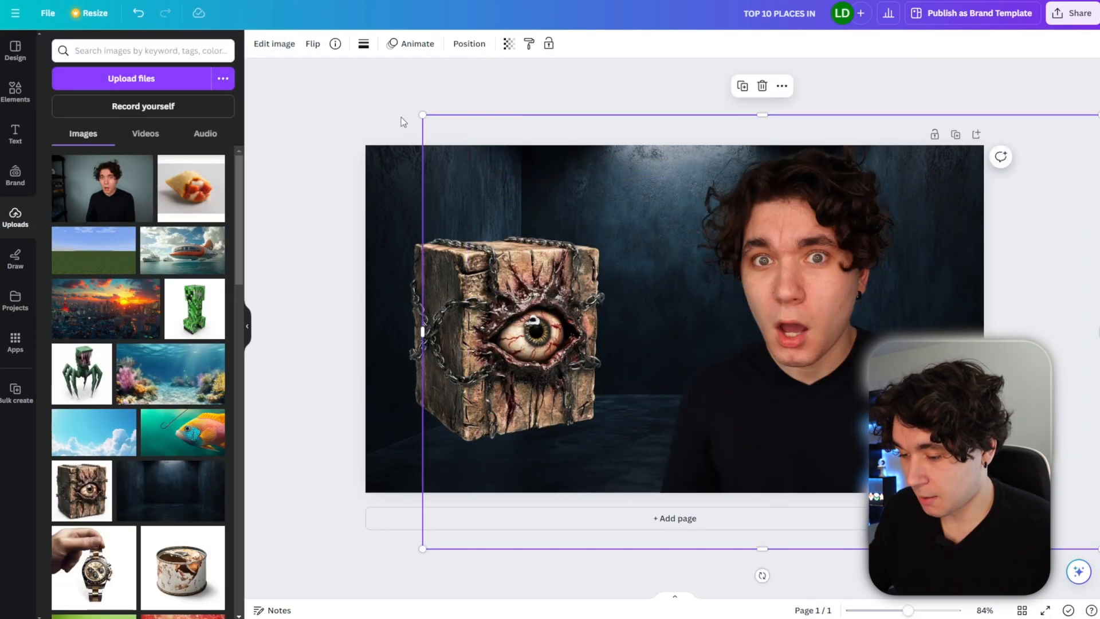
left_click_drag(423, 113, 191, 14)
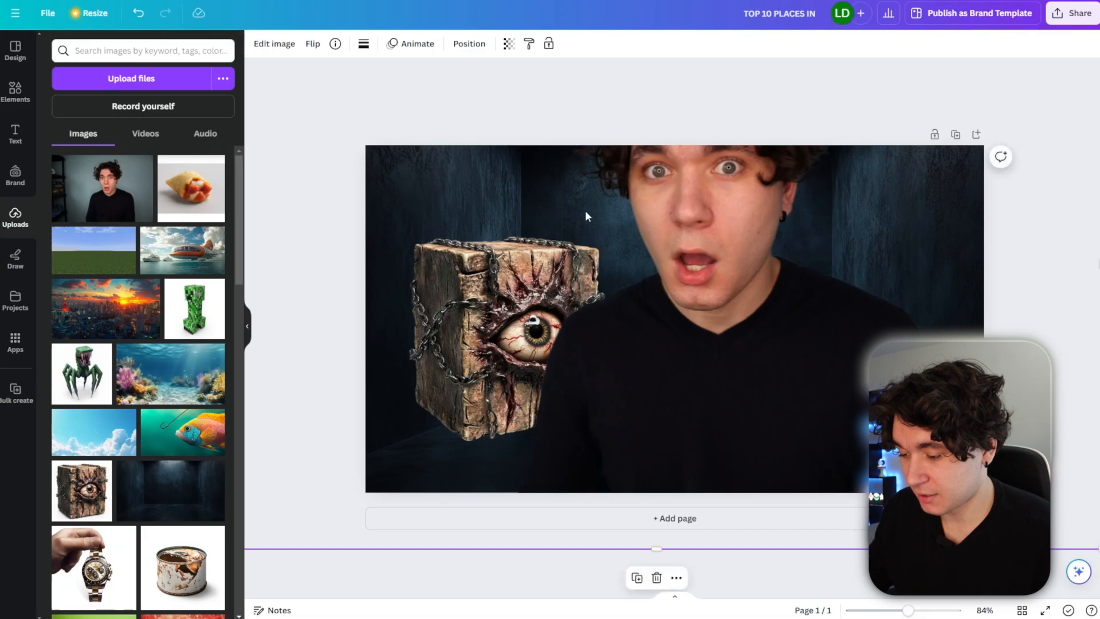
Adjust the face photo's brightness to 24 and clarity to 27.
left_click(274, 44)
left_click(142, 57)
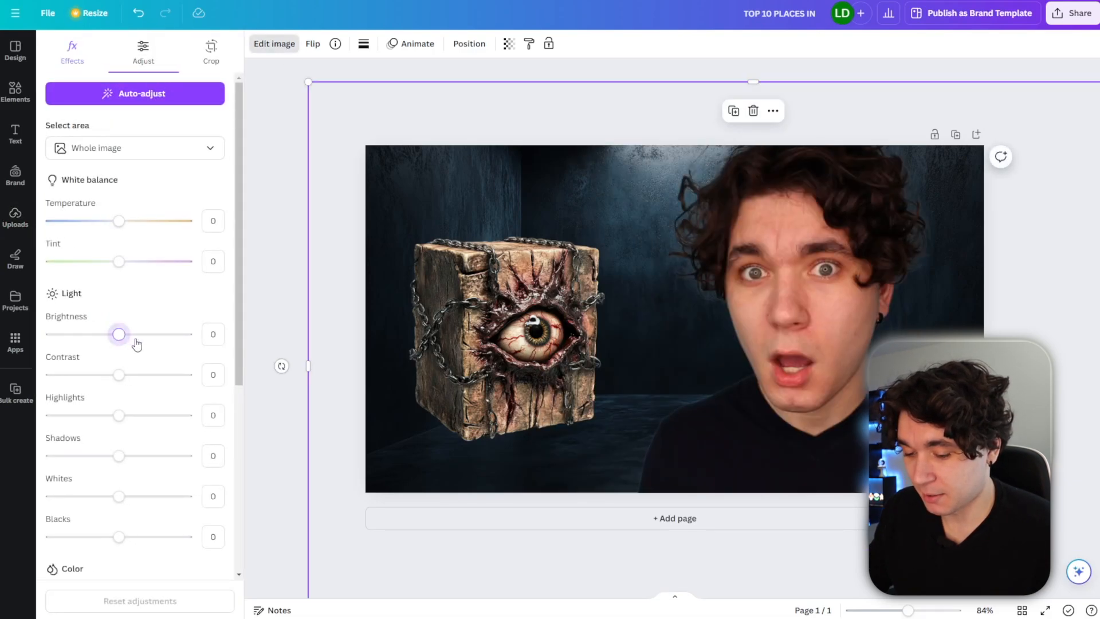
left_click_drag(137, 343, 136, 344)
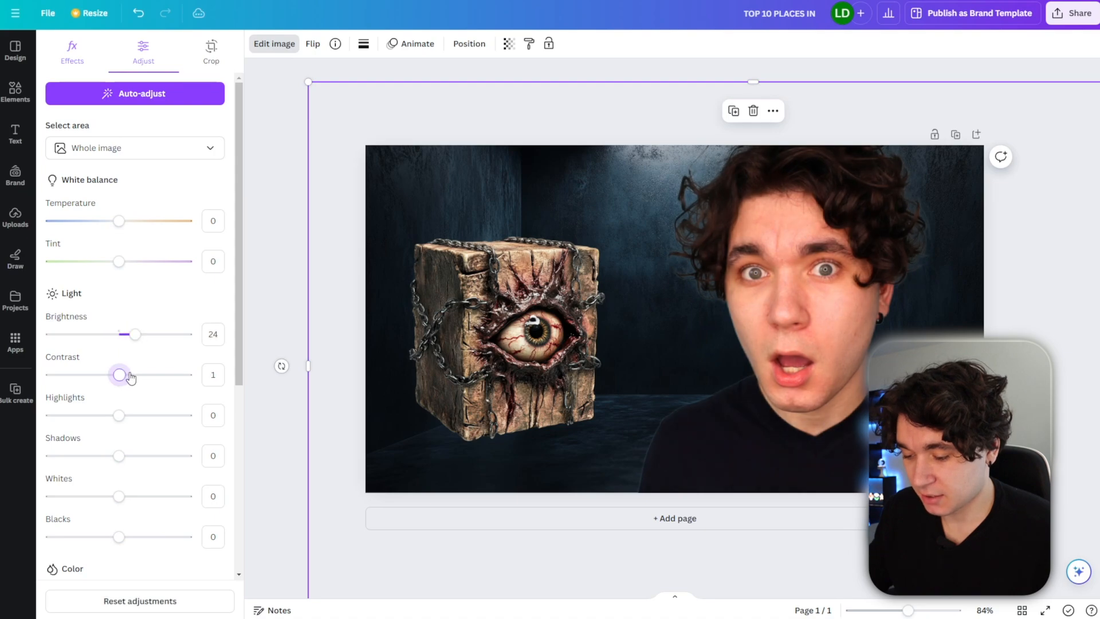
scroll(129, 516, "down", 5)
left_click(138, 519)
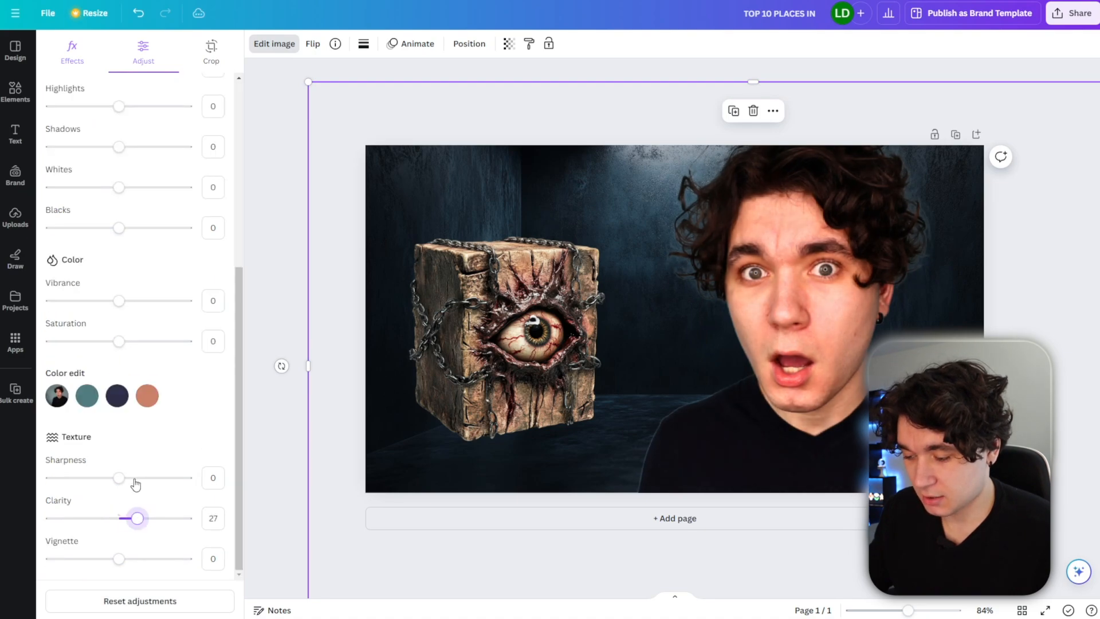
Raise the eye box's brightness to 18 and move it slightly up.
left_click(502, 431)
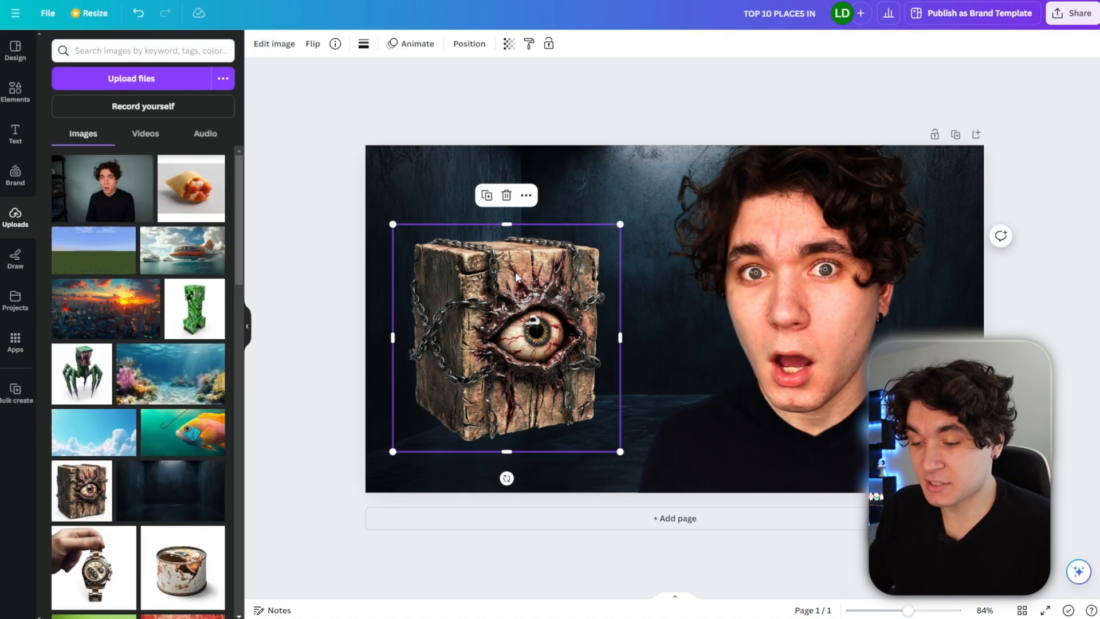
left_click(275, 46)
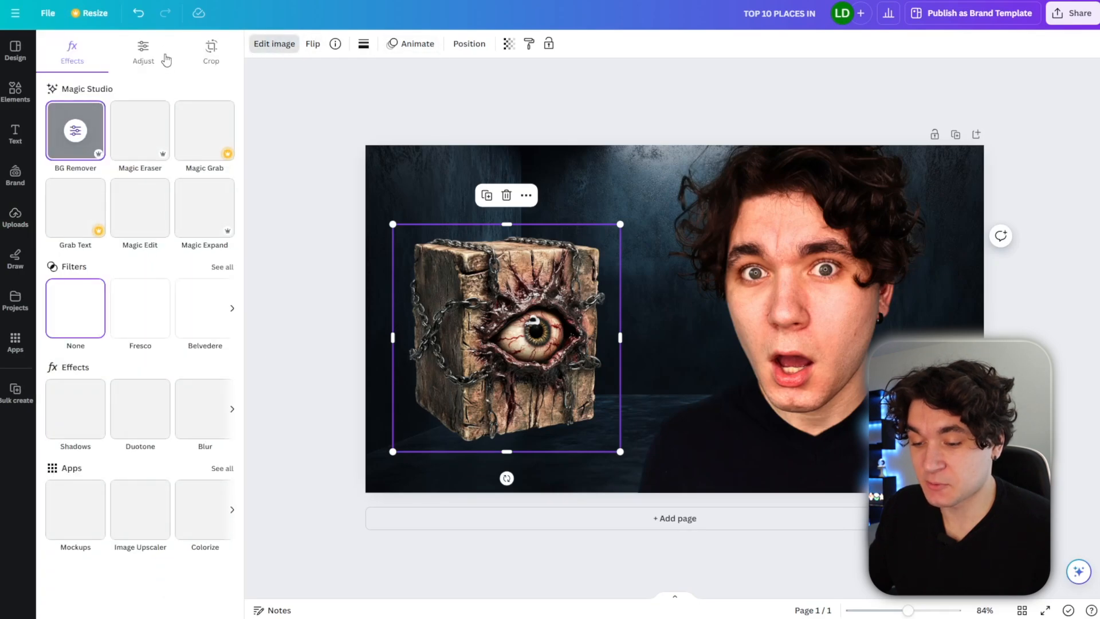
left_click(143, 53)
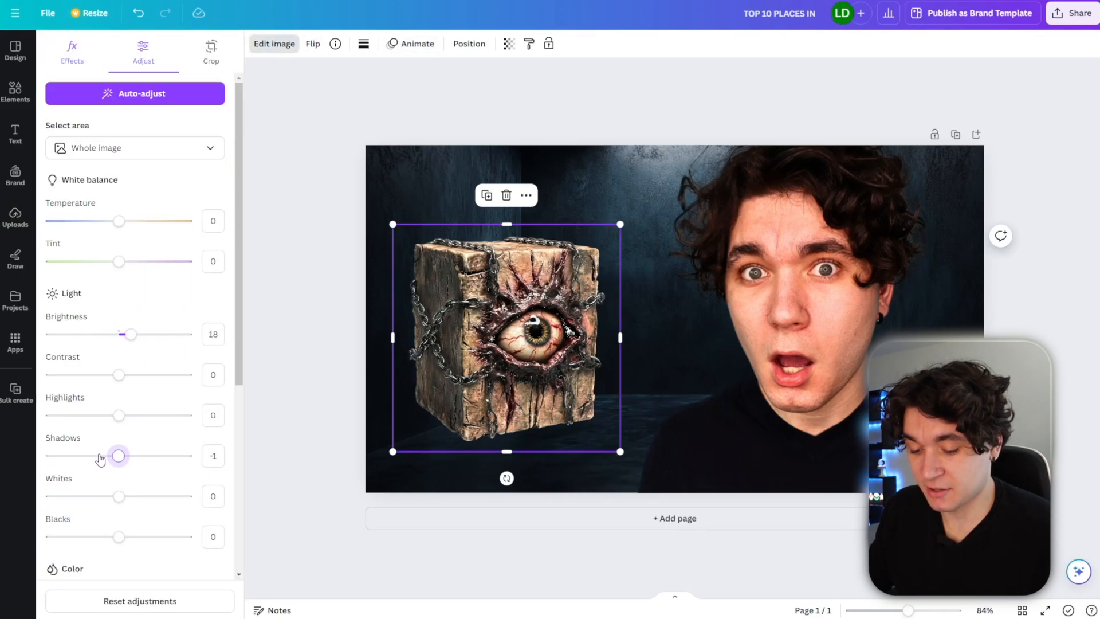
left_click_drag(509, 320, 510, 266)
Add a heading reading "$300.00" below the eye box and select its text.
left_click(15, 136)
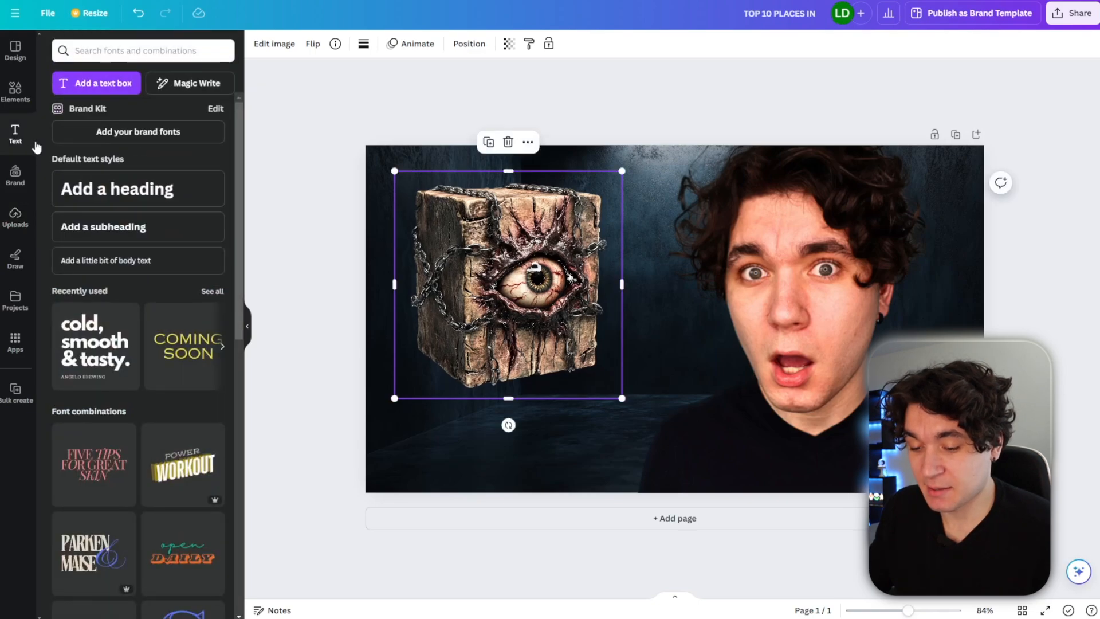
left_click(118, 189)
key("BackSpace")
type("$")
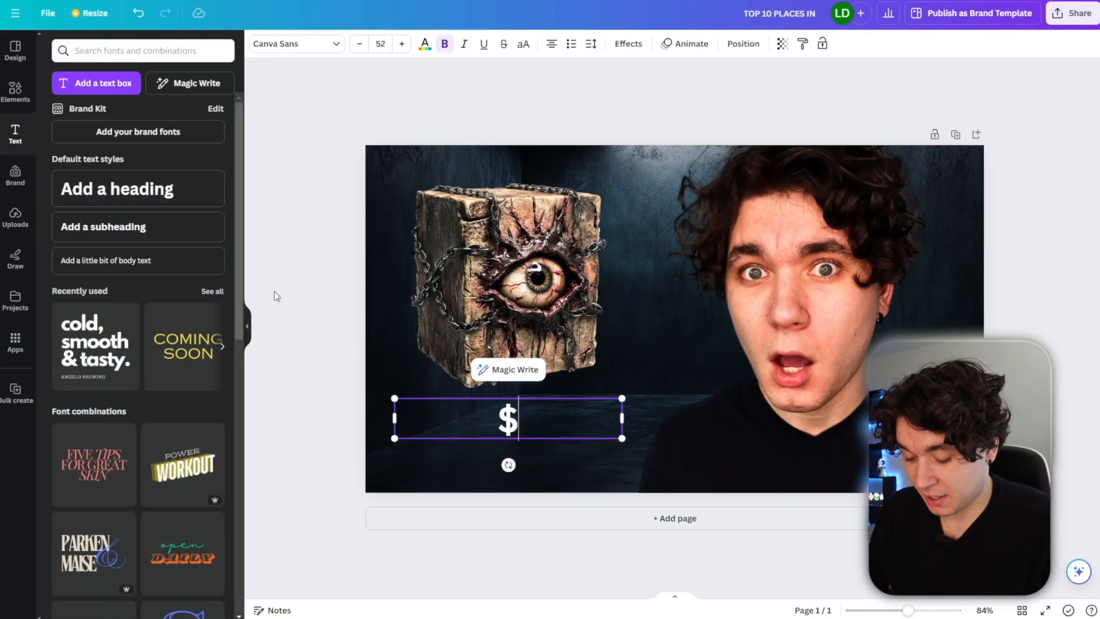
type("300.00")
key("ctrl+a")
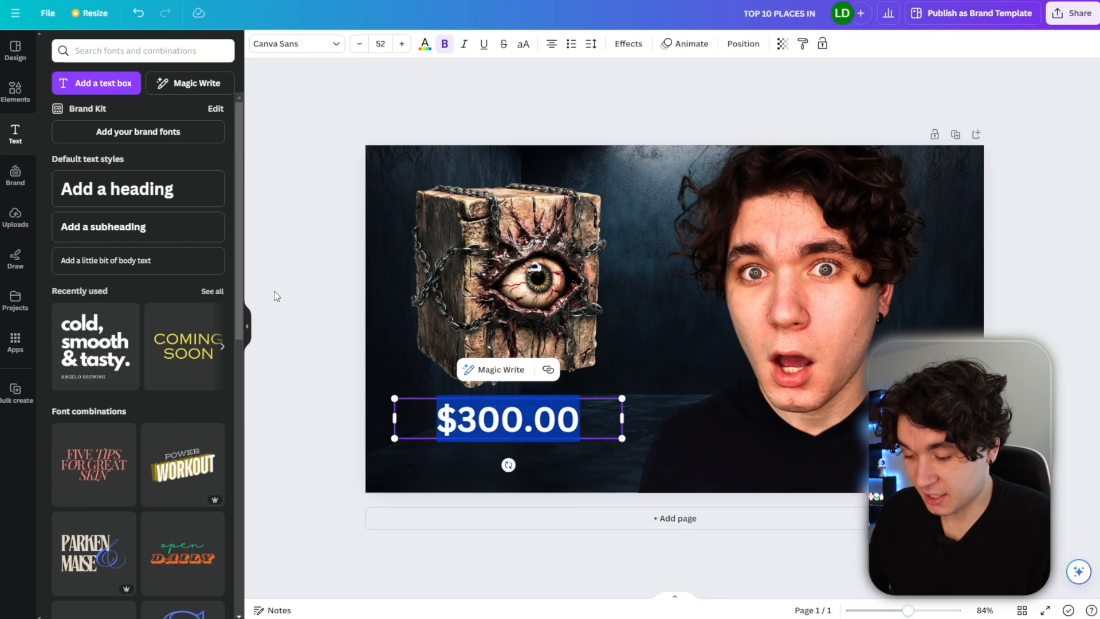
Color the price text red and set its font to Arial.
left_click(420, 49)
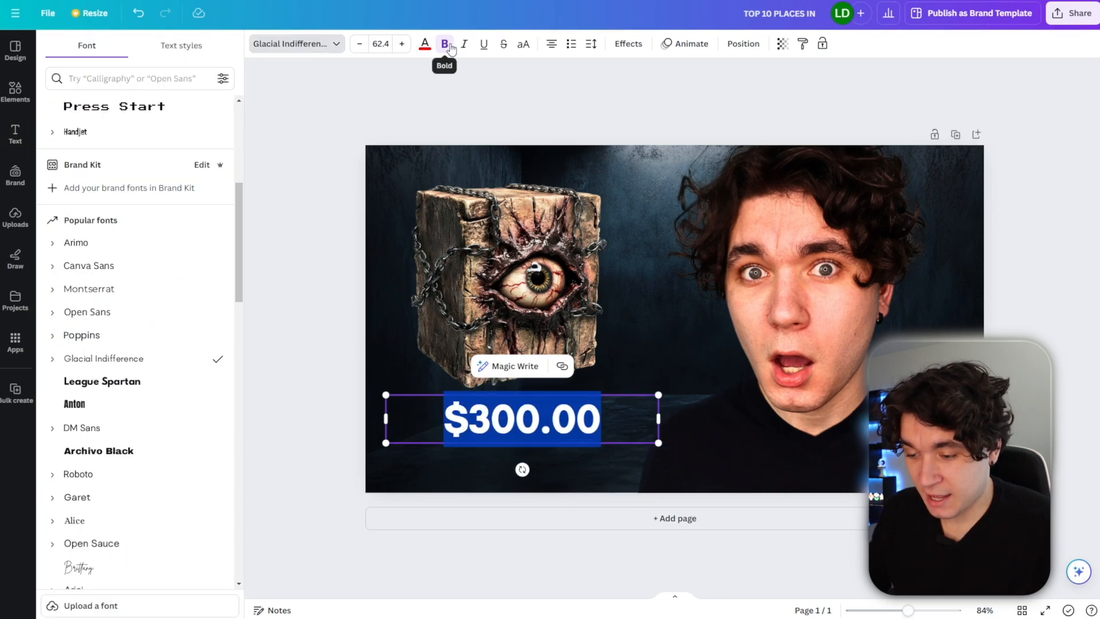
left_click(444, 43)
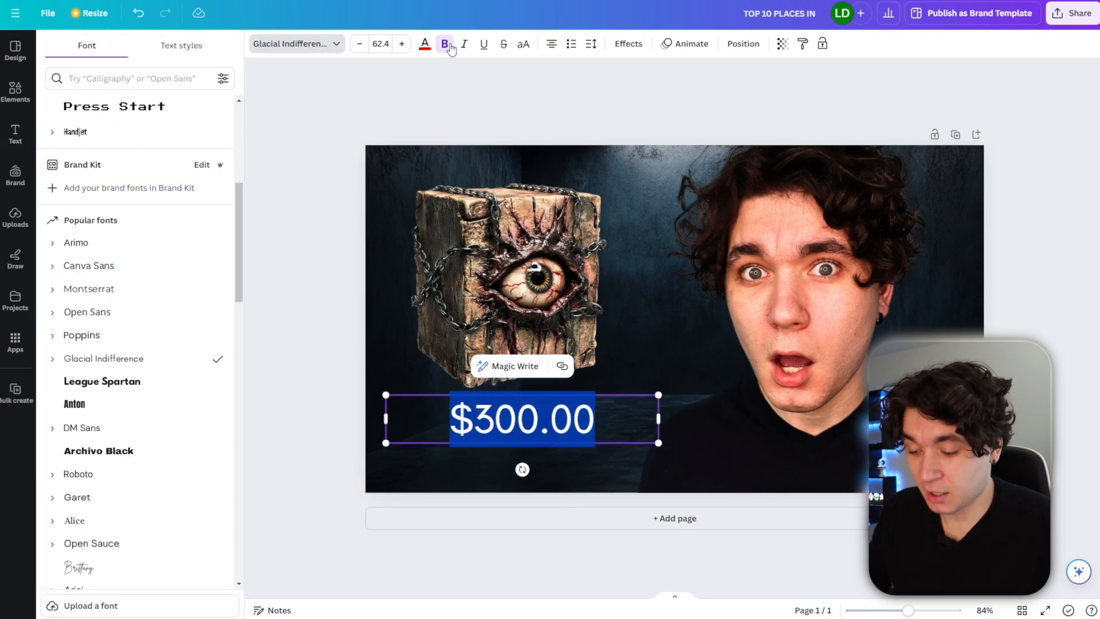
scroll(137, 312, "up", 2)
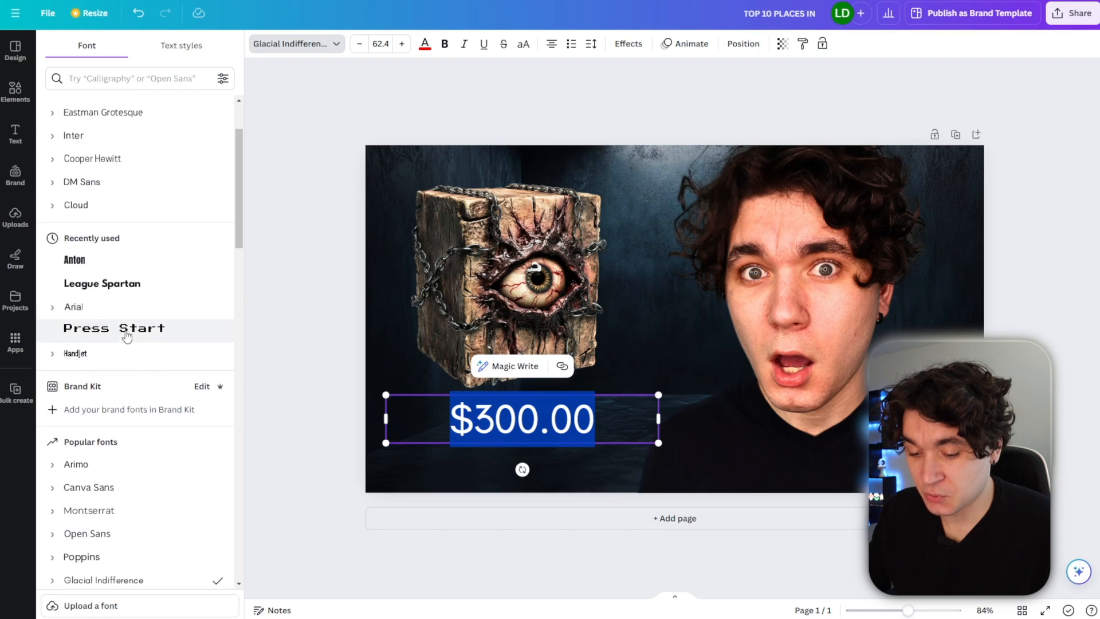
left_click(125, 309)
key("Escape")
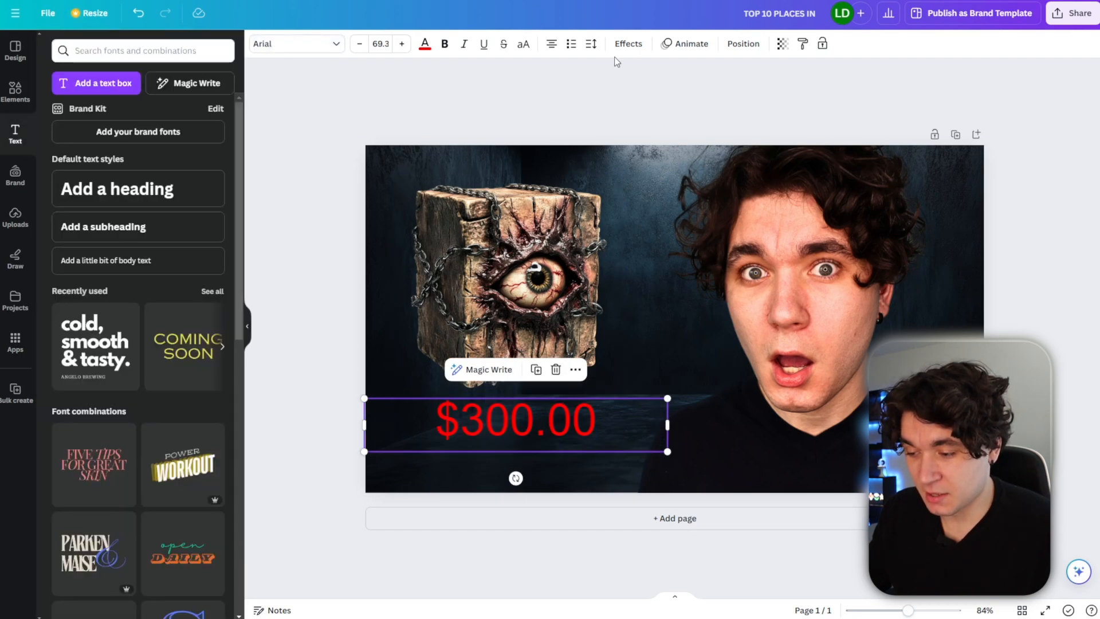
Apply a Shadow effect to the price text and adjust the shadow's color and blur.
left_click(627, 44)
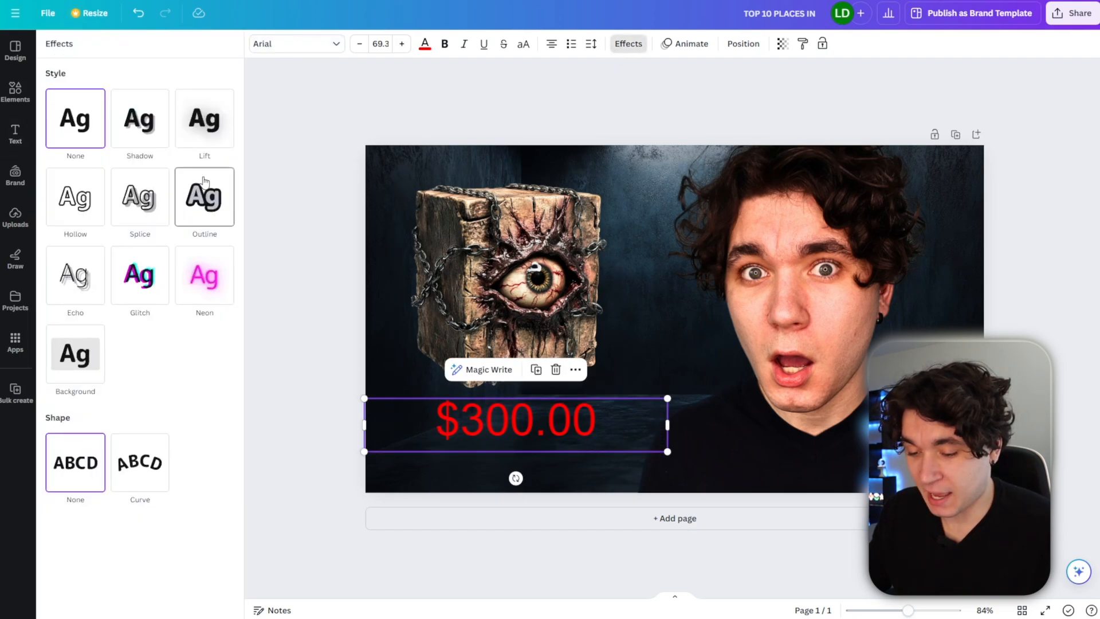
left_click(131, 127)
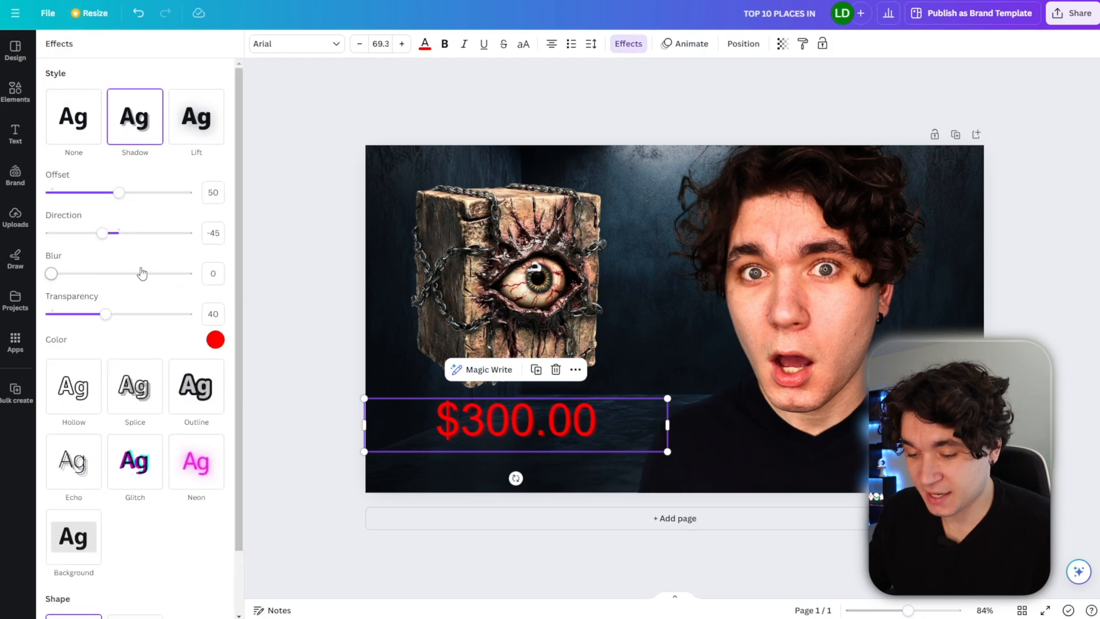
left_click(215, 340)
left_click(54, 541)
left_click_drag(52, 274, 82, 277)
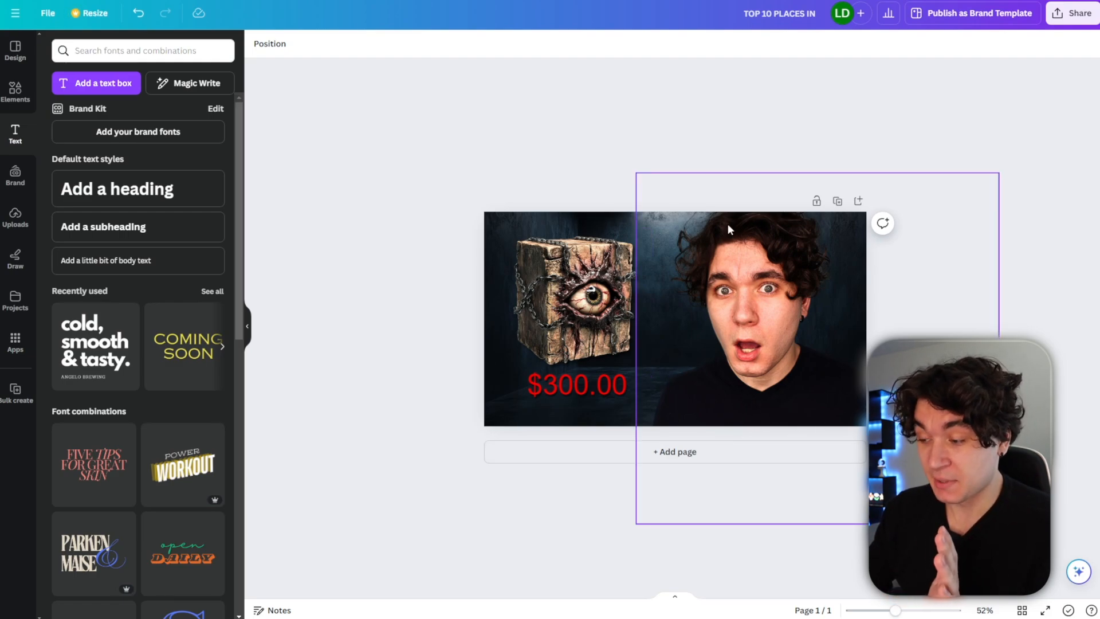
Add the sky image, the rusty can and the watch photo from uploads to a new design.
left_click(1071, 13)
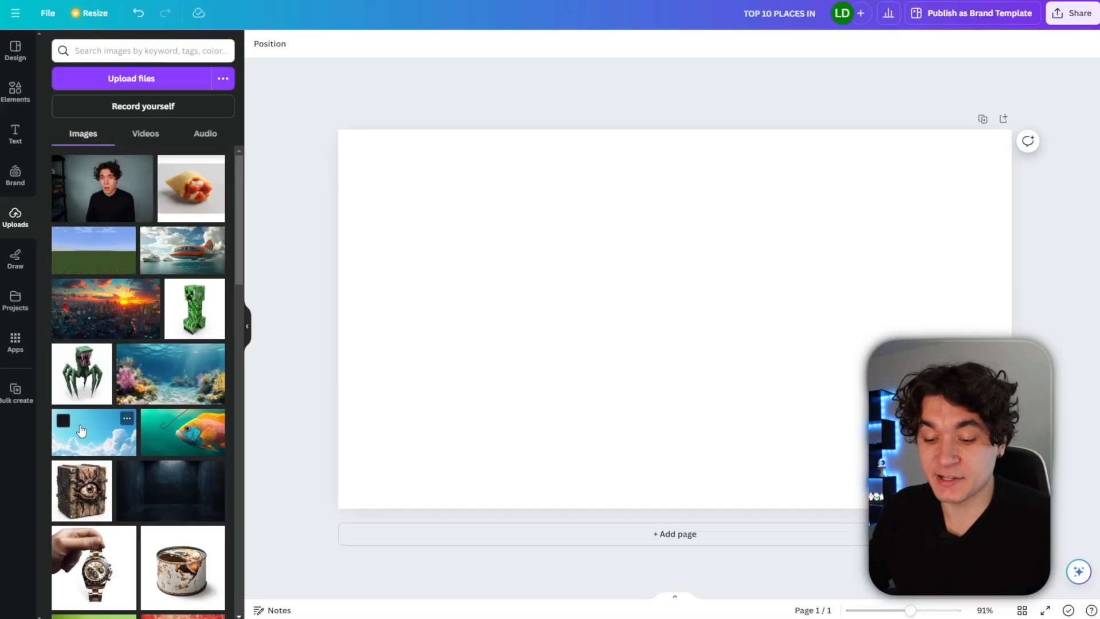
left_click(82, 430)
left_click_drag(579, 360, 480, 300)
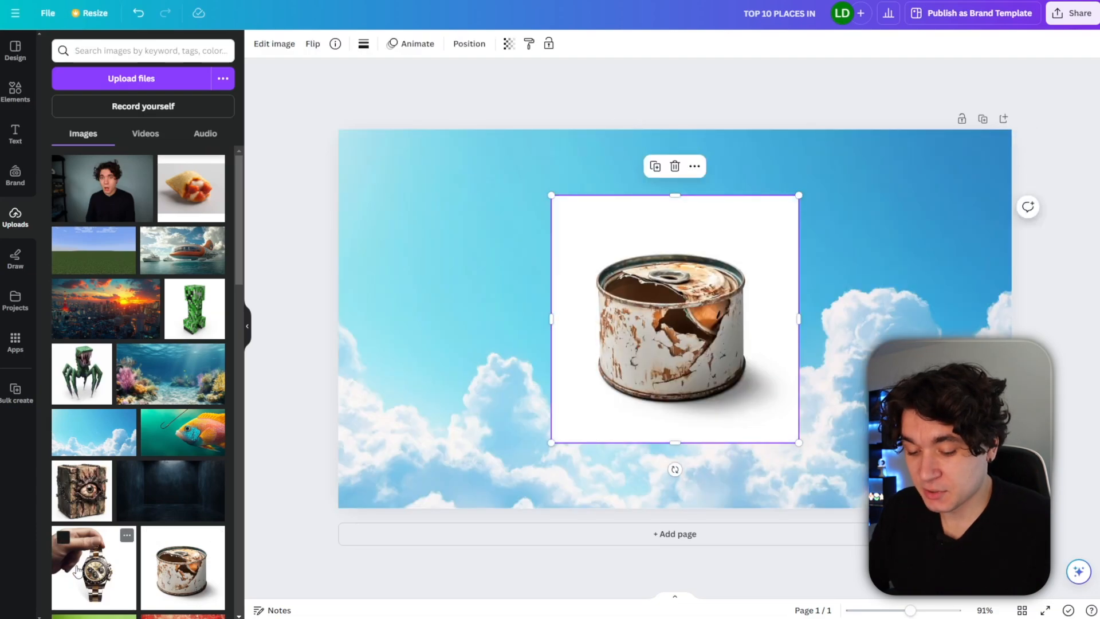
left_click(79, 570)
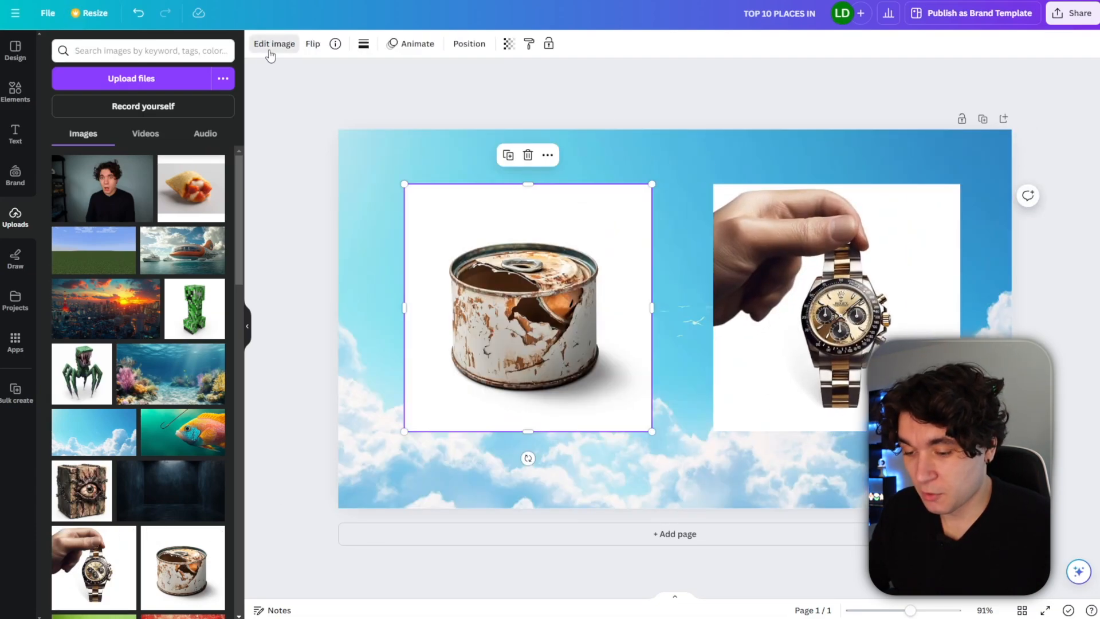
Enlarge and reposition the rusty can, then remove its background with BG Remover.
left_click(273, 45)
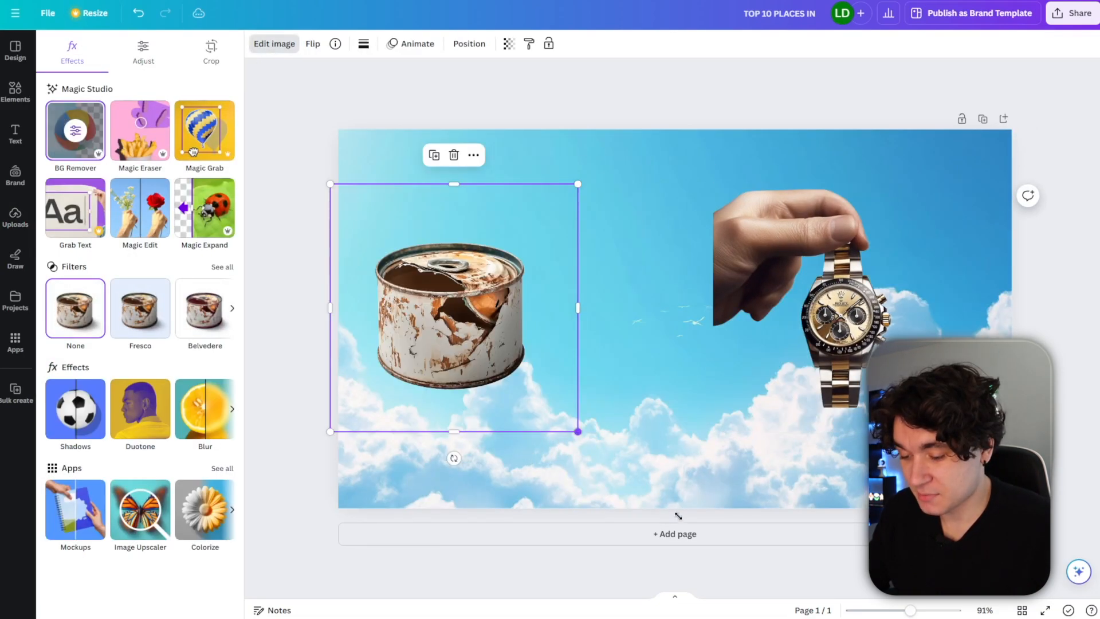
left_click_drag(677, 516, 730, 582)
left_click_drag(506, 418, 494, 398)
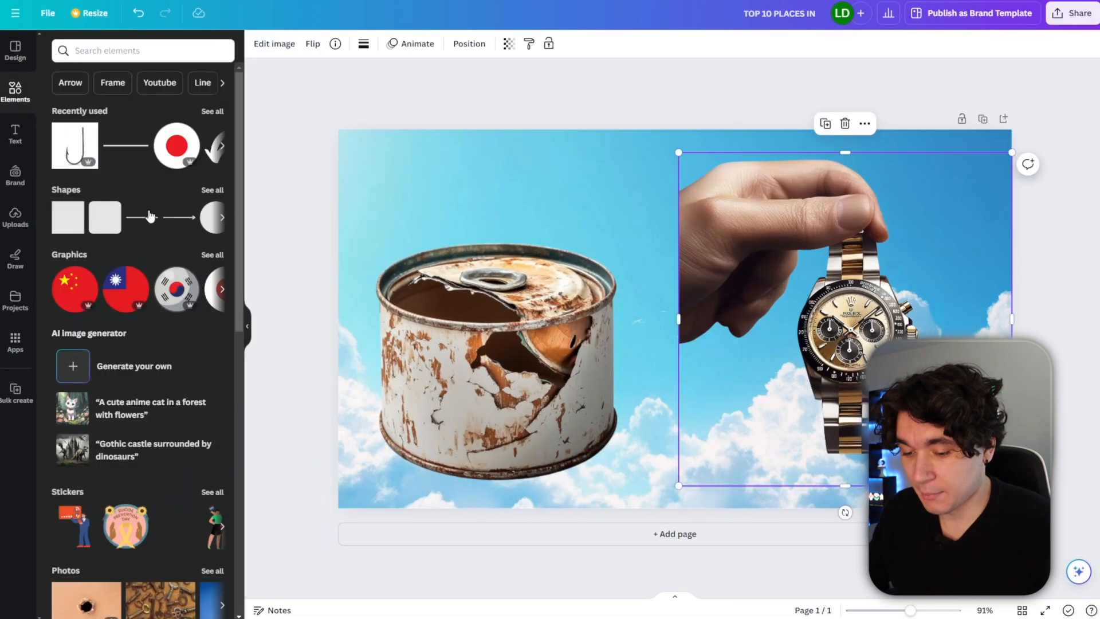
left_click(75, 145)
Enlarge the watch photo to fill the right half and place a vertical divider line at the centre.
left_click_drag(795, 319, 727, 204)
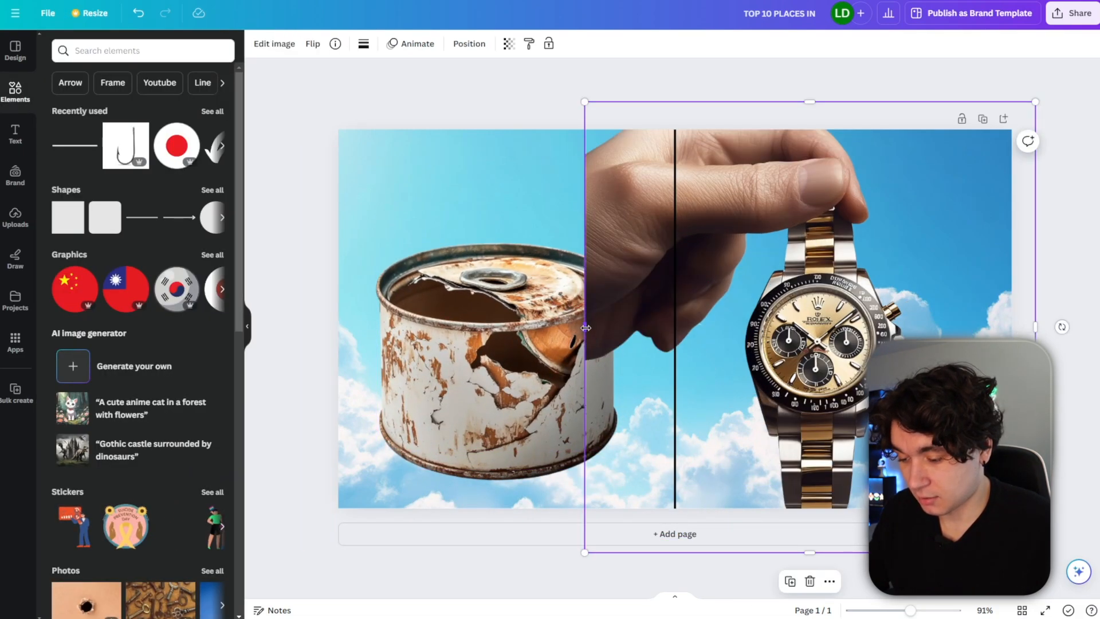
left_click_drag(585, 327, 676, 333)
left_click(693, 157)
left_click_drag(704, 148, 638, 260)
left_click_drag(509, 378, 541, 355)
left_click_drag(541, 356, 558, 354)
left_click_drag(1035, 515, 1098, 597)
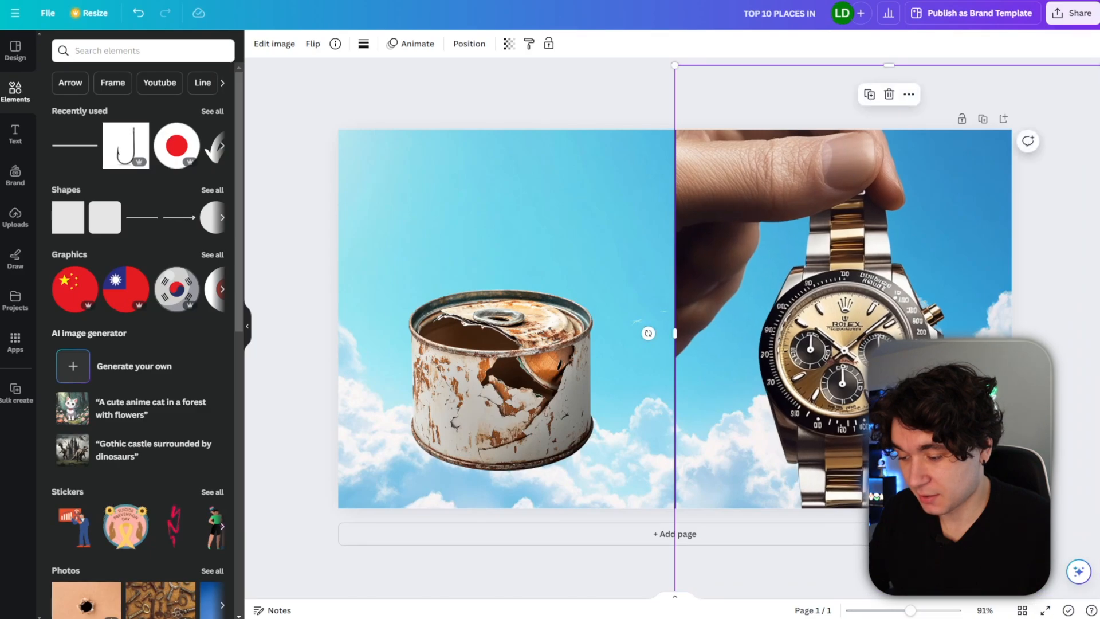
left_click_drag(928, 424, 916, 396)
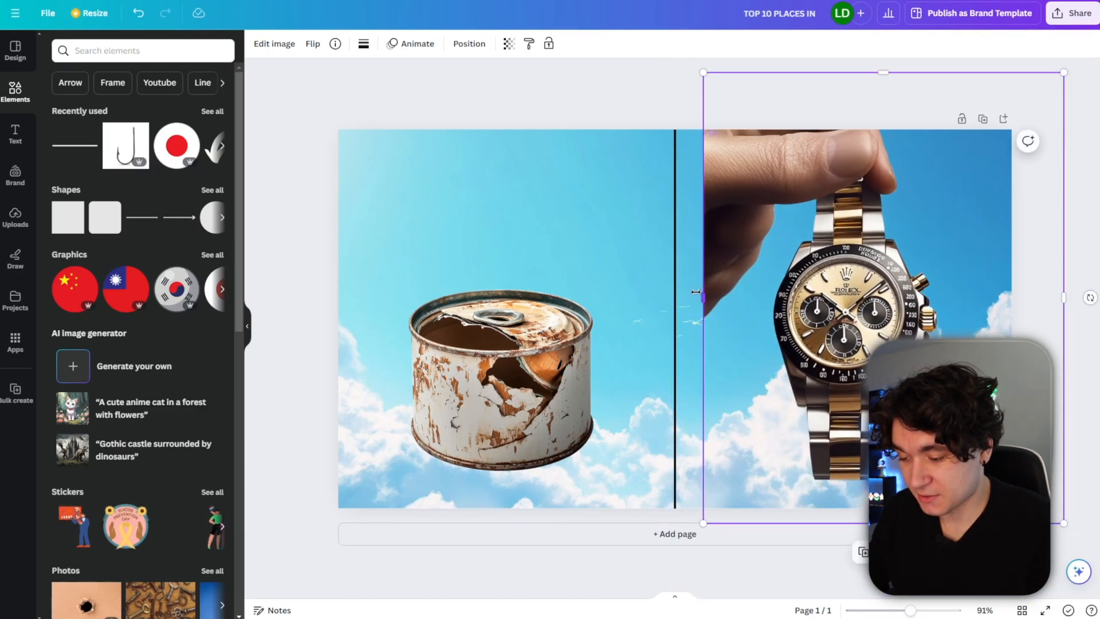
left_click_drag(696, 293, 676, 291)
Raise the watch photo's brightness to 25.
left_click(274, 43)
mouse_move(118, 334)
left_mouse_down()
mouse_move(142, 337)
mouse_move(138, 344)
left_mouse_up()
scroll(148, 401, "down", 1)
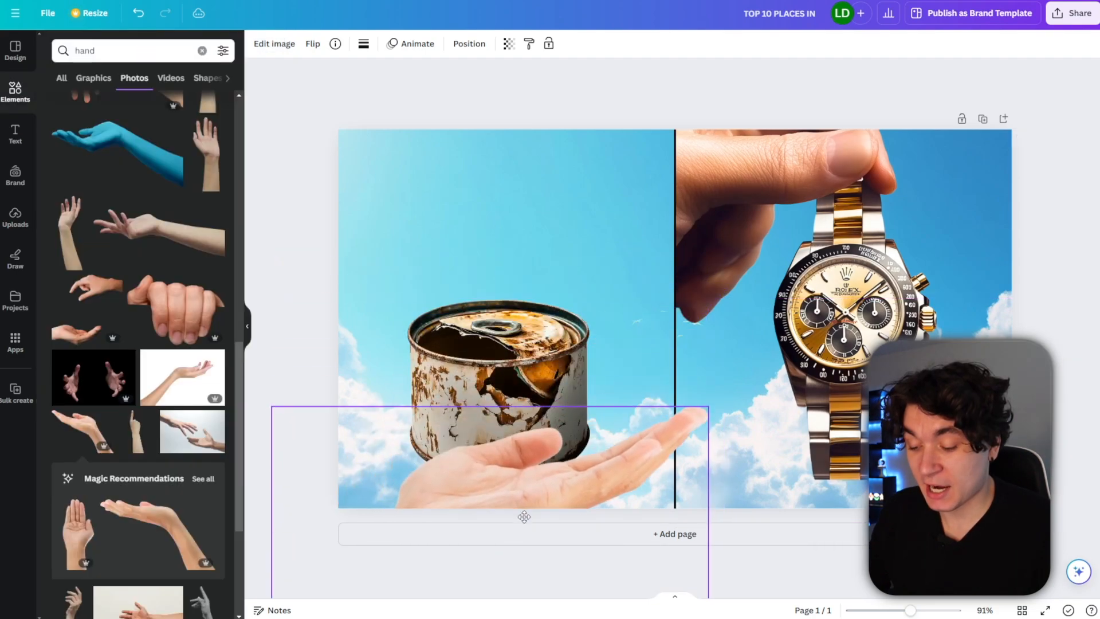
Position a hand photo under the can, move it behind the can in the layer order, and resize it.
left_click_drag(504, 458, 481, 422)
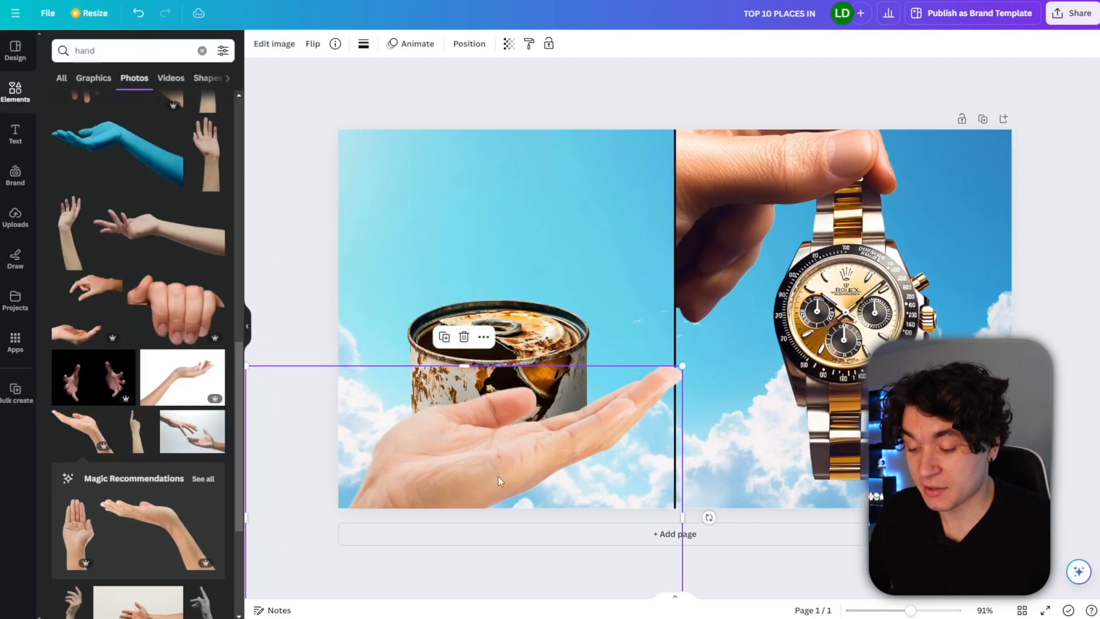
left_click(471, 47)
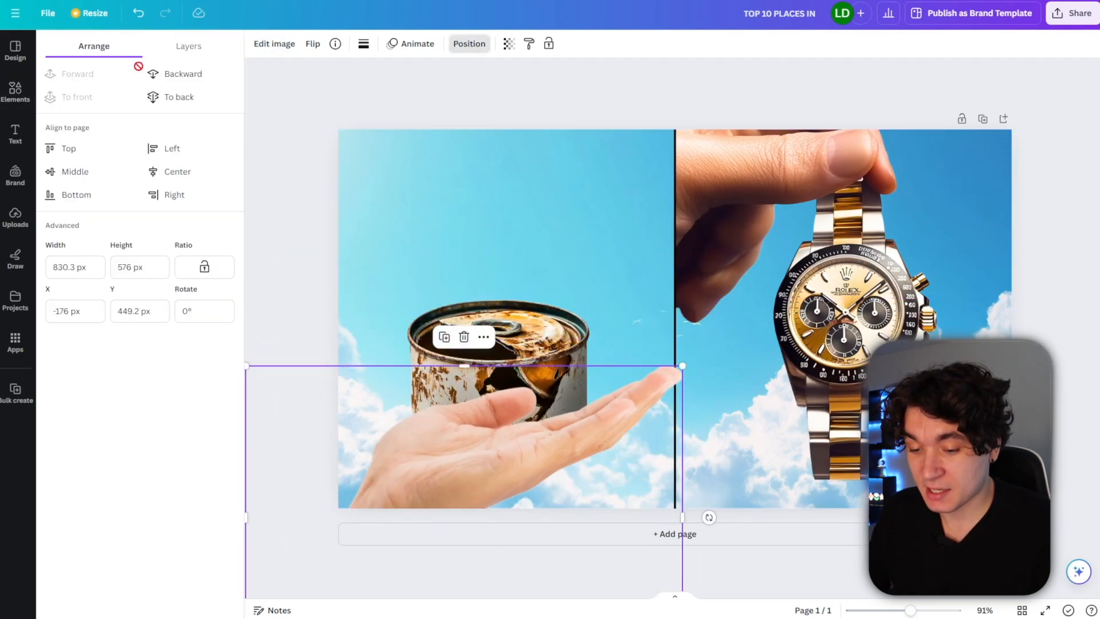
left_click(171, 56)
left_click_drag(151, 123, 150, 252)
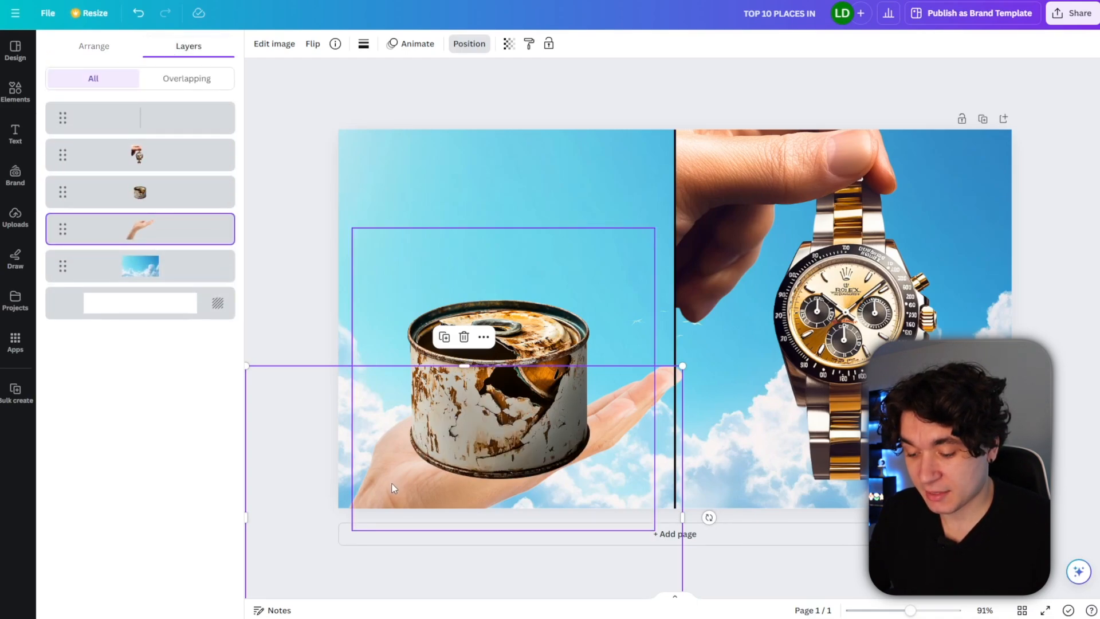
left_click_drag(683, 365, 1049, 111)
left_click_drag(832, 570, 674, 567)
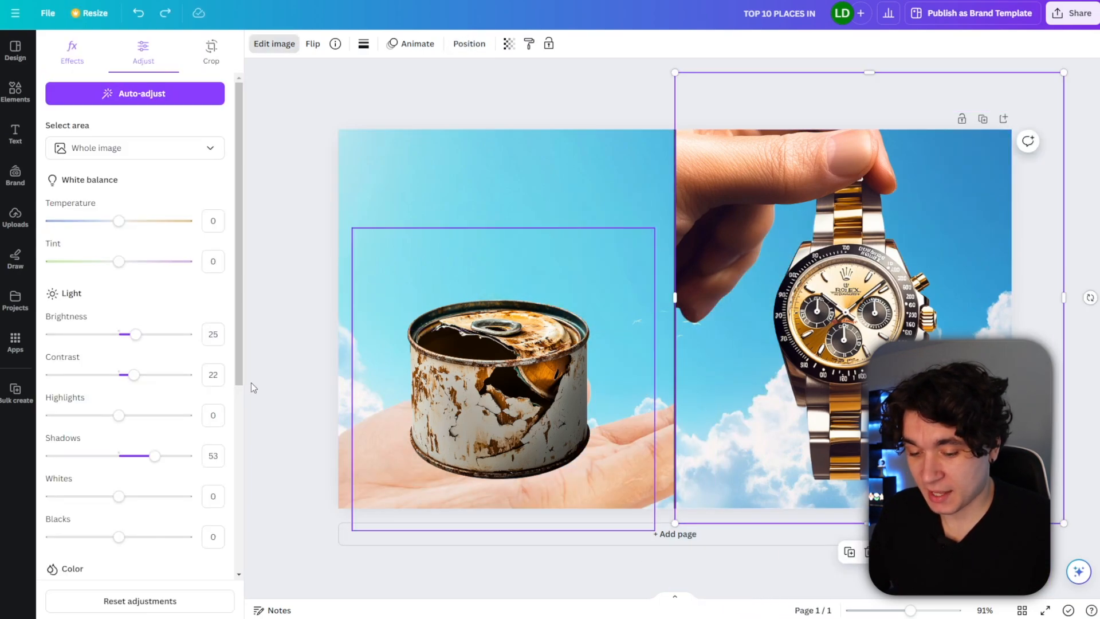
Add a heading reading "1 HOUR" and move it above the can.
left_click(14, 133)
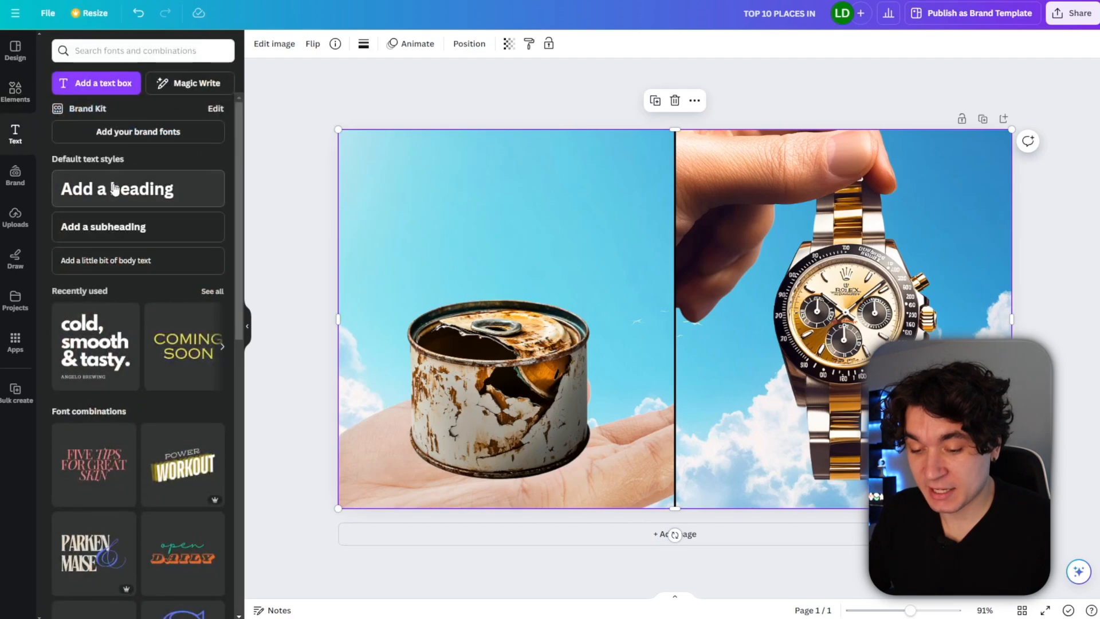
left_click(114, 189)
type("1 HOUR")
left_click_drag(619, 297, 406, 185)
left_click_drag(532, 281, 478, 203)
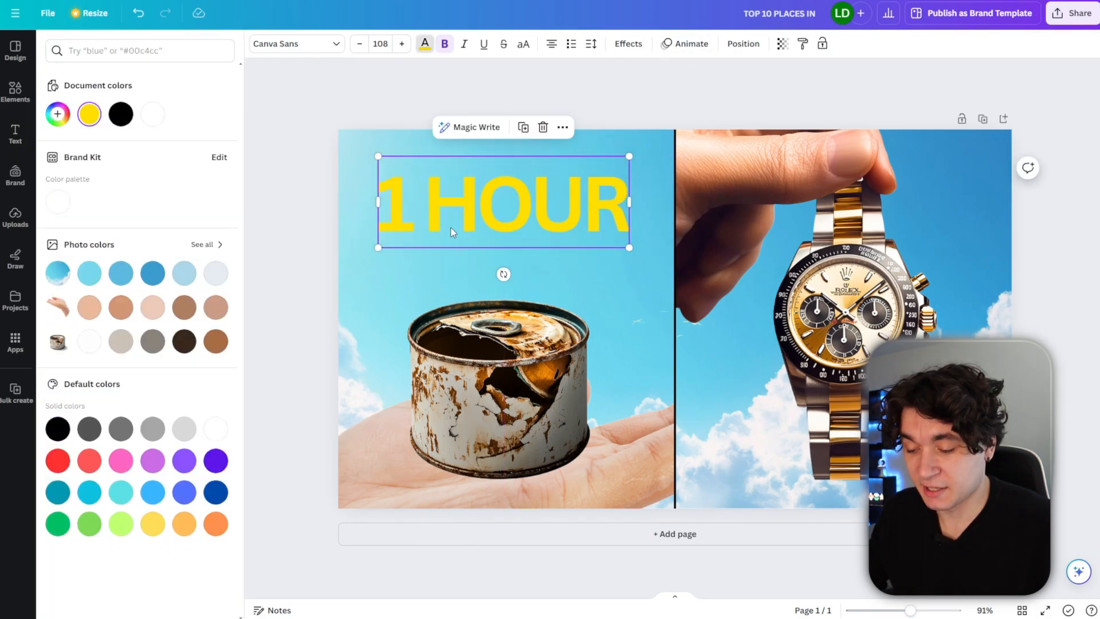
Duplicate the "1 HOUR" heading and move the copy onto the watch half.
double_click(478, 198)
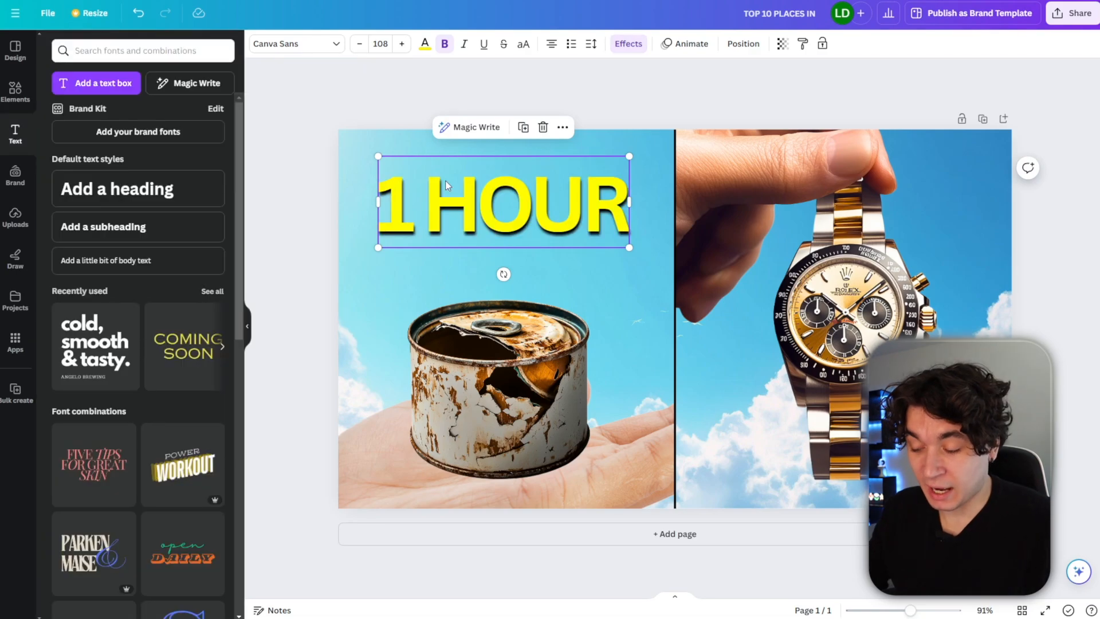
key("ctrl+d")
left_click_drag(491, 204, 819, 449)
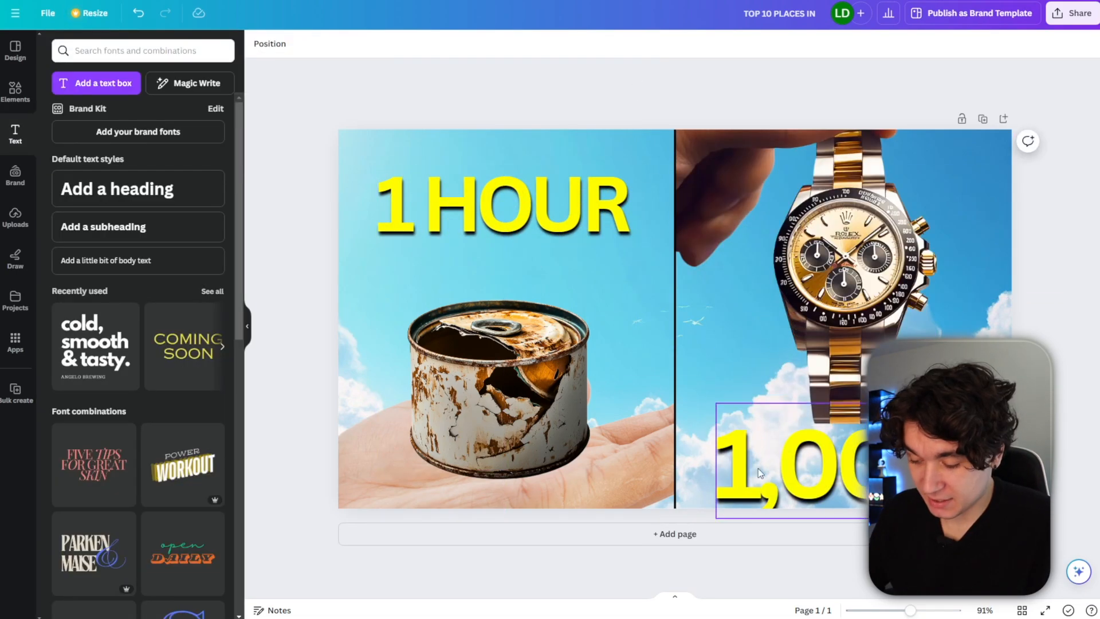
left_click_drag(759, 466, 756, 474)
left_click_drag(634, 284, 796, 403)
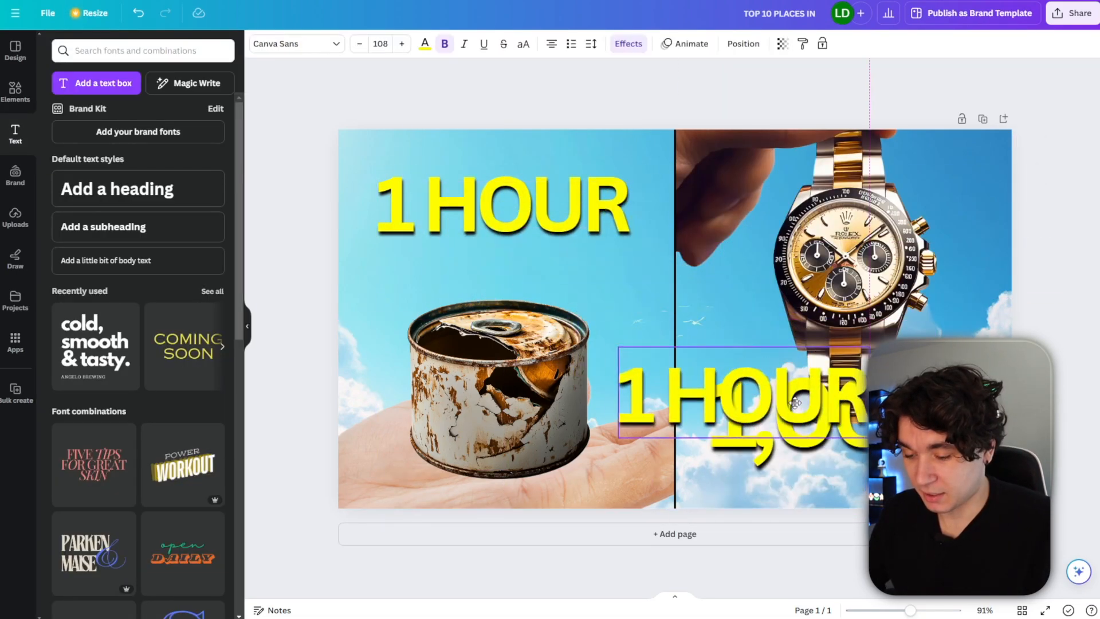
Change the copy to "1,000 HOURS", reduce its font size, and place it at the top of the watch half.
double_click(796, 403)
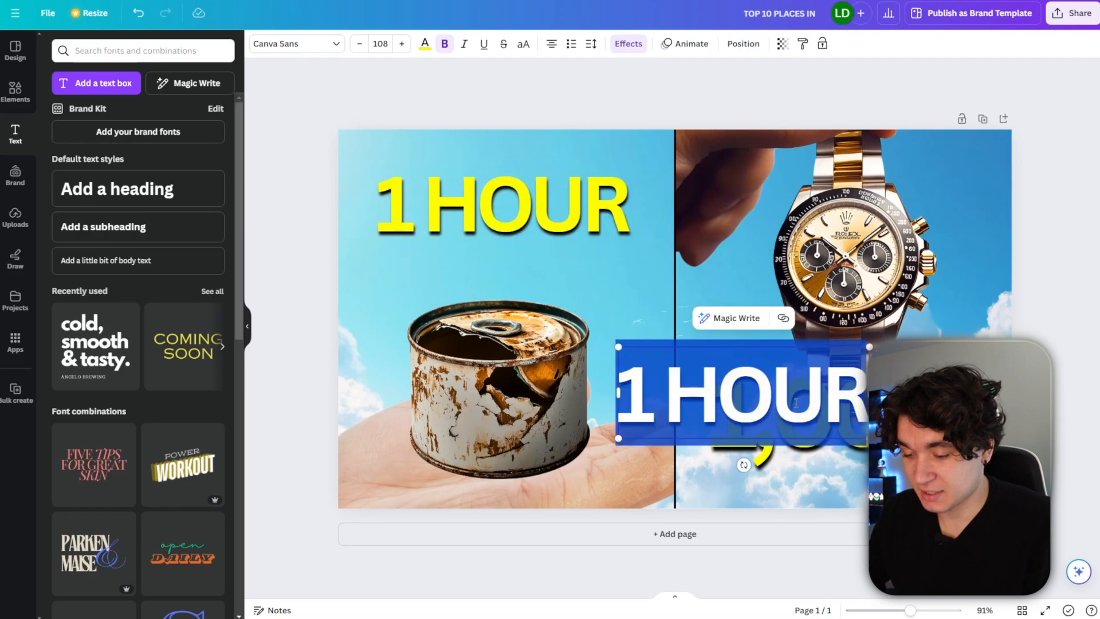
type("HOURS")
key("ctrl+a")
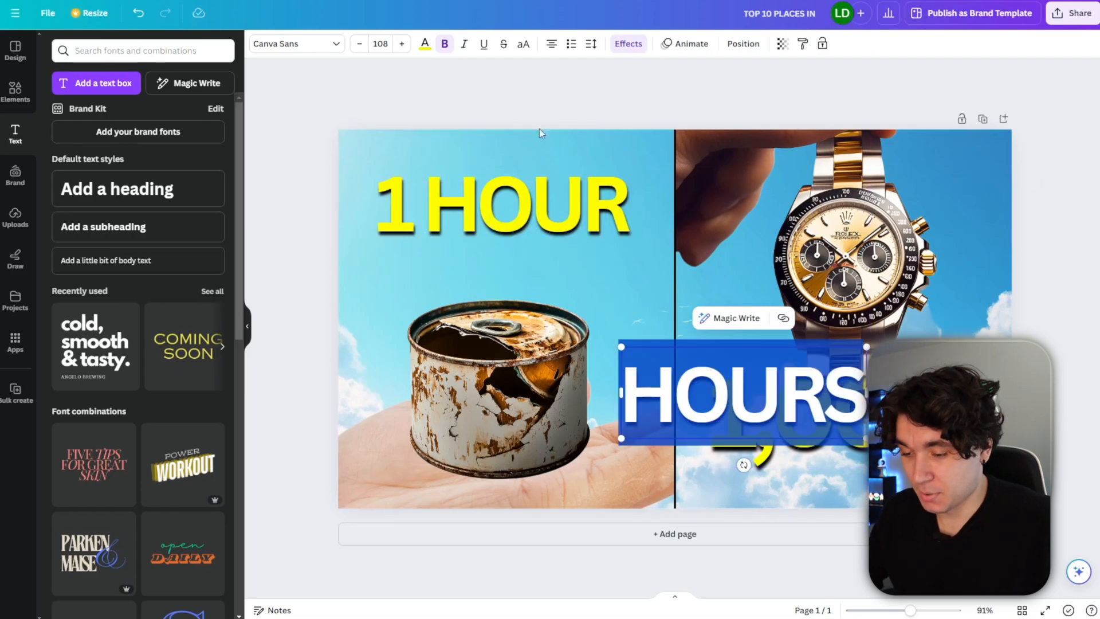
left_click(360, 48)
left_click(359, 48)
left_click(360, 48)
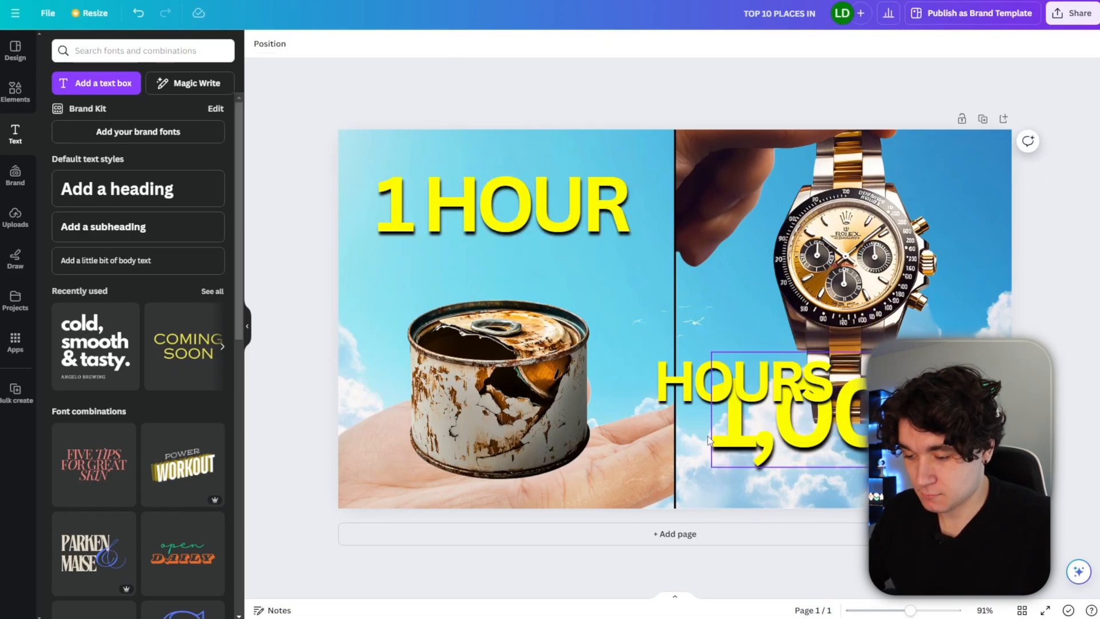
left_click_drag(692, 387, 815, 481)
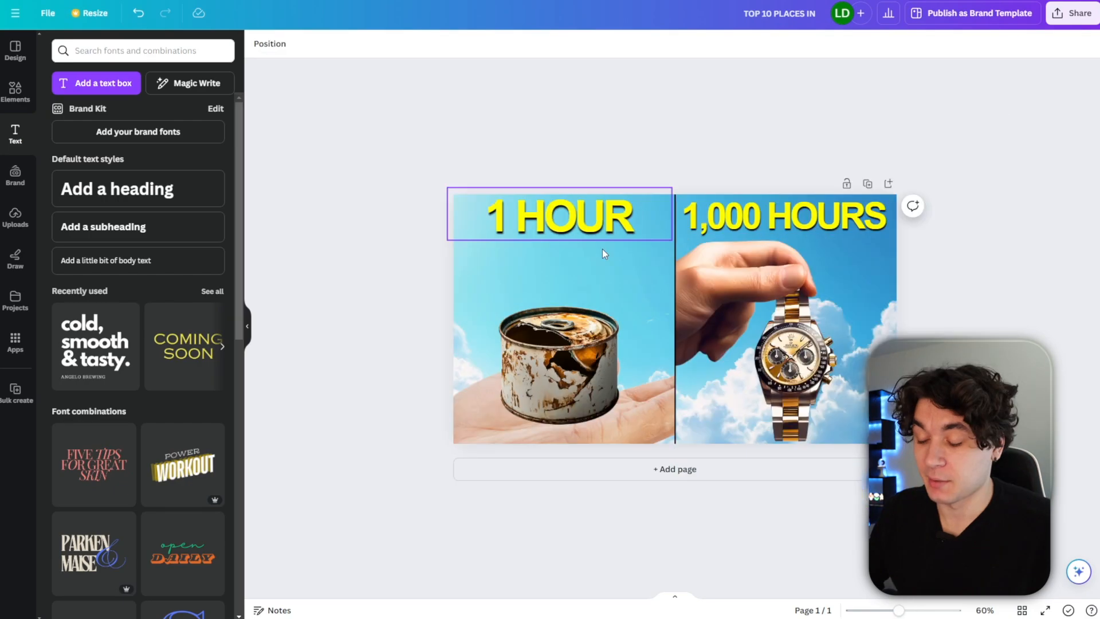
left_click(695, 132)
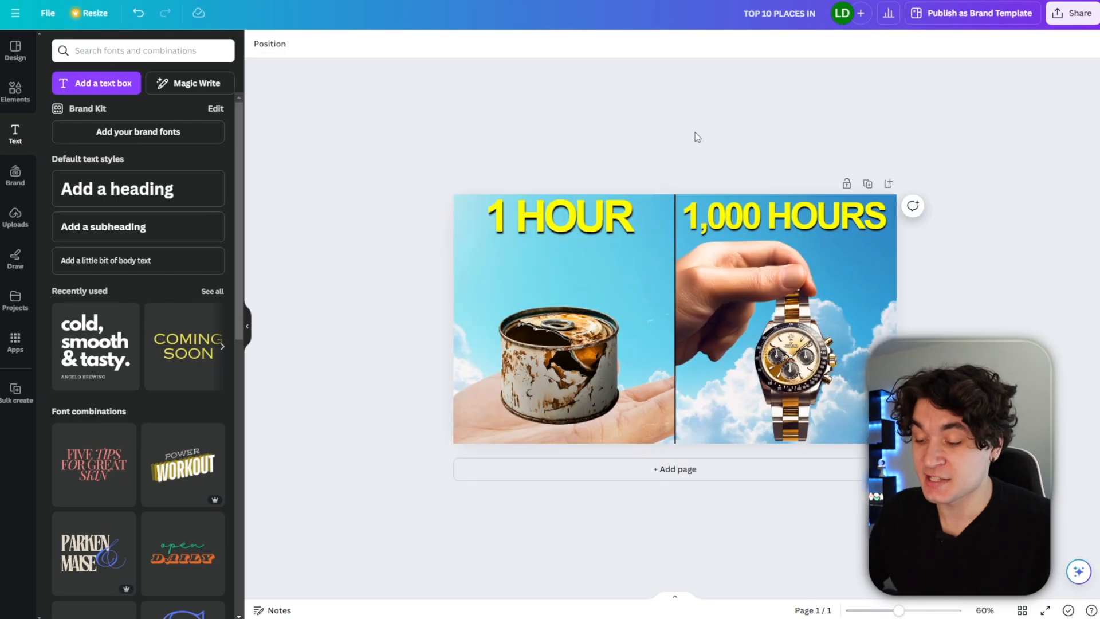
Move the can and hand photos upward on the 1 HOUR half of the thumbnail.
scroll(695, 132, "down", 2)
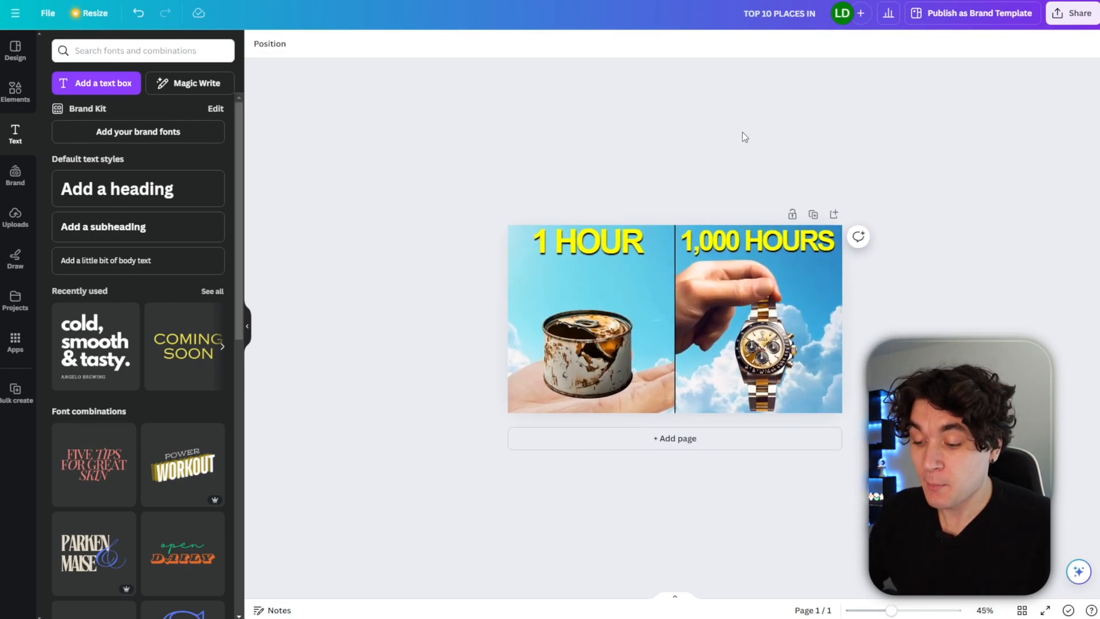
scroll(791, 135, "up", 5)
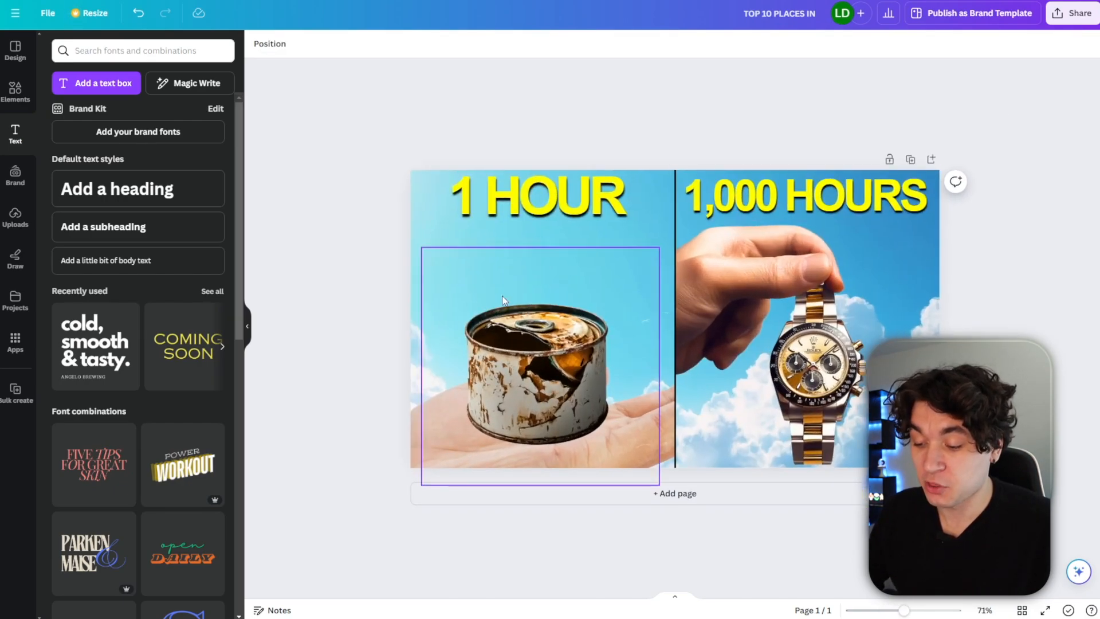
left_click_drag(522, 345, 520, 306)
left_click_drag(430, 460, 428, 418)
Apply a Drop shadow effect to the can image.
left_click(524, 353)
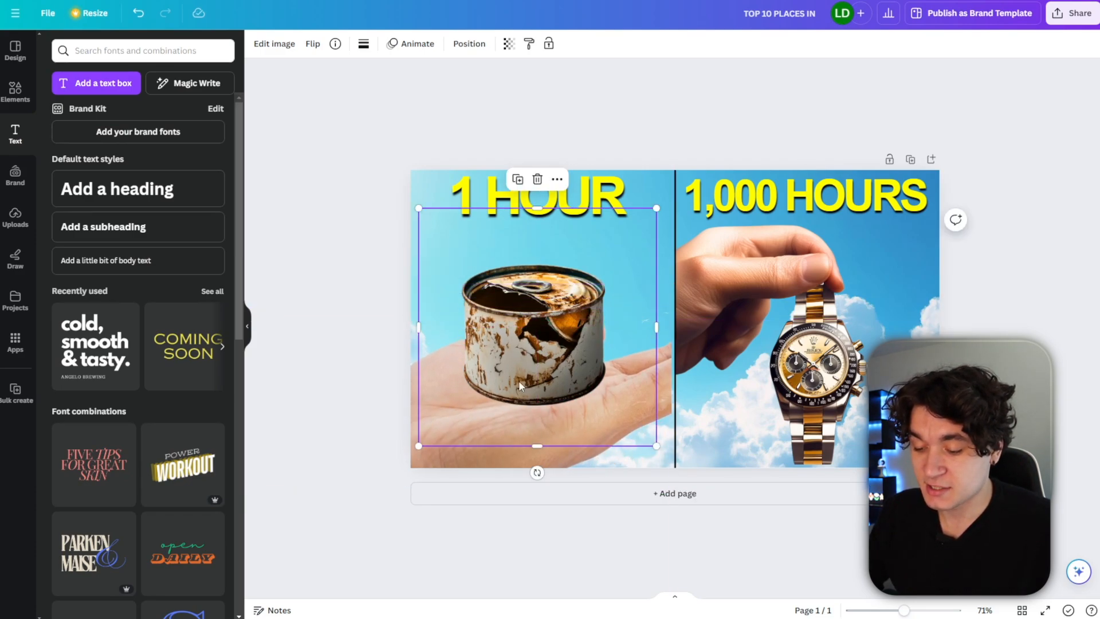
left_click(275, 45)
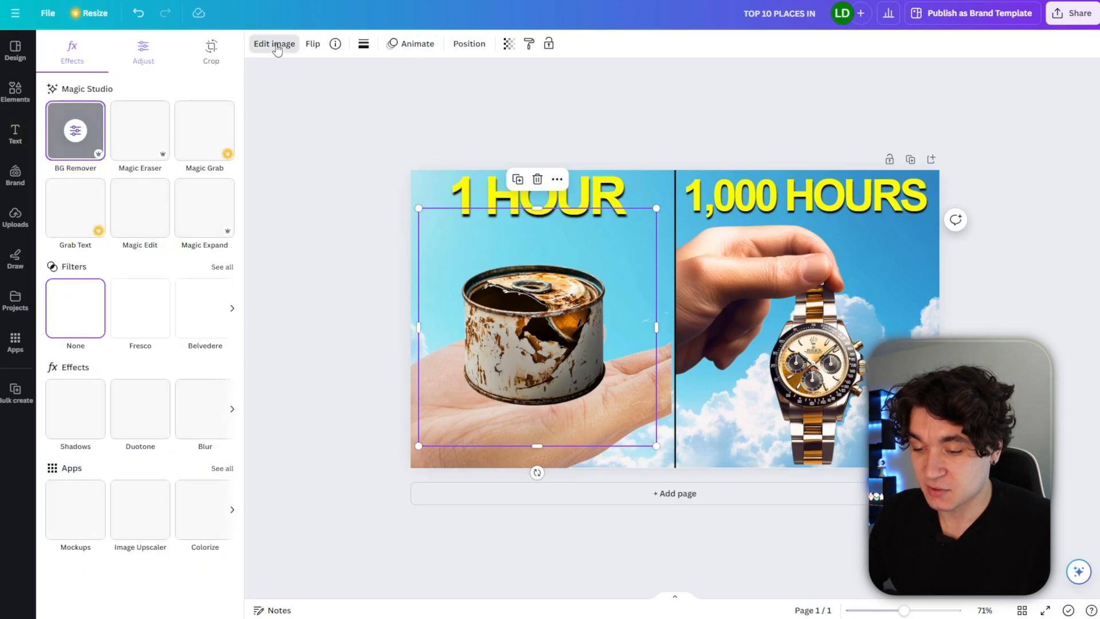
left_click(81, 425)
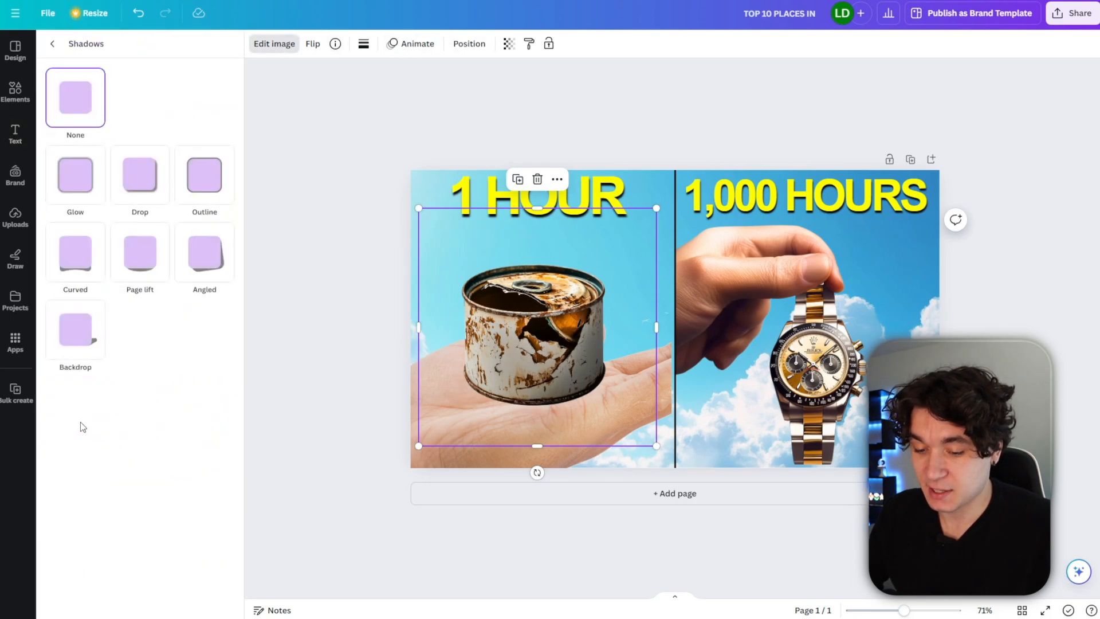
left_click(140, 182)
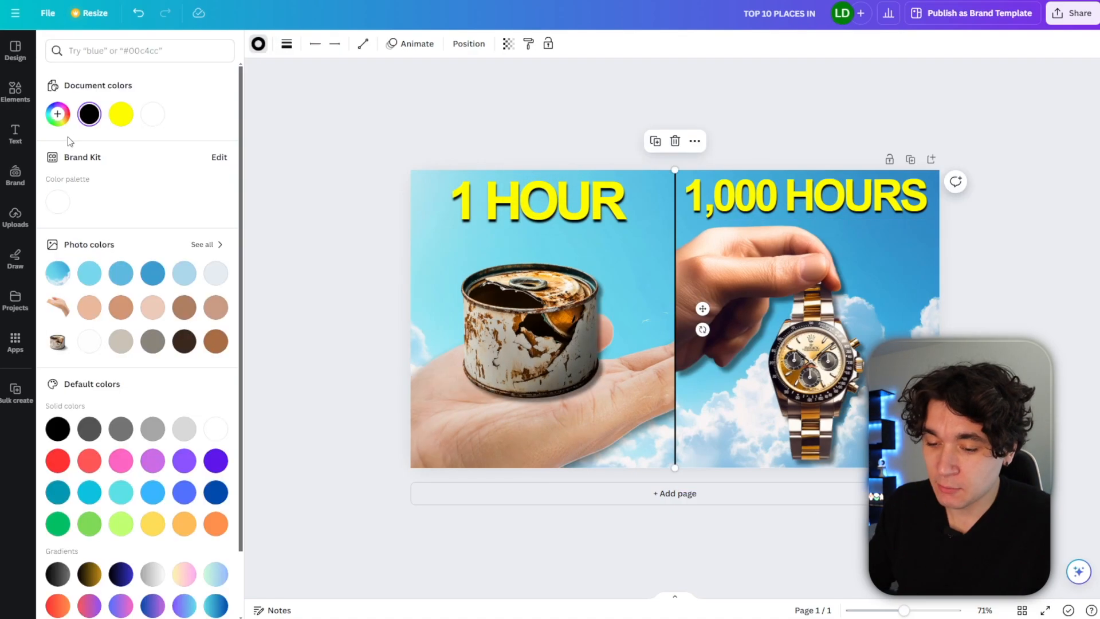
Recolour the vertical dividing line to red #FF0000 and open the share options to export the design.
left_click(60, 122)
left_click(194, 172)
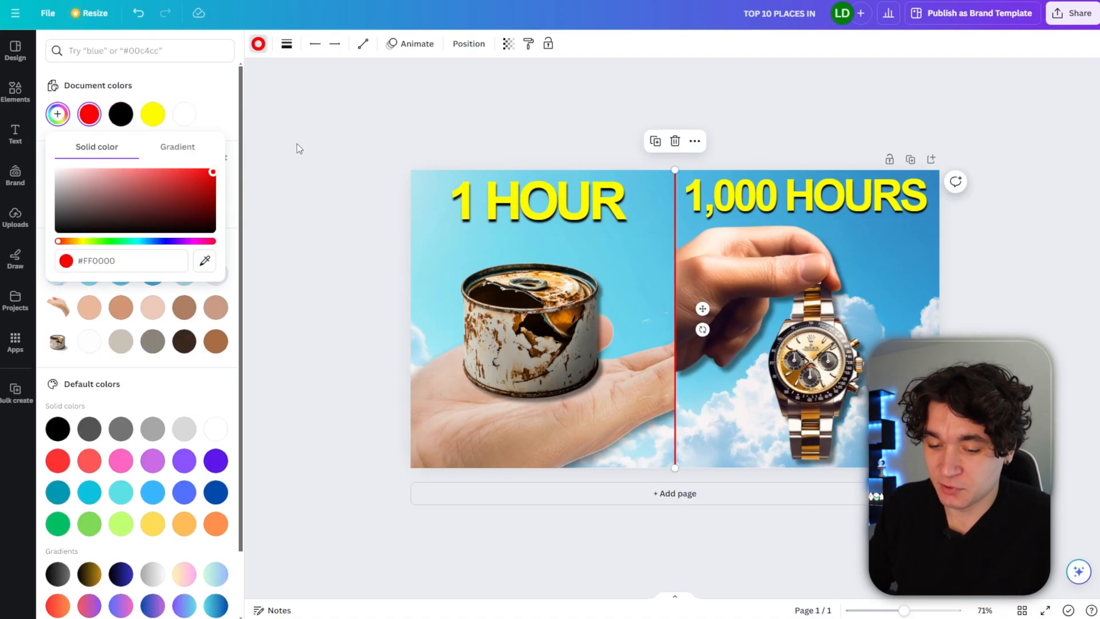
left_click(401, 129)
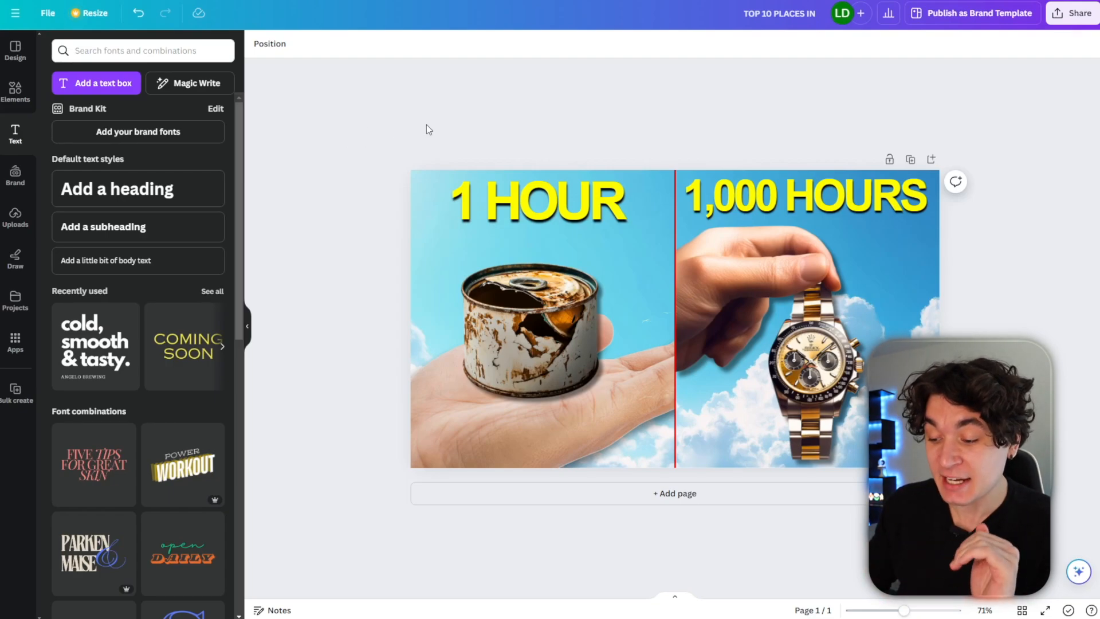
left_click(1076, 18)
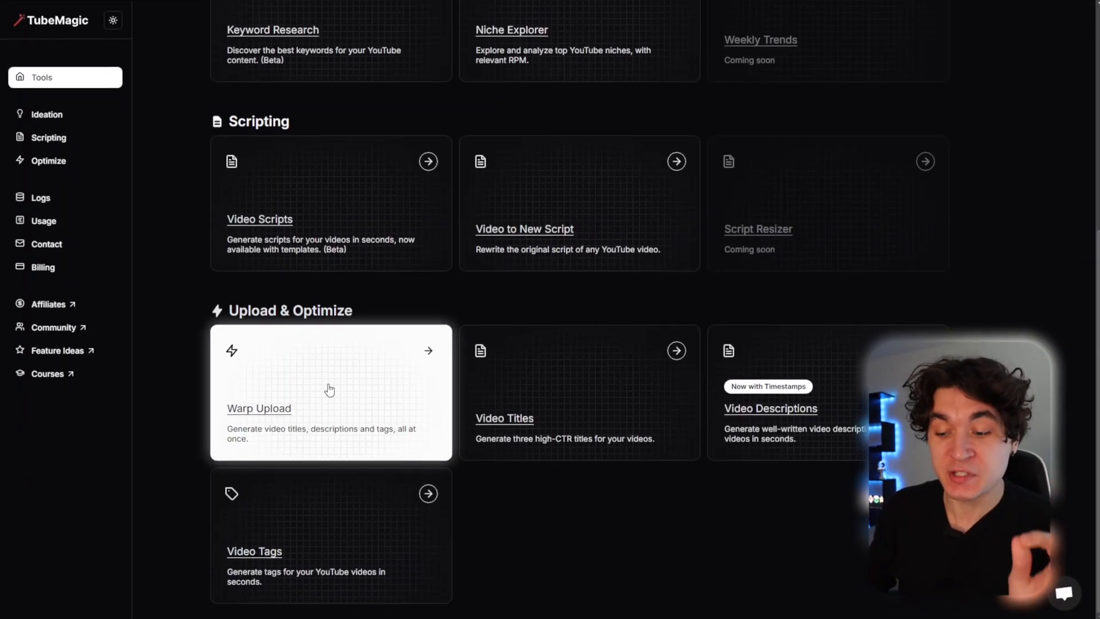
Switch to TubeMagic and open Warp Upload using the Content input method.
left_click(327, 383)
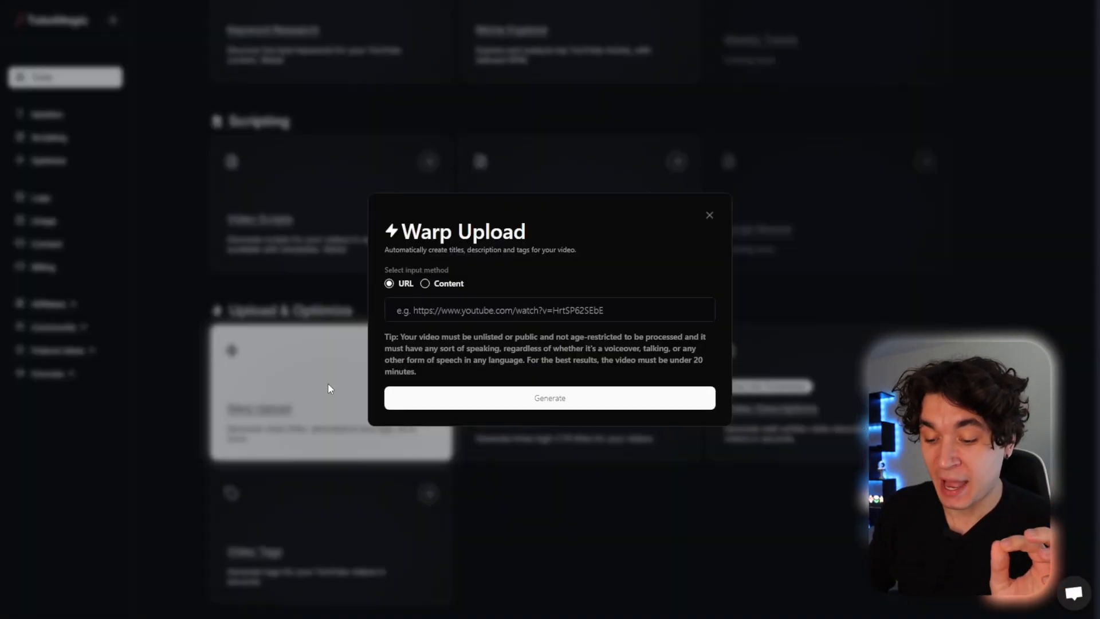
left_click(424, 284)
left_click(427, 328)
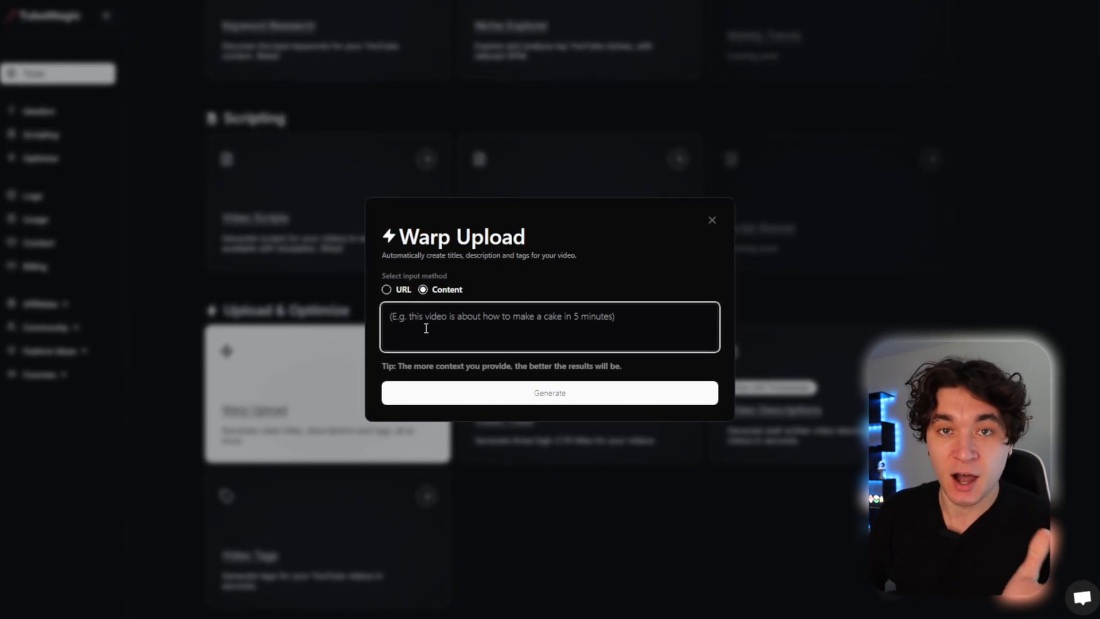
Describe the video as "1 hour of looking through garage sales vs 100 hours looking through garage sales, and comparing what i find" and generate.
type("1 hour of looking t")
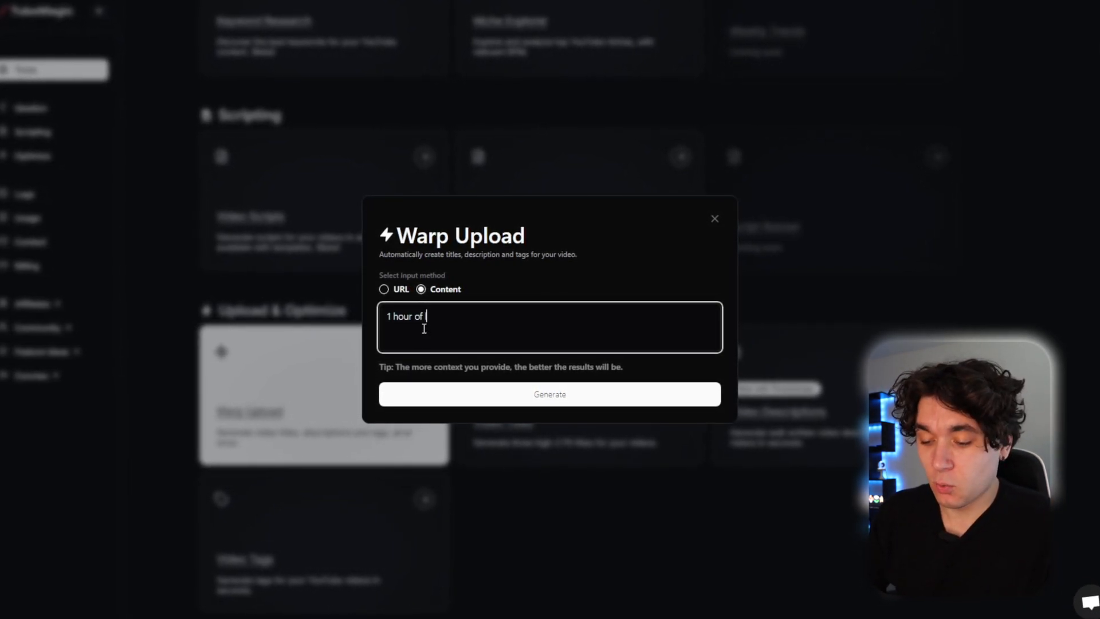
type("hrough garage ")
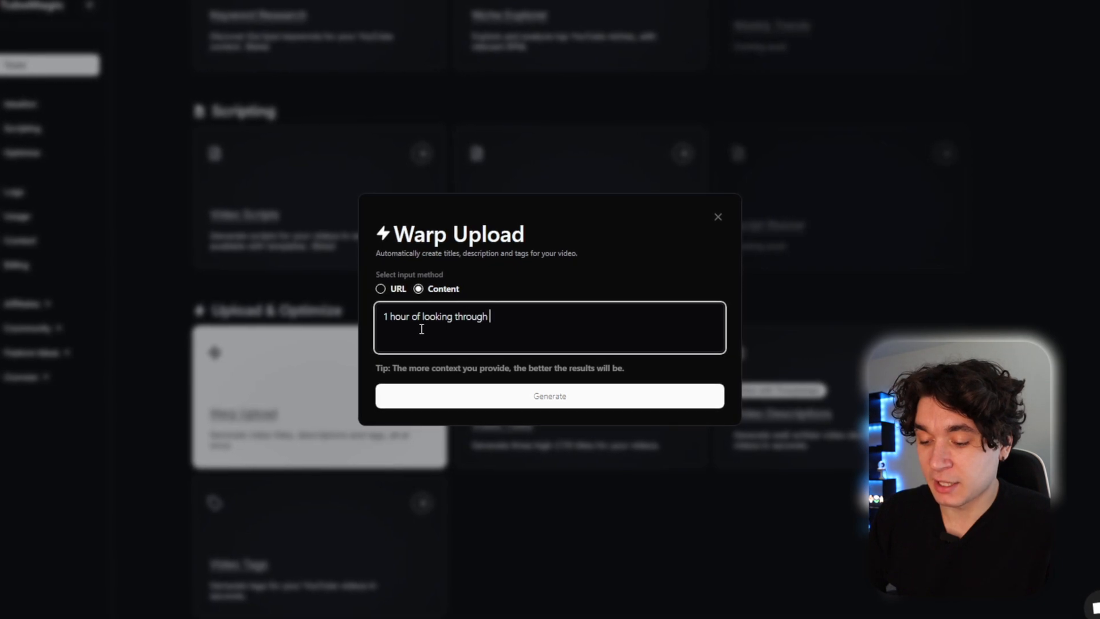
type("sales vs")
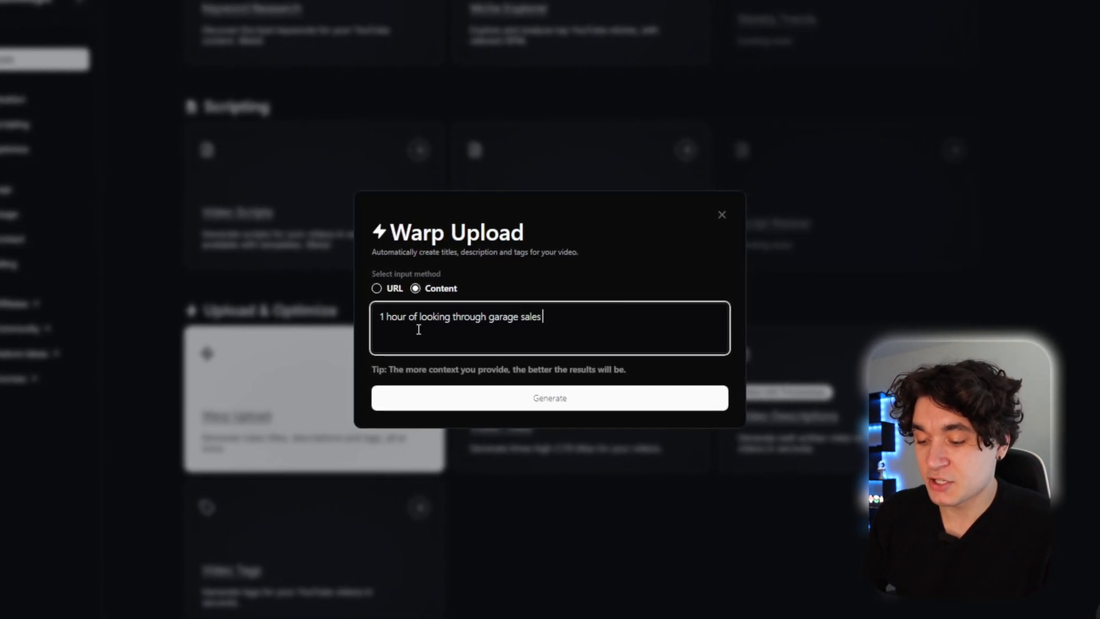
type(" 100 hours loo")
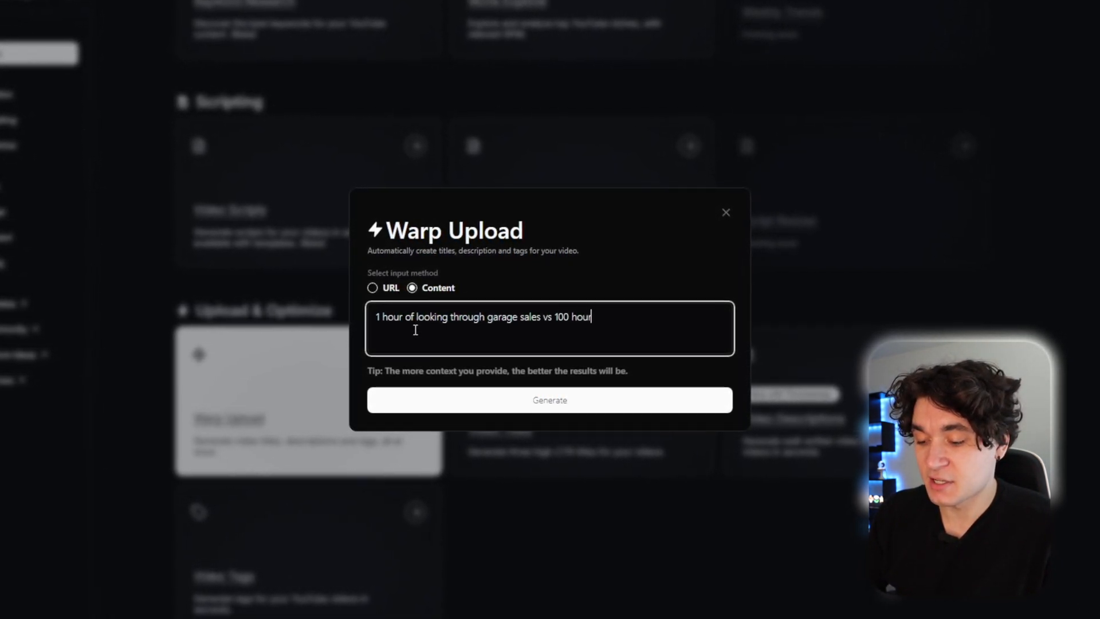
type("king through gar")
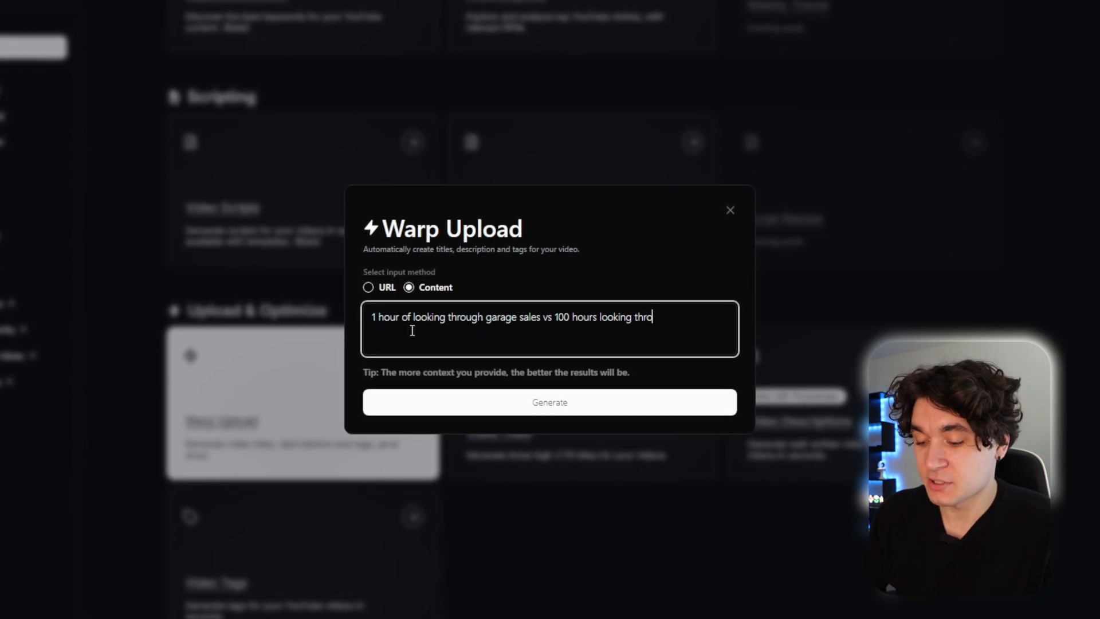
type("age sa")
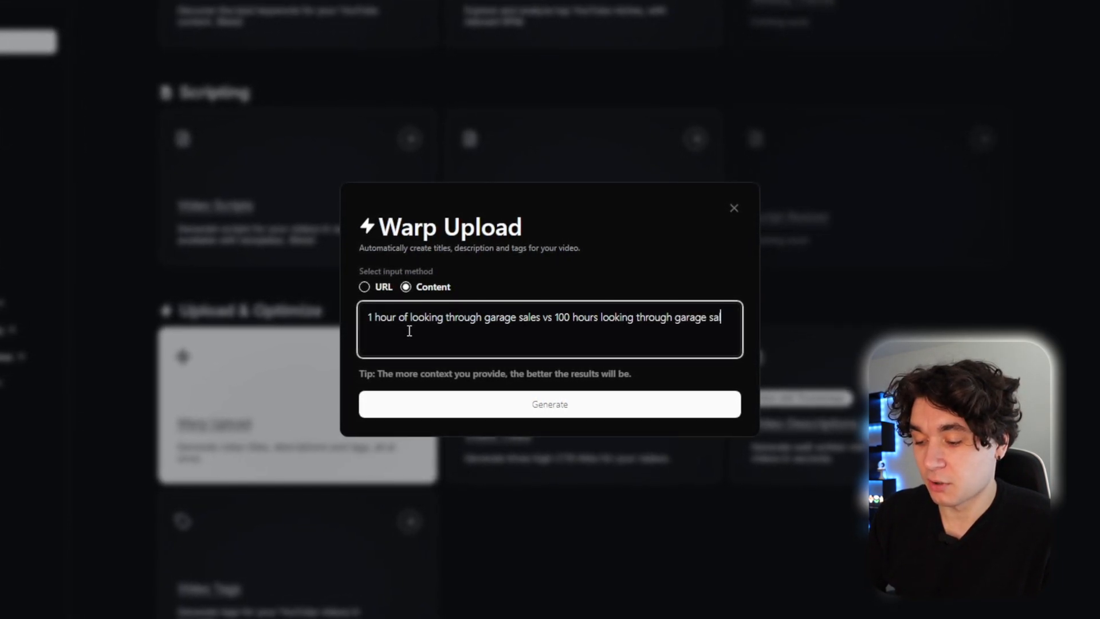
type("les, and comparing what i f")
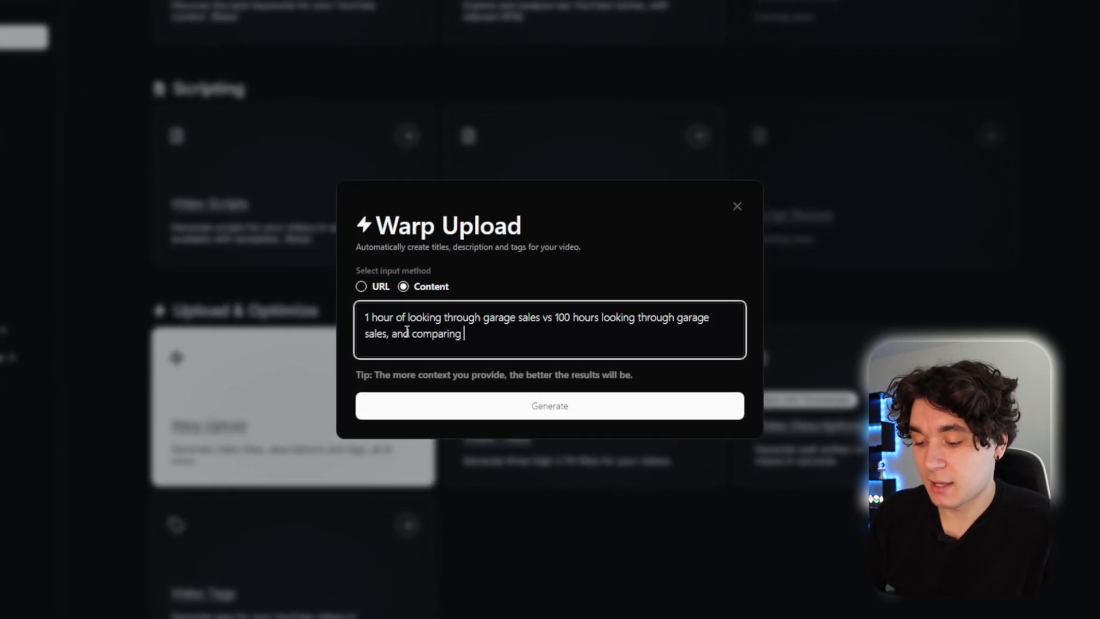
type("ind")
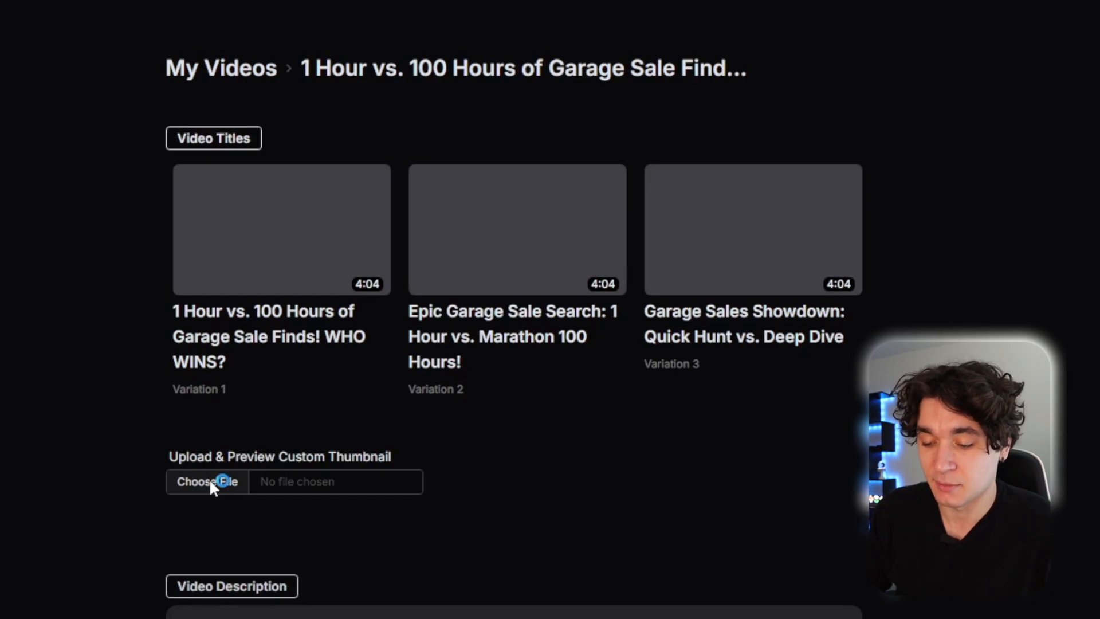
Upload the exported thumbnail TOP 10 PLACES IN (4).jpg to preview it beside the generated titles.
left_click(209, 482)
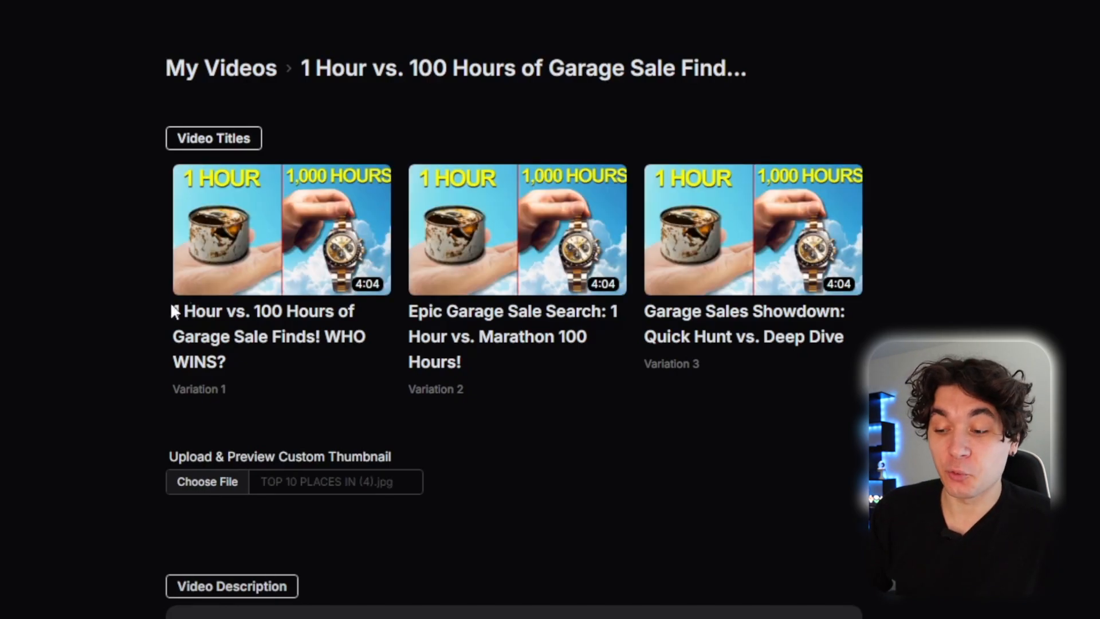
left_click_drag(169, 312, 276, 406)
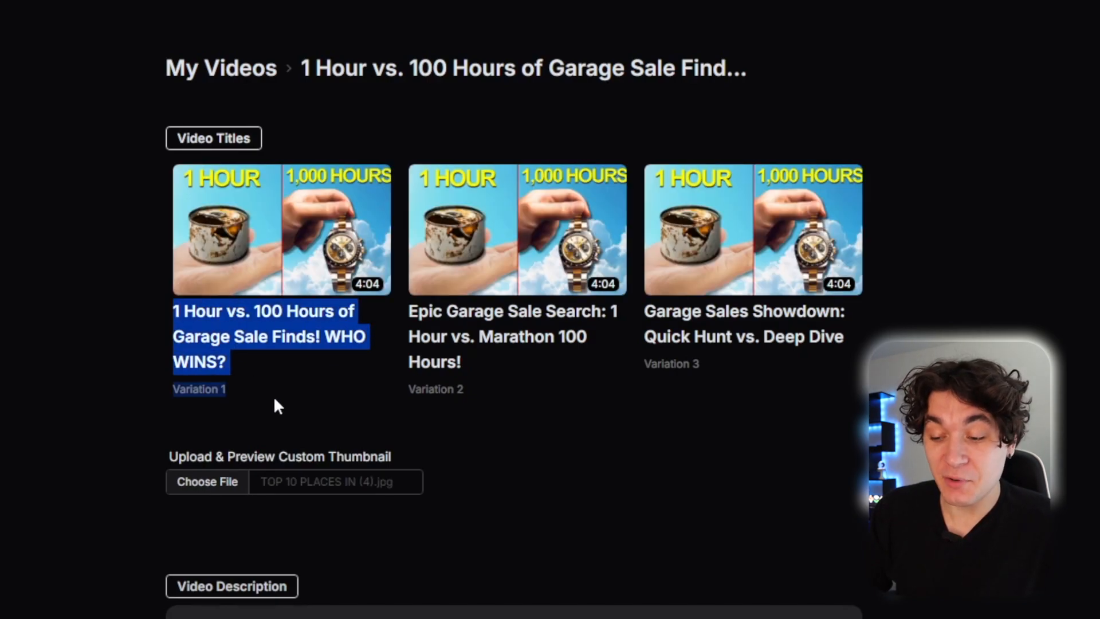
left_click(276, 405)
Scroll through the generated video description and tags.
scroll(274, 402, "down", 4)
scroll(273, 402, "down", 1)
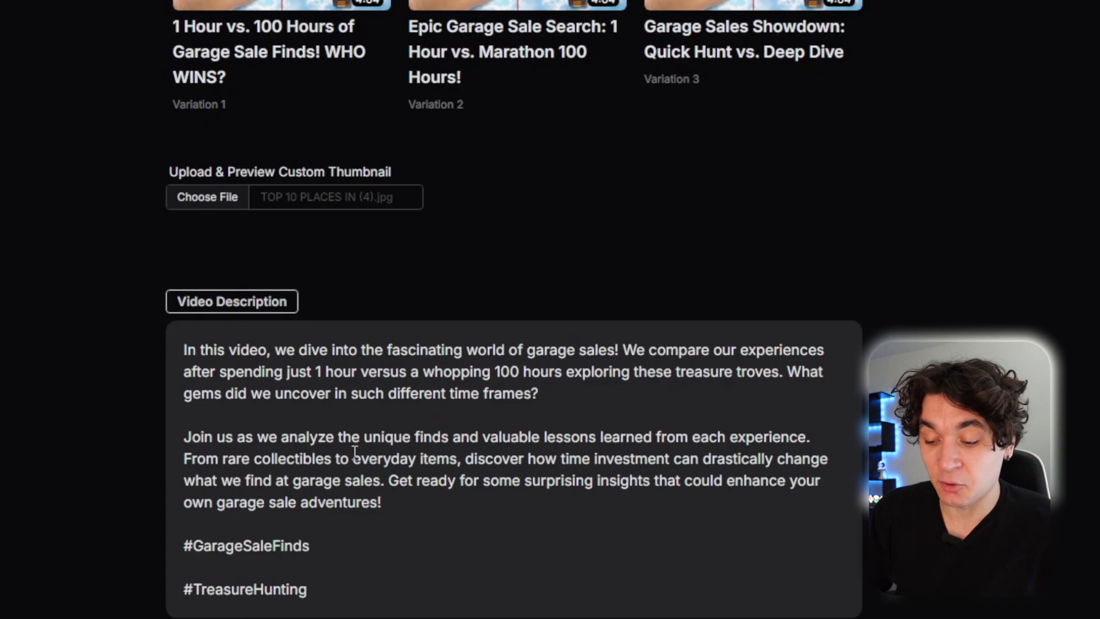
scroll(387, 473, "down", 1)
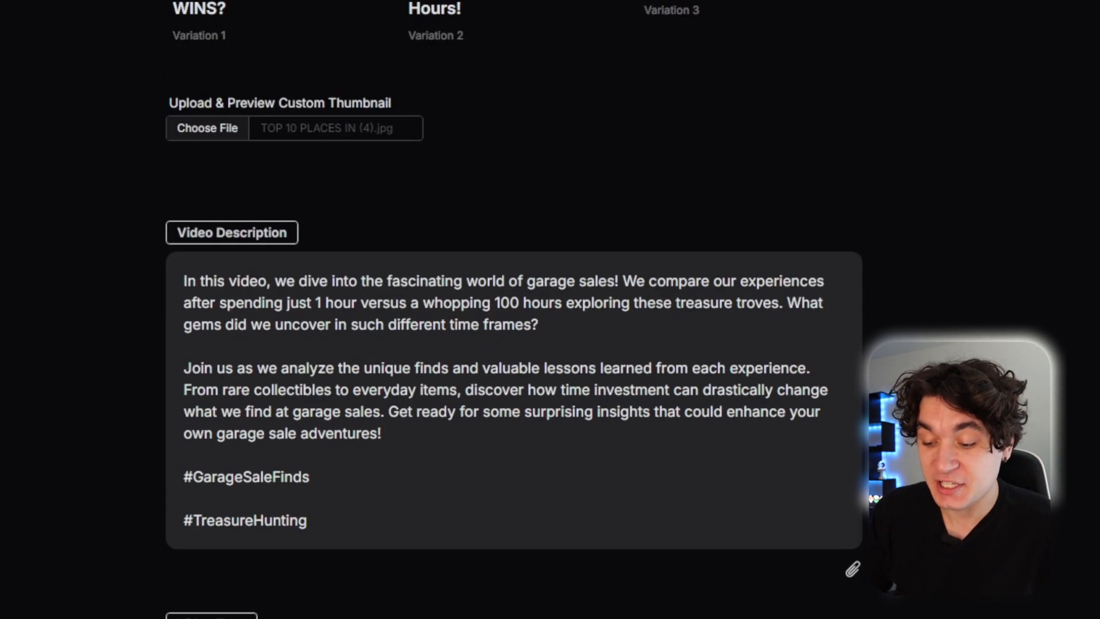
scroll(573, 453, "down", 5)
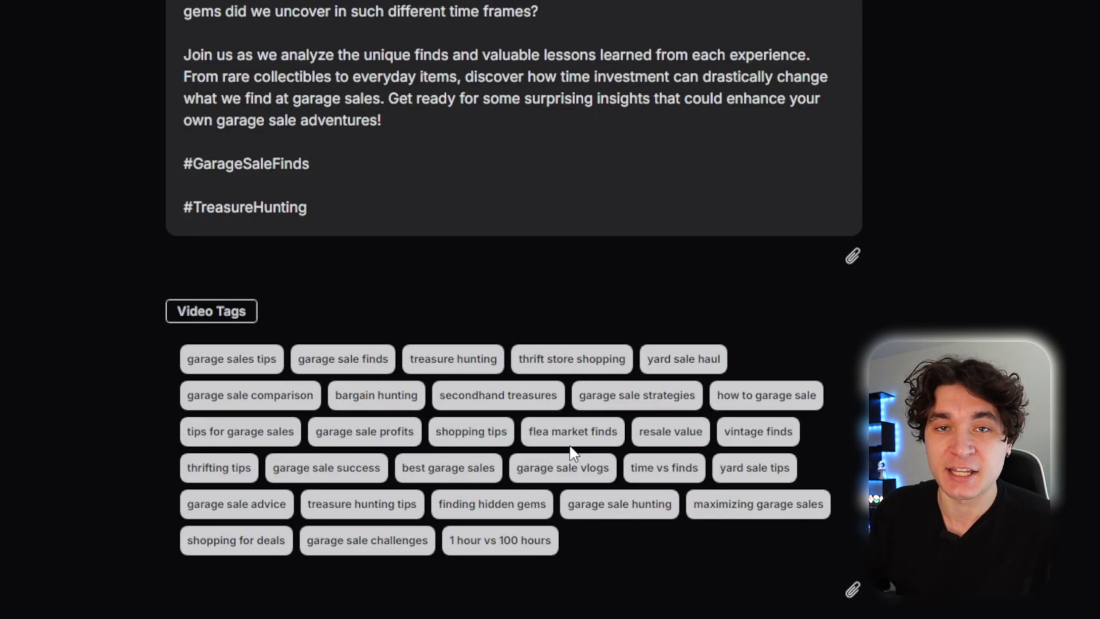
scroll(571, 450, "up", 5)
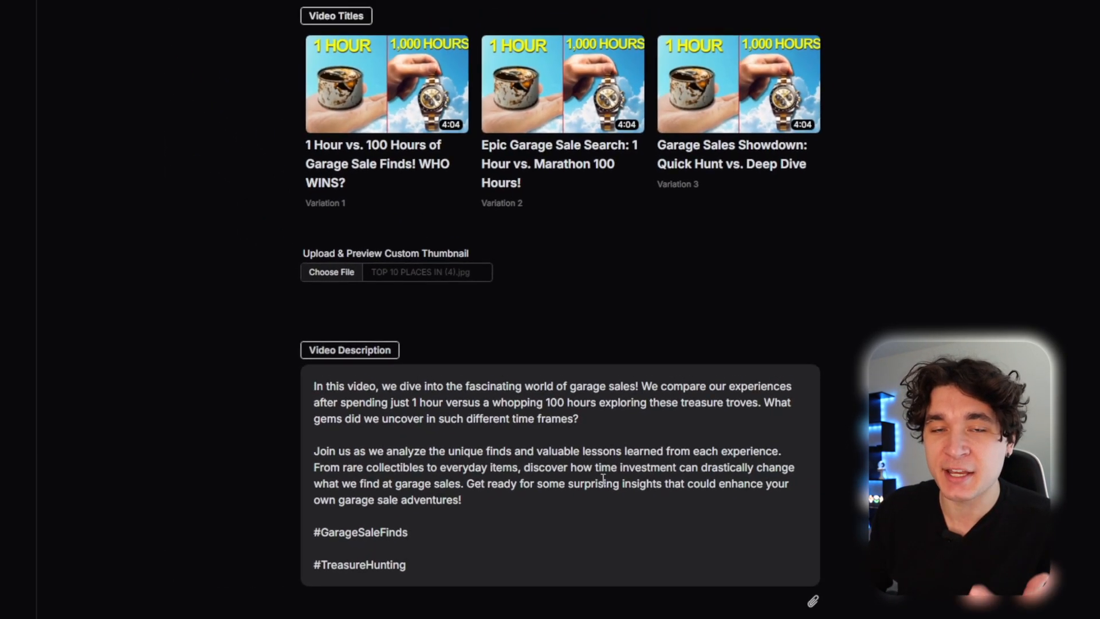